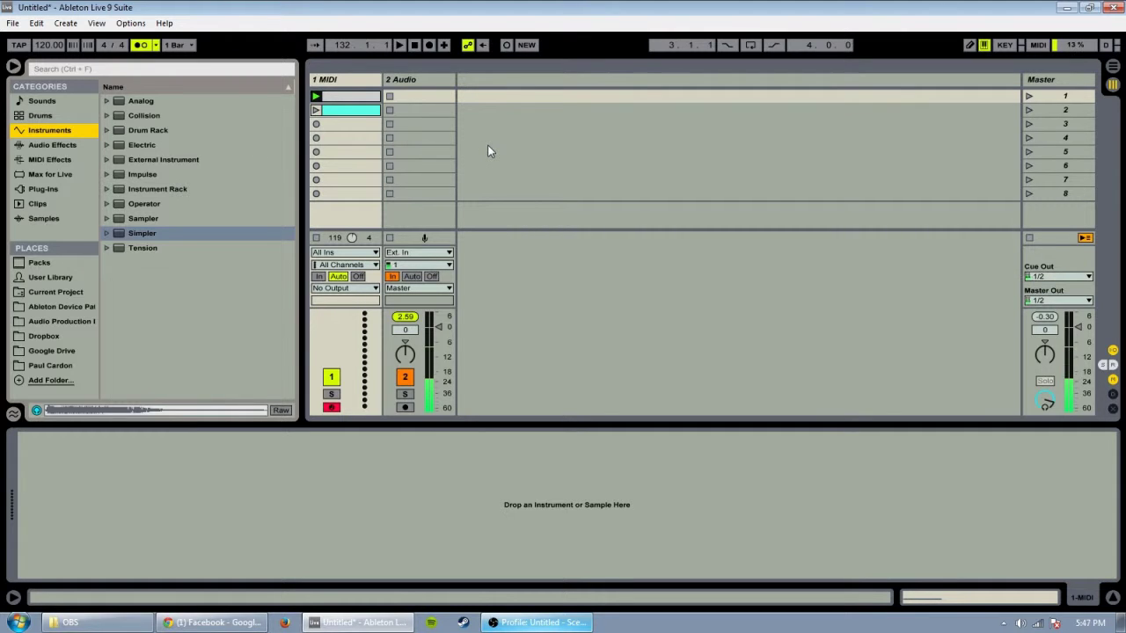
# Compare the set's tracks in Session View and Arrangement View, placing the arrangement's playback start at bar 41
pyautogui.click(429, 81)
pyautogui.click(347, 81)
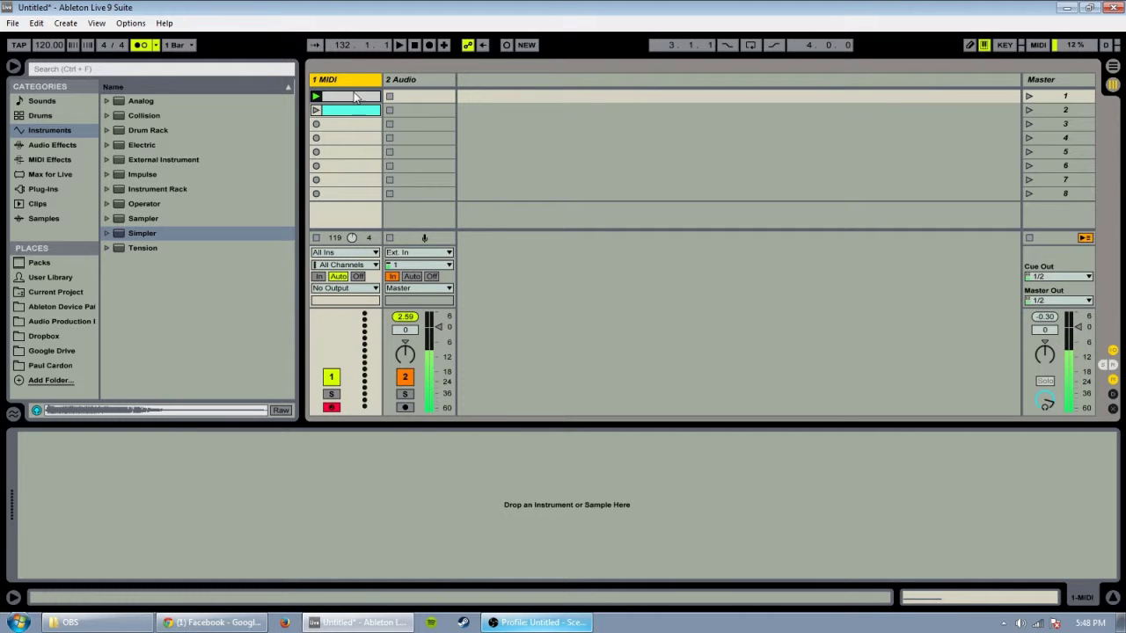
pyautogui.press('Tab')
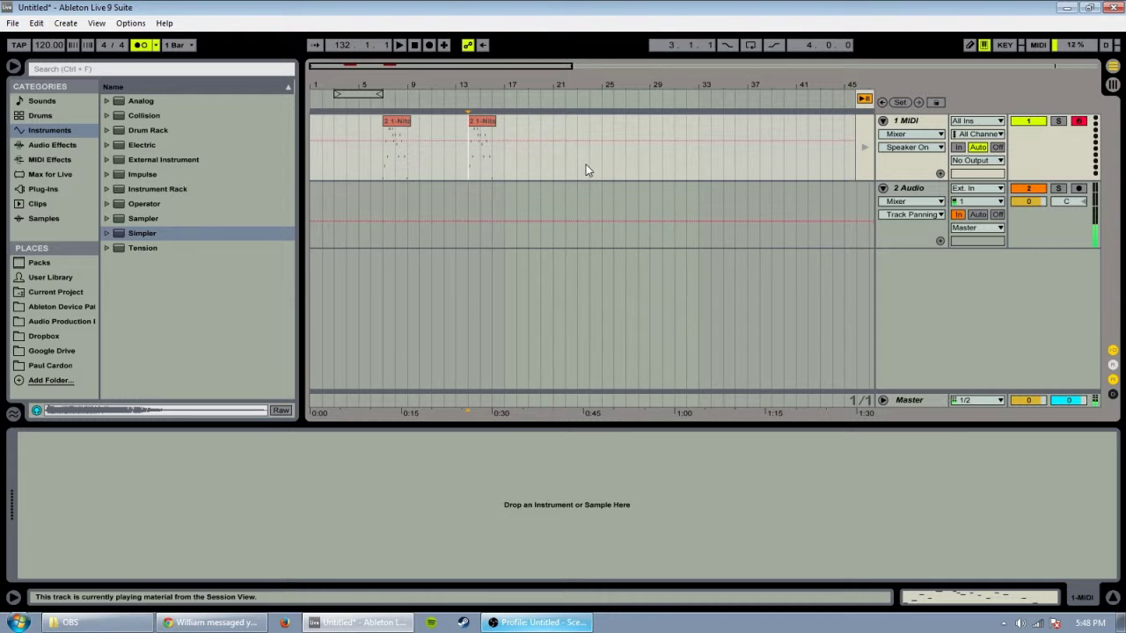
pyautogui.press('Tab')
pyautogui.press('Tab')
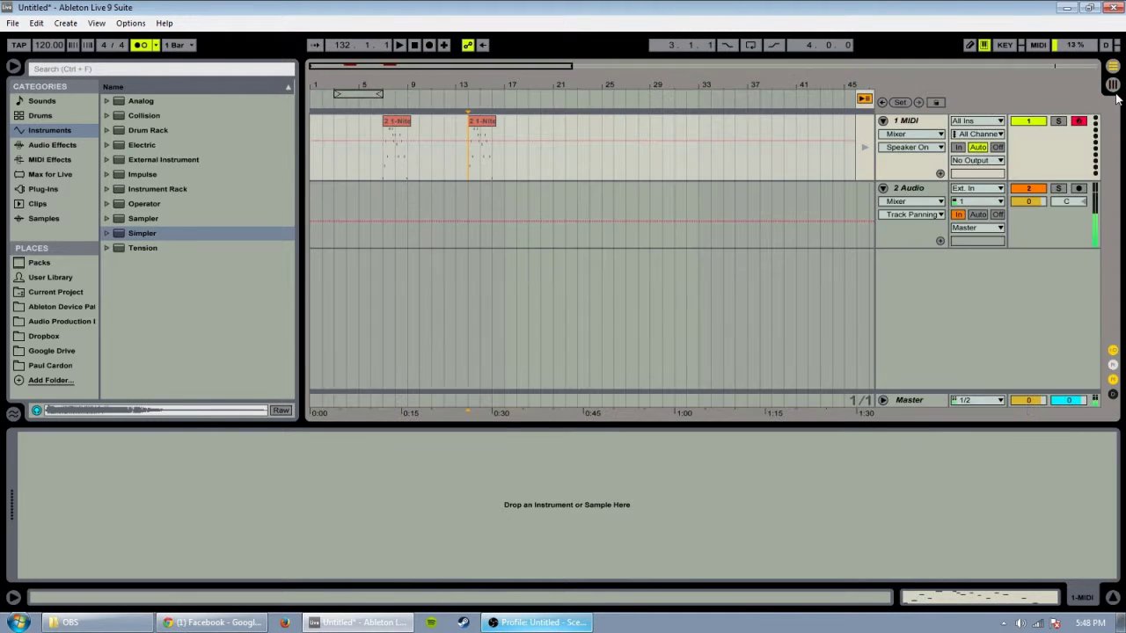
pyautogui.press('Tab')
pyautogui.press('Tab')
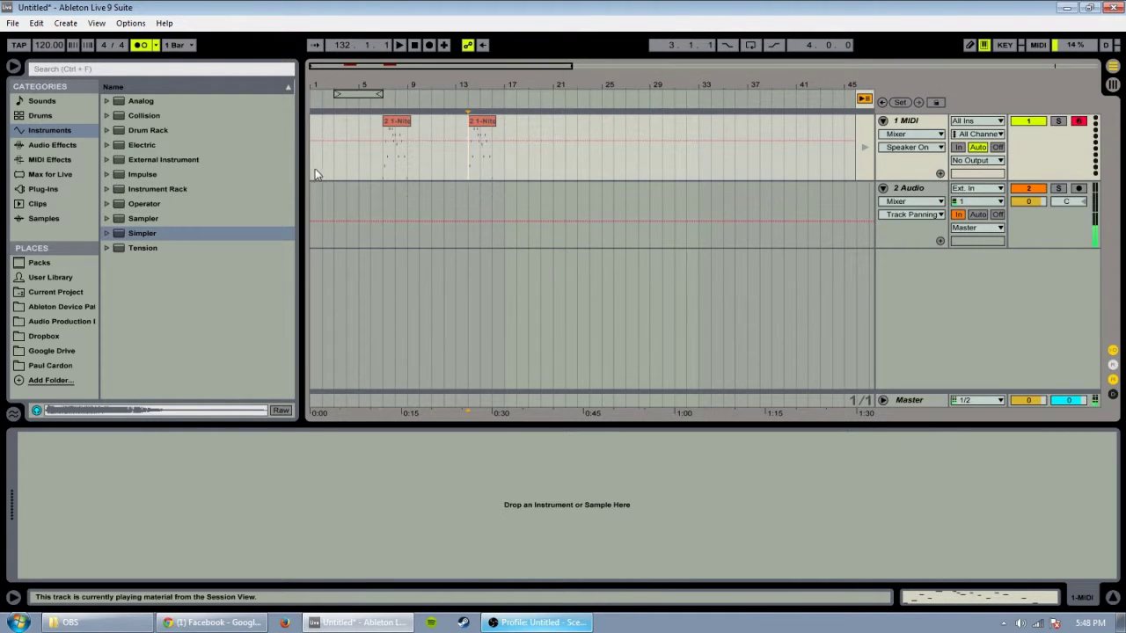
pyautogui.moveTo(315, 171); pyautogui.dragTo(833, 160)
pyautogui.click(792, 169)
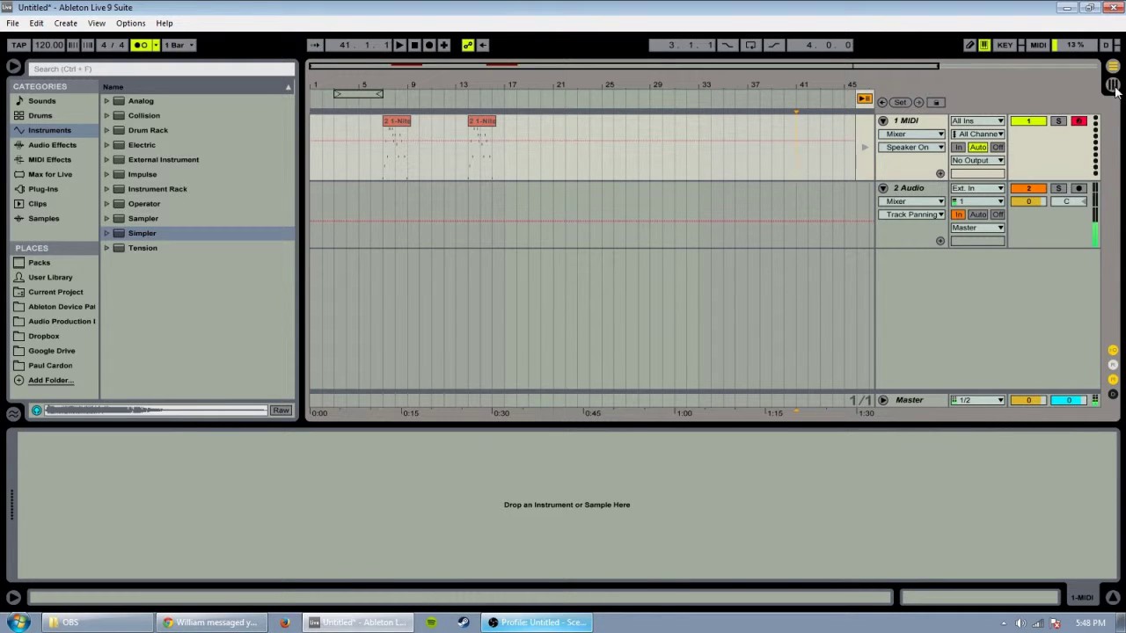
pyautogui.press('Tab')
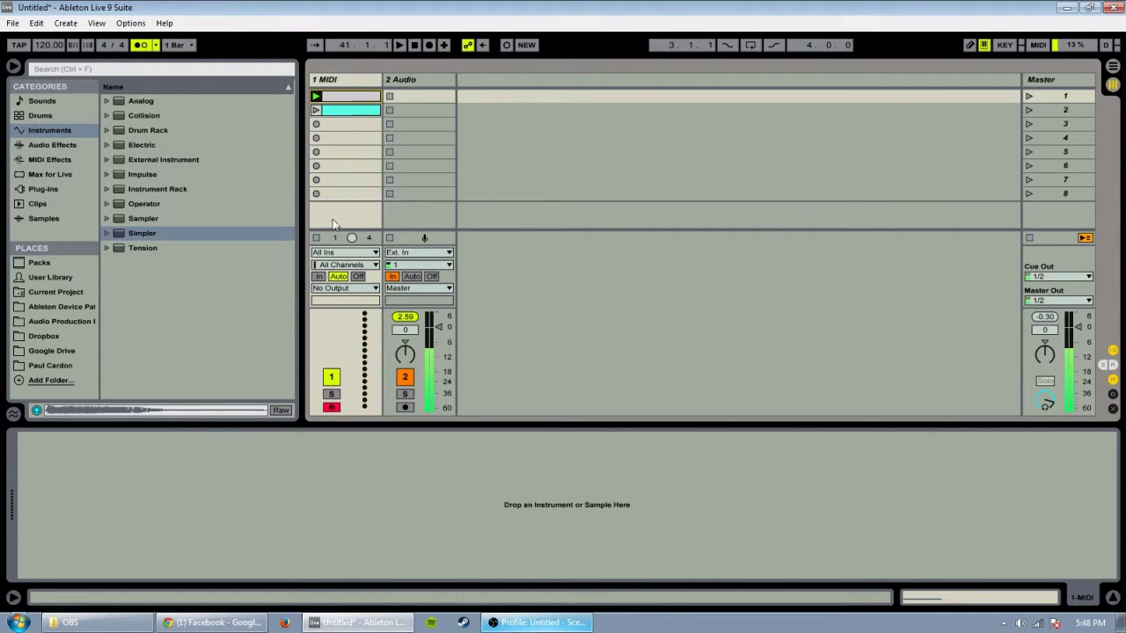
# Delete the two clips from the 1 MIDI track in Session View
pyautogui.click(337, 126)
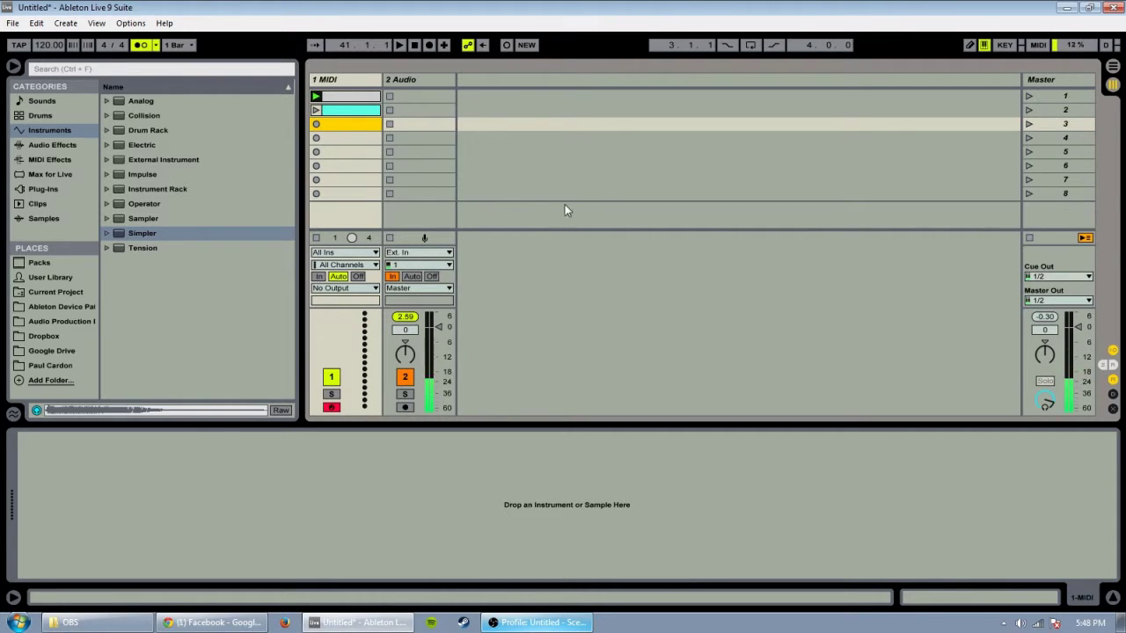
pyautogui.moveTo(369, 157); pyautogui.dragTo(351, 76)
pyautogui.press('Delete')
# Compare the device chains of the MIDI and audio tracks and review the audio track's input source options
pyautogui.click(343, 80)
pyautogui.click(413, 79)
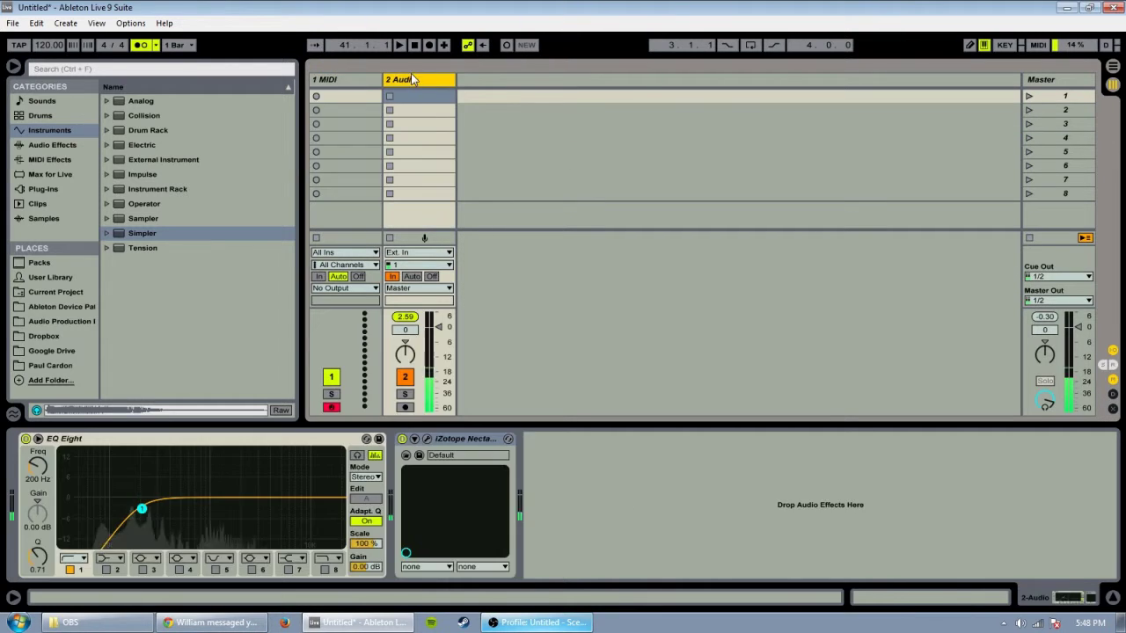
pyautogui.click(365, 79)
pyautogui.click(409, 79)
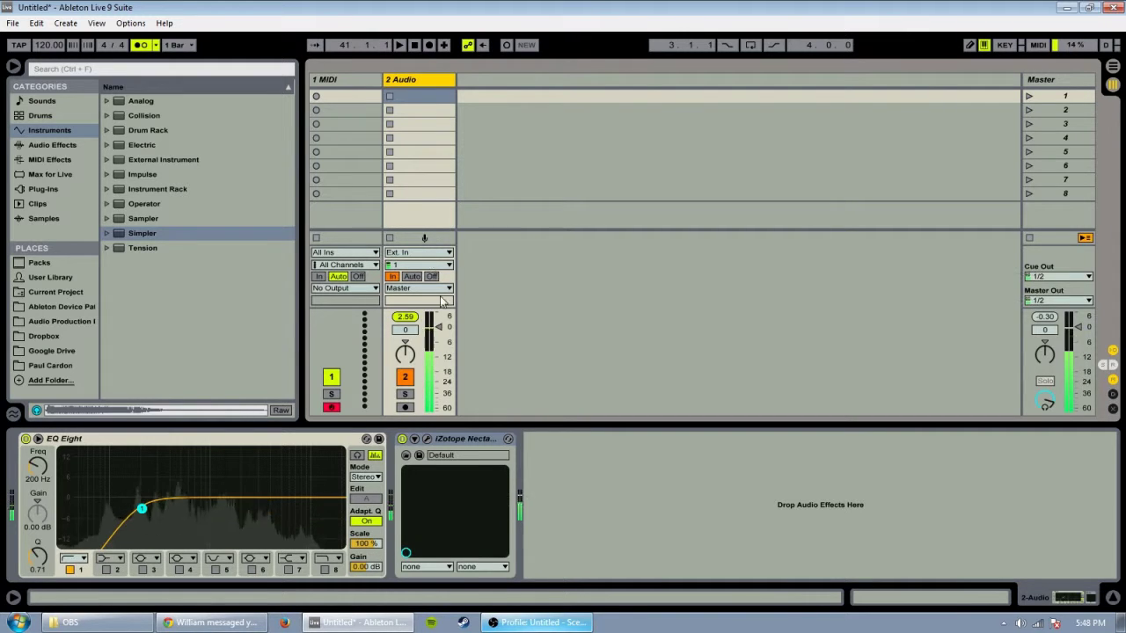
pyautogui.click(400, 253)
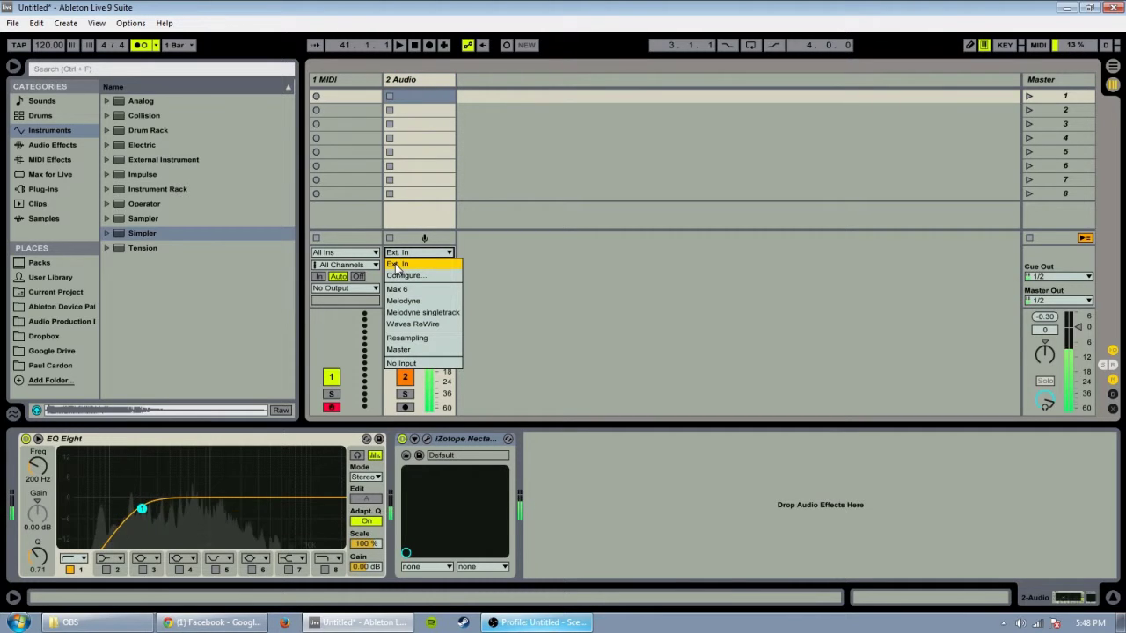
pyautogui.click(535, 253)
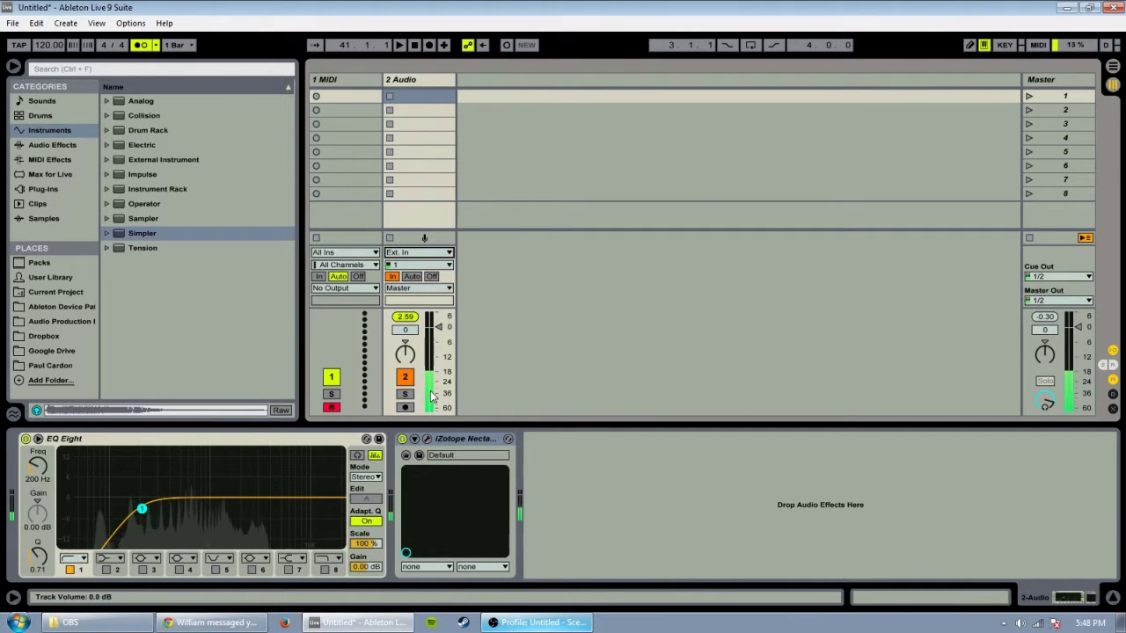
# Examine the EQ Eight and iZotope Nectar effects in the 2 Audio track's device chain
pyautogui.click(409, 85)
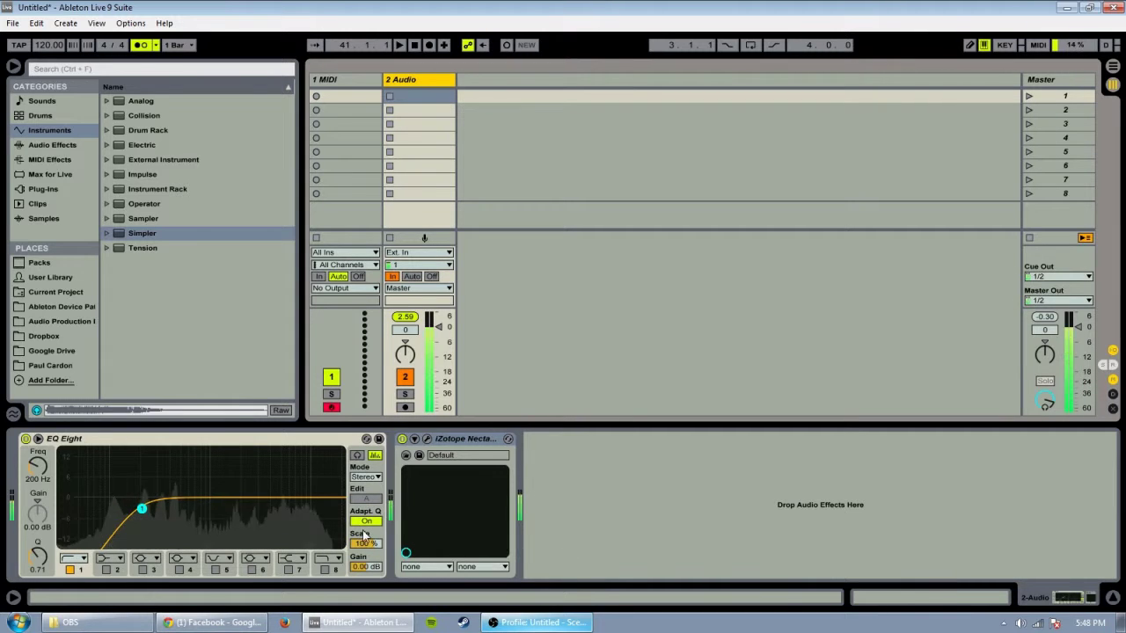
pyautogui.click(892, 599)
pyautogui.click(1041, 599)
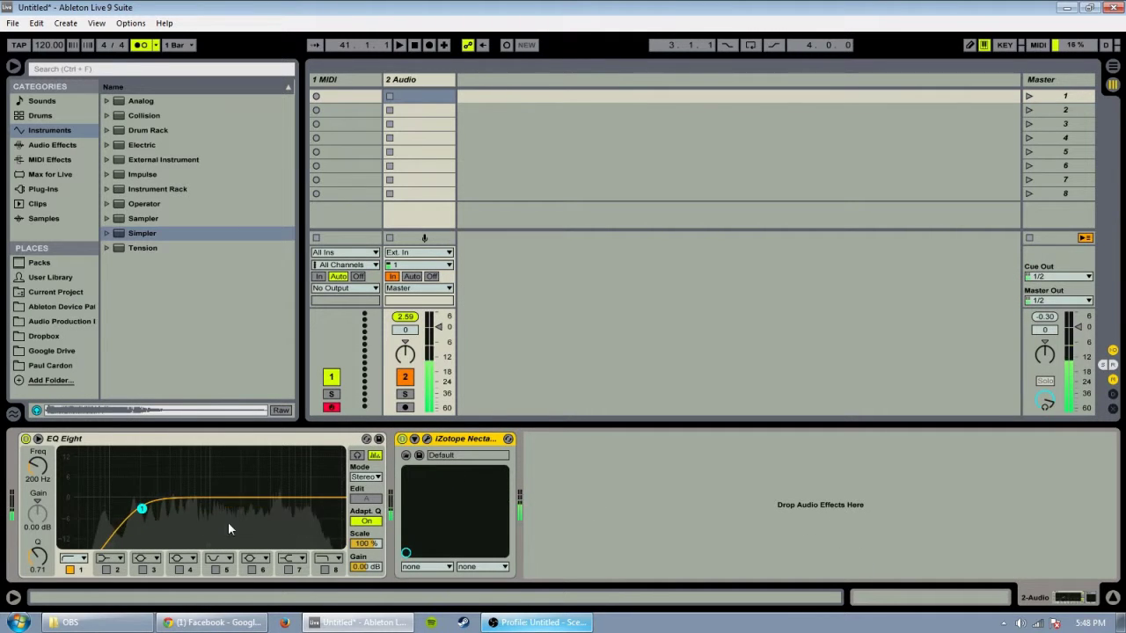
pyautogui.click(404, 79)
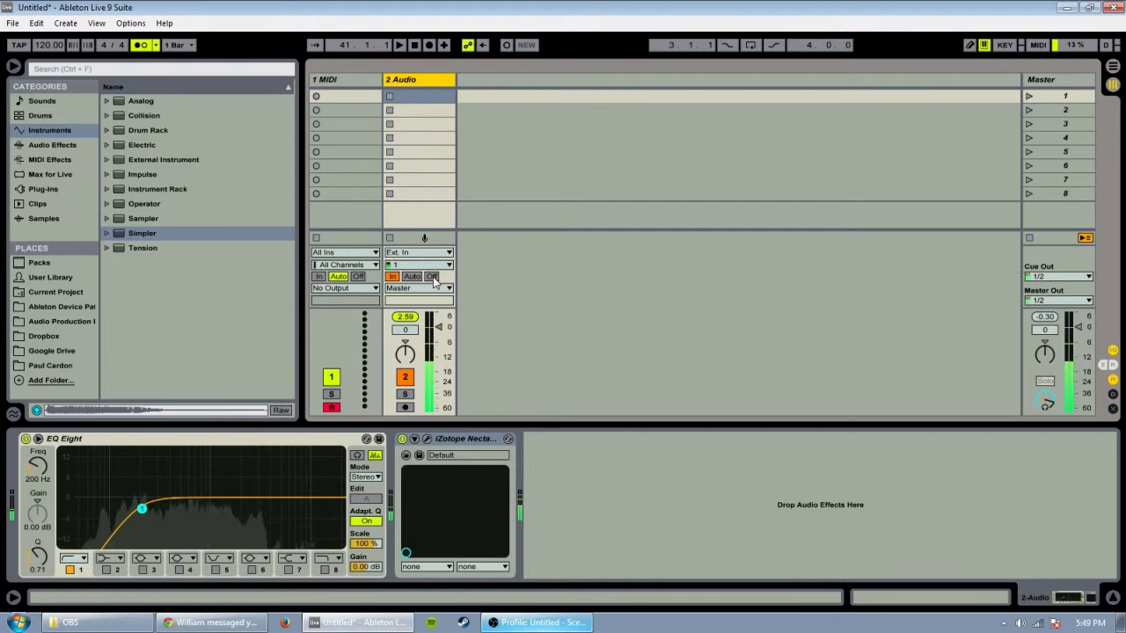
pyautogui.click(95, 456)
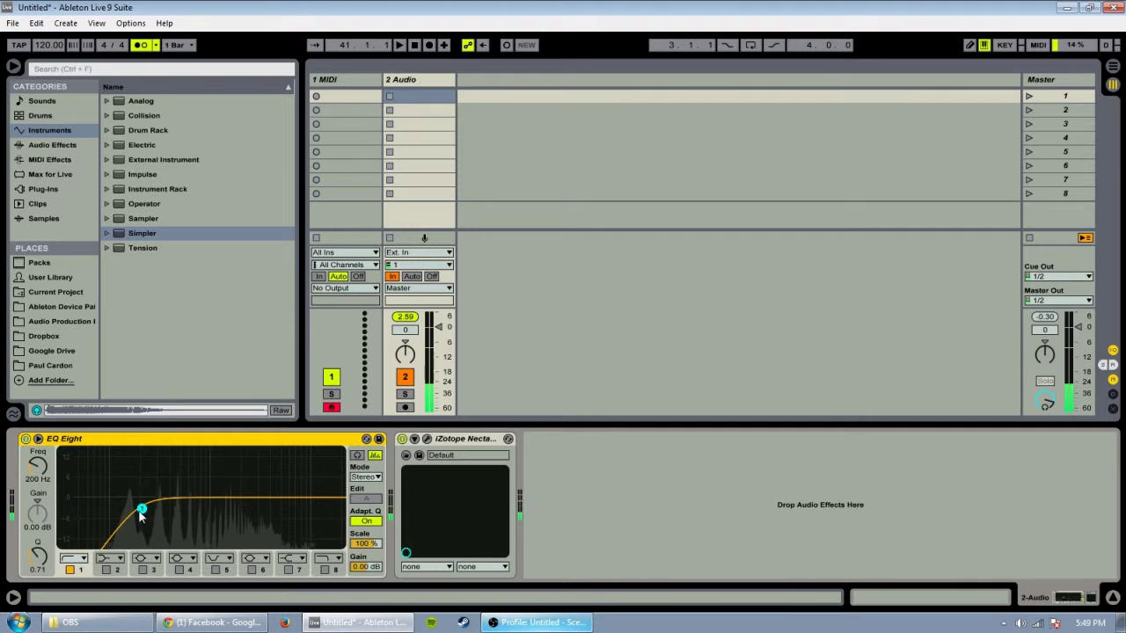
pyautogui.click(449, 443)
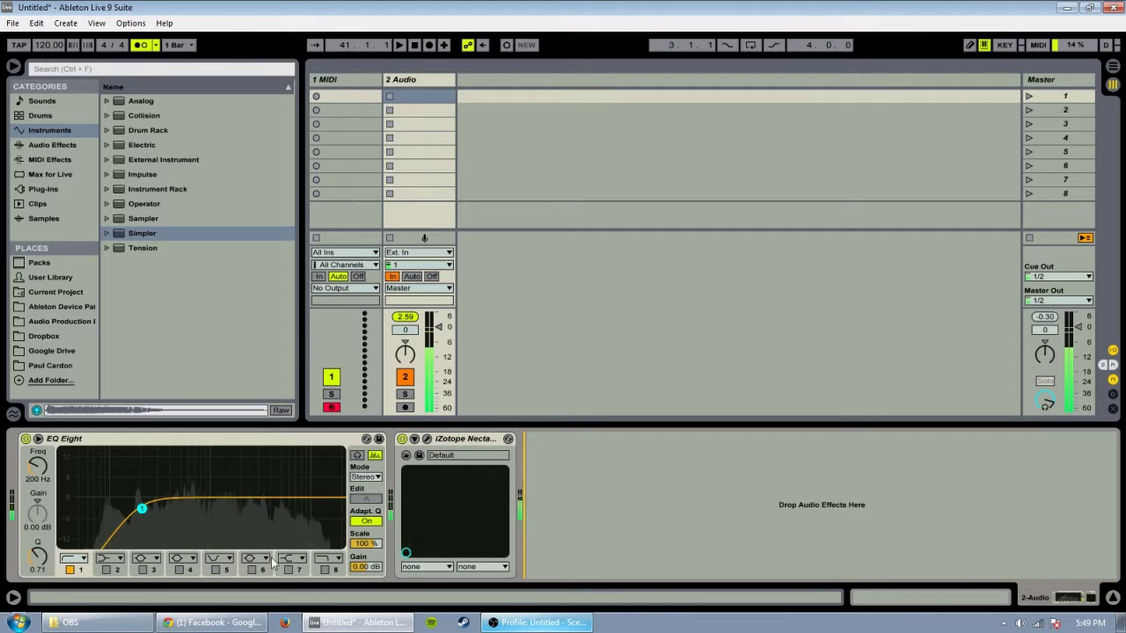
pyautogui.click(410, 80)
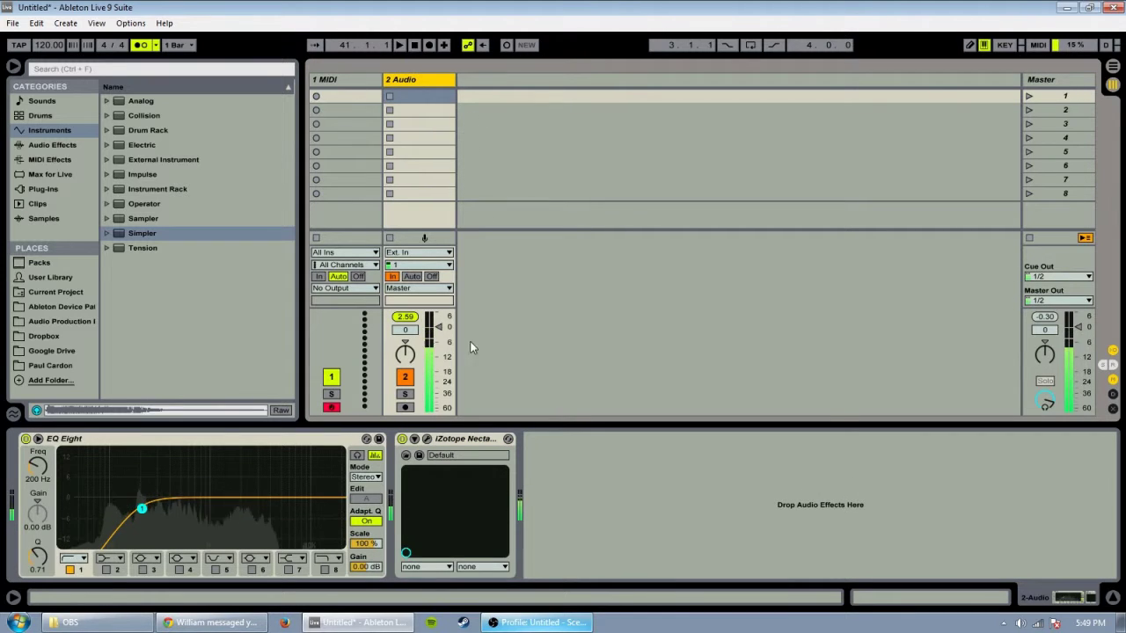
# Insert a new audio track and load VEE Synth Sound 020.wav into its first clip slot
pyautogui.click(66, 323)
pyautogui.scroll(2, 204, 242)
pyautogui.click(430, 80)
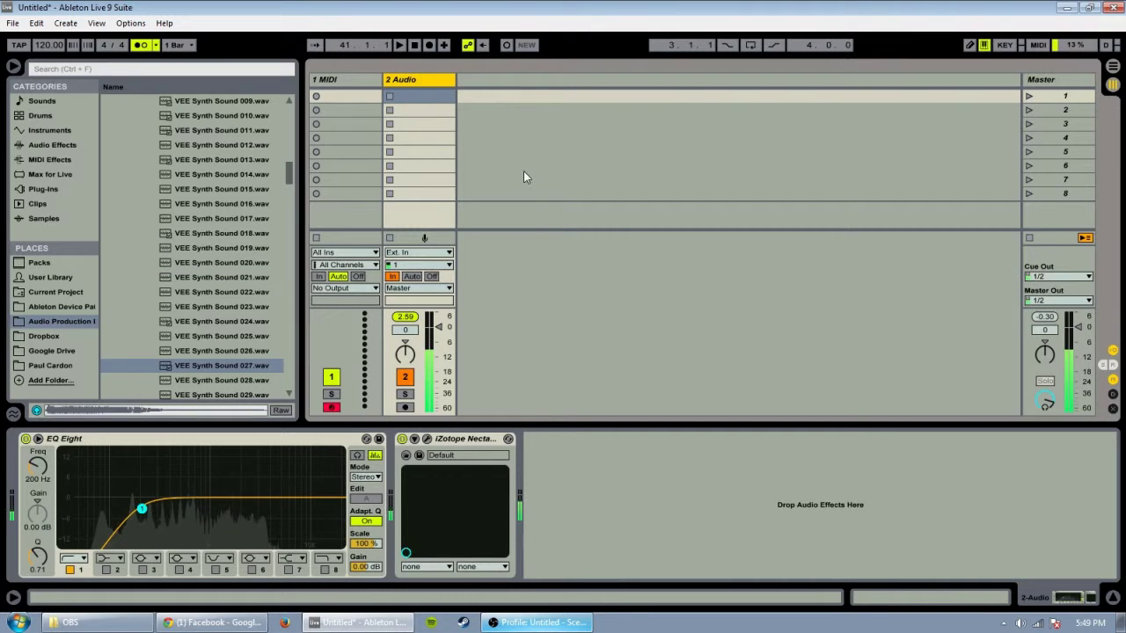
pyautogui.hotkey('ctrl', 't')
pyautogui.click(226, 278)
pyautogui.moveTo(225, 263); pyautogui.dragTo(506, 95)
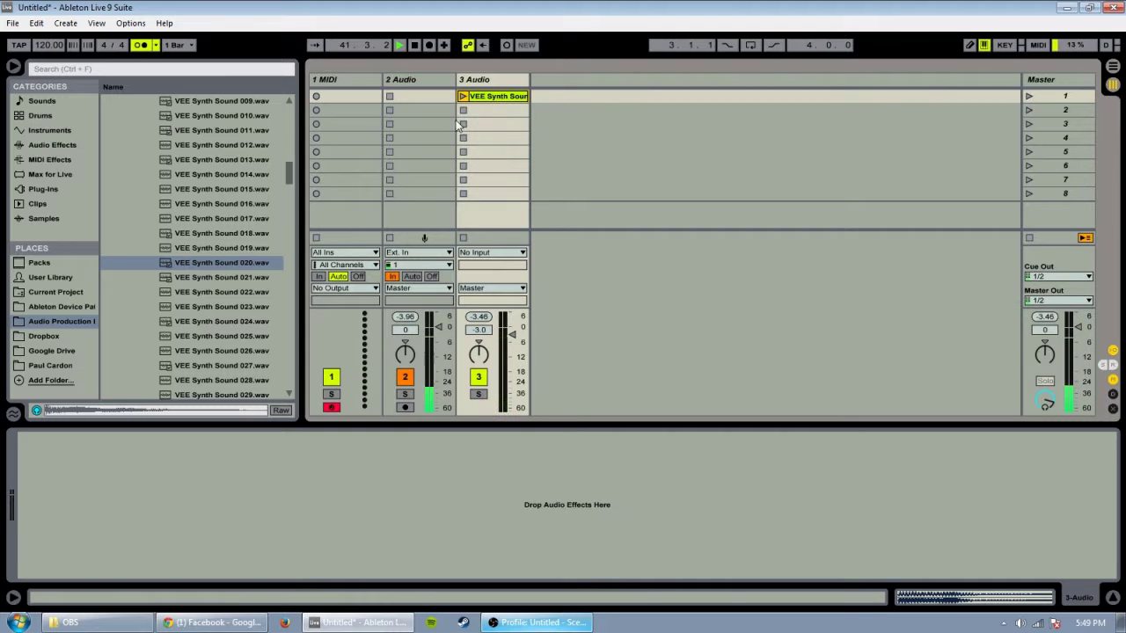
# Place the VEE Synth Sound 020 clip at the start of the 3 Audio track in Arrangement View and give it a fade-in
pyautogui.press('Tab')
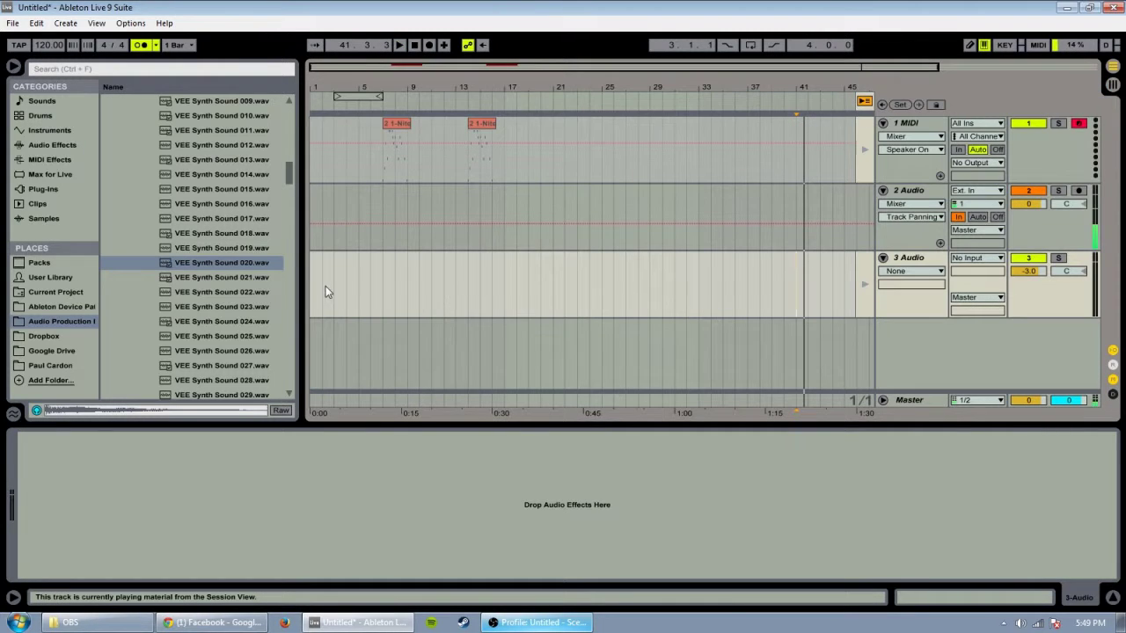
pyautogui.click(865, 102)
pyautogui.moveTo(315, 282); pyautogui.dragTo(309, 282)
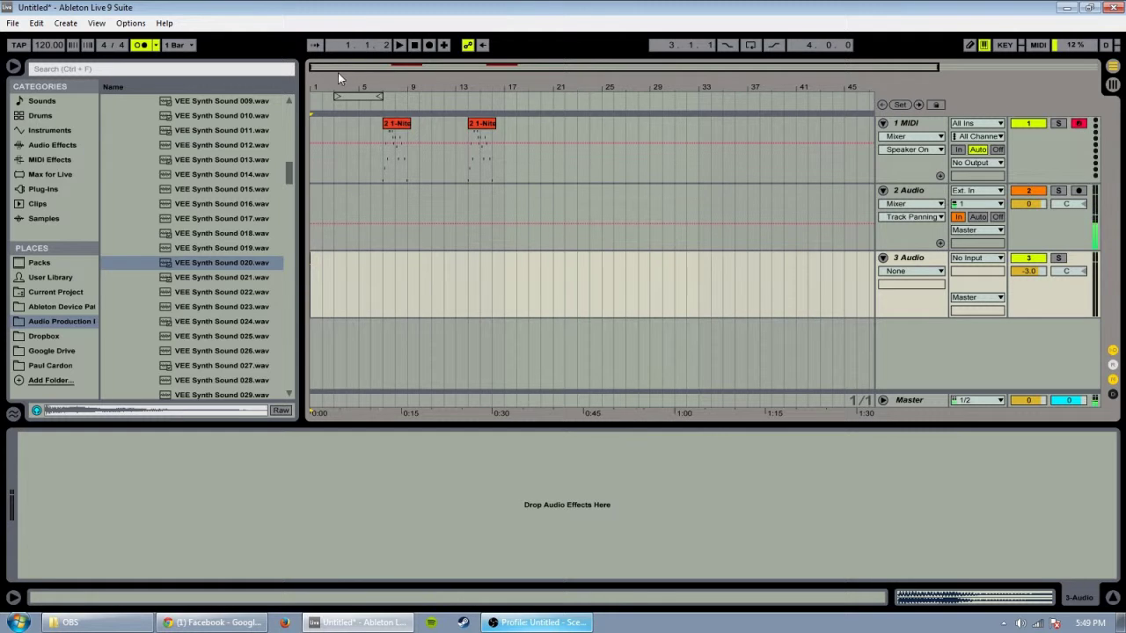
pyautogui.moveTo(338, 72); pyautogui.dragTo(84, 118)
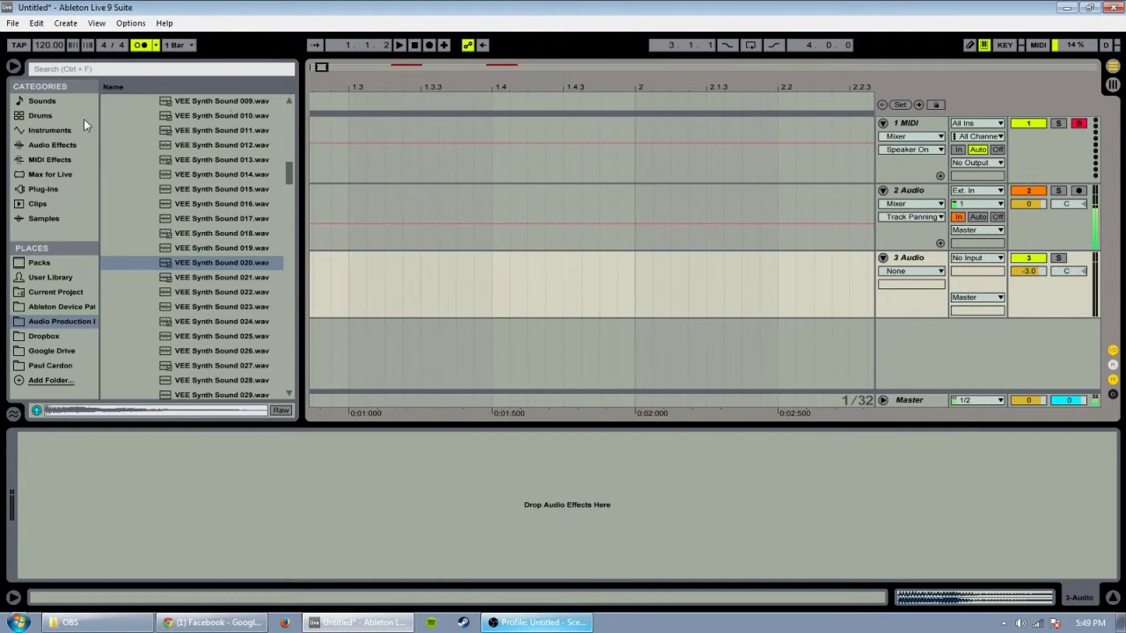
pyautogui.moveTo(326, 68); pyautogui.dragTo(311, 71)
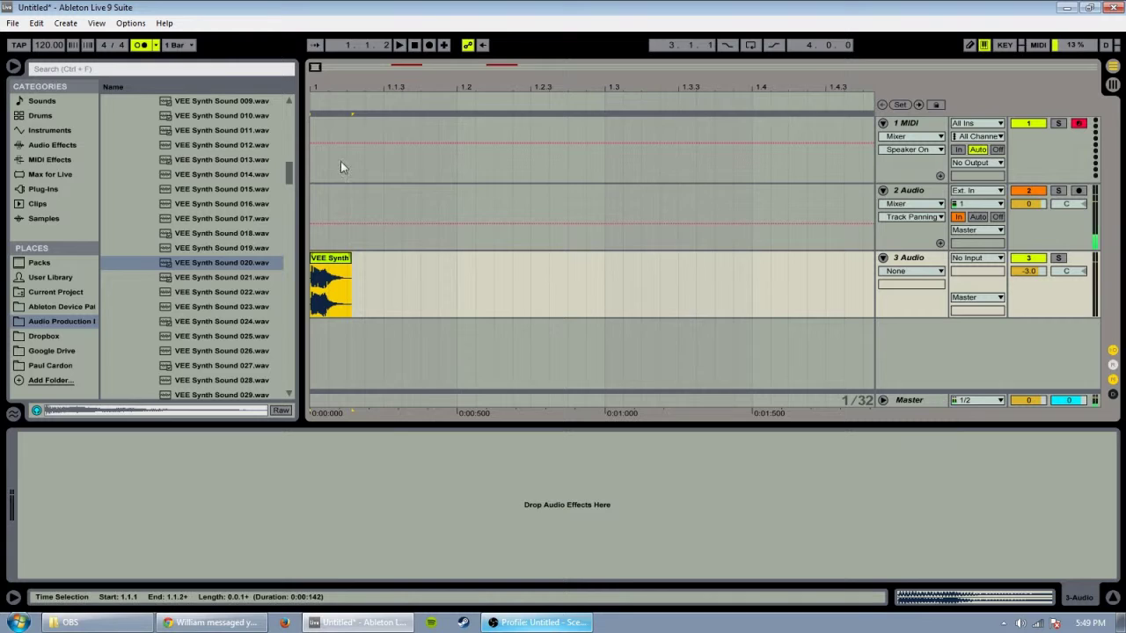
pyautogui.click(353, 278)
pyautogui.moveTo(333, 272)
pyautogui.mouseDown()
pyautogui.moveTo(355, 270)
pyautogui.moveTo(329, 266)
pyautogui.mouseUp()
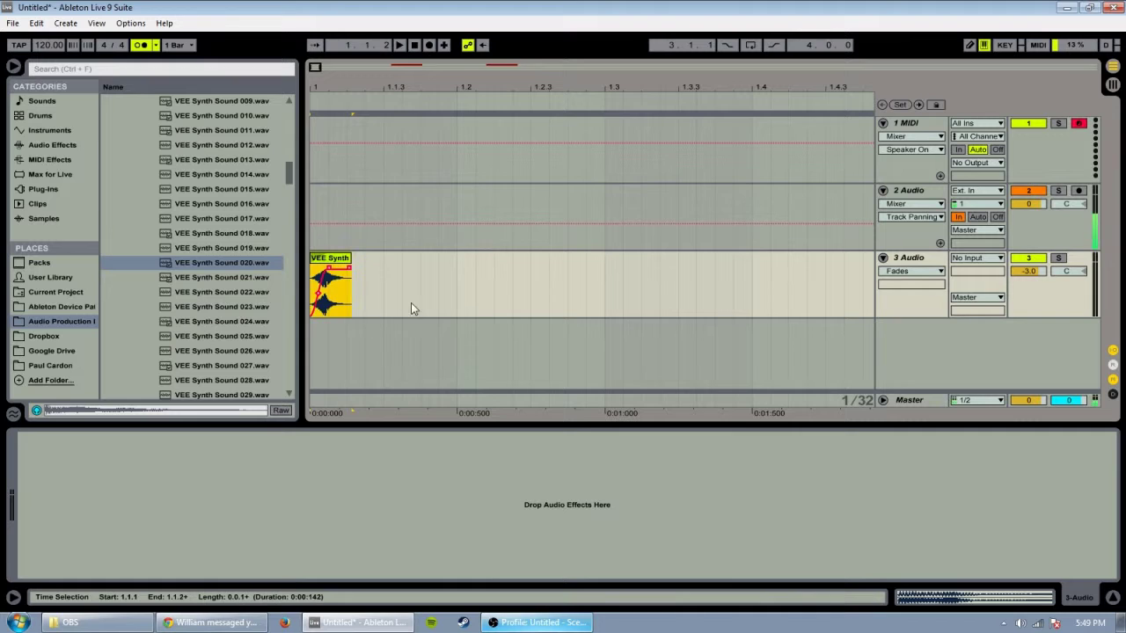
# Delete the VEE Synth Sound 020 clip from the 3 Audio track and collapse the VEE Synth Sounds folder in the browser
pyautogui.press('Tab')
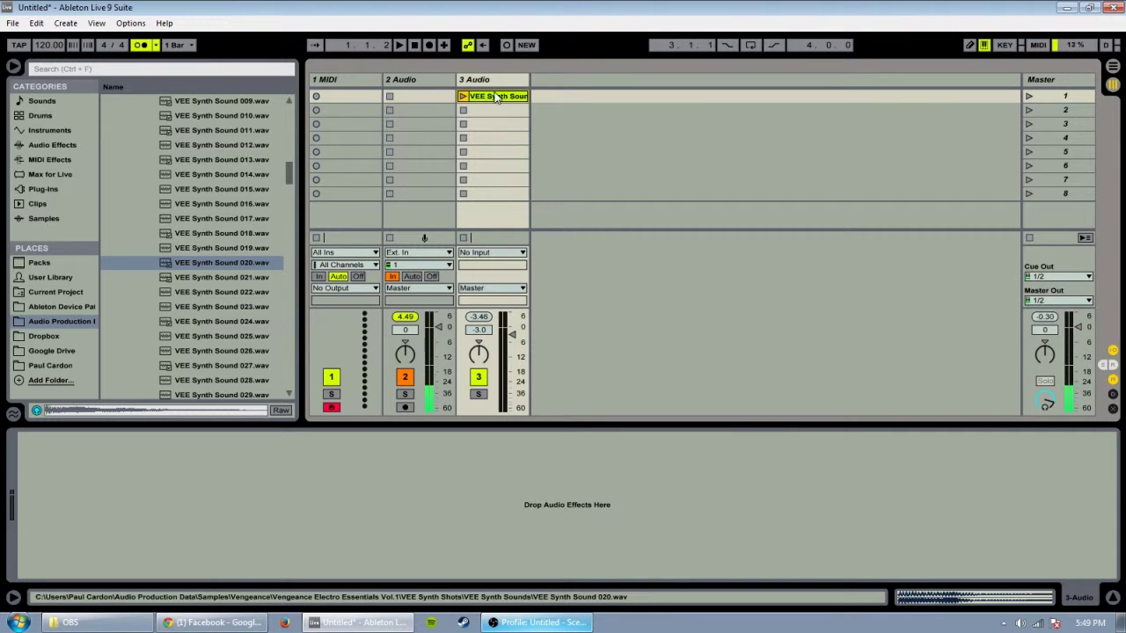
pyautogui.press('Tab')
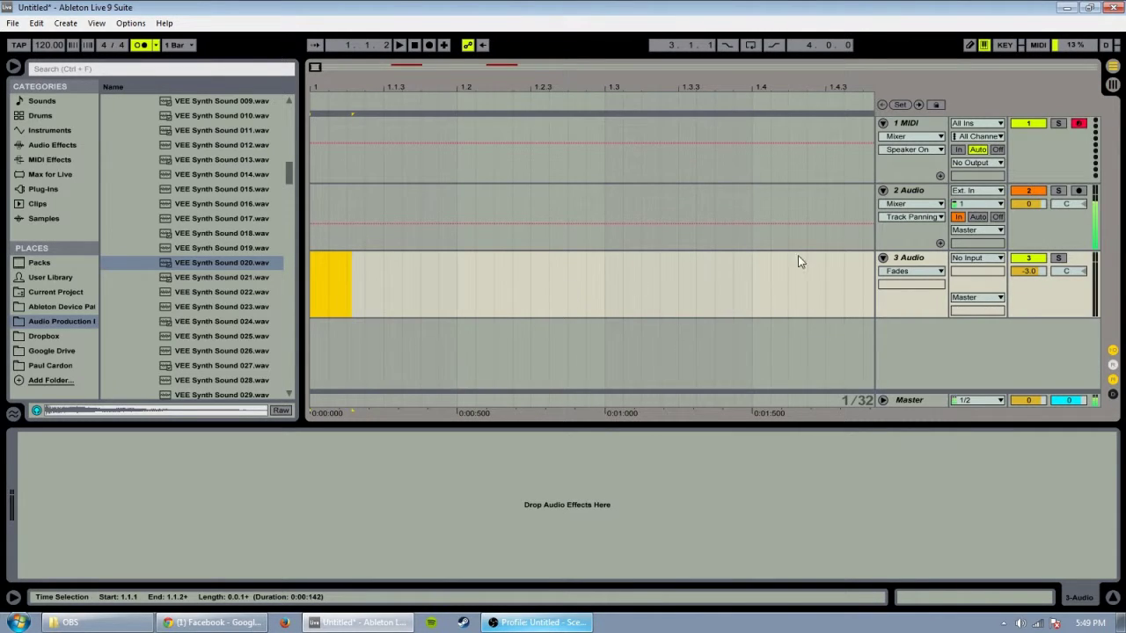
pyautogui.click(15, 598)
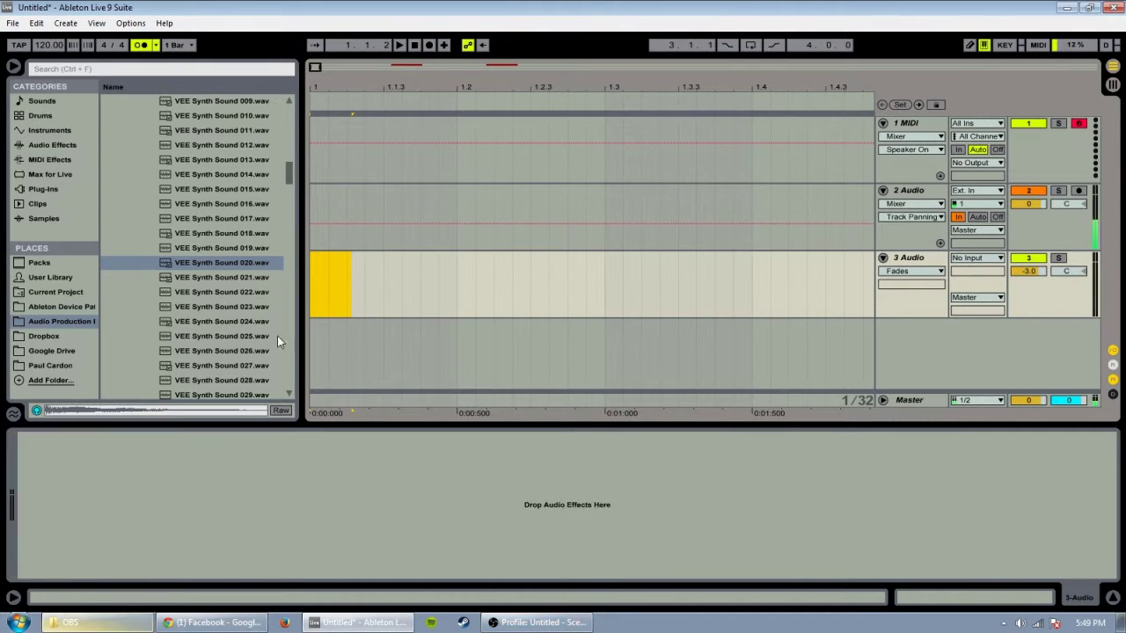
pyautogui.press('Tab')
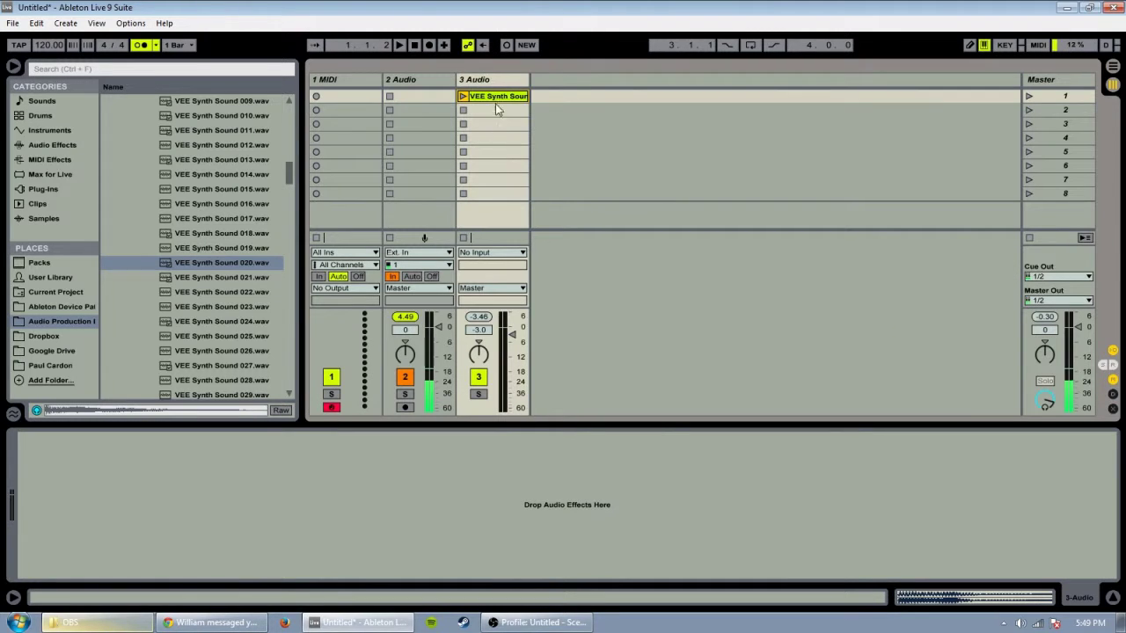
pyautogui.press('Delete')
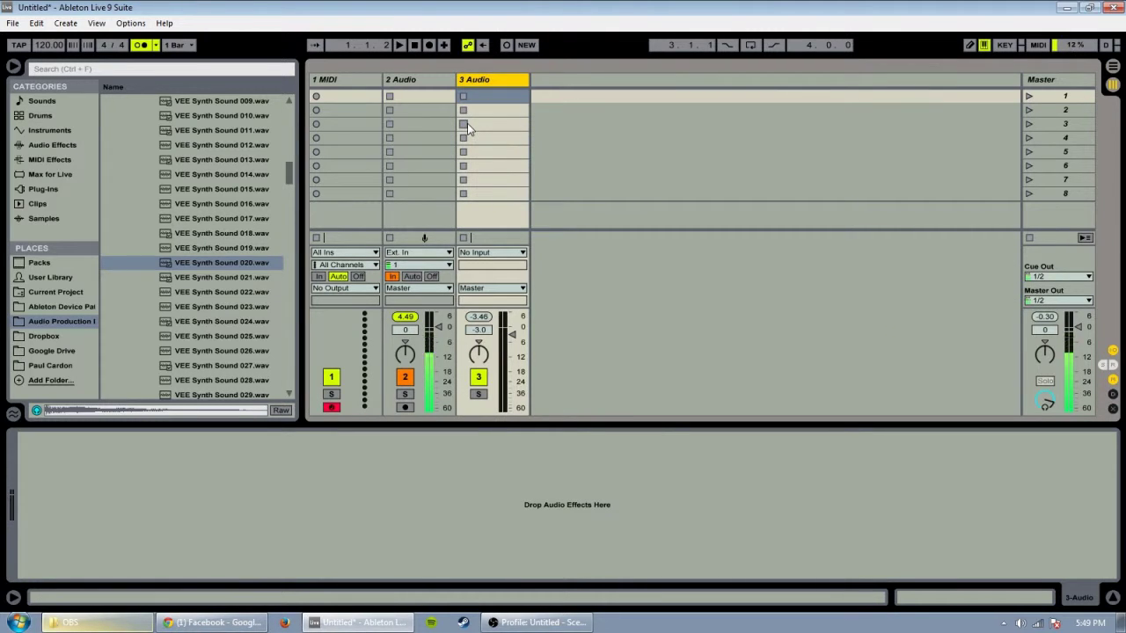
pyautogui.scroll(5, 216, 247)
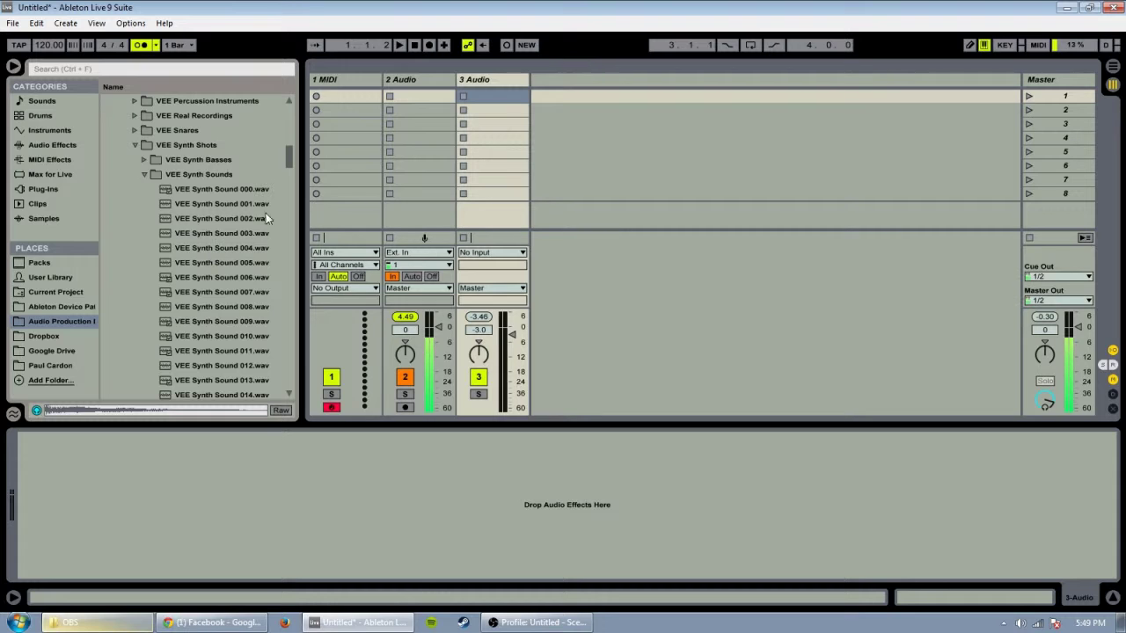
pyautogui.click(142, 174)
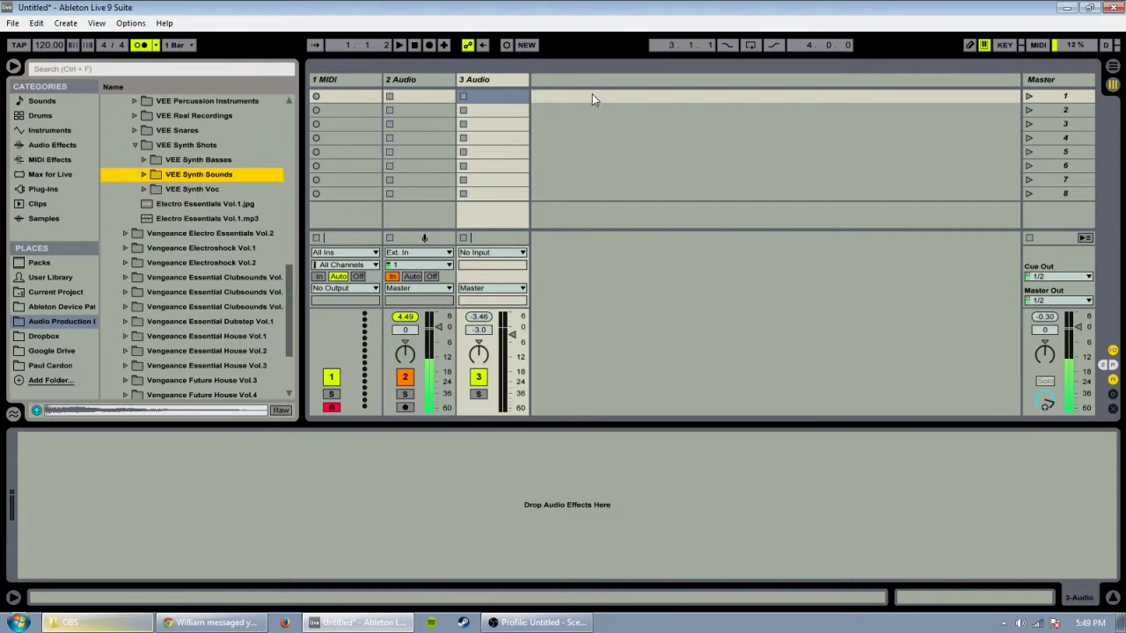
# Look over the empty clip slots of the 3 Audio track in Session View
pyautogui.click(499, 99)
pyautogui.click(498, 123)
pyautogui.click(494, 166)
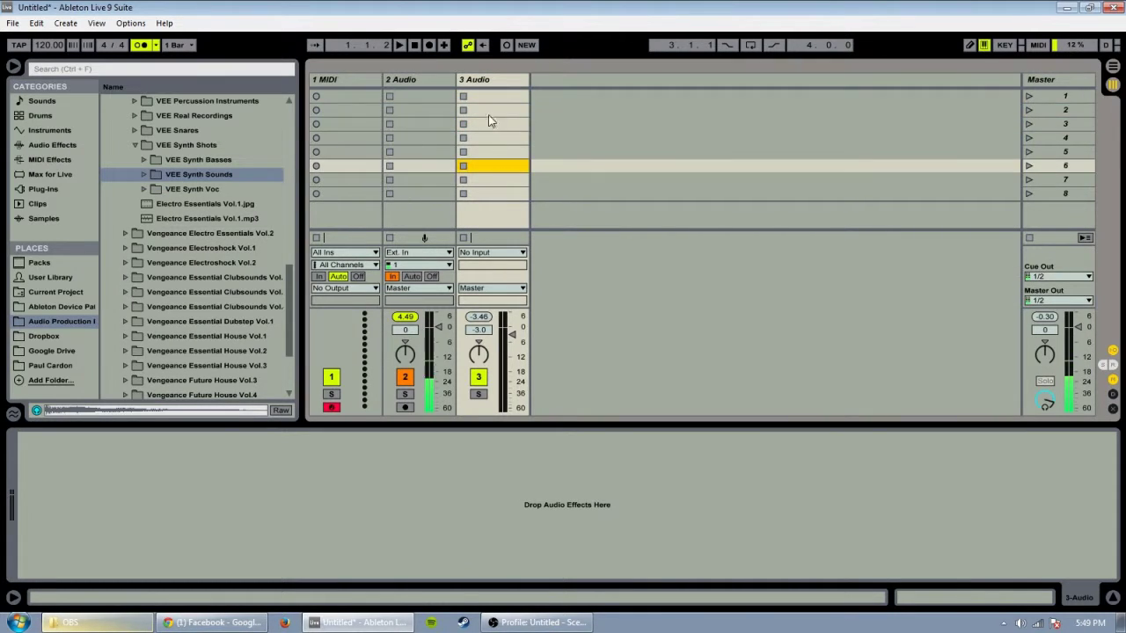
pyautogui.click(489, 111)
pyautogui.click(497, 153)
pyautogui.click(500, 96)
pyautogui.click(503, 137)
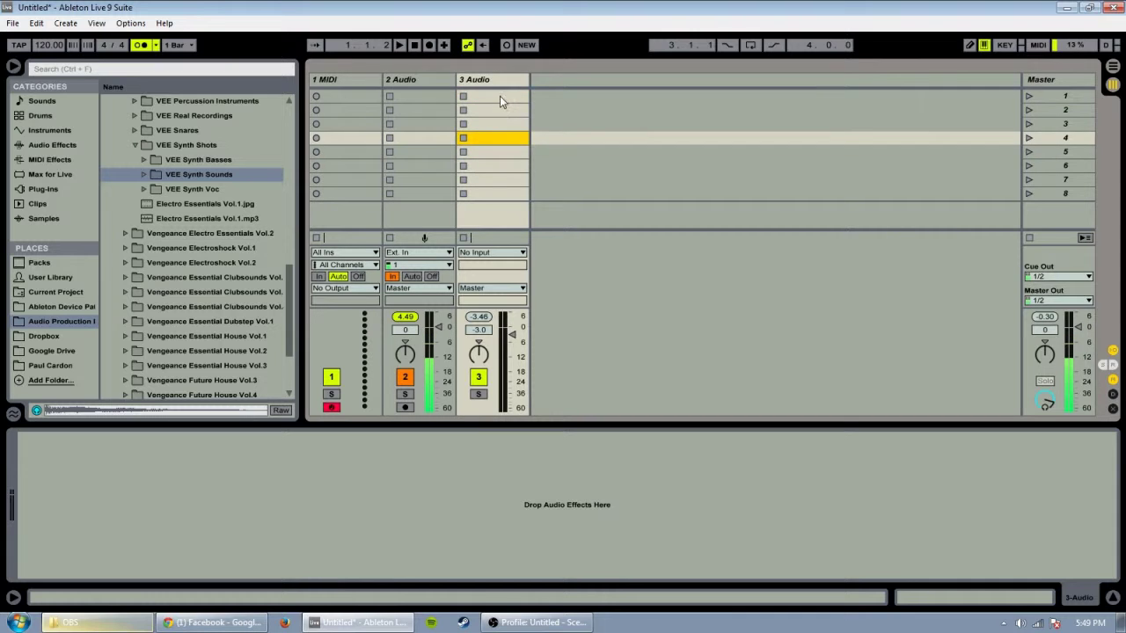
pyautogui.click(499, 95)
# Place VEE Real Rec 004.wav from the VEE Real Recordings folder on the 3 Audio track in Arrangement View
pyautogui.press('Tab')
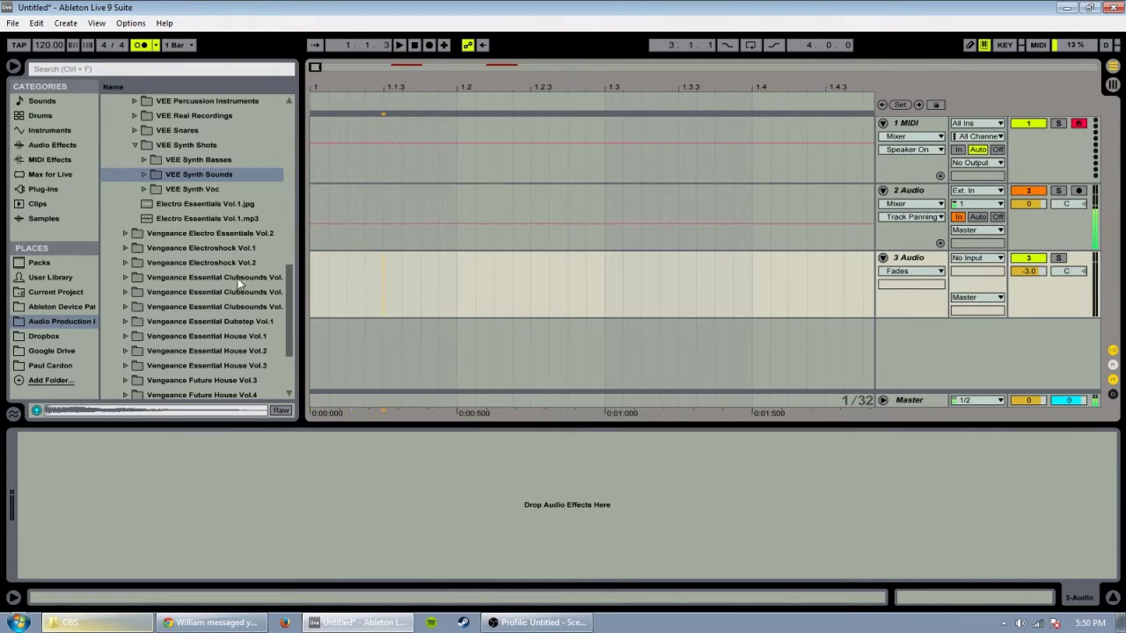
pyautogui.click(128, 134)
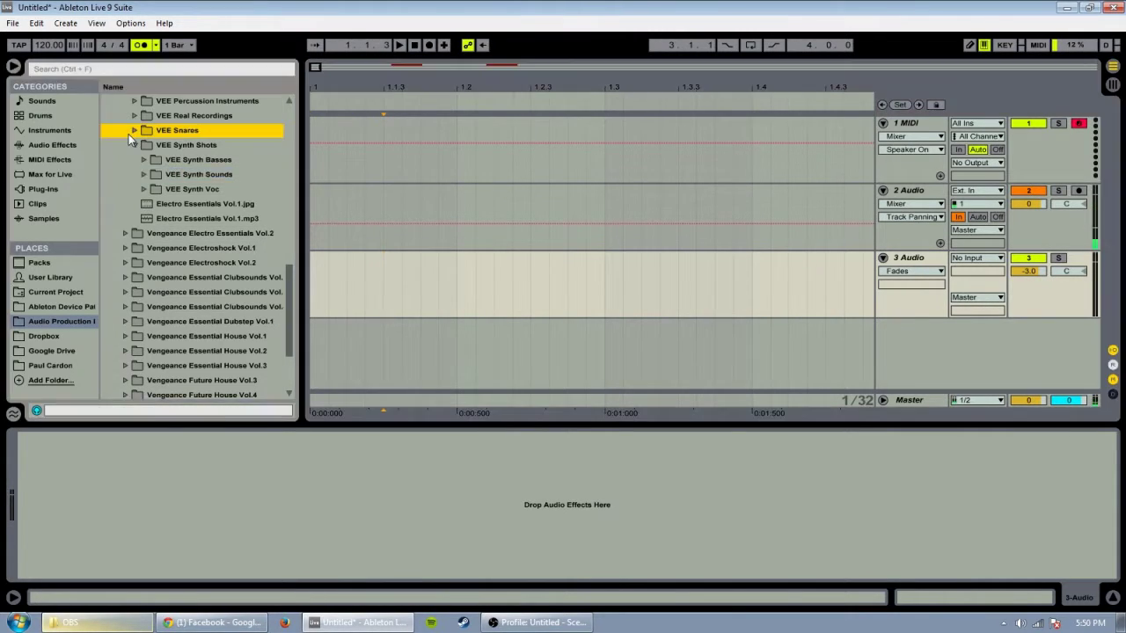
pyautogui.click(128, 115)
pyautogui.moveTo(189, 187); pyautogui.dragTo(438, 280)
pyautogui.moveTo(314, 68); pyautogui.dragTo(317, 54)
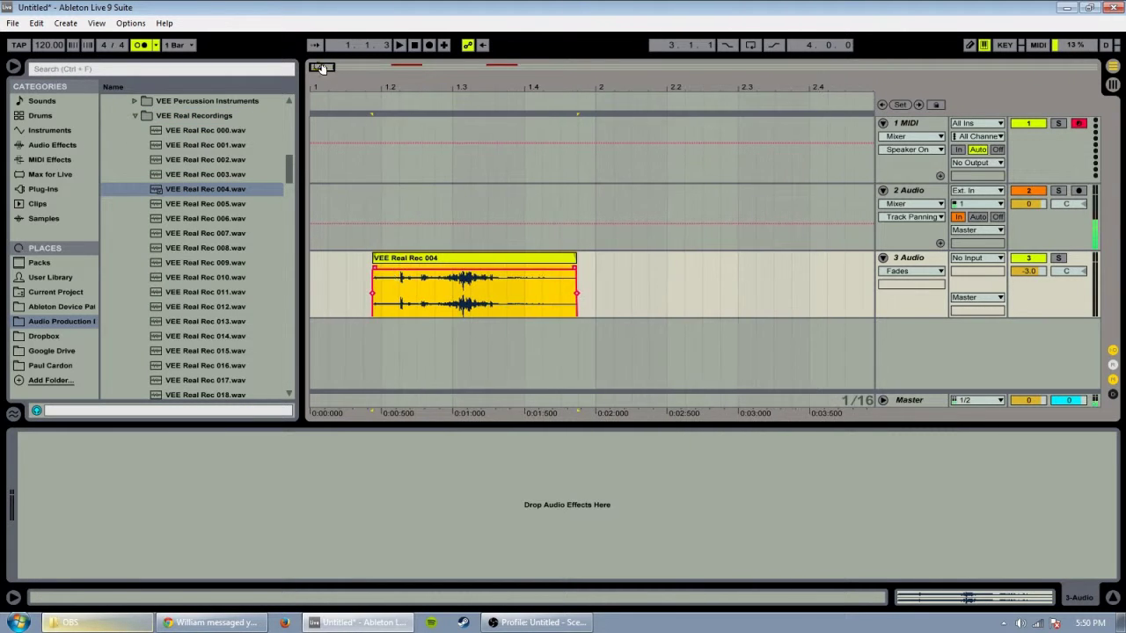
# Put a second VEE Real Rec 004 clip directly after the first on the 3 Audio track, and delete both clips
pyautogui.moveTo(412, 261)
pyautogui.mouseDown()
pyautogui.moveTo(588, 263)
pyautogui.moveTo(415, 268)
pyautogui.mouseUp()
pyautogui.keyDown('shift'); pyautogui.click(601, 262); pyautogui.keyUp('shift')
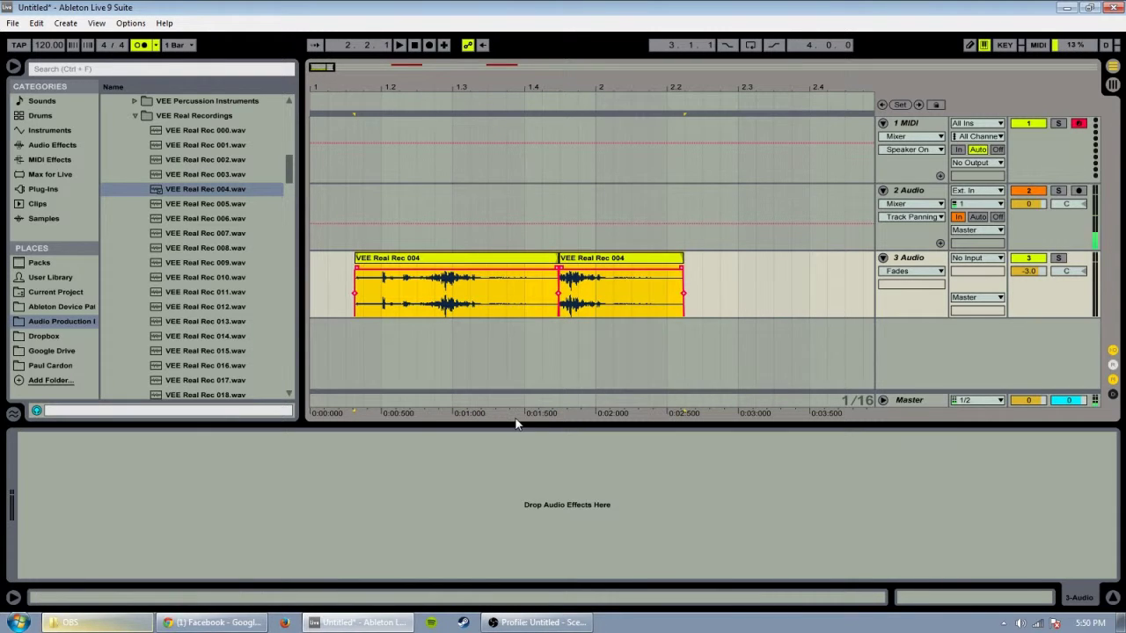
pyautogui.hotkey('ctrl', 'j')
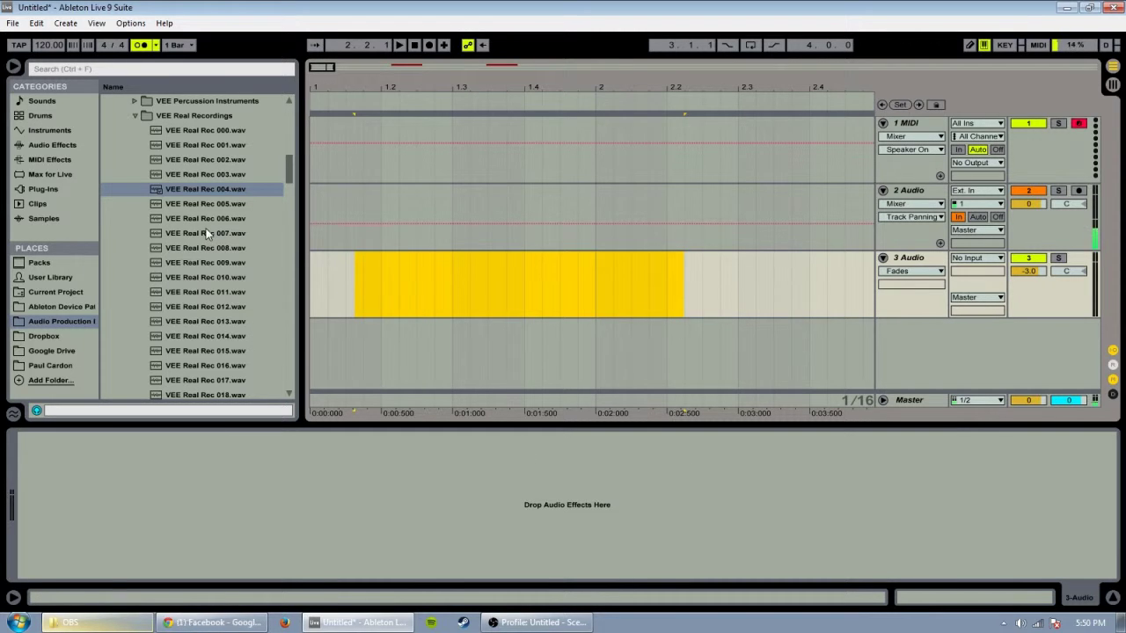
# Compare the device chains of the 2 Audio, 3 Audio and Master tracks in Session View
pyautogui.press('Tab')
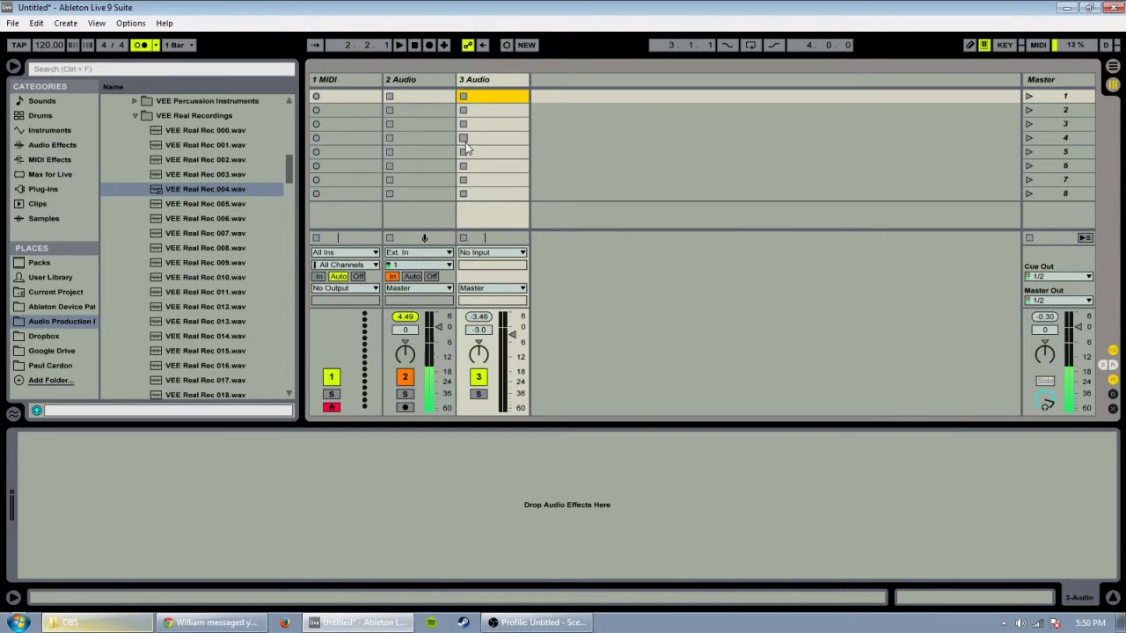
pyautogui.click(417, 92)
pyautogui.click(479, 79)
pyautogui.click(412, 79)
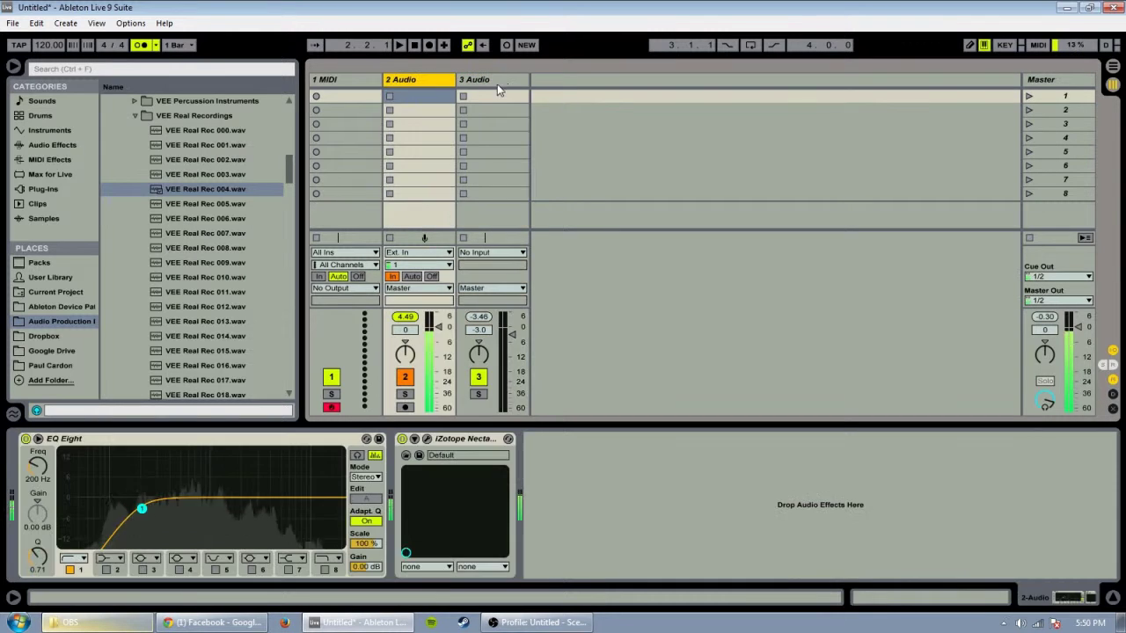
pyautogui.click(496, 82)
pyautogui.click(432, 81)
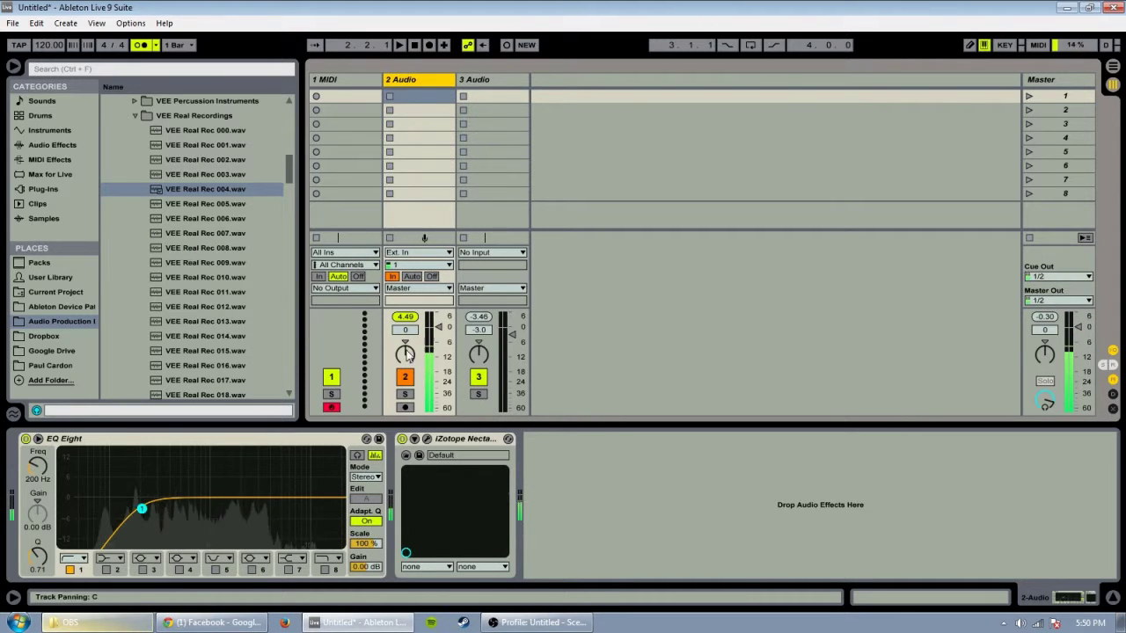
pyautogui.click(1020, 95)
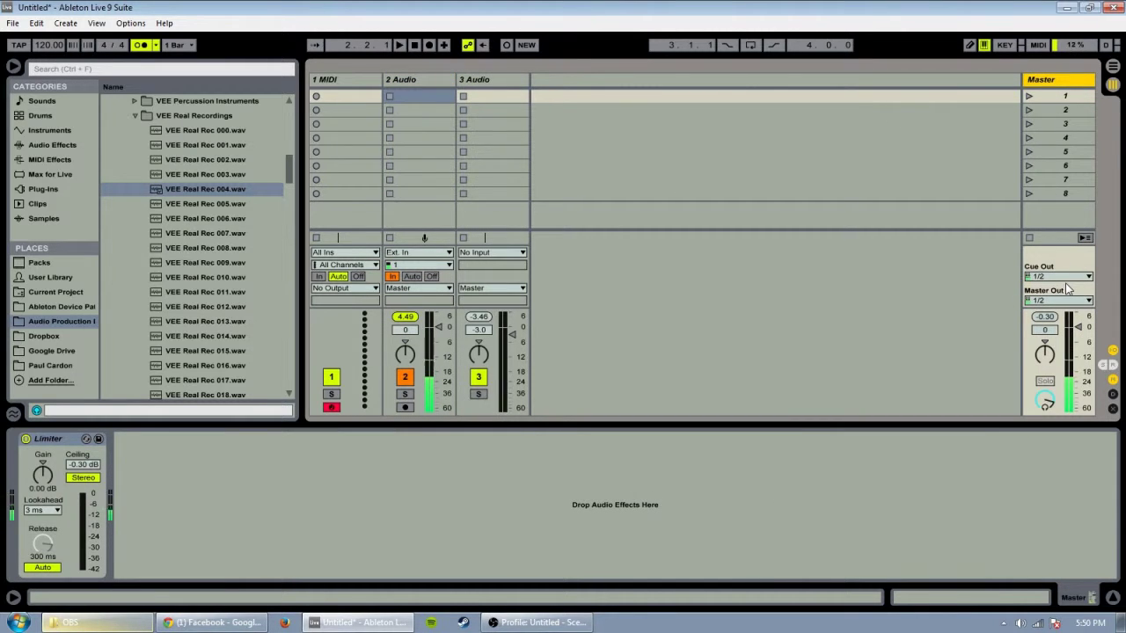
pyautogui.click(437, 91)
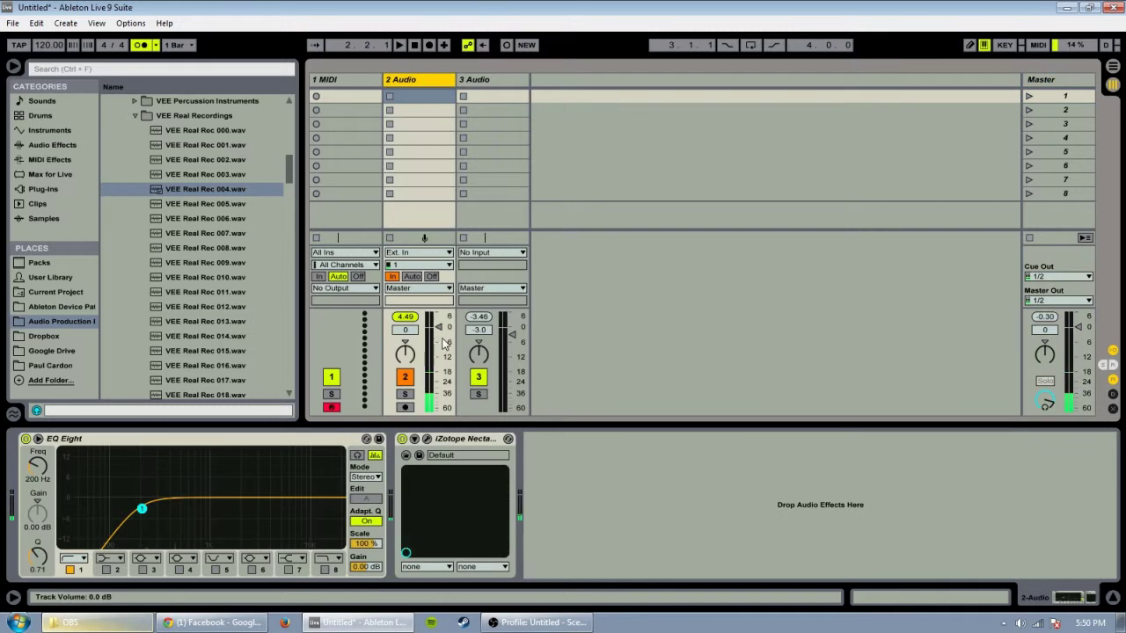
# Review the output routing options of the 2 Audio track and its EQ Eight and iZotope Nectar devices
pyautogui.click(411, 290)
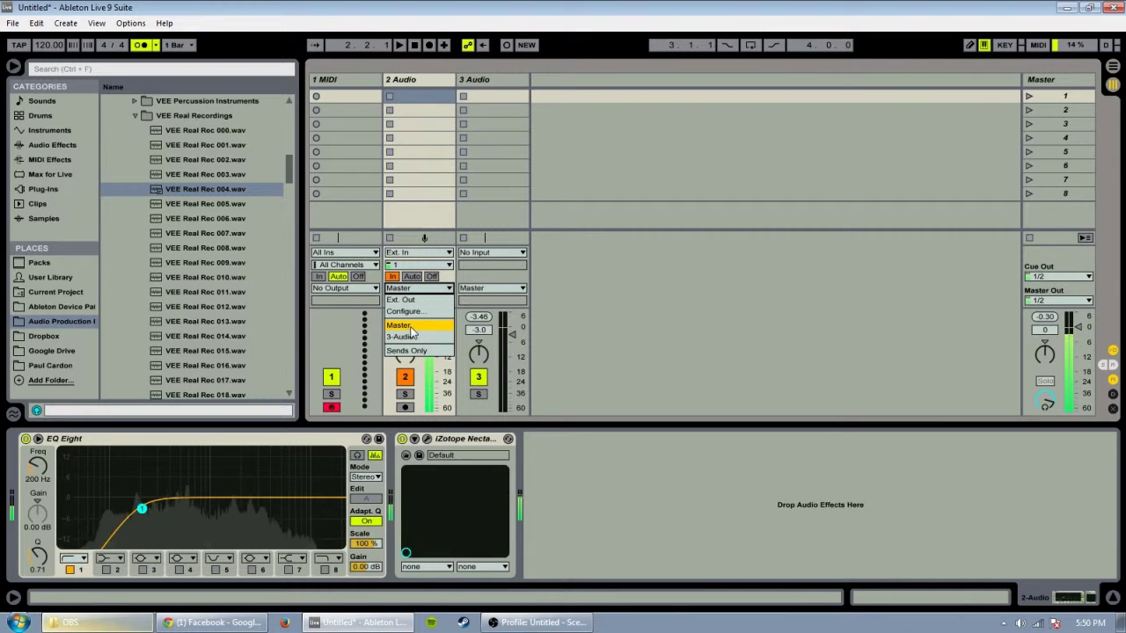
pyautogui.click(664, 275)
pyautogui.click(405, 81)
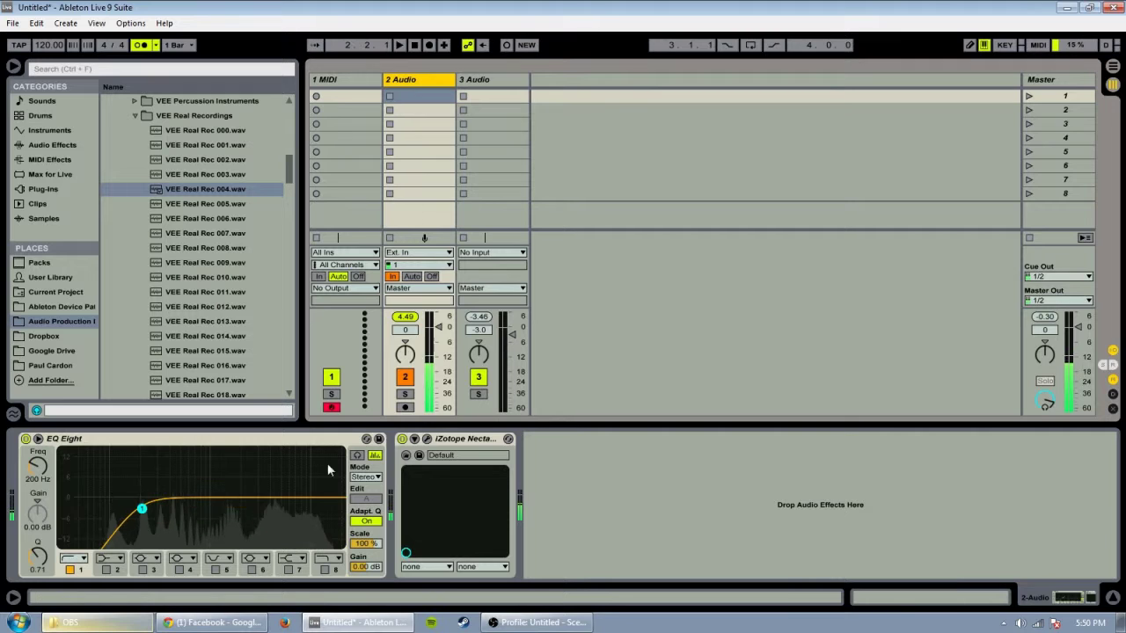
pyautogui.click(102, 440)
pyautogui.click(469, 440)
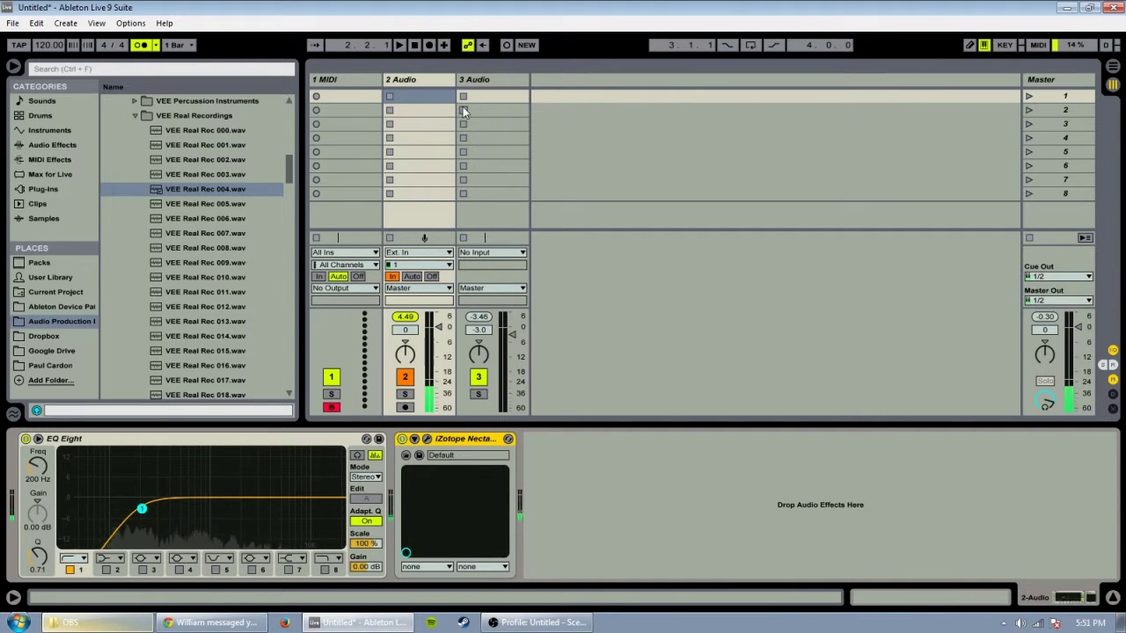
# Insert a new MIDI track after the 1 MIDI track and review the available track creation commands
pyautogui.click(336, 79)
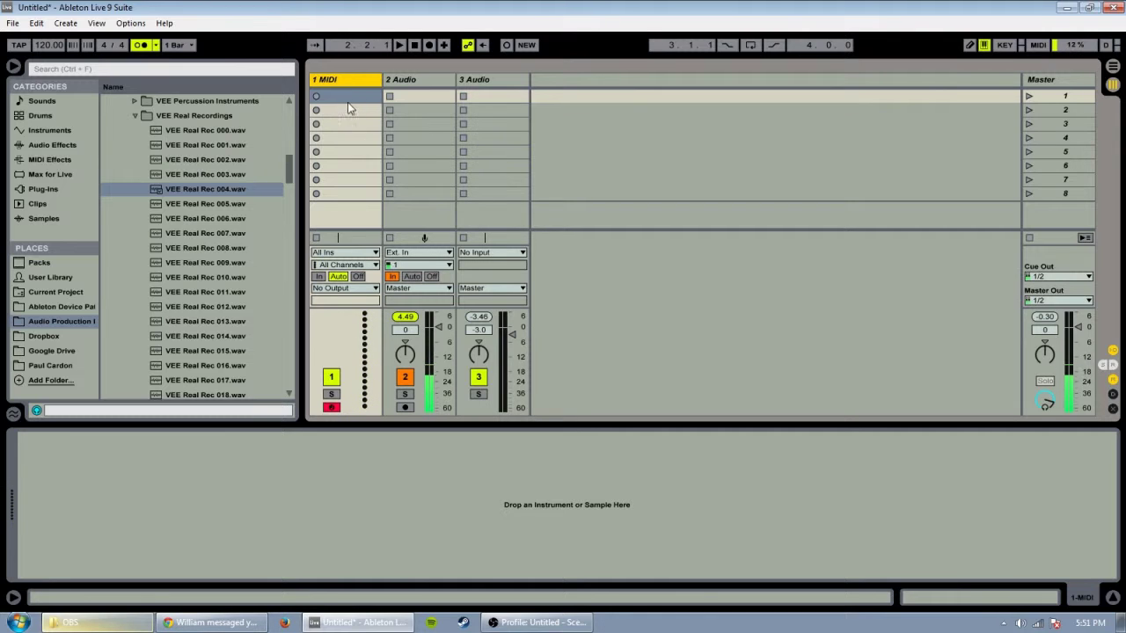
pyautogui.hotkey('ctrl', 'shift', 't')
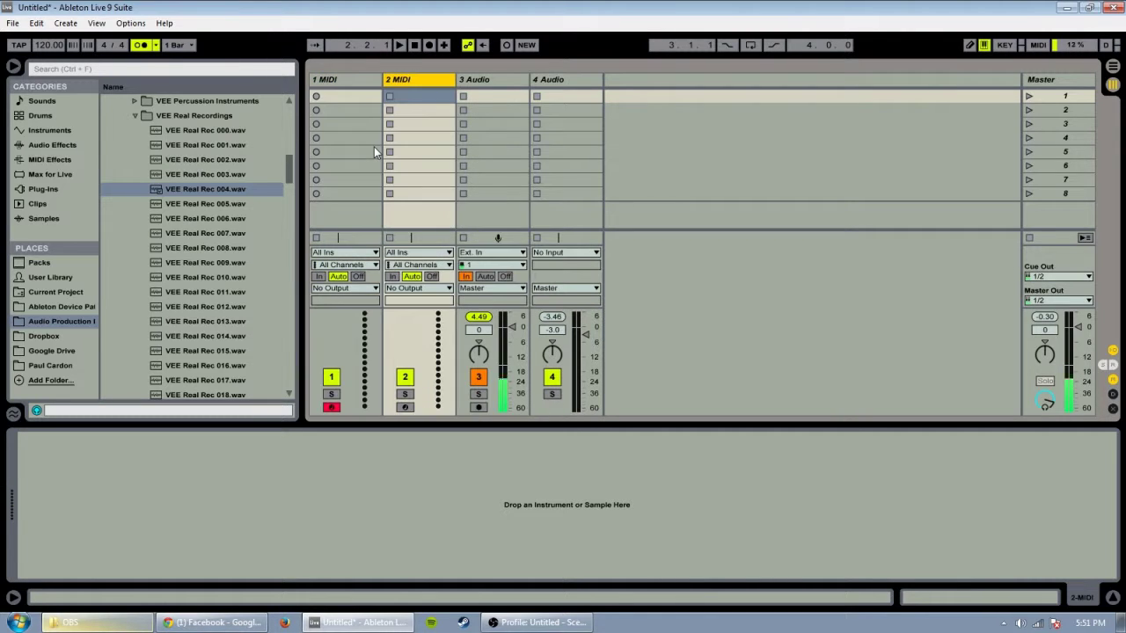
pyautogui.click(366, 79)
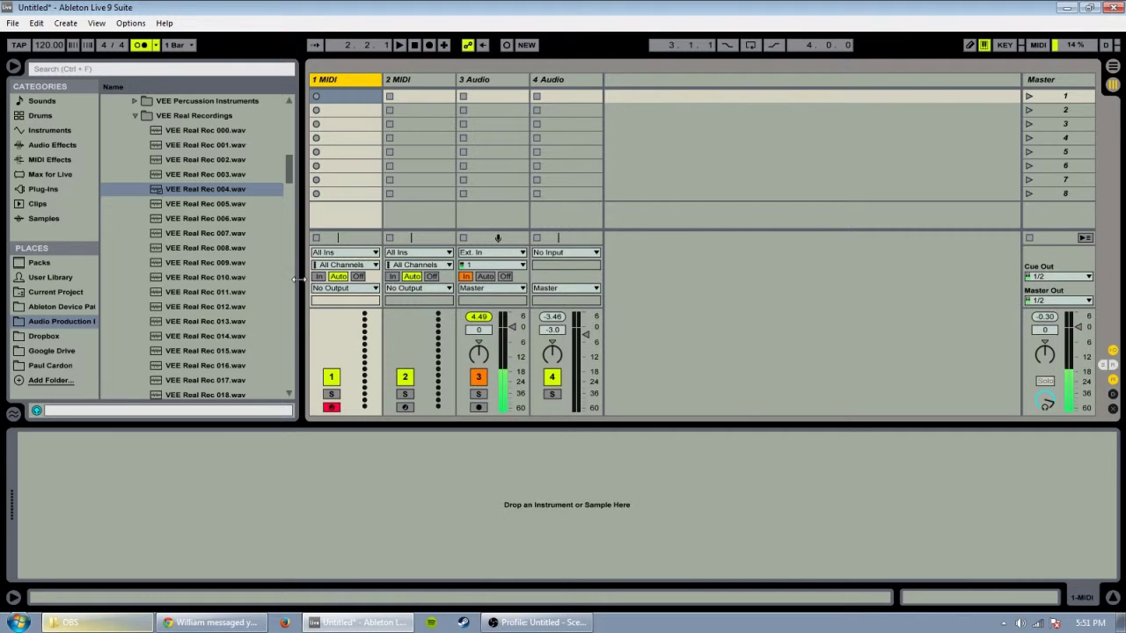
pyautogui.click(66, 23)
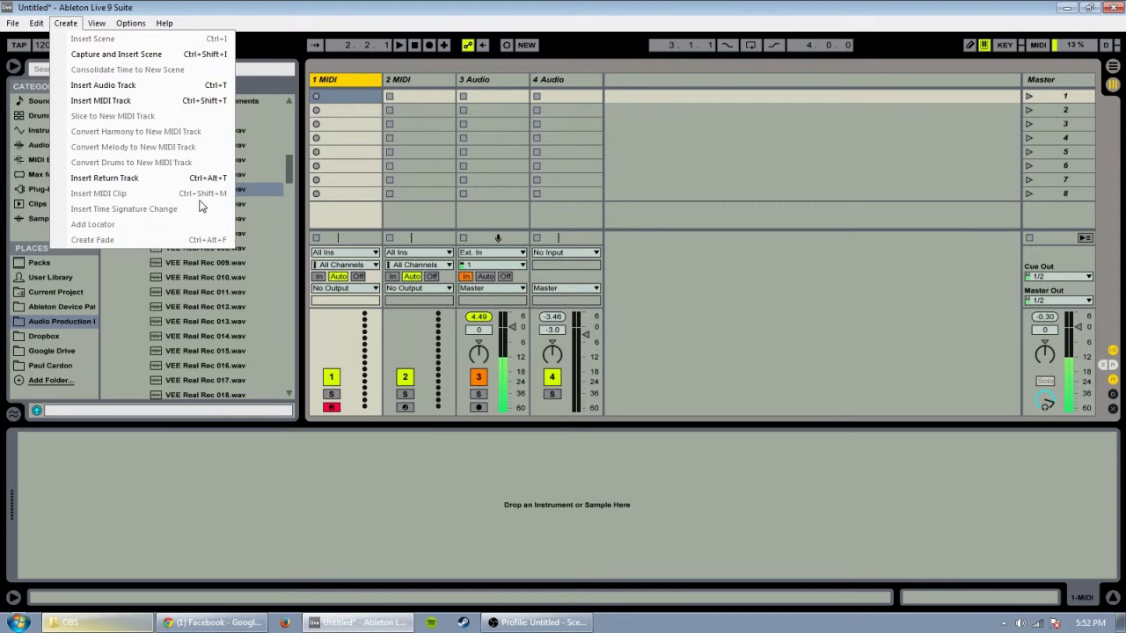
pyautogui.click(735, 155)
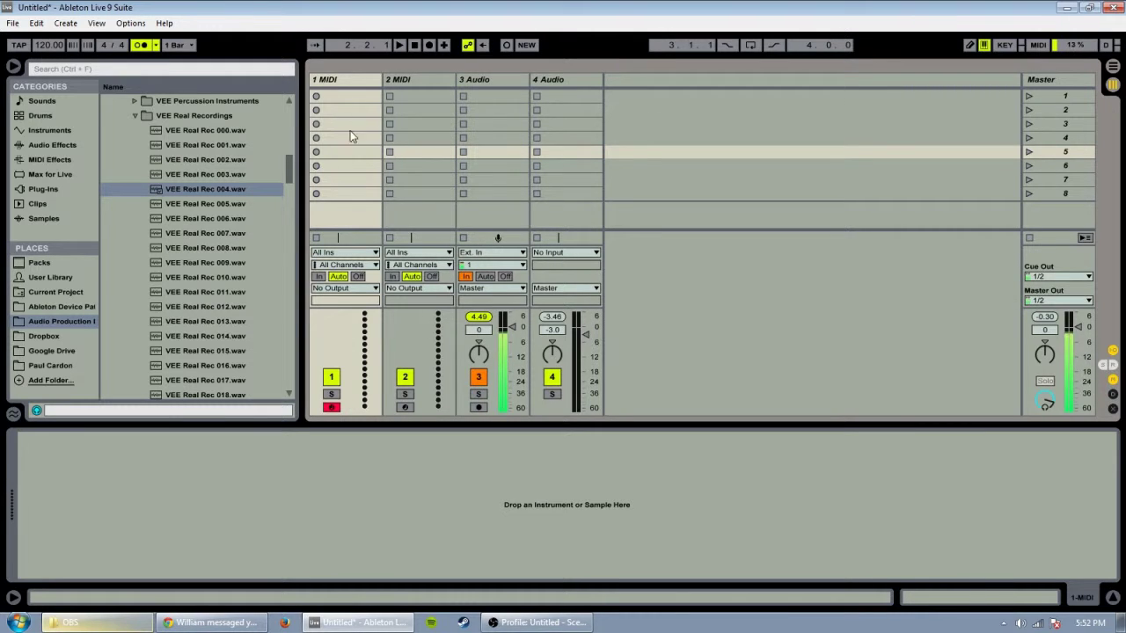
# Show the 3 Audio track's device chain and look through the browser's Audio Effects and Plug-Ins categories
pyautogui.click(476, 82)
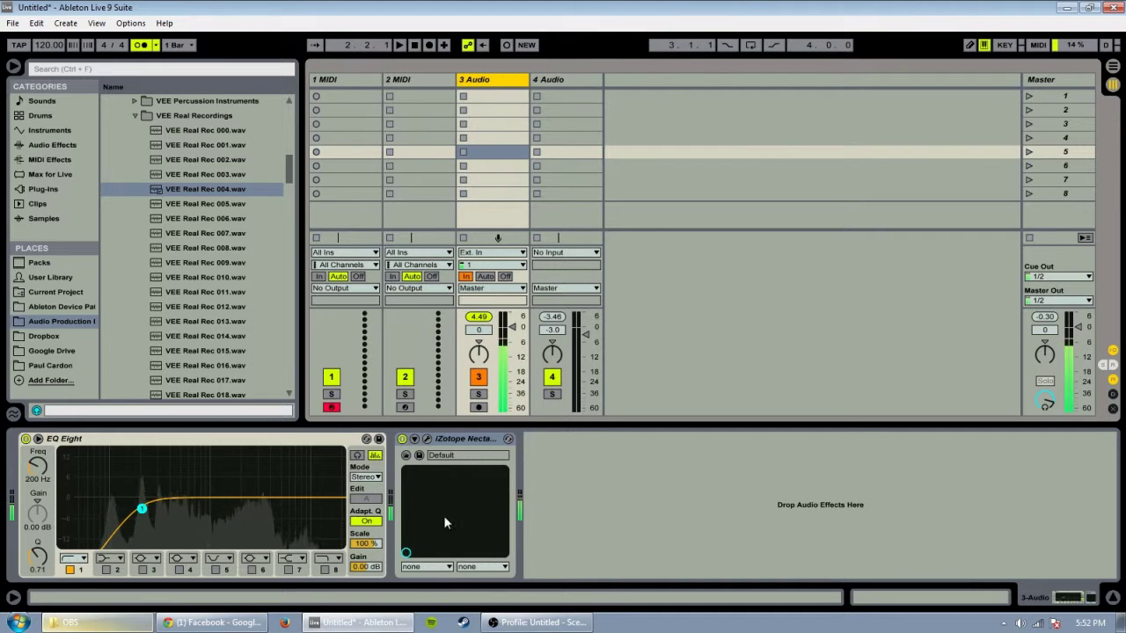
pyautogui.click(53, 145)
pyautogui.scroll(5, 175, 307)
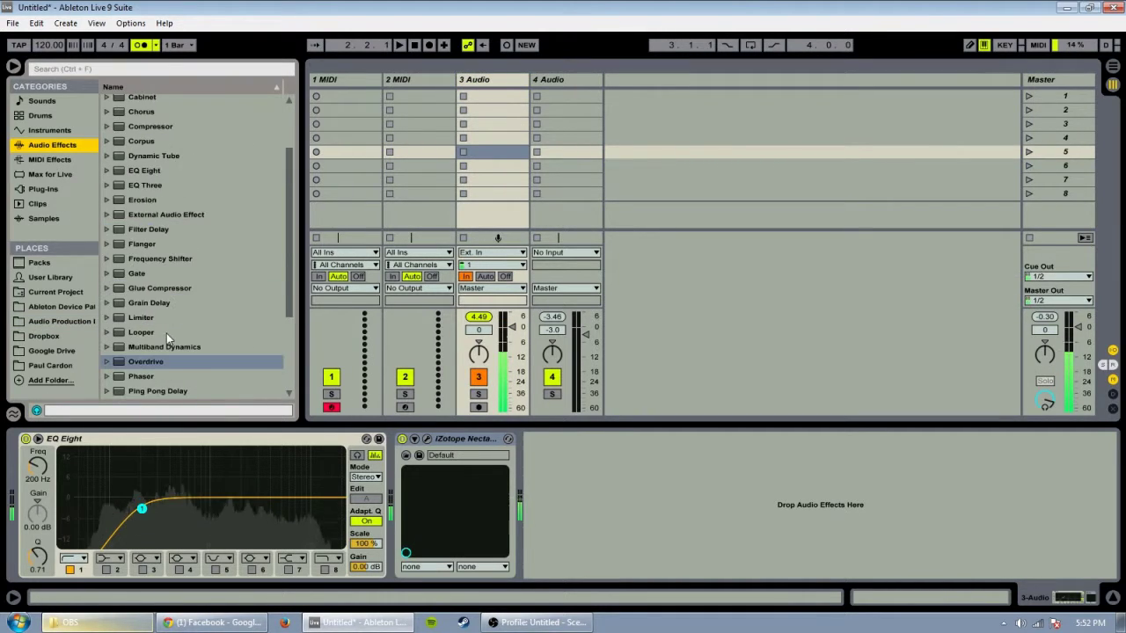
pyautogui.click(42, 189)
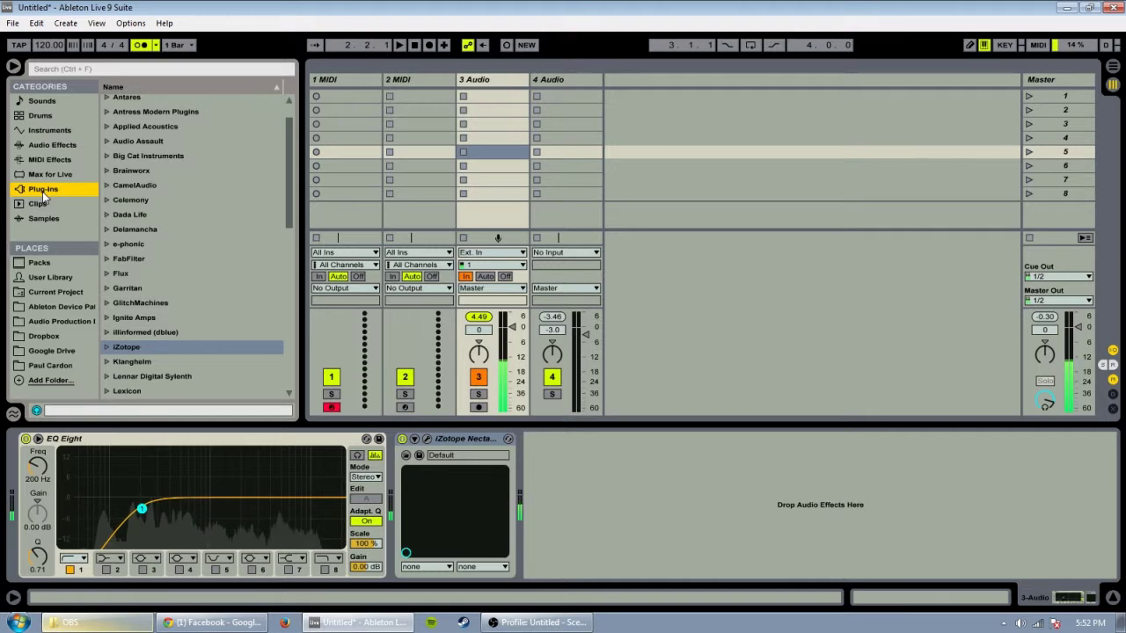
pyautogui.scroll(-2, 138, 318)
pyautogui.scroll(3, 137, 319)
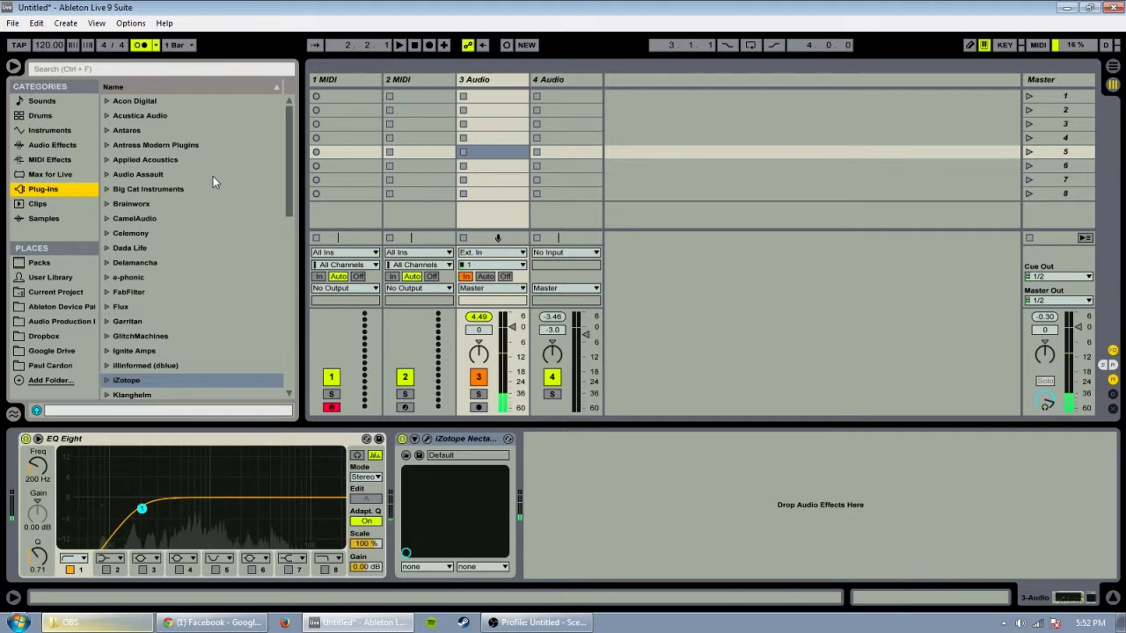
# Check where the Preferences command is and examine the plug-in vendor folders, including the contents of Dada Life
pyautogui.click(130, 23)
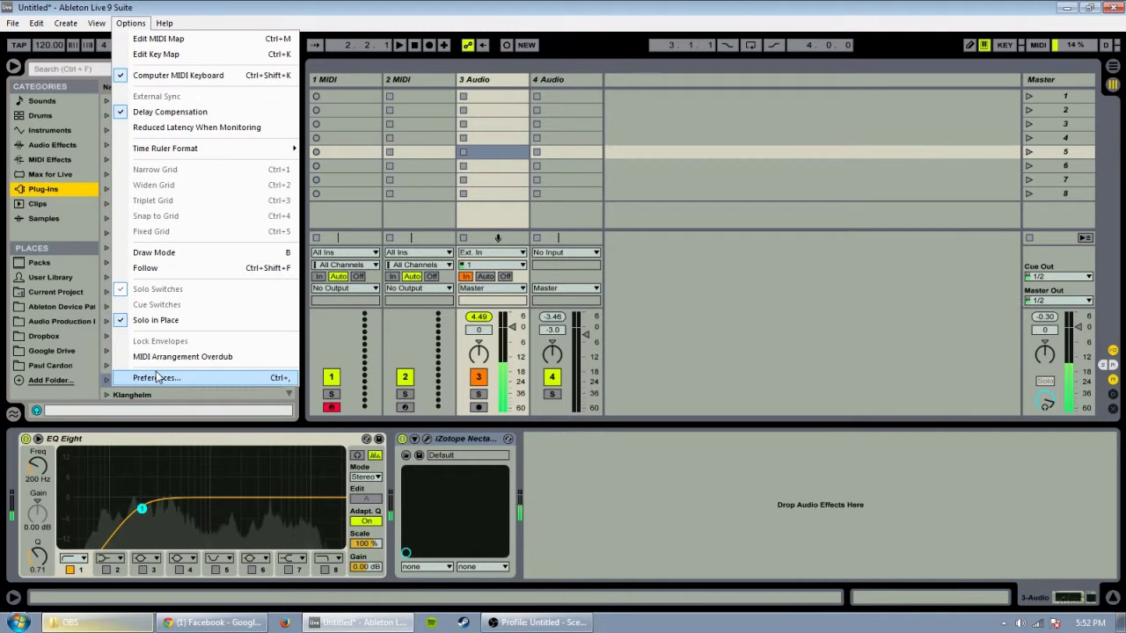
pyautogui.click(286, 4)
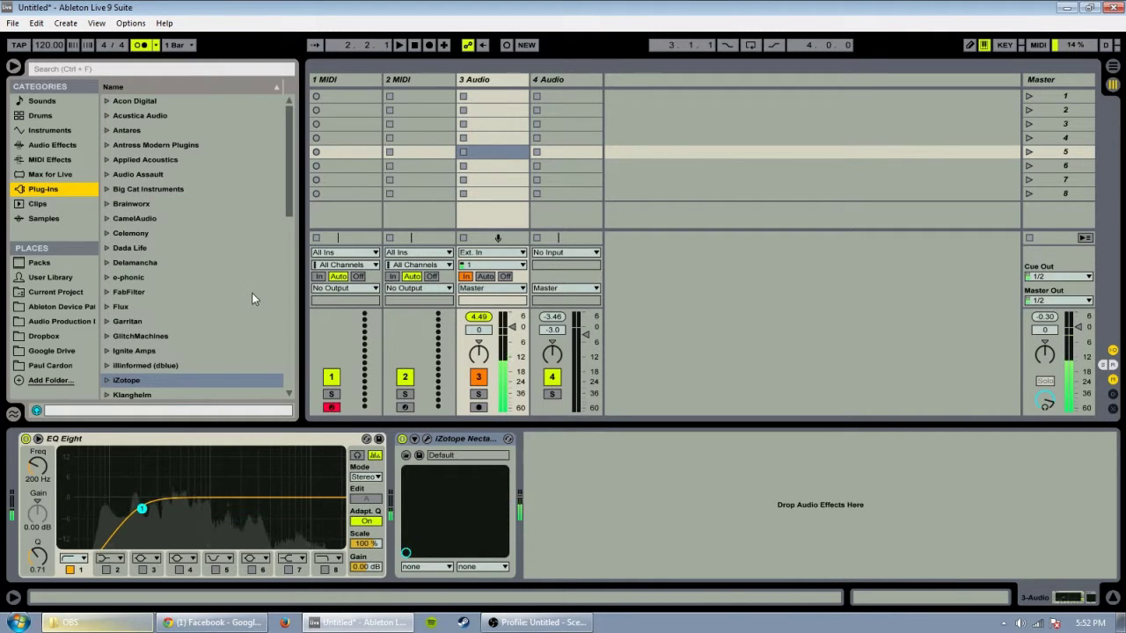
pyautogui.scroll(-15, 184, 290)
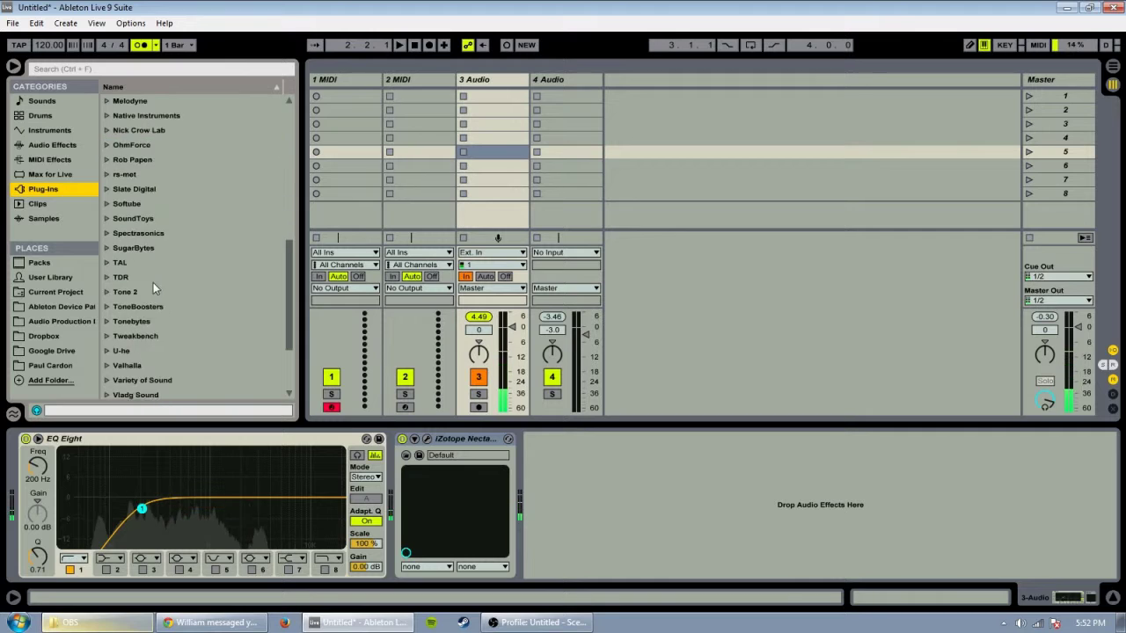
pyautogui.scroll(15, 177, 287)
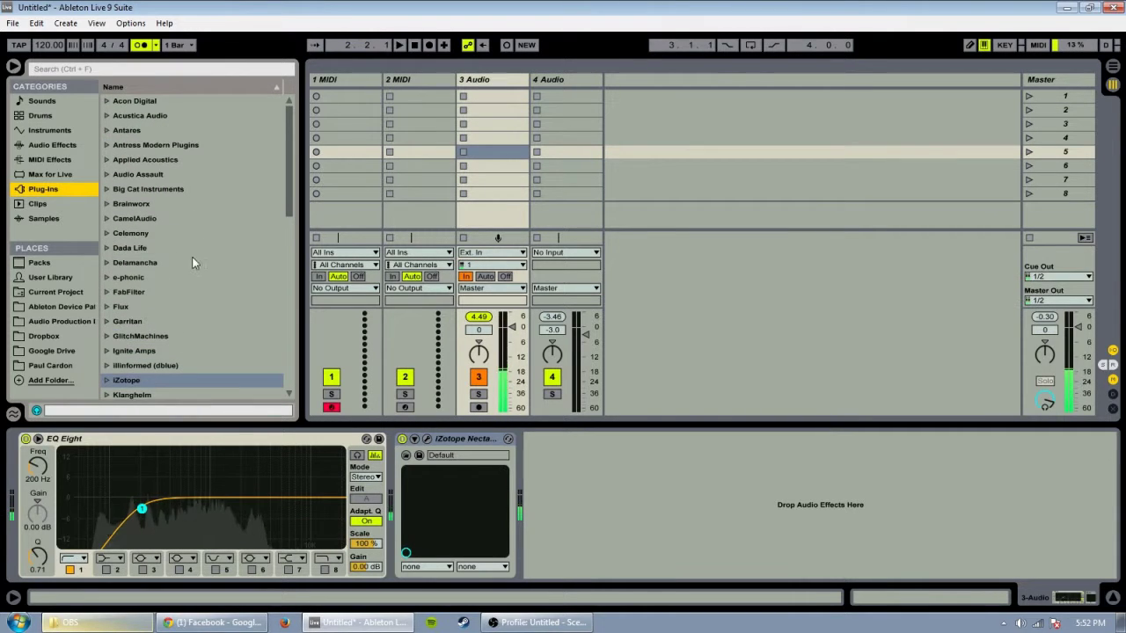
pyautogui.click(106, 248)
pyautogui.scroll(-2, 164, 288)
pyautogui.scroll(2, 164, 289)
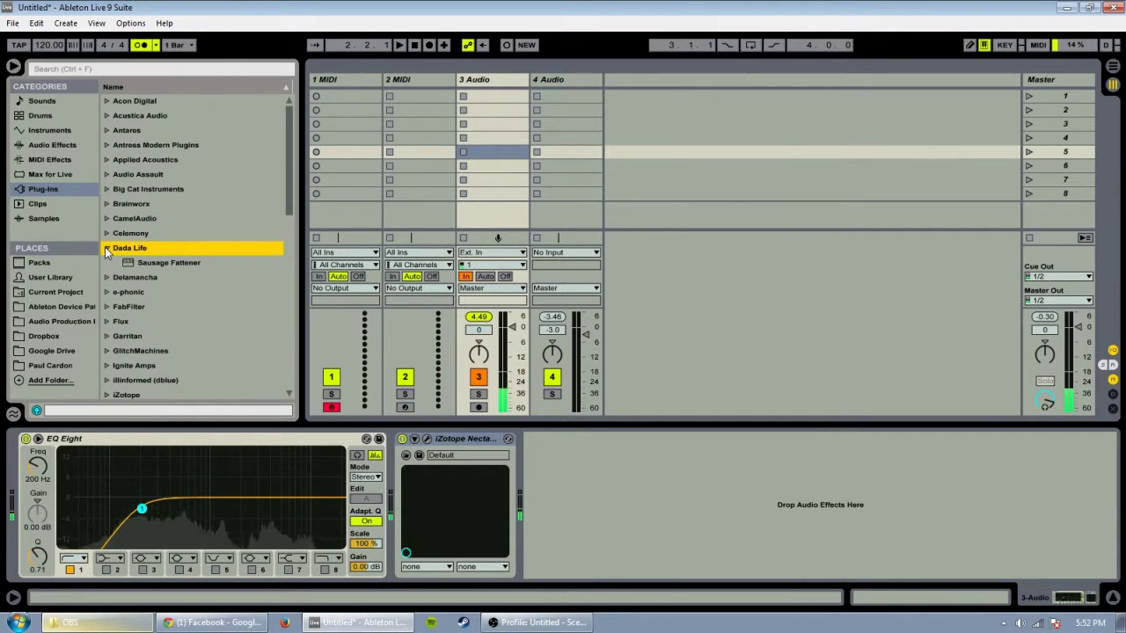
pyautogui.click(107, 248)
# Add the Reverb audio effect after iZotope Nectar in the 3 Audio track's device chain
pyautogui.click(49, 130)
pyautogui.click(64, 146)
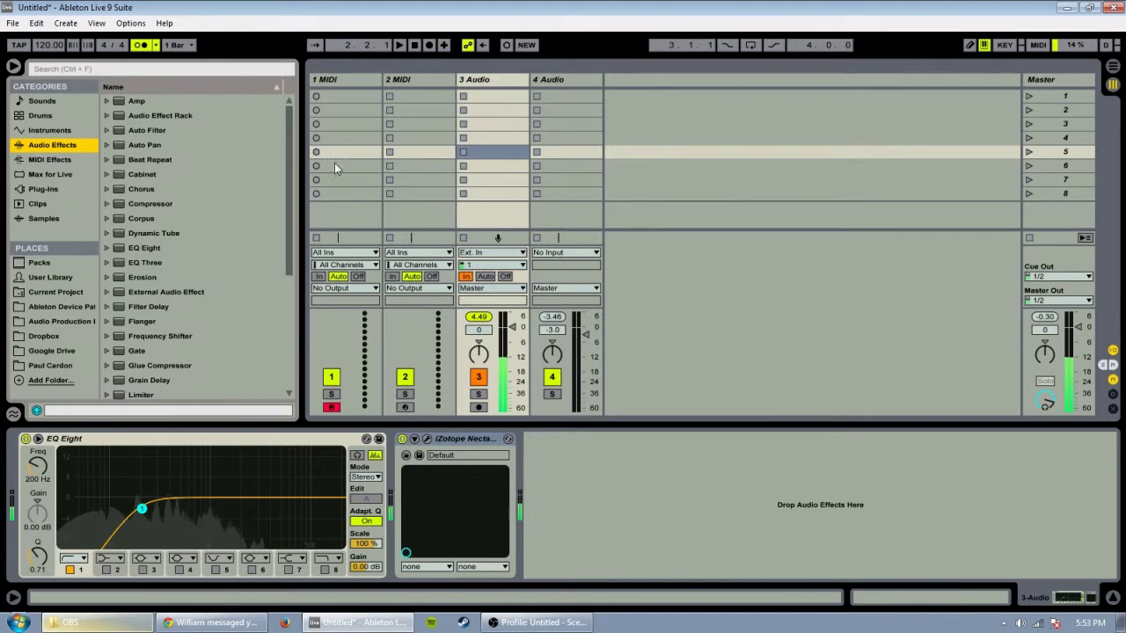
pyautogui.scroll(-5, 213, 288)
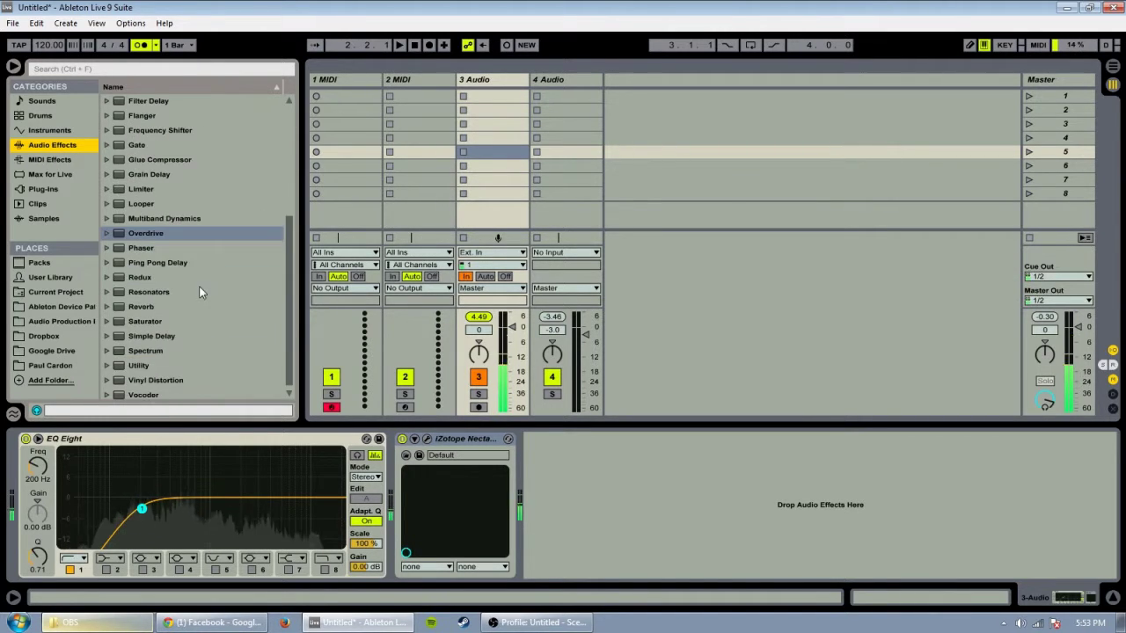
pyautogui.click(132, 303)
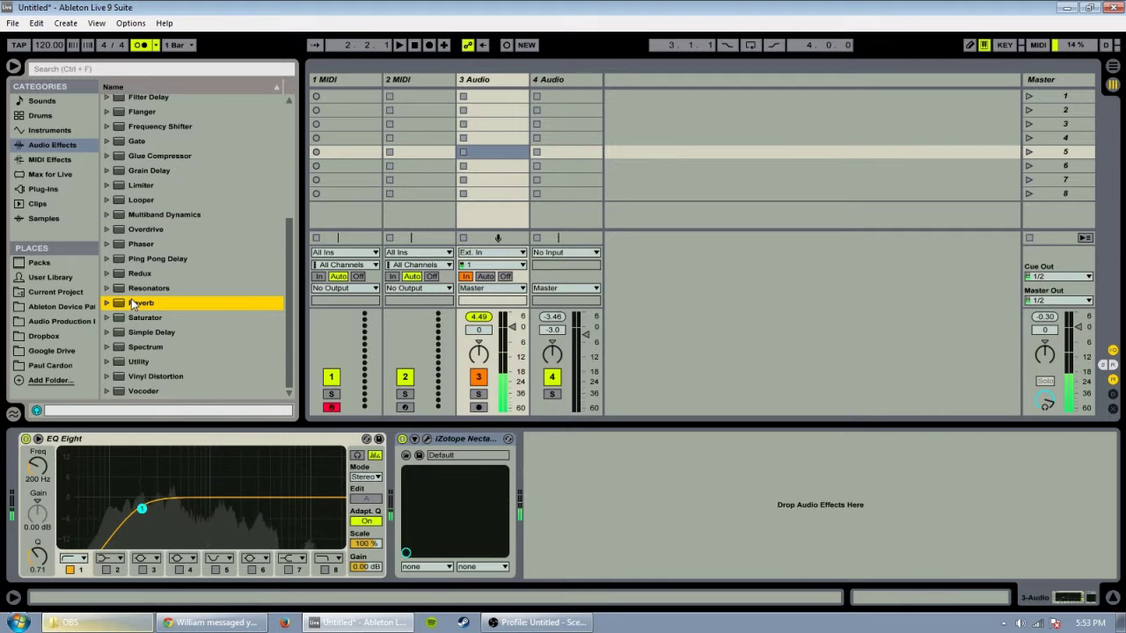
pyautogui.moveTo(132, 303); pyautogui.dragTo(572, 510)
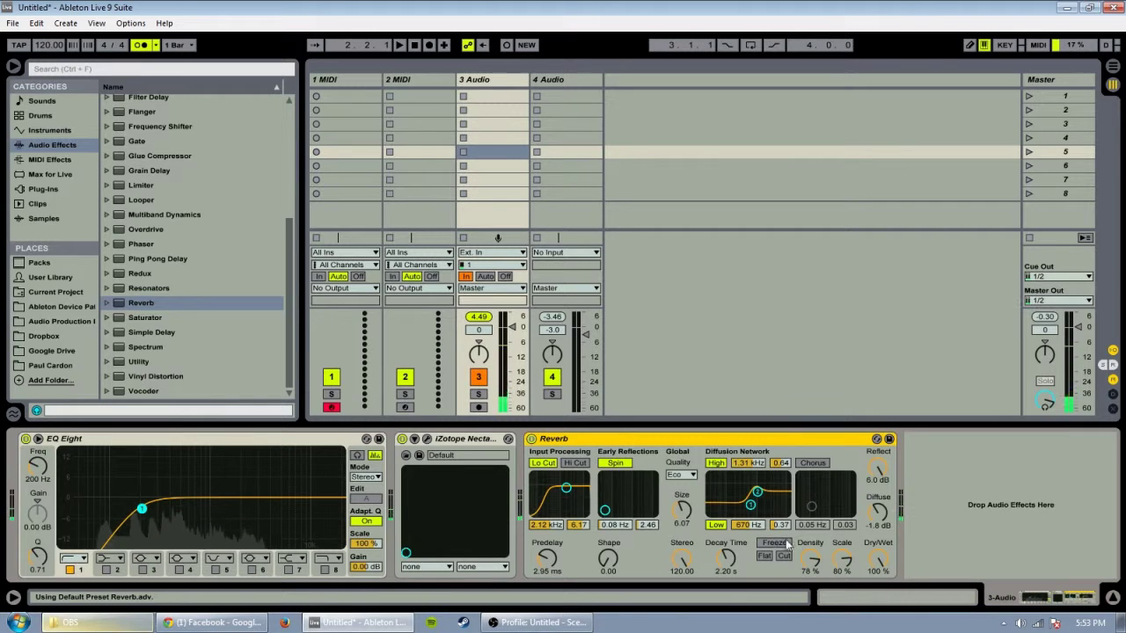
# Show the Info View and try the Reverb's Dry/Wet at 30 % and 0 %, finishing at 33 %
pyautogui.moveTo(882, 560); pyautogui.dragTo(882, 632)
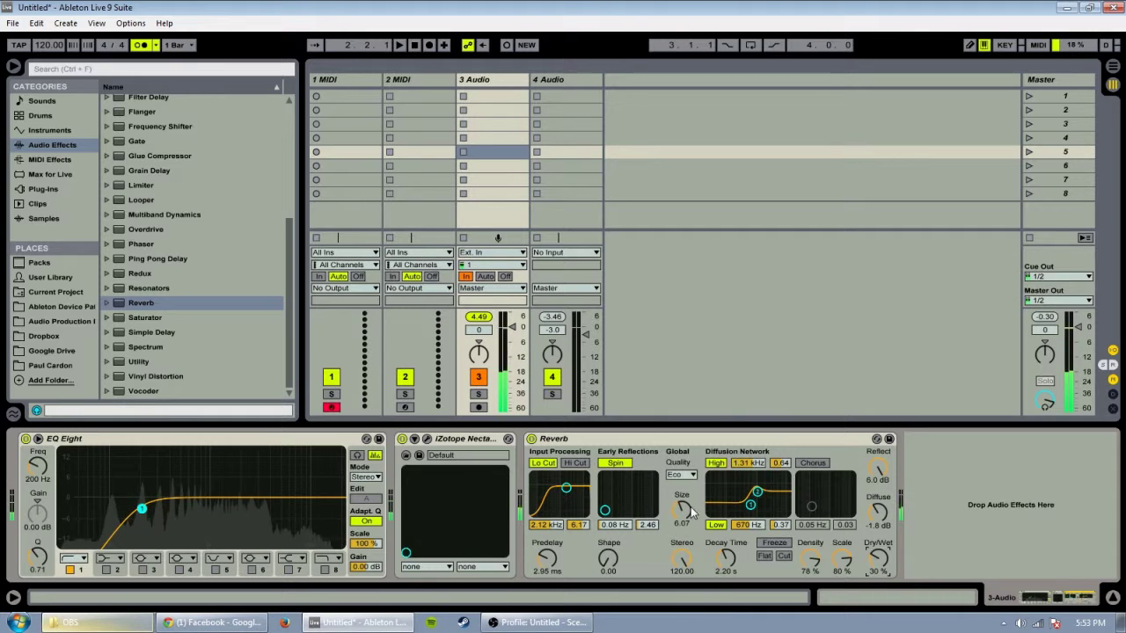
pyautogui.click(13, 598)
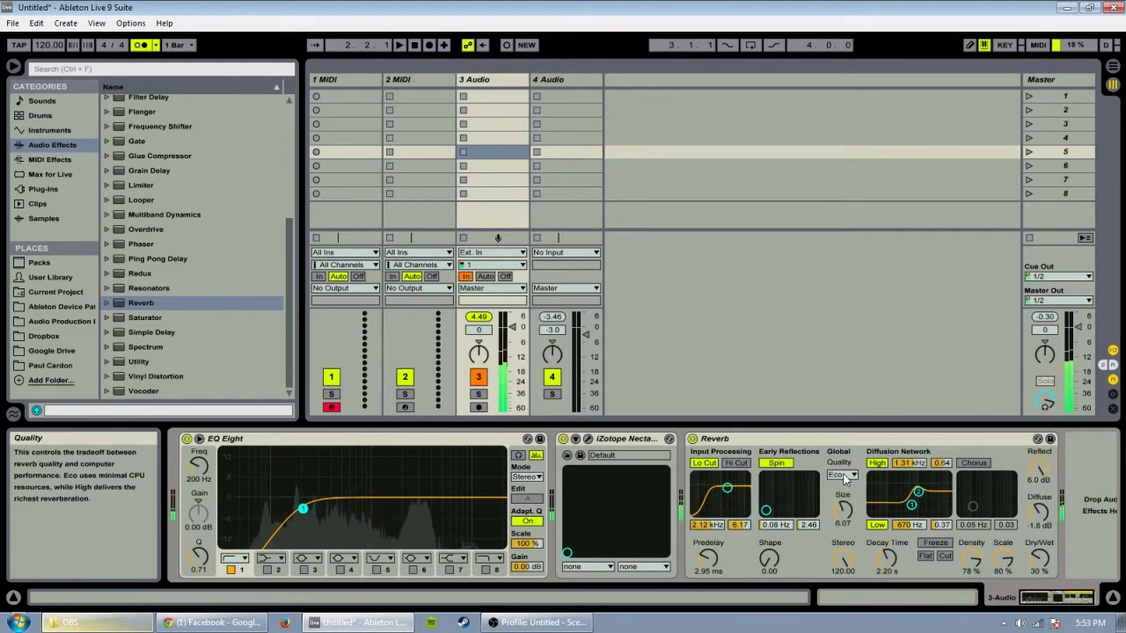
pyautogui.moveTo(1038, 561); pyautogui.dragTo(1036, 603)
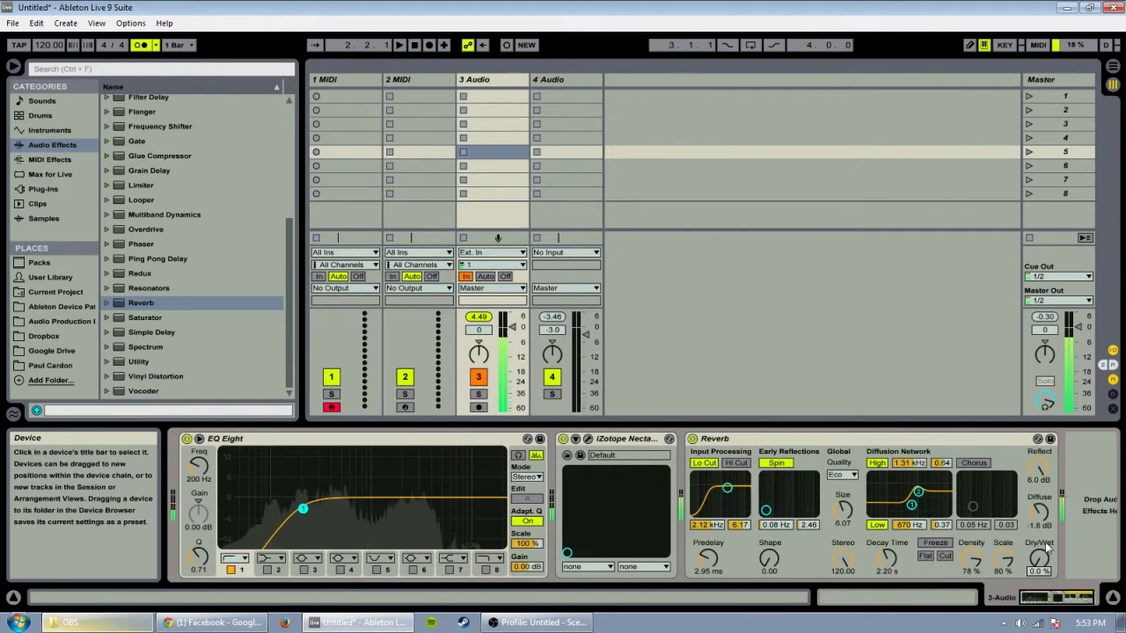
pyautogui.moveTo(1038, 559)
pyautogui.mouseDown()
pyautogui.moveTo(1037, 521)
pyautogui.moveTo(1038, 552)
pyautogui.mouseUp()
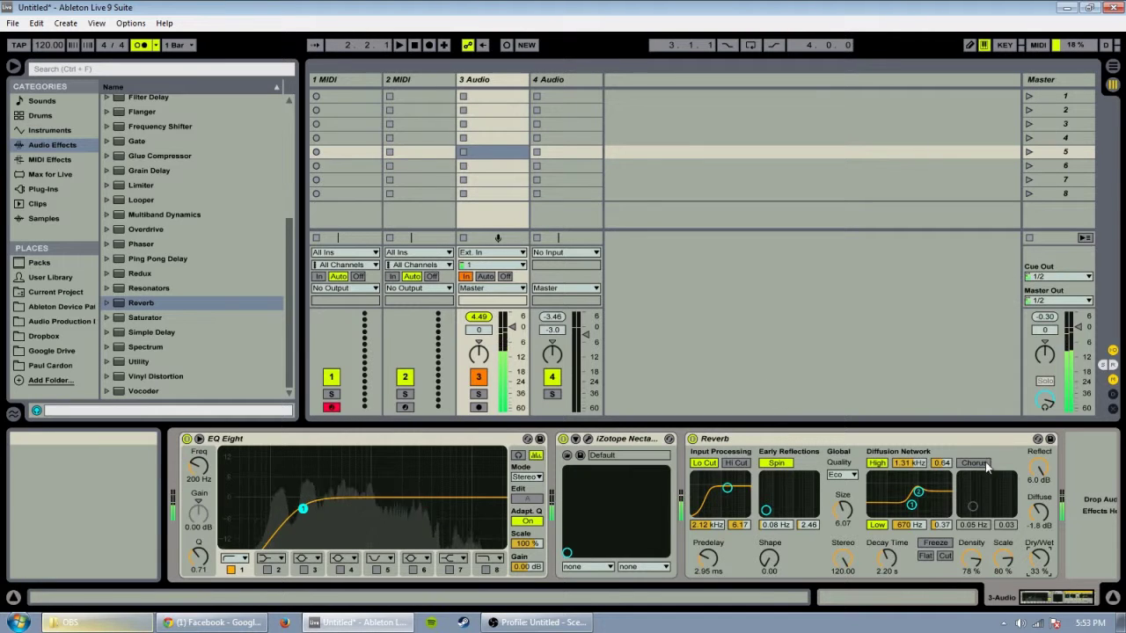
# Add the Overdrive effect at the end of the 3 Audio chain, set its Dry/Wet to 3 %, and place it before the Reverb
pyautogui.doubleClick(150, 229)
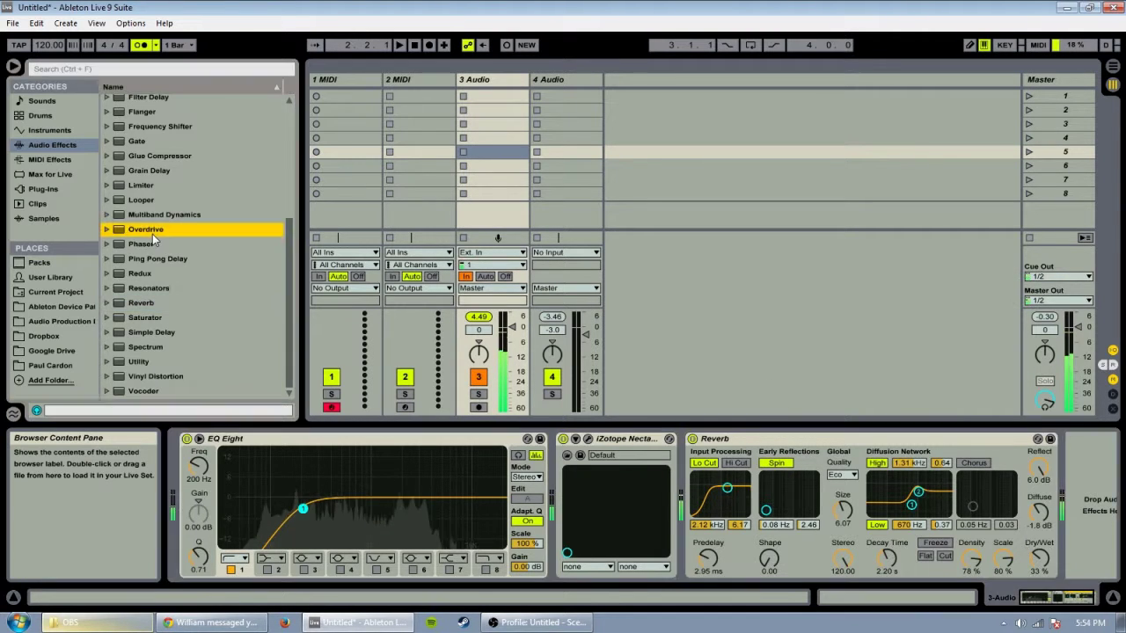
pyautogui.moveTo(1088, 569); pyautogui.dragTo(1087, 610)
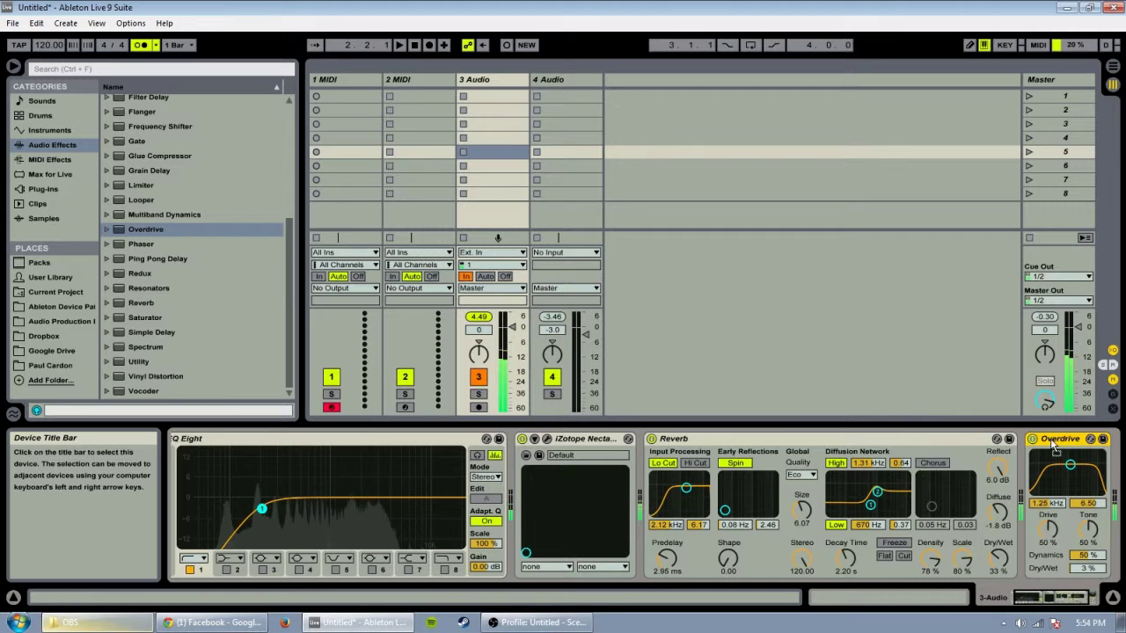
pyautogui.moveTo(1055, 446)
pyautogui.mouseDown()
pyautogui.moveTo(662, 457)
pyautogui.moveTo(646, 474)
pyautogui.moveTo(513, 466)
pyautogui.moveTo(613, 447)
pyautogui.moveTo(721, 471)
pyautogui.mouseUp()
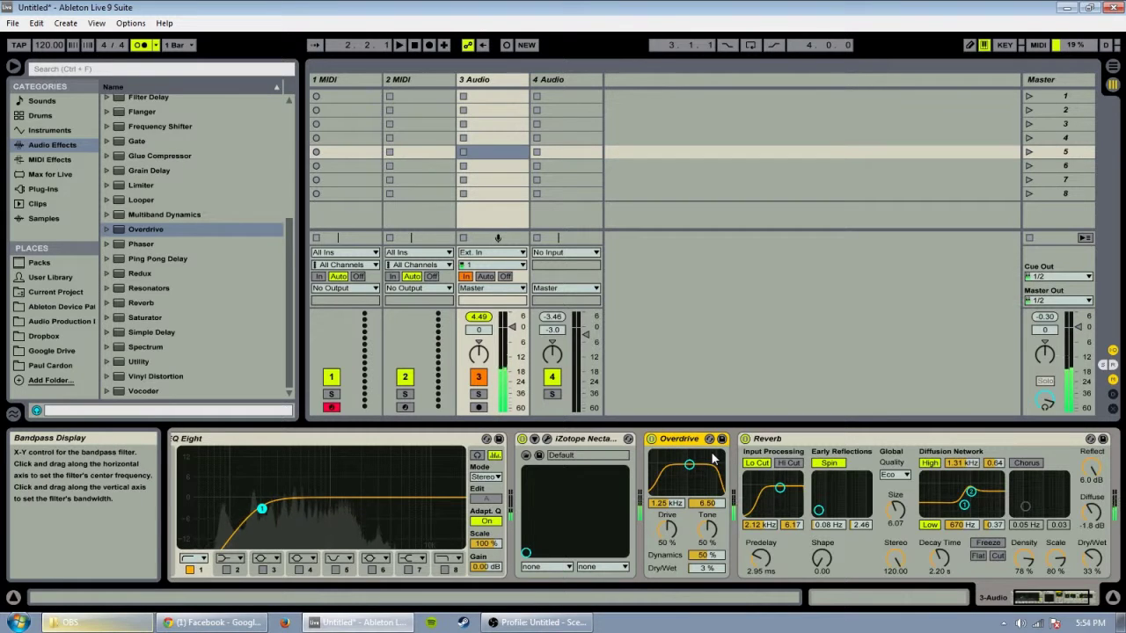
# Delete the Overdrive and Reverb effects from the 3 Audio track's device chain
pyautogui.press('Delete')
pyautogui.click(726, 443)
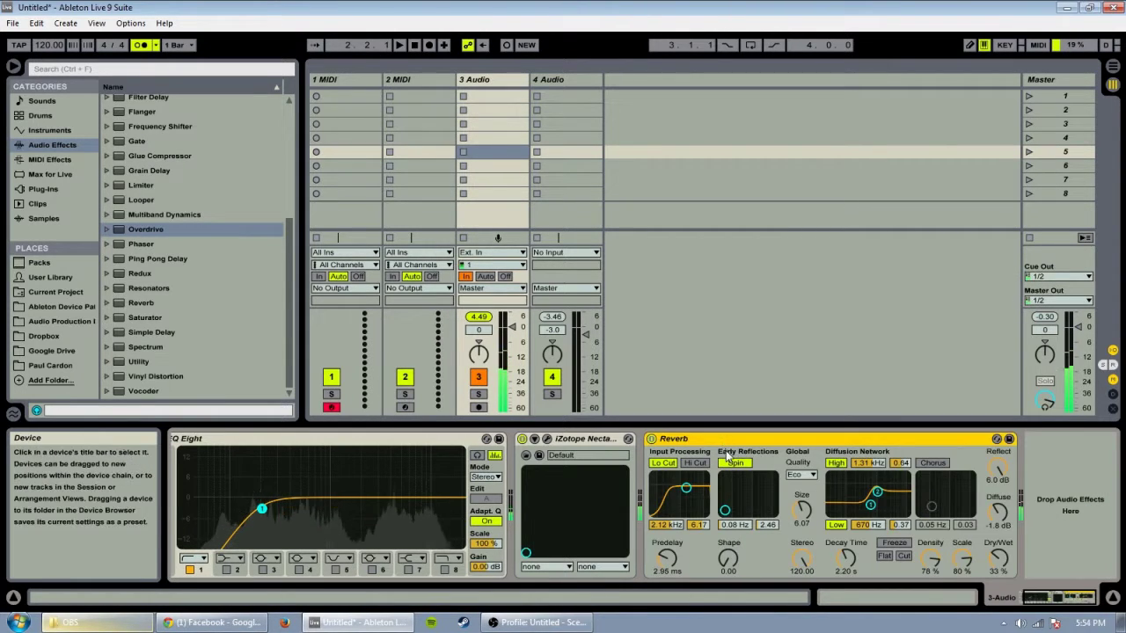
pyautogui.press('Delete')
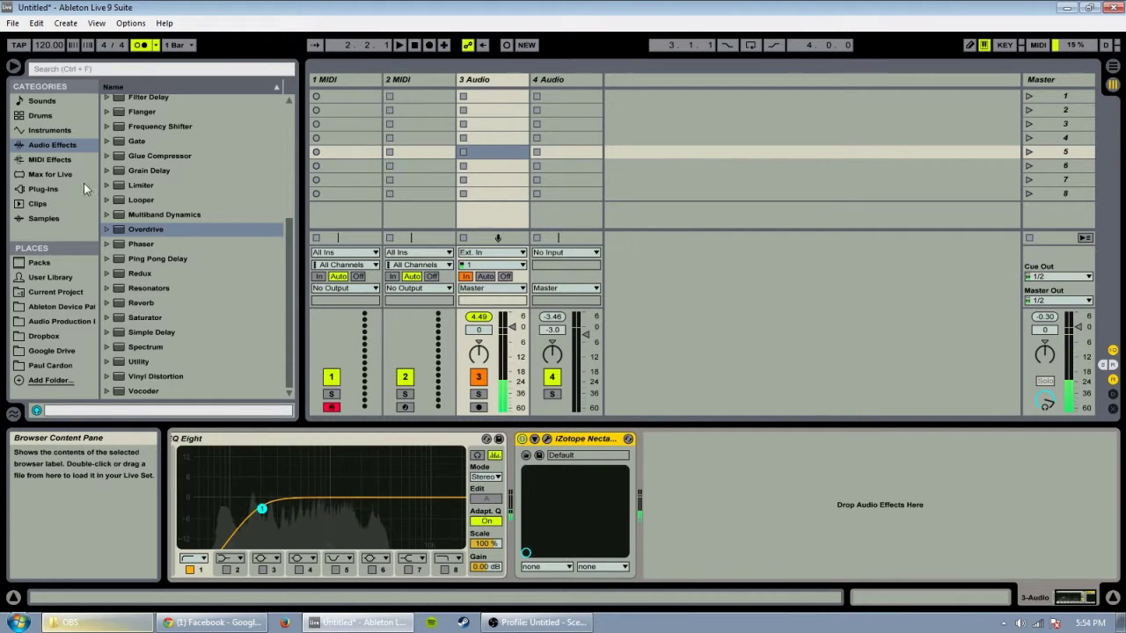
# Bring the start of the 3 Audio device chain back into view and hide the Info View
pyautogui.scroll(5, 151, 206)
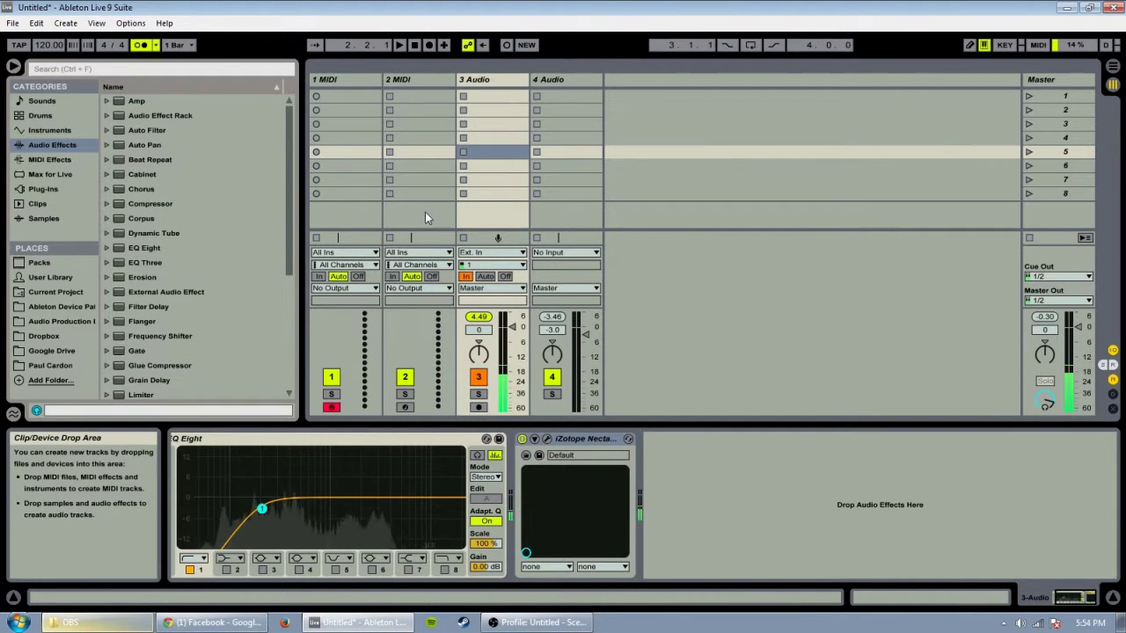
pyautogui.click(1064, 600)
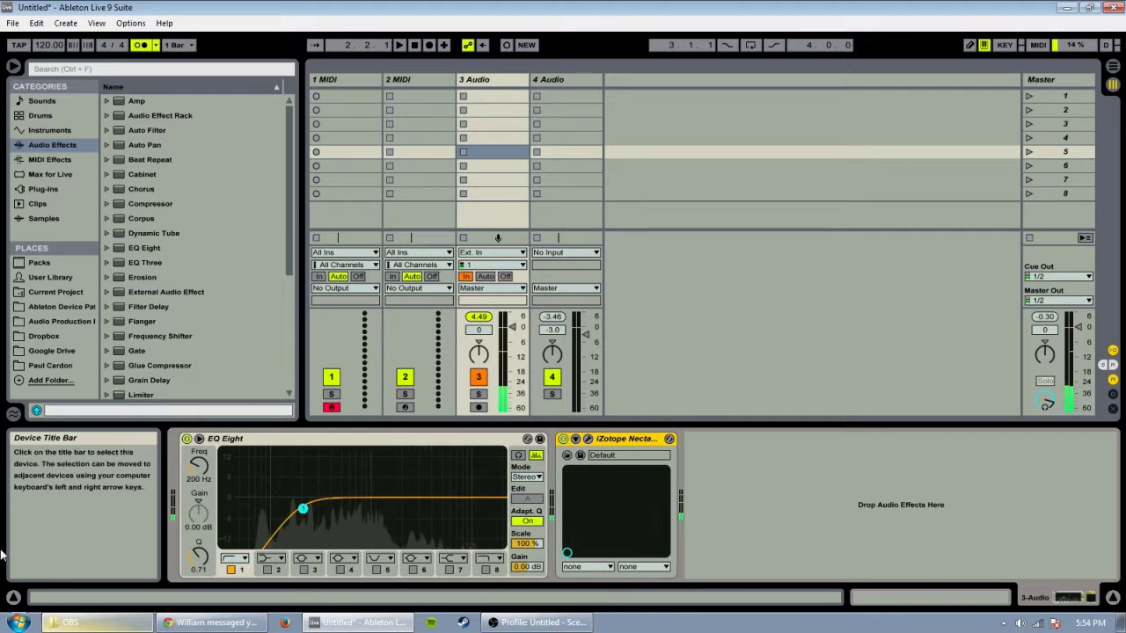
pyautogui.click(13, 597)
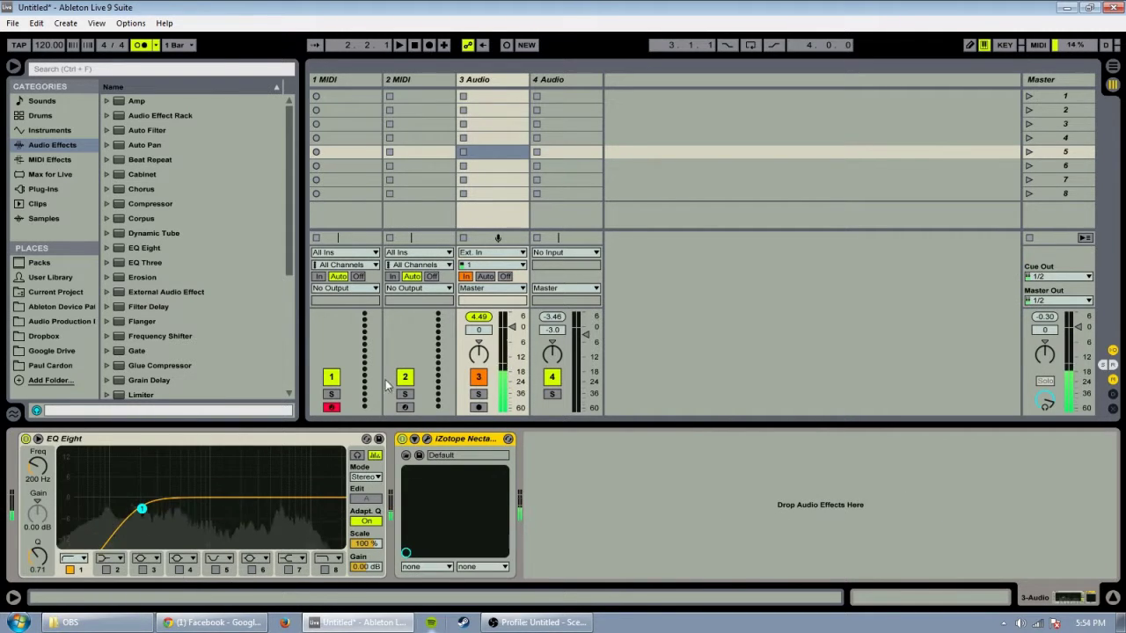
# Create an empty MIDI clip in the first slot of the 1 MIDI track
pyautogui.click(341, 81)
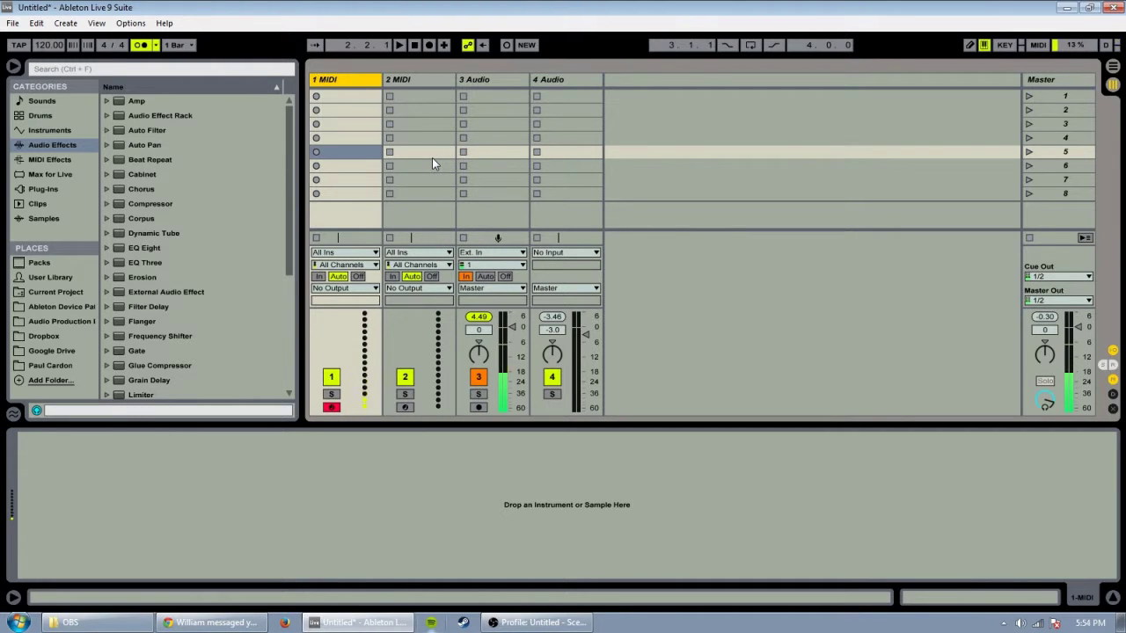
pyautogui.click(351, 97)
pyautogui.doubleClick(351, 96)
# Draw sixteenth notes in the clip: G2 at 1.1.1, D#3 and A#1 at 1.1.4, C#3 at 1.2.2, A2 at 1.2.4, D3 and E2 at 1.3.3
pyautogui.doubleClick(249, 471)
pyautogui.doubleClick(419, 430)
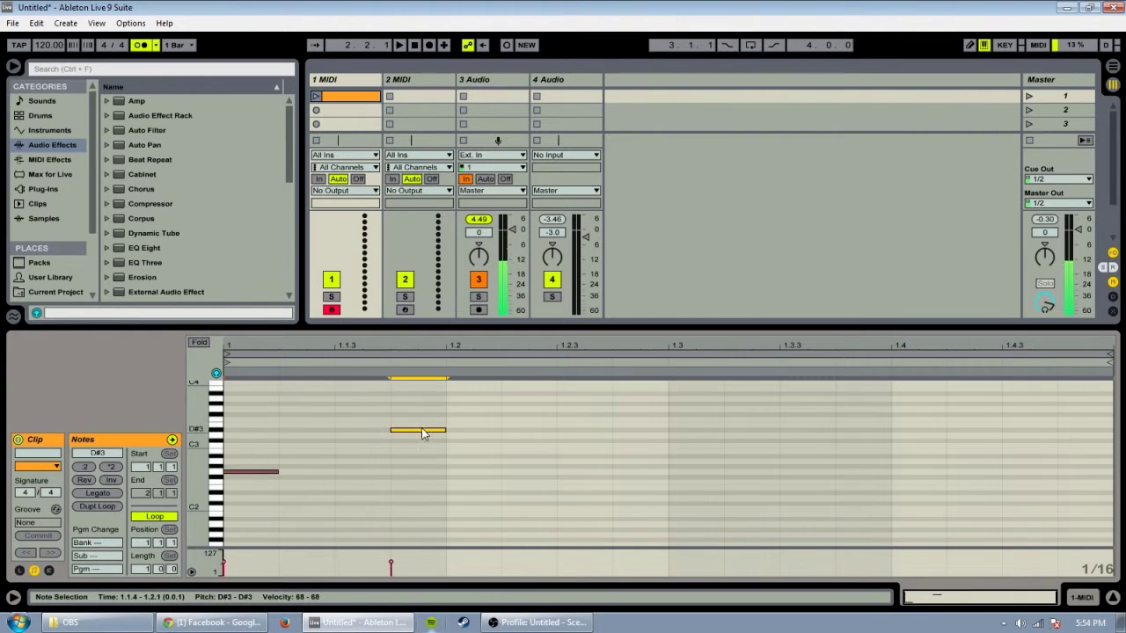
pyautogui.doubleClick(413, 519)
pyautogui.doubleClick(640, 461)
pyautogui.doubleClick(528, 439)
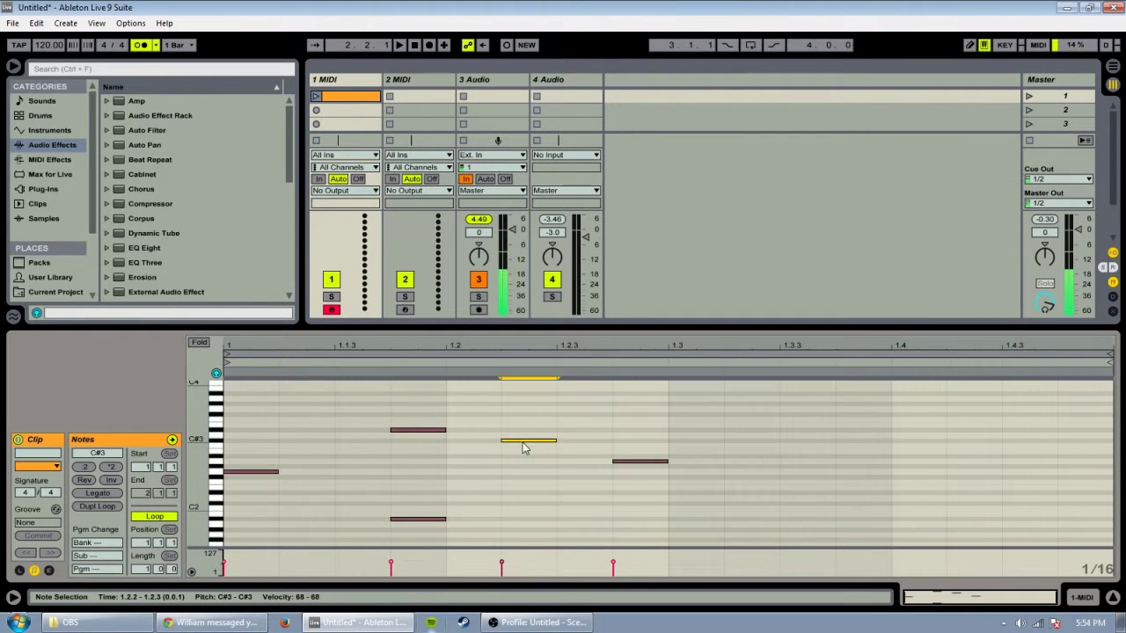
pyautogui.doubleClick(813, 487)
pyautogui.doubleClick(830, 436)
# Raise the A2 note's velocity to 127, select all the clip's notes, and reduce the height of the note editor
pyautogui.moveTo(613, 562)
pyautogui.mouseDown()
pyautogui.moveTo(612, 552)
pyautogui.moveTo(613, 572)
pyautogui.moveTo(610, 550)
pyautogui.mouseUp()
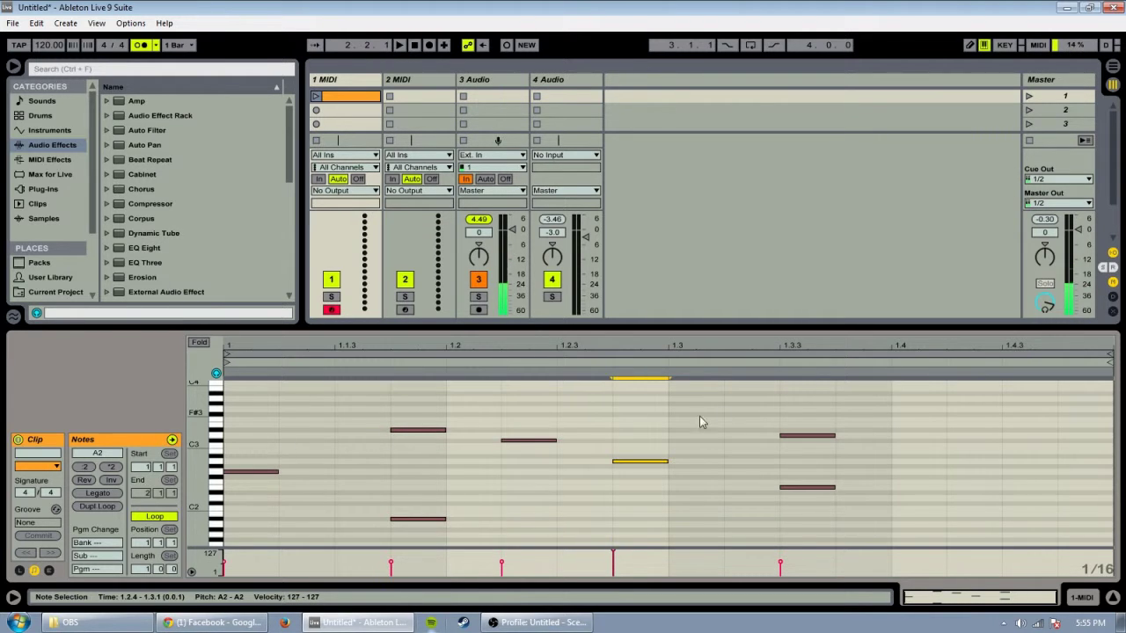
pyautogui.moveTo(952, 517); pyautogui.dragTo(151, 389)
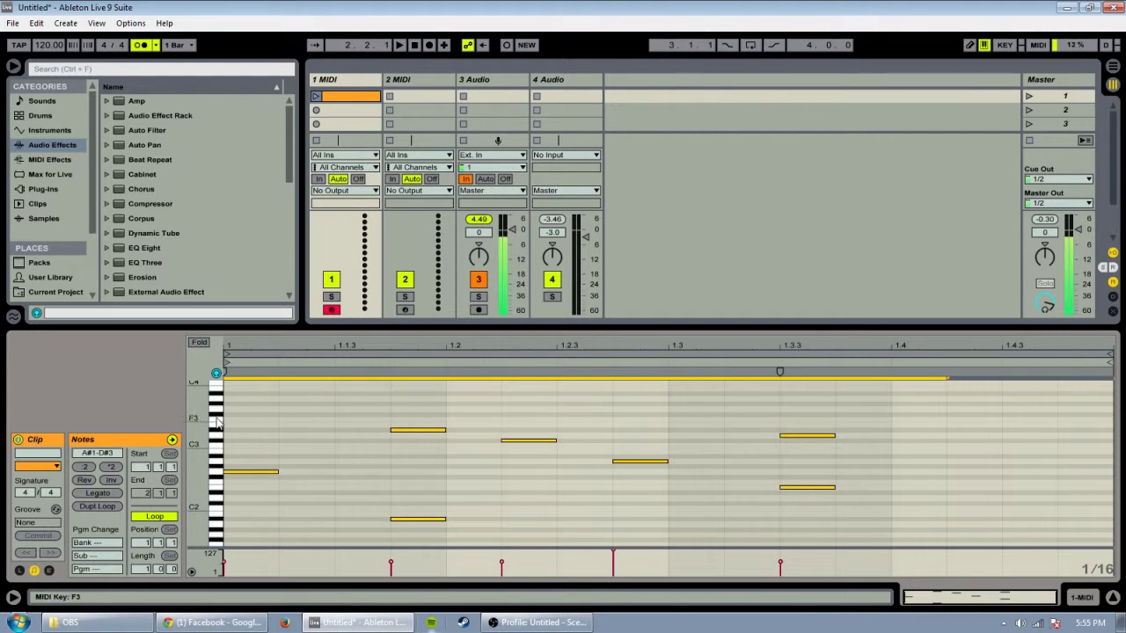
pyautogui.moveTo(396, 327); pyautogui.dragTo(402, 369)
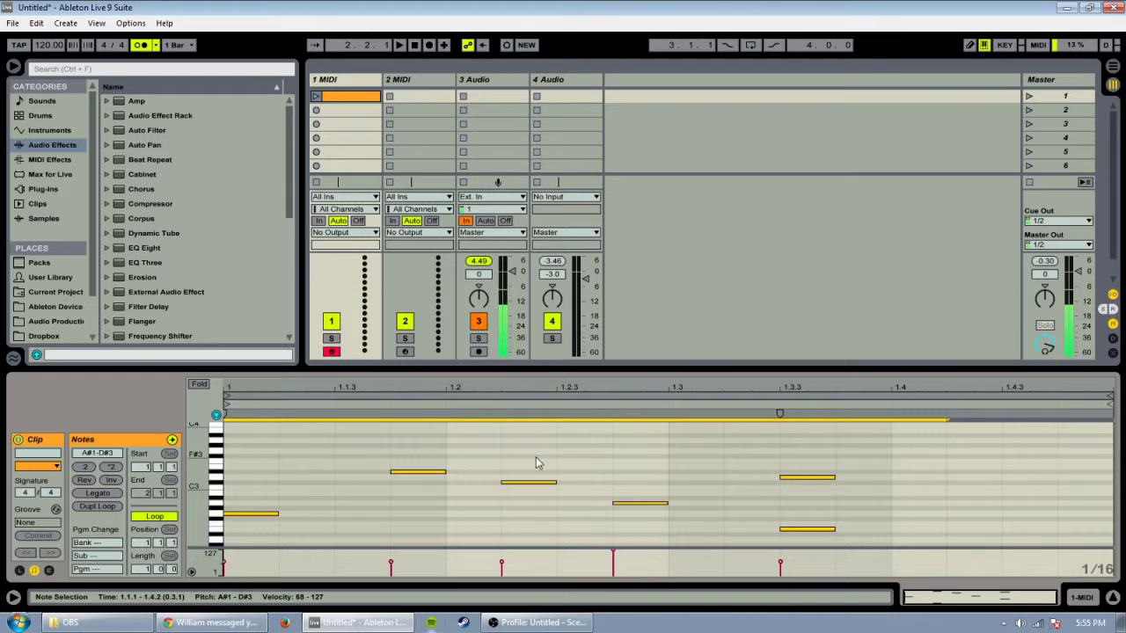
# Compare the 1 MIDI track's empty device chain with the clip's note editor, finishing on the device chain
pyautogui.click(1082, 597)
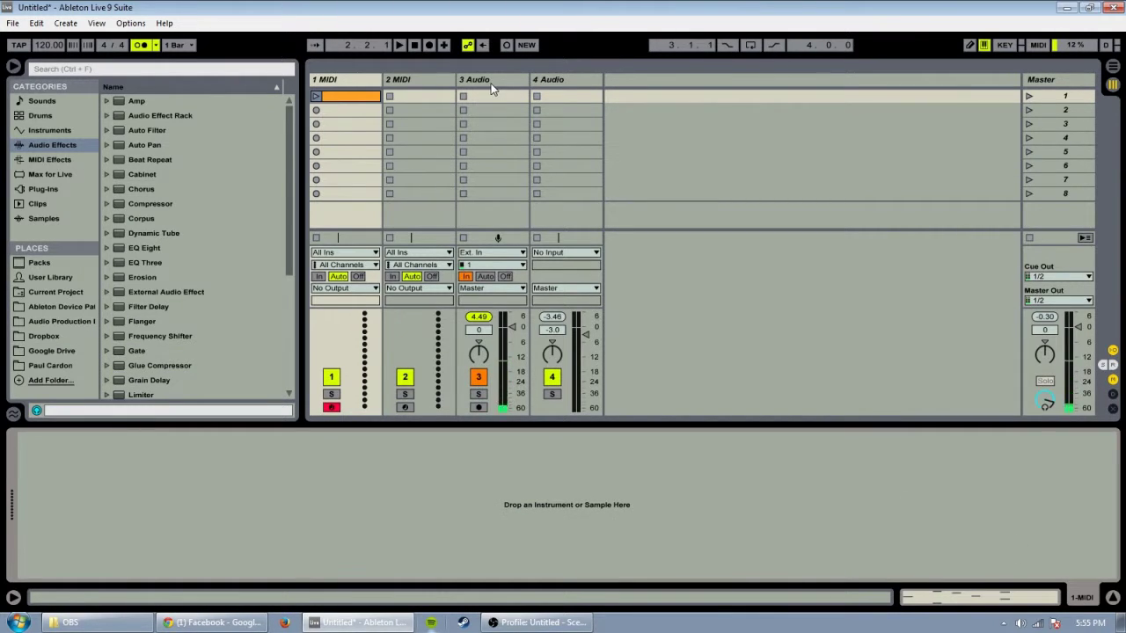
pyautogui.hotkey('shift', 'Tab')
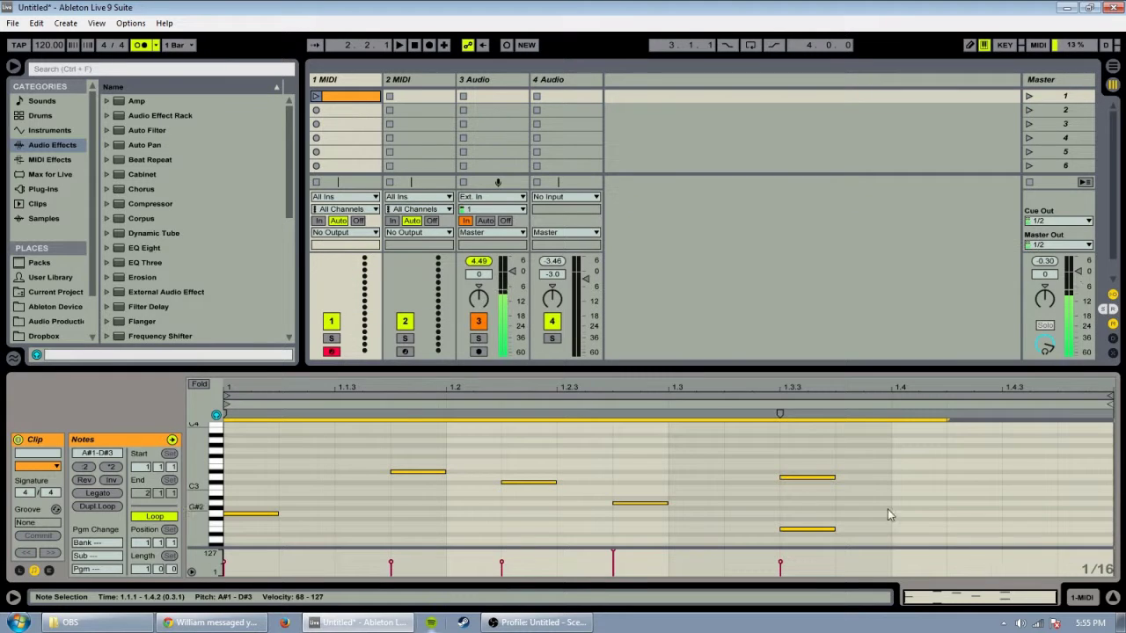
pyautogui.scroll(-3, 564, 517)
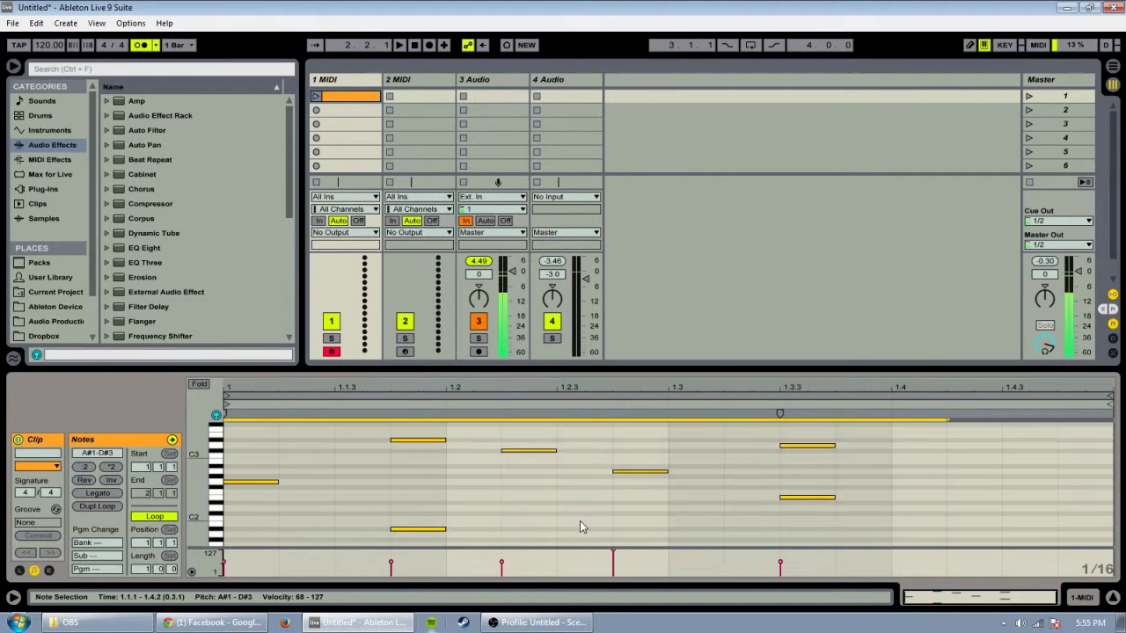
pyautogui.click(339, 99)
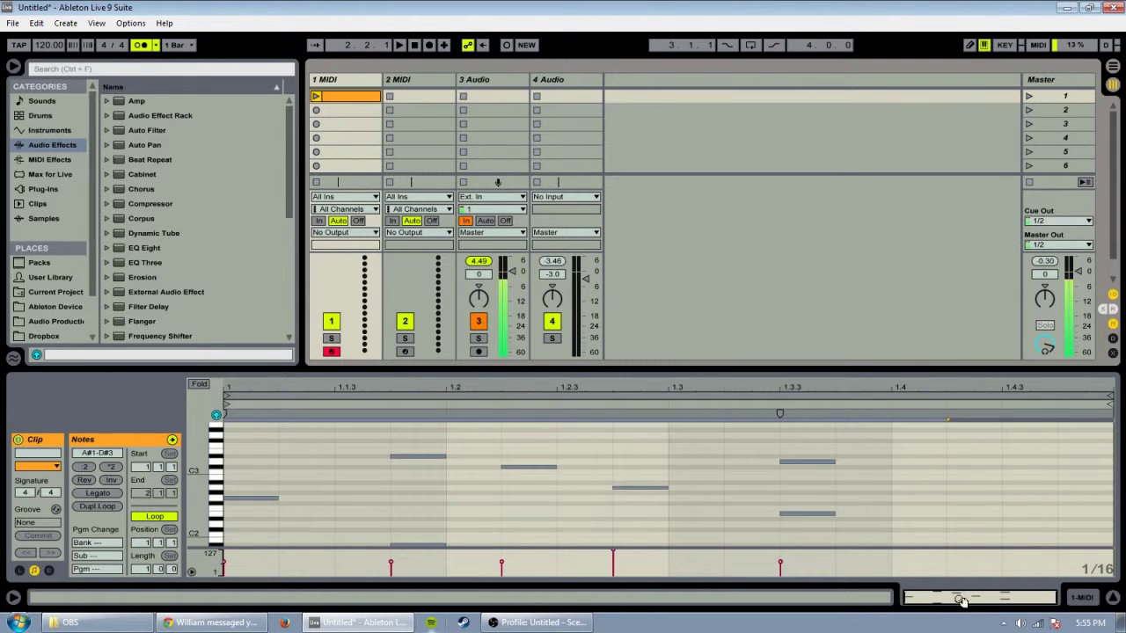
pyautogui.hotkey('ctrl', 'a')
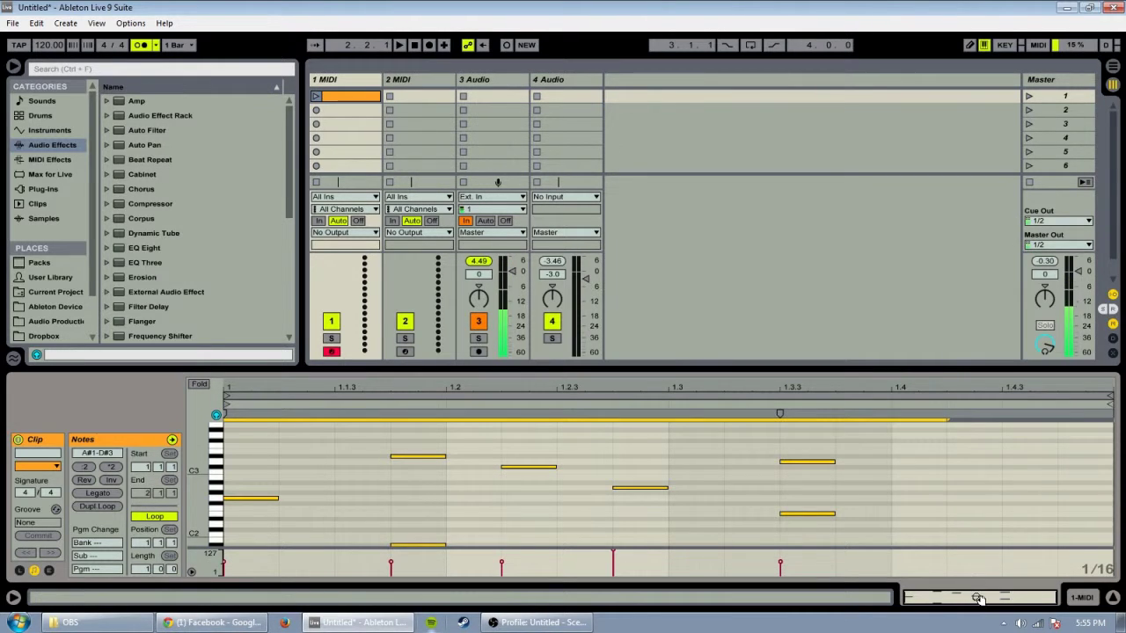
pyautogui.click(1078, 598)
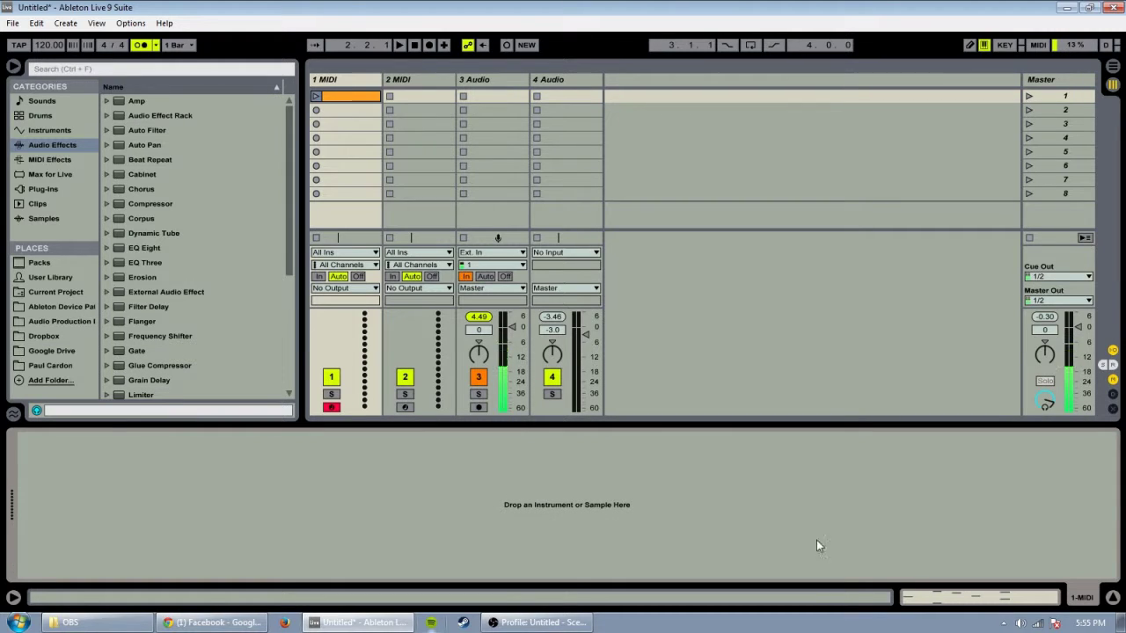
# Load the Simplest Piano.adv preset from Simpler's Piano & Keys instruments onto the 1 MIDI track
pyautogui.click(331, 80)
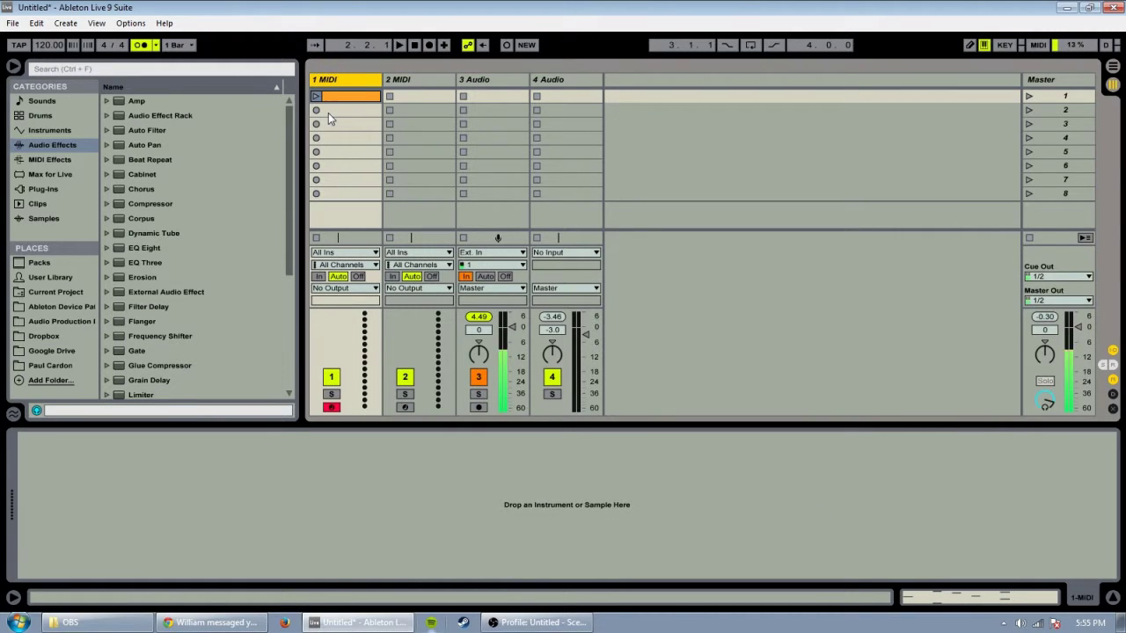
pyautogui.click(49, 130)
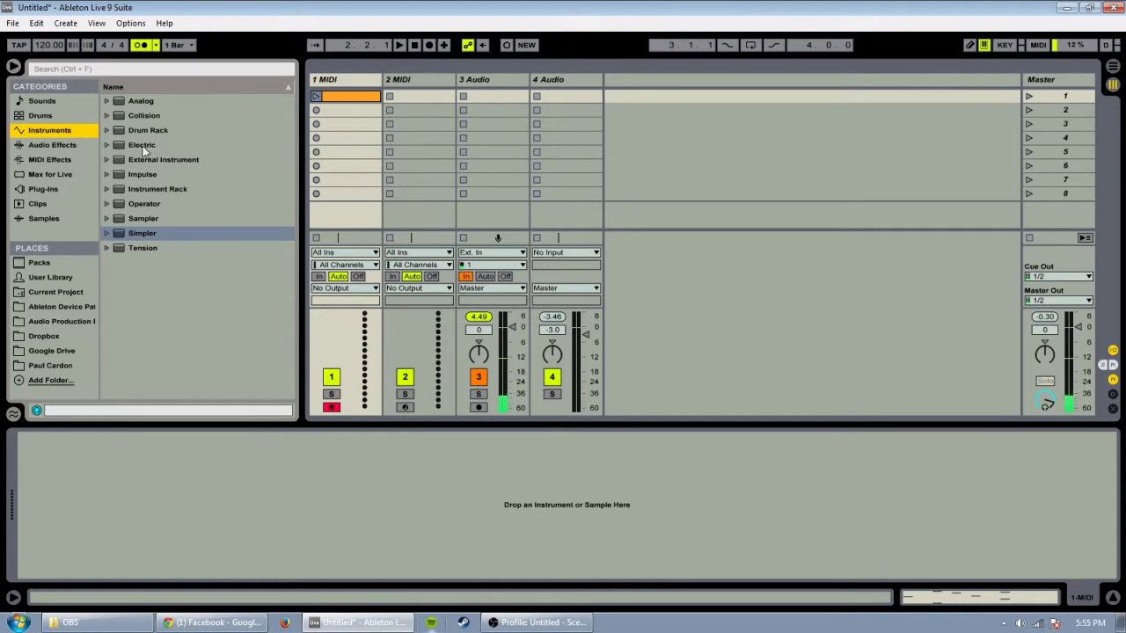
pyautogui.click(107, 232)
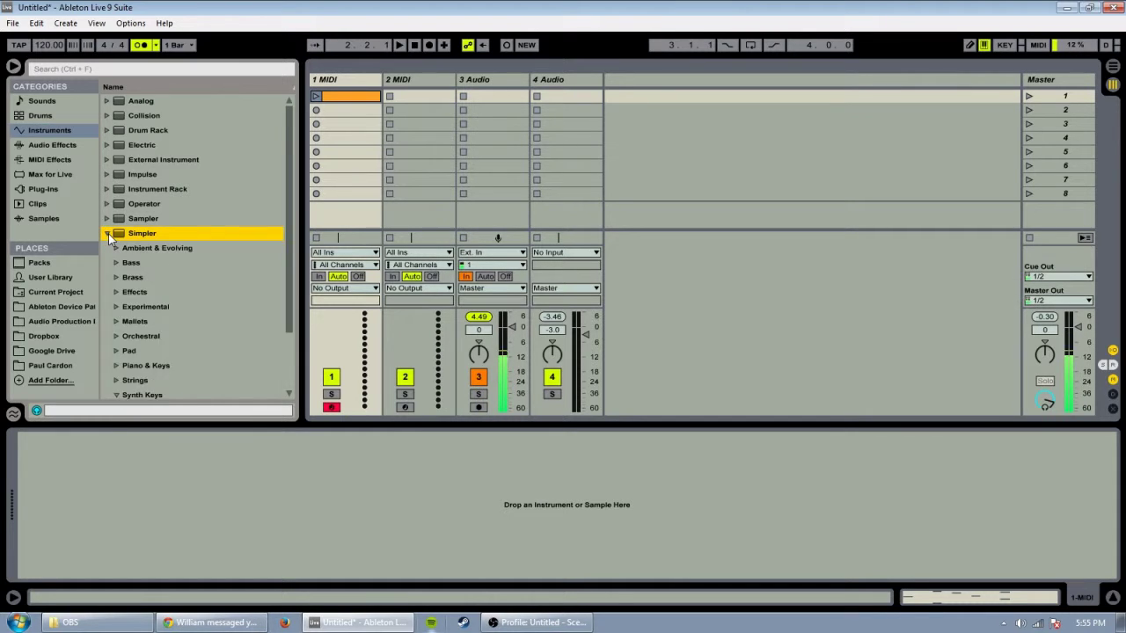
pyautogui.scroll(-3, 108, 233)
pyautogui.click(115, 317)
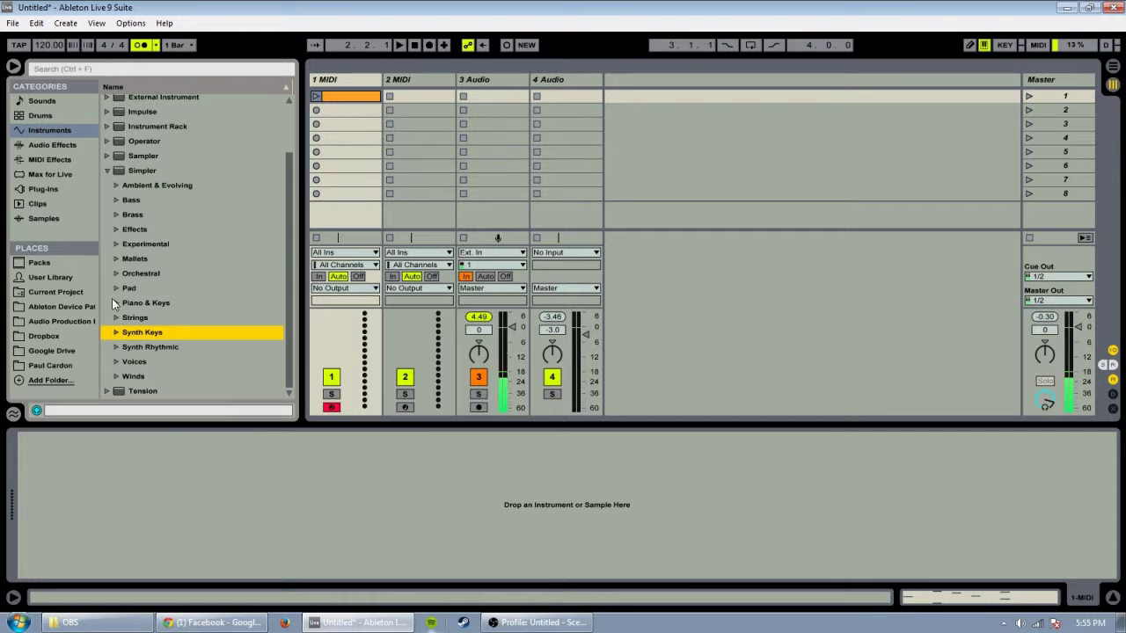
pyautogui.click(123, 304)
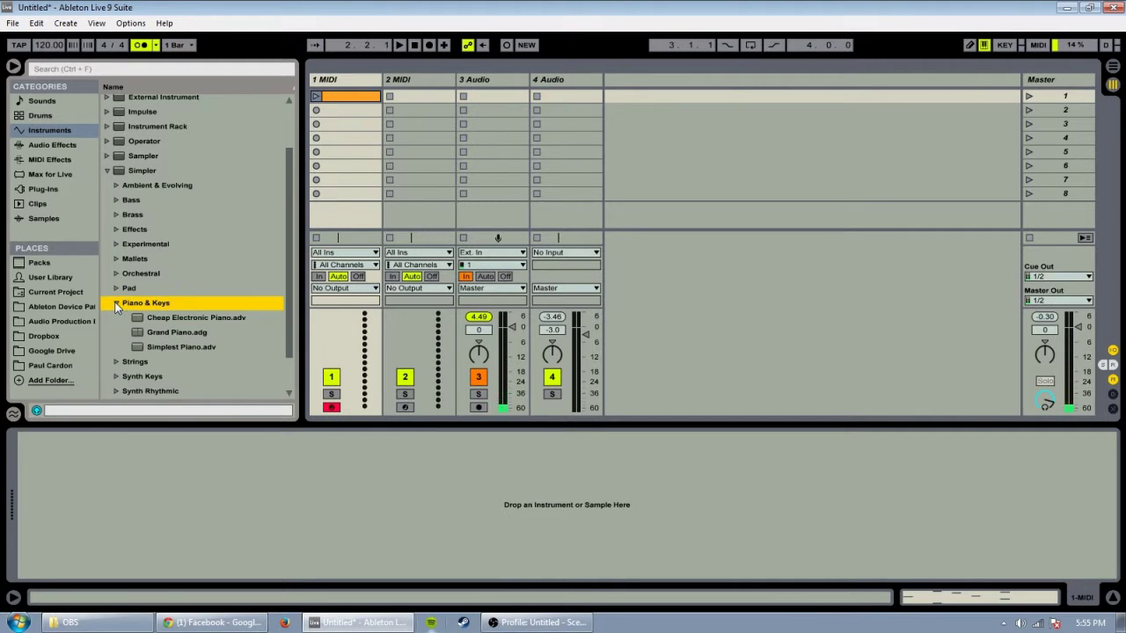
pyautogui.scroll(-1, 180, 300)
pyautogui.moveTo(180, 303); pyautogui.dragTo(214, 530)
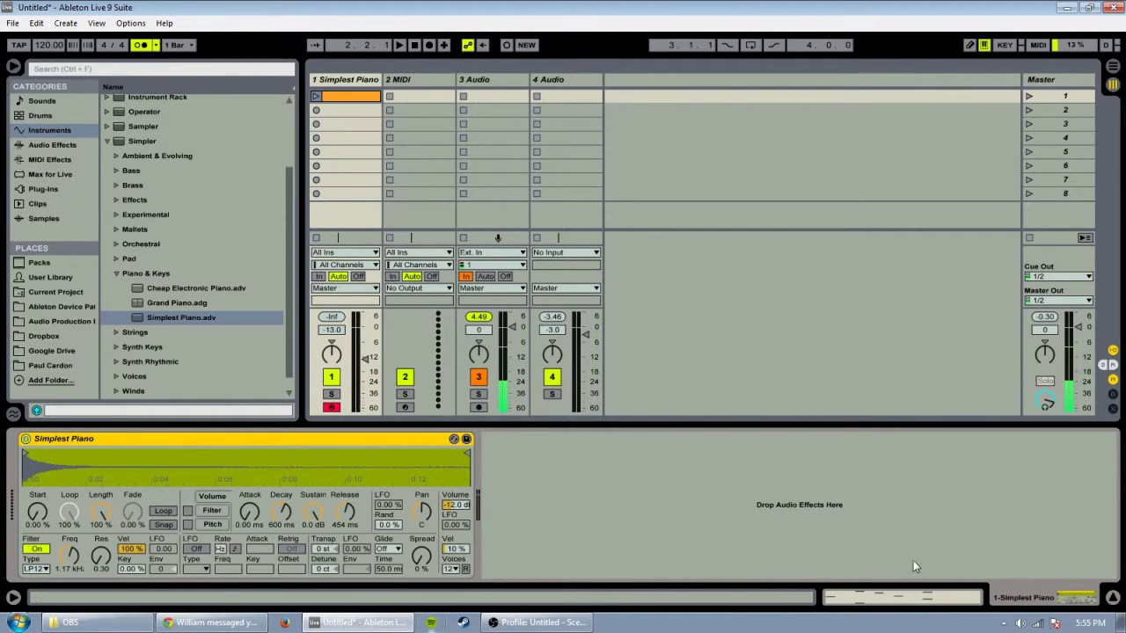
# Select the Simplest Piano track and audition a few notes with the computer MIDI keyboard
pyautogui.click(342, 80)
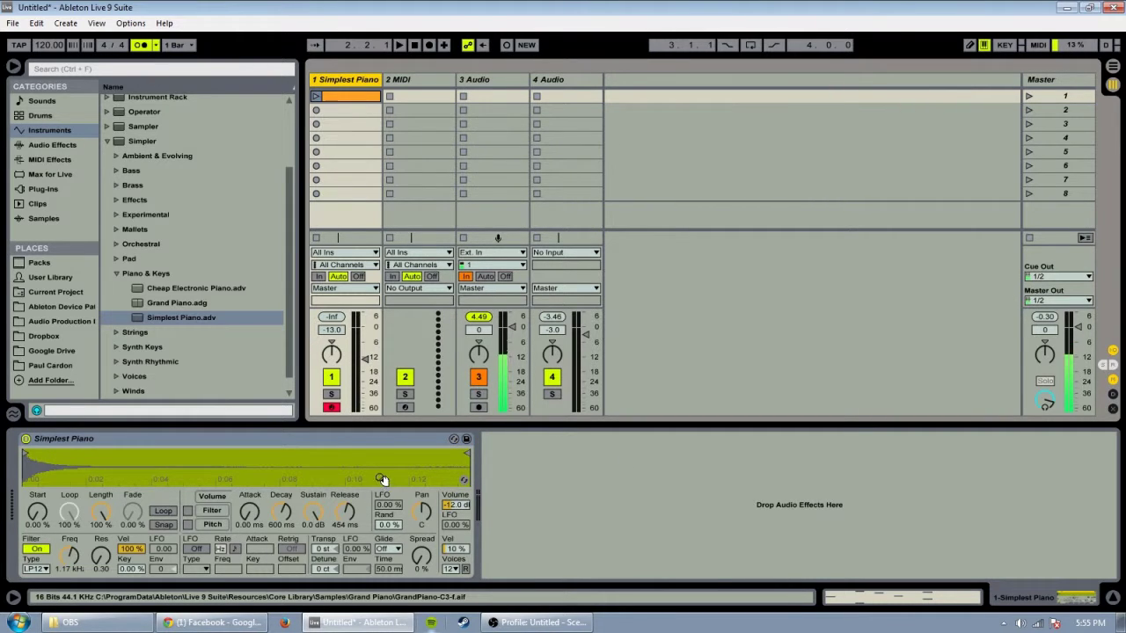
pyautogui.press('a')
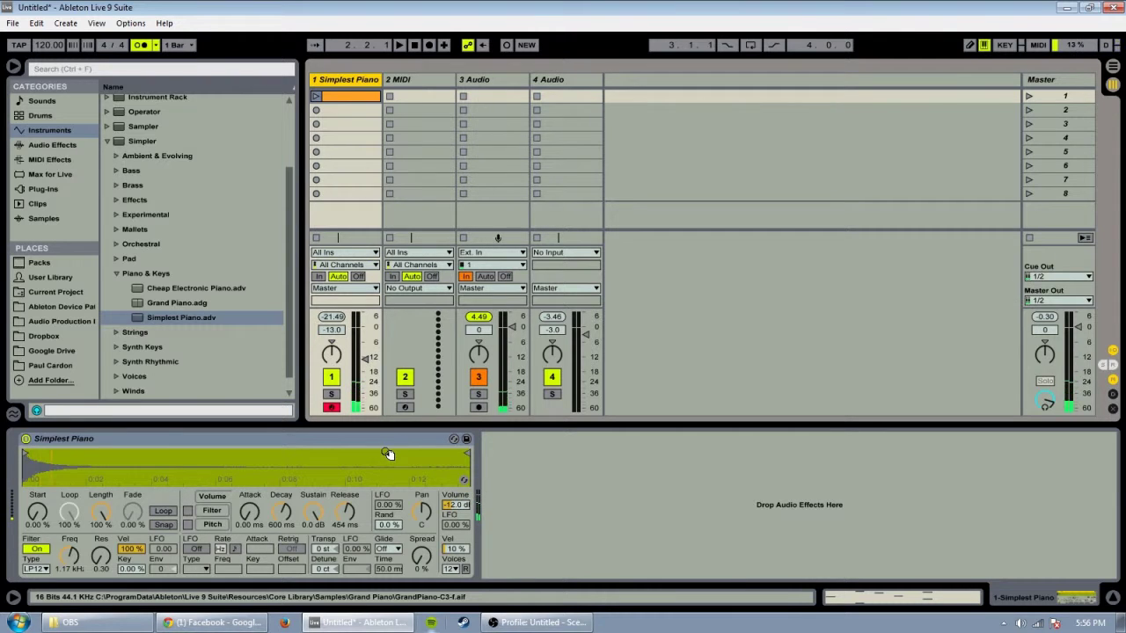
pyautogui.press('a')
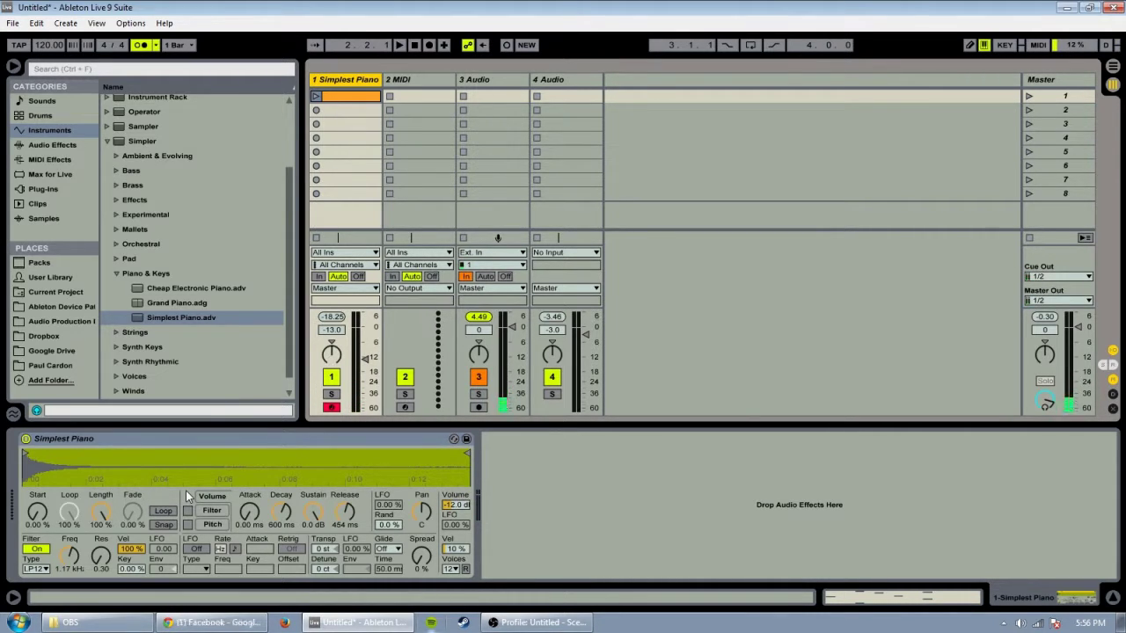
# Show the clip's MIDI notes and the Simplest Piano device chain alternately, finishing on the device chain
pyautogui.click(910, 595)
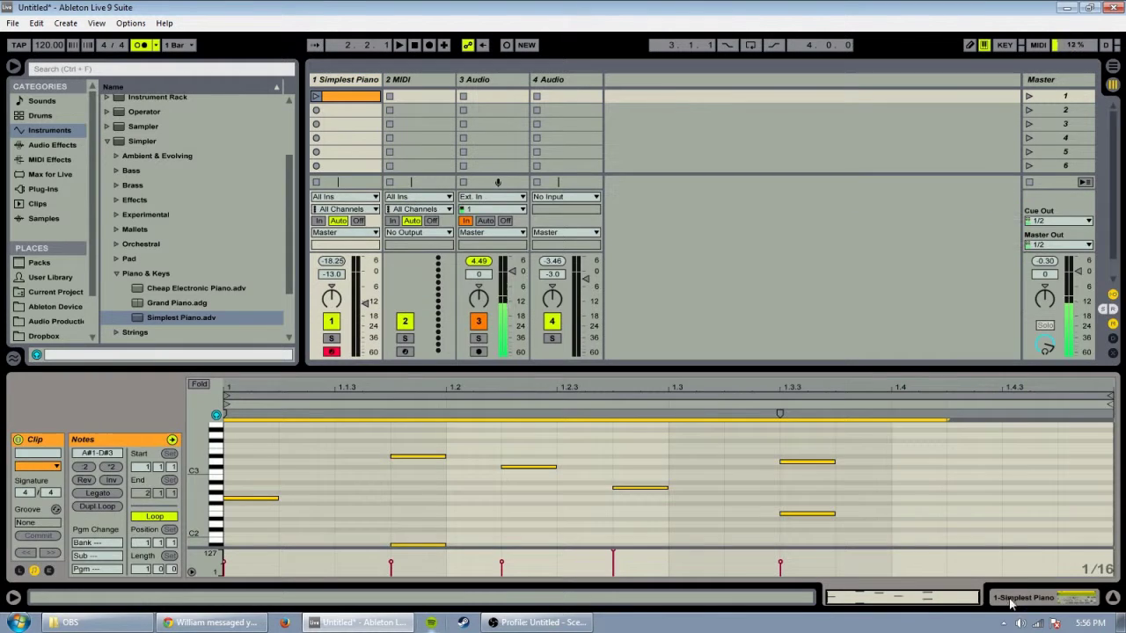
pyautogui.click(1027, 603)
pyautogui.click(930, 601)
pyautogui.click(1052, 602)
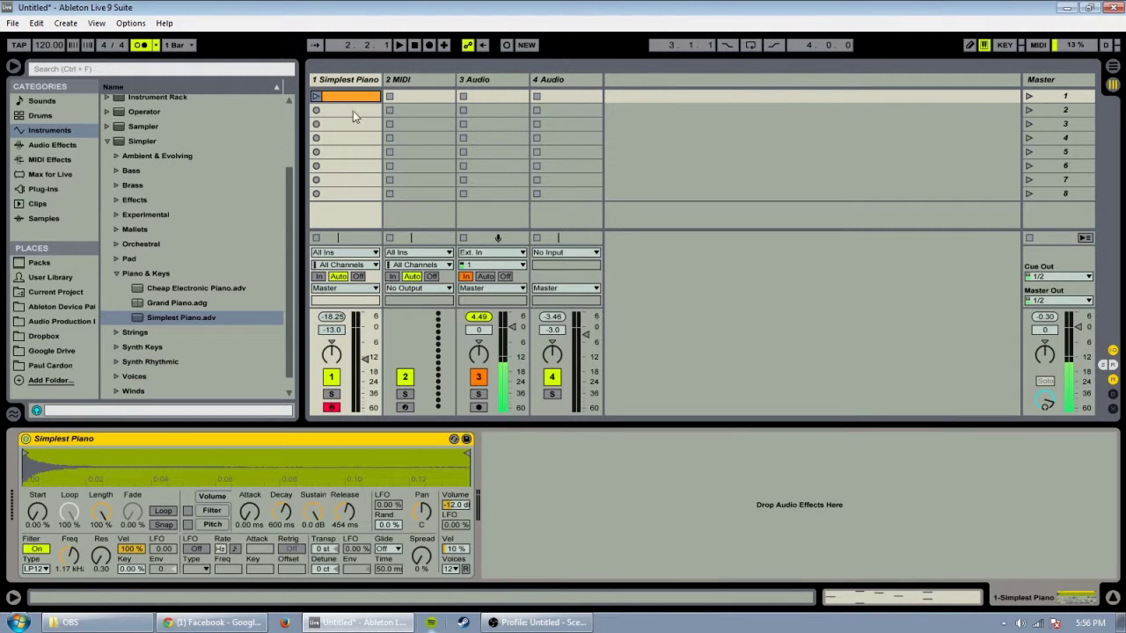
pyautogui.click(901, 582)
pyautogui.click(922, 605)
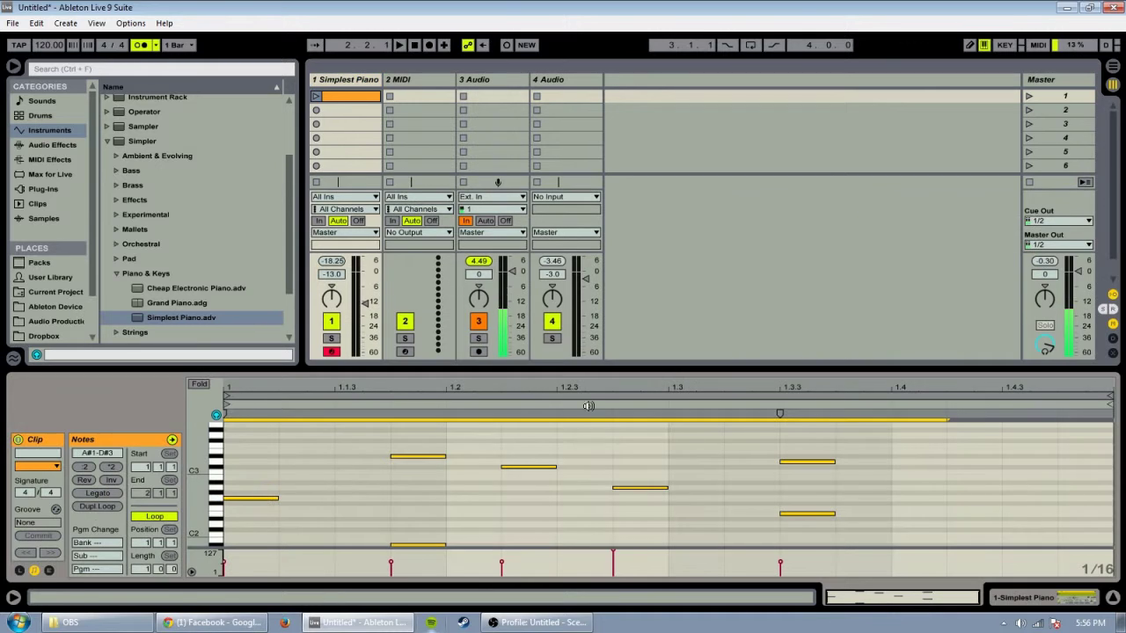
pyautogui.click(1011, 601)
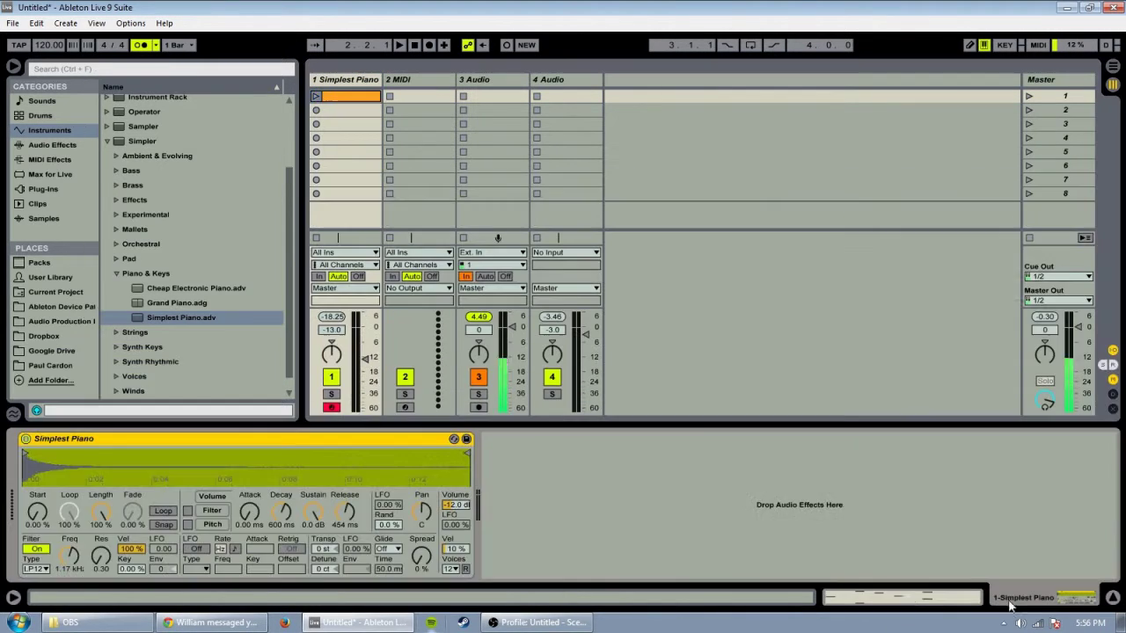
pyautogui.click(911, 599)
pyautogui.click(1011, 600)
pyautogui.hotkey('shift', 'Tab')
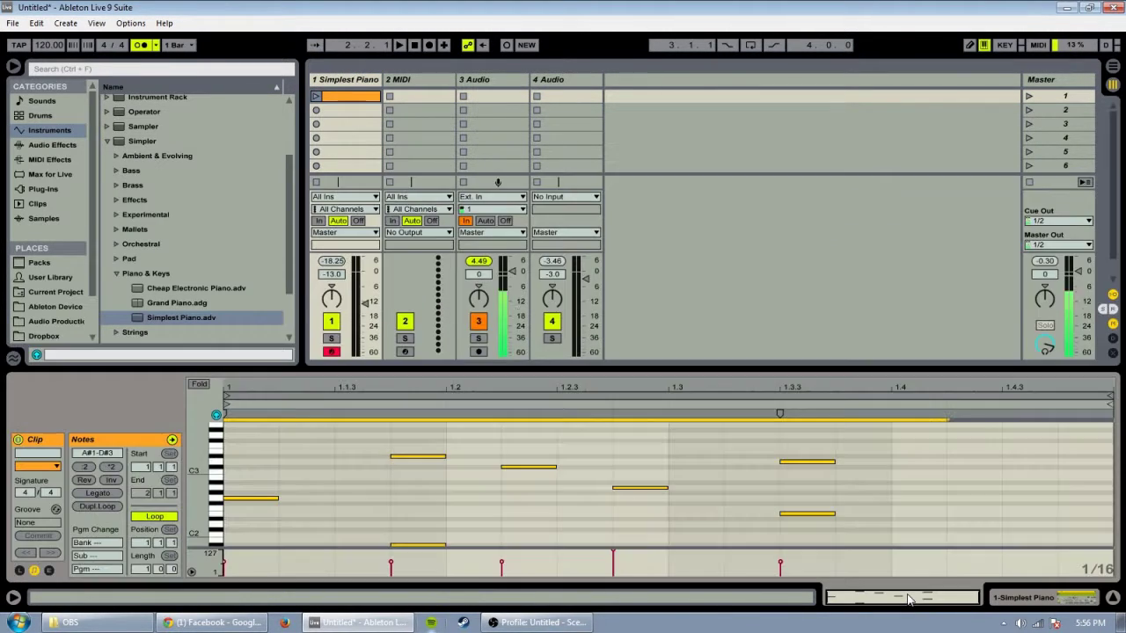
pyautogui.hotkey('shift', 'Tab')
pyautogui.hotkey('shift', 'Tab')
pyautogui.hotkey('shift', 'Tab')
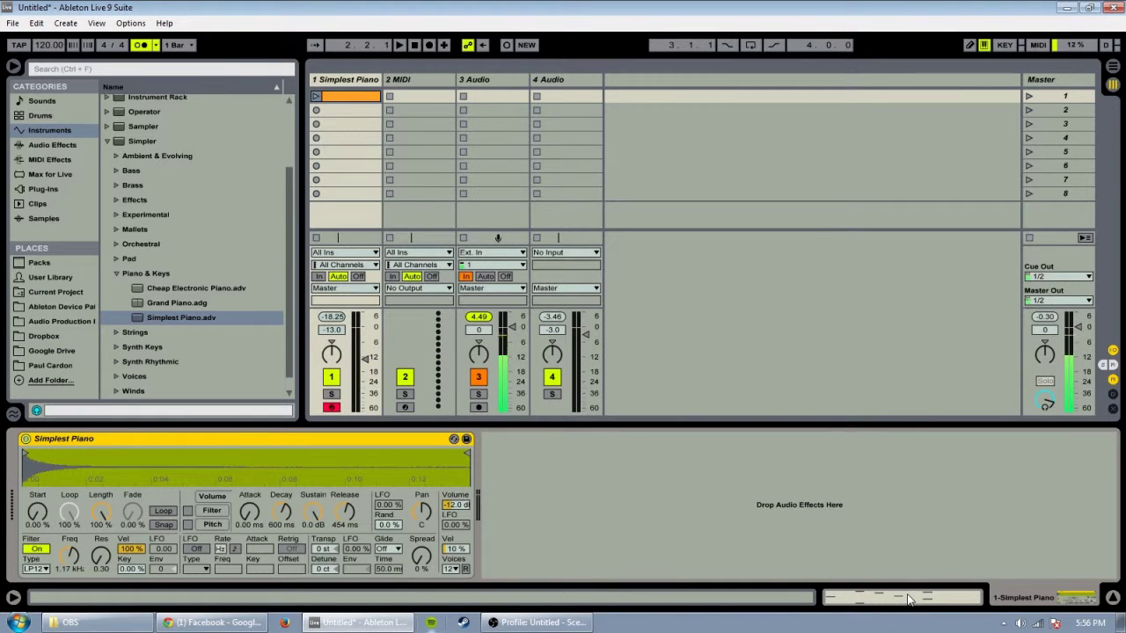
# Switch repeatedly between the Simplest Piano device chain and the clip's MIDI notes, finishing on the note editor
pyautogui.hotkey('shift', 'Tab')
pyautogui.hotkey('shift', 'Tab')
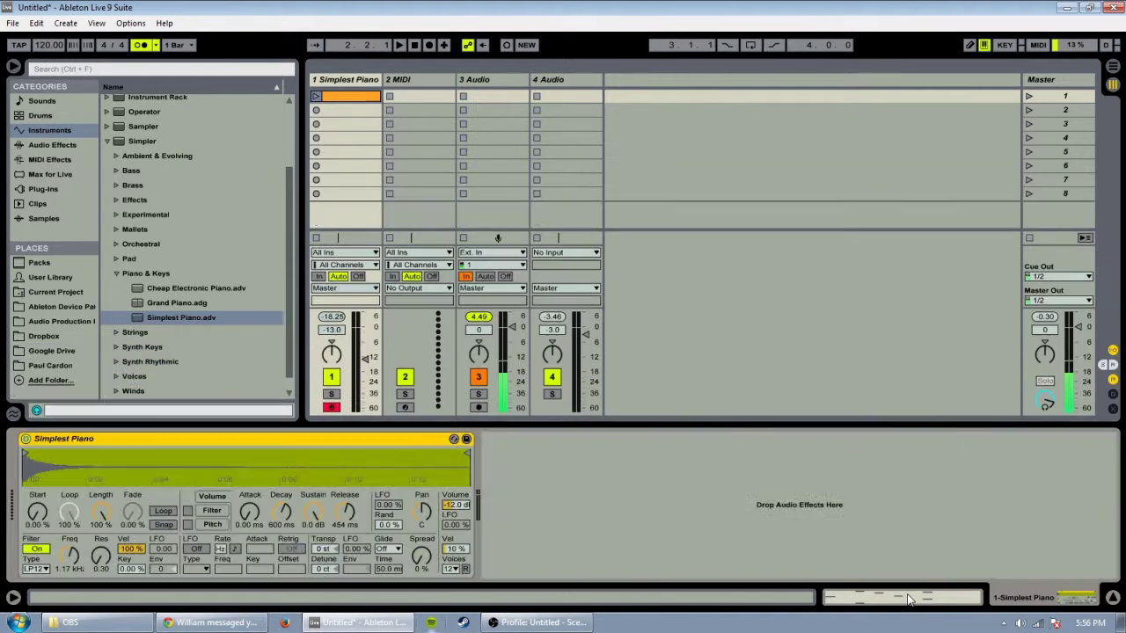
pyautogui.hotkey('shift', 'Tab')
pyautogui.hotkey('shift', 'Tab')
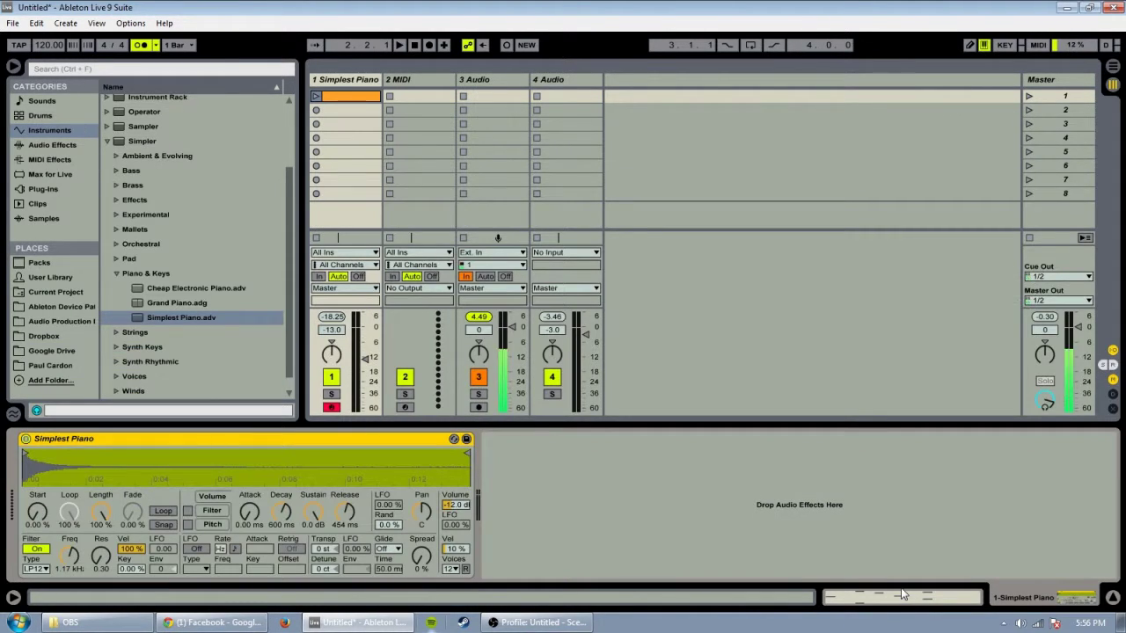
pyautogui.hotkey('shift', 'Tab')
pyautogui.hotkey('shift', 'Tab')
pyautogui.hotkey('shift', 'Tab')
pyautogui.hotkey('shift', 'Tab')
pyautogui.hotkey('shift', 'Tab')
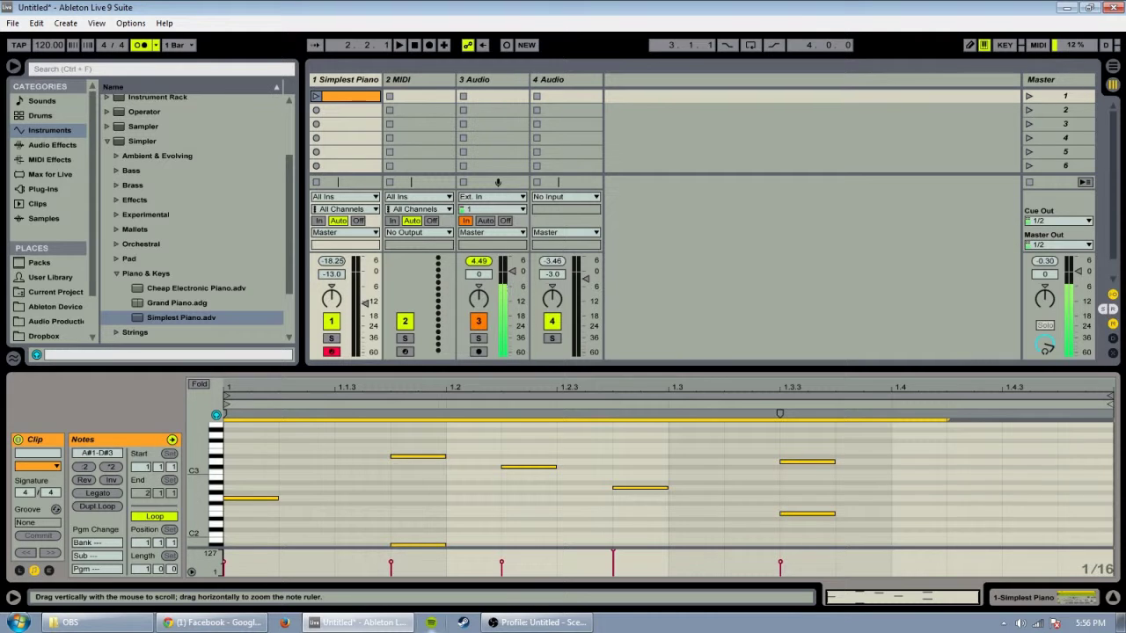
# Adjust the note editor's pitch zoom, and fold it to only the used notes before unfolding it to the full piano roll
pyautogui.moveTo(198, 471)
pyautogui.mouseDown()
pyautogui.moveTo(167, 471)
pyautogui.moveTo(230, 470)
pyautogui.moveTo(154, 471)
pyautogui.moveTo(237, 471)
pyautogui.moveTo(176, 470)
pyautogui.moveTo(202, 458)
pyautogui.mouseUp()
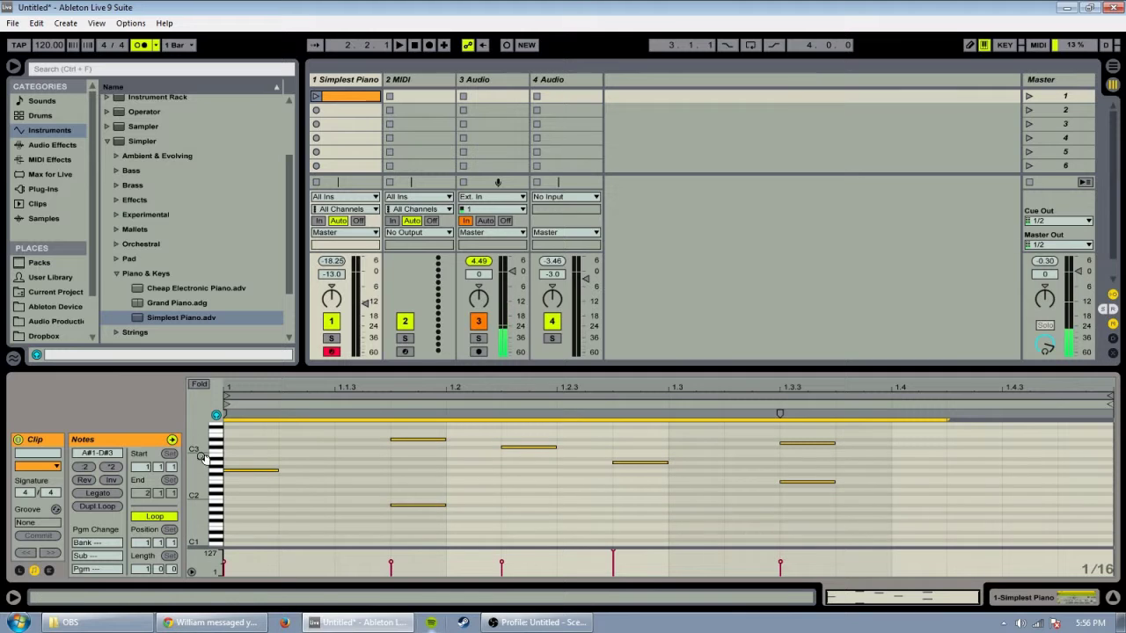
pyautogui.click(199, 385)
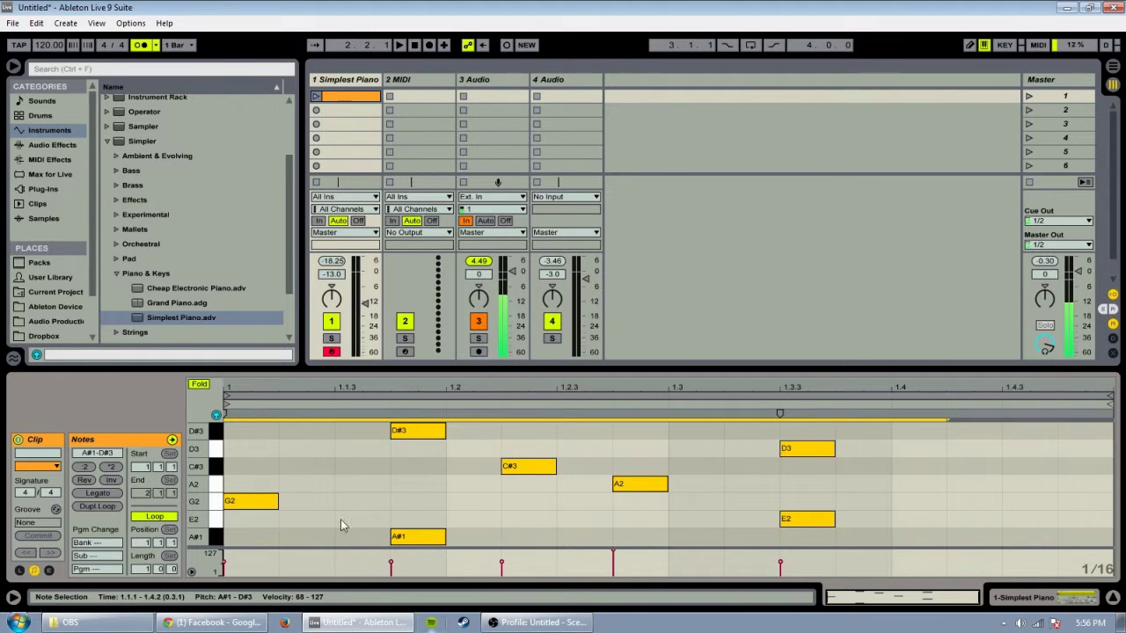
pyautogui.click(201, 385)
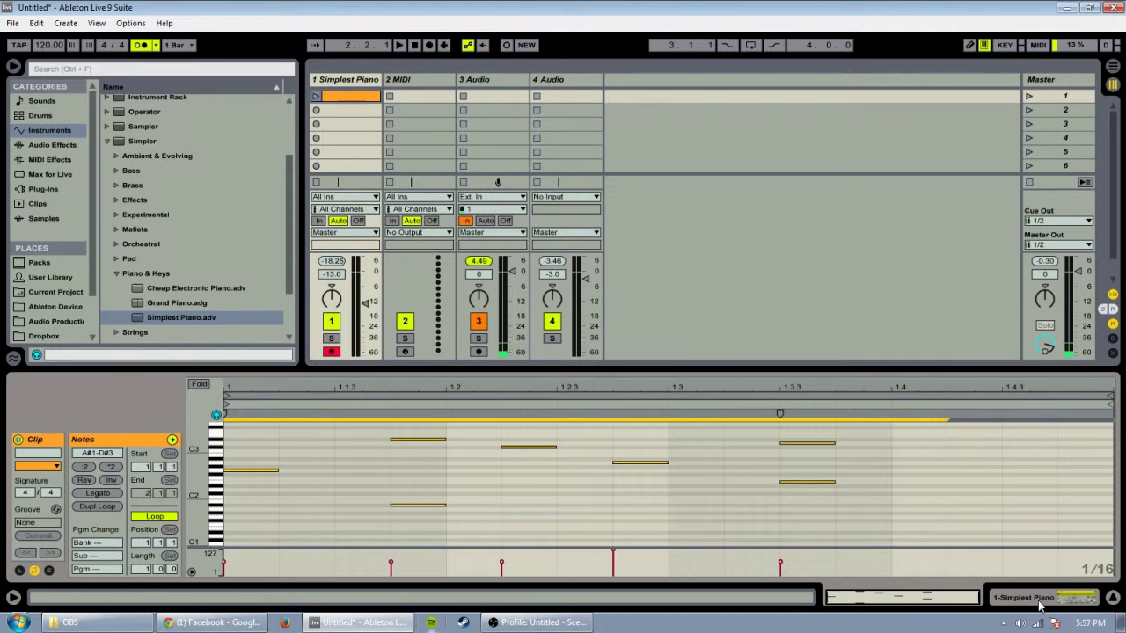
pyautogui.moveTo(199, 473)
pyautogui.mouseDown()
pyautogui.moveTo(220, 474)
pyautogui.moveTo(204, 475)
pyautogui.moveTo(206, 486)
pyautogui.moveTo(216, 479)
pyautogui.mouseUp()
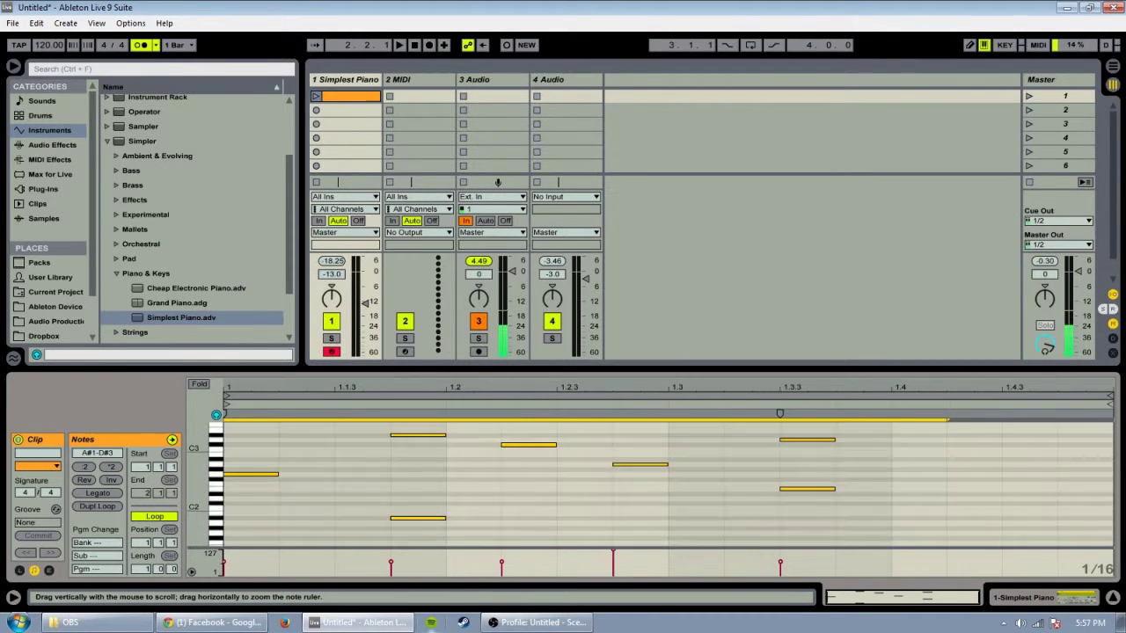
# Select the Simplest Piano track and raise its volume to -4.2 dB
pyautogui.click(351, 79)
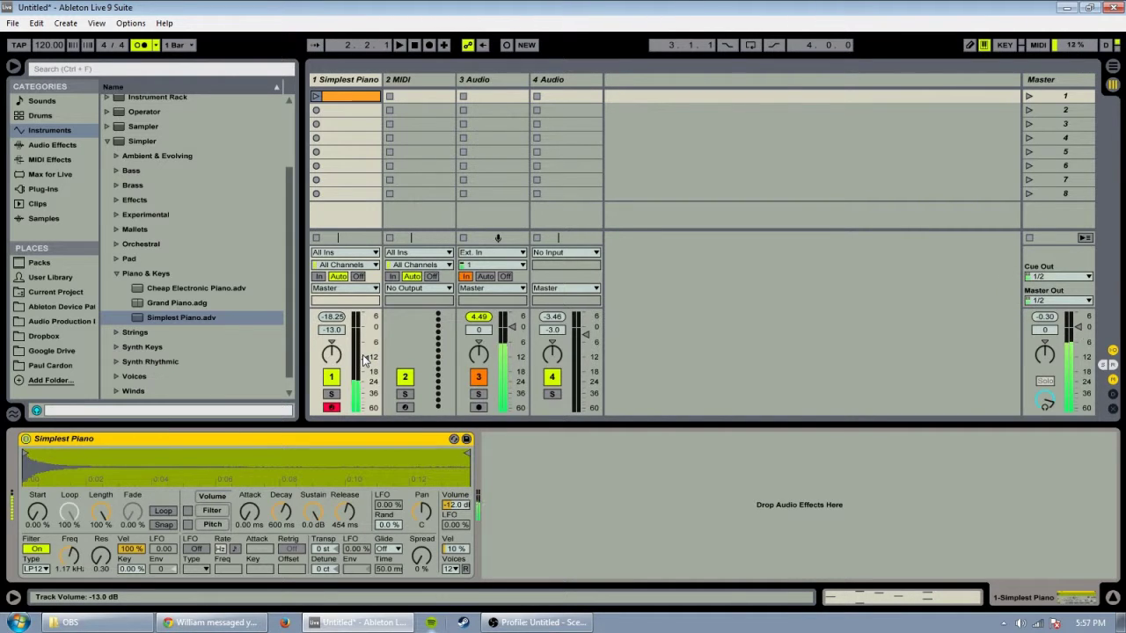
pyautogui.moveTo(365, 361); pyautogui.dragTo(365, 342)
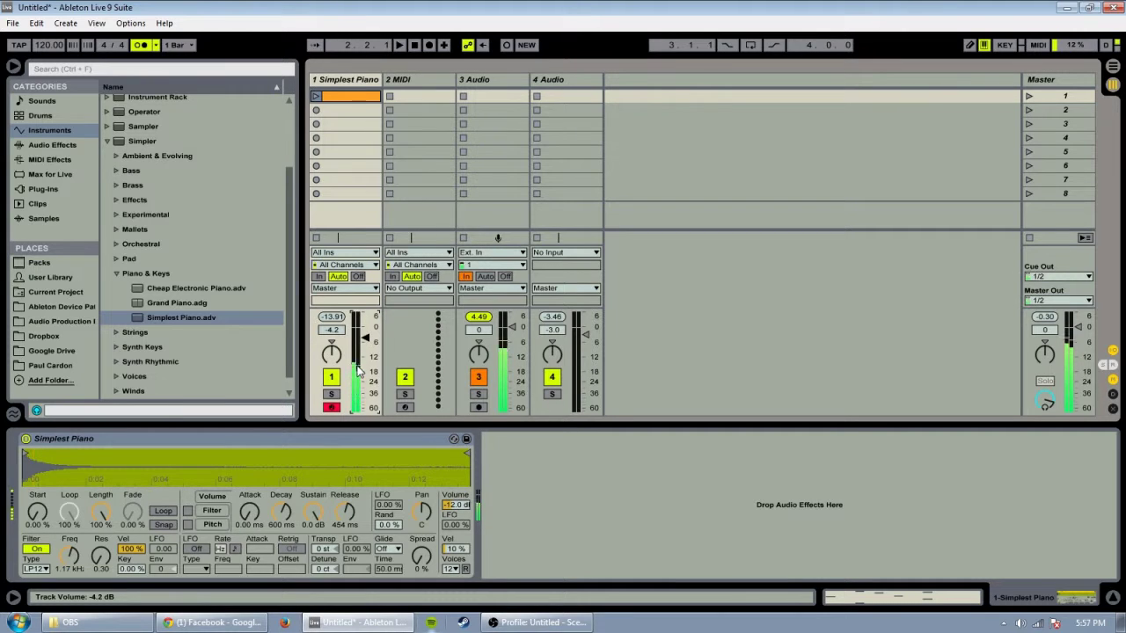
# Alternate record arming between the Simplest Piano and 2 MIDI tracks, finishing with 2 MIDI armed
pyautogui.click(426, 404)
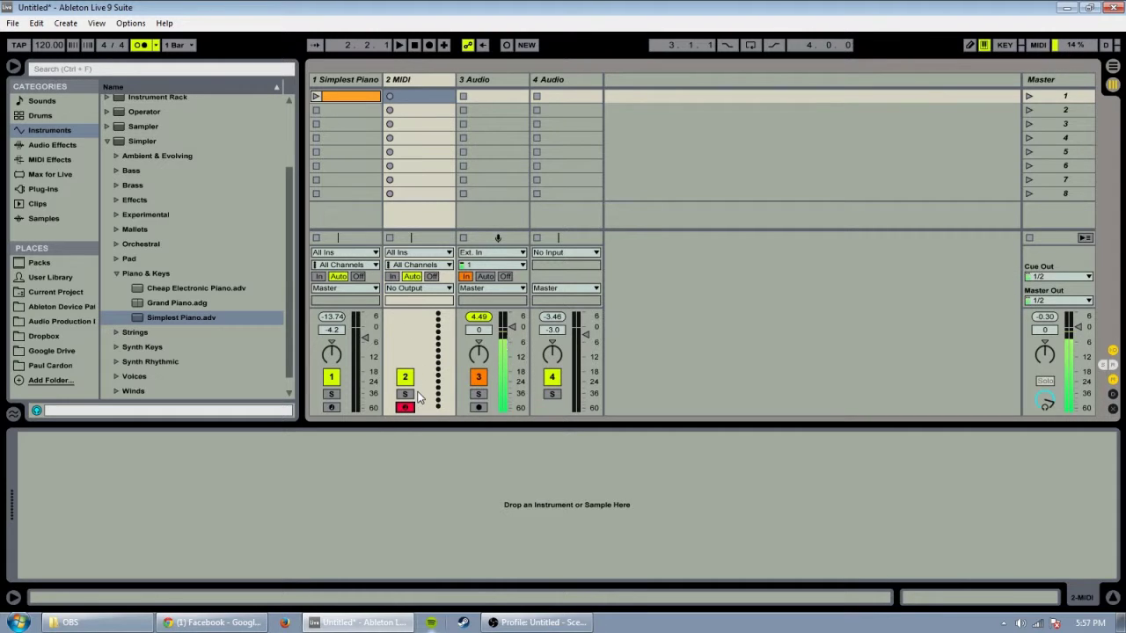
pyautogui.click(331, 409)
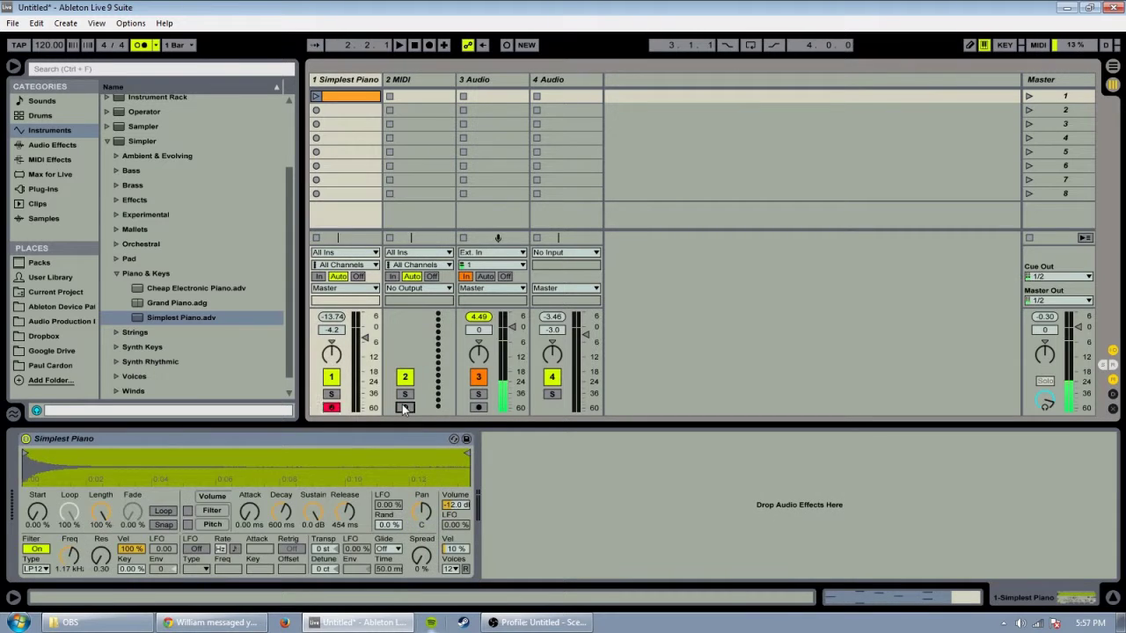
pyautogui.click(403, 408)
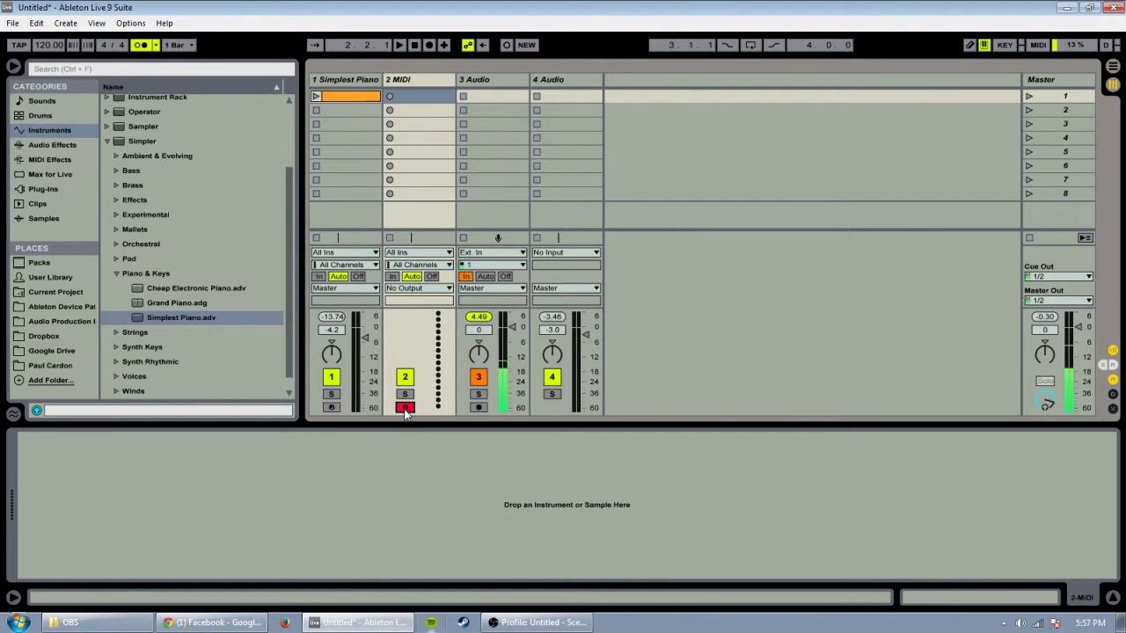
pyautogui.click(331, 407)
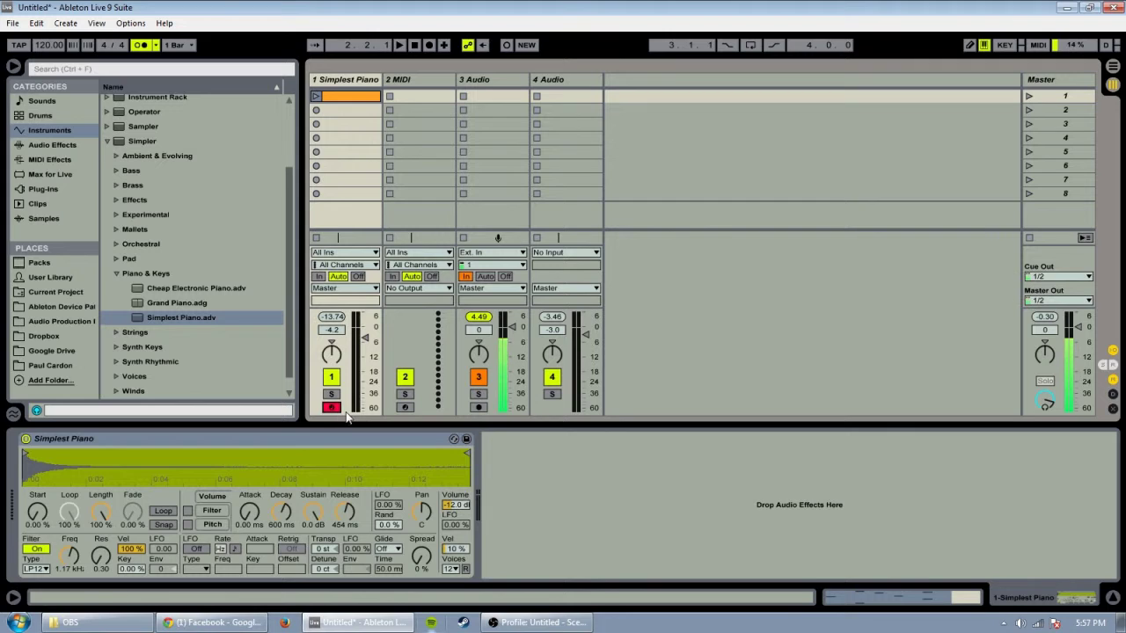
pyautogui.click(410, 407)
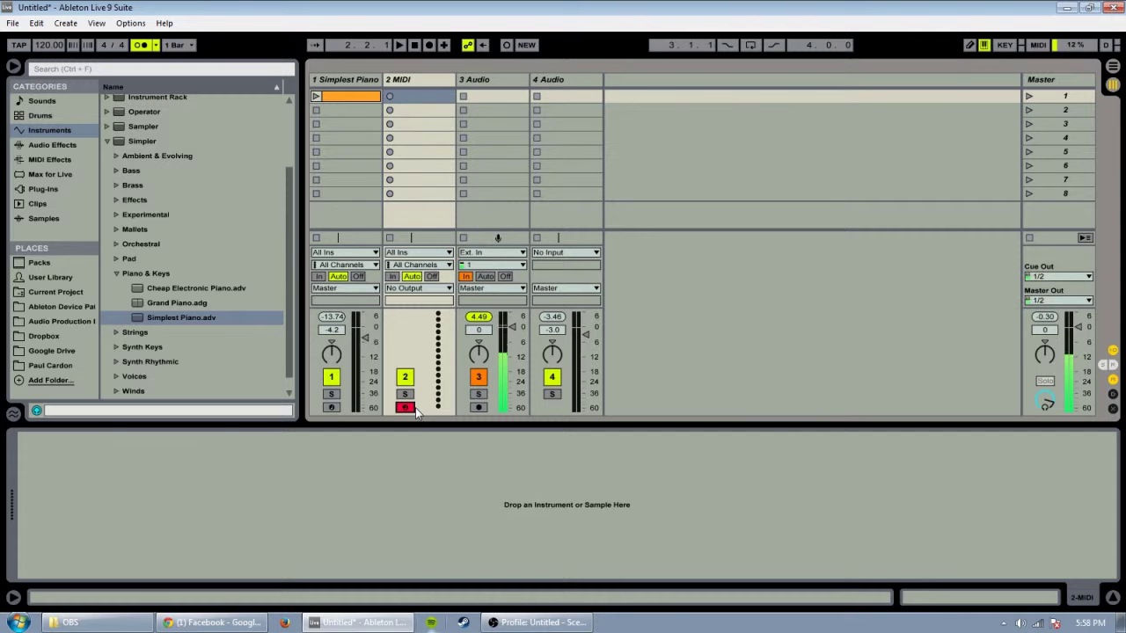
# Arm the Simplest Piano and 2 MIDI tracks together, and leave only Simplest Piano armed
pyautogui.click(331, 408)
pyautogui.click(405, 407)
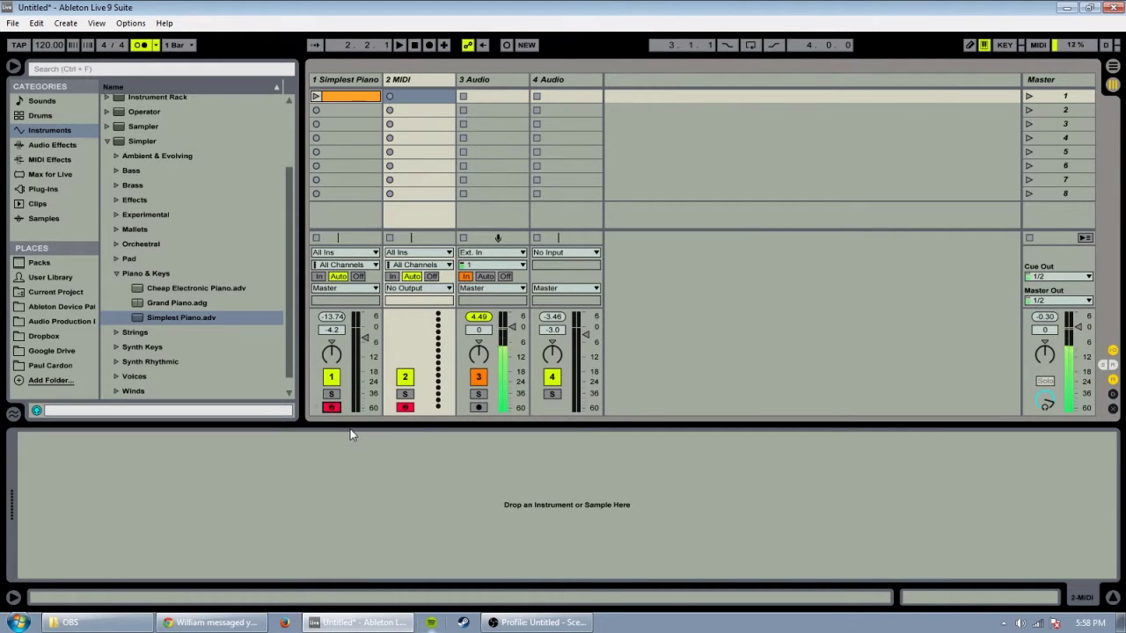
pyautogui.click(334, 407)
pyautogui.click(404, 407)
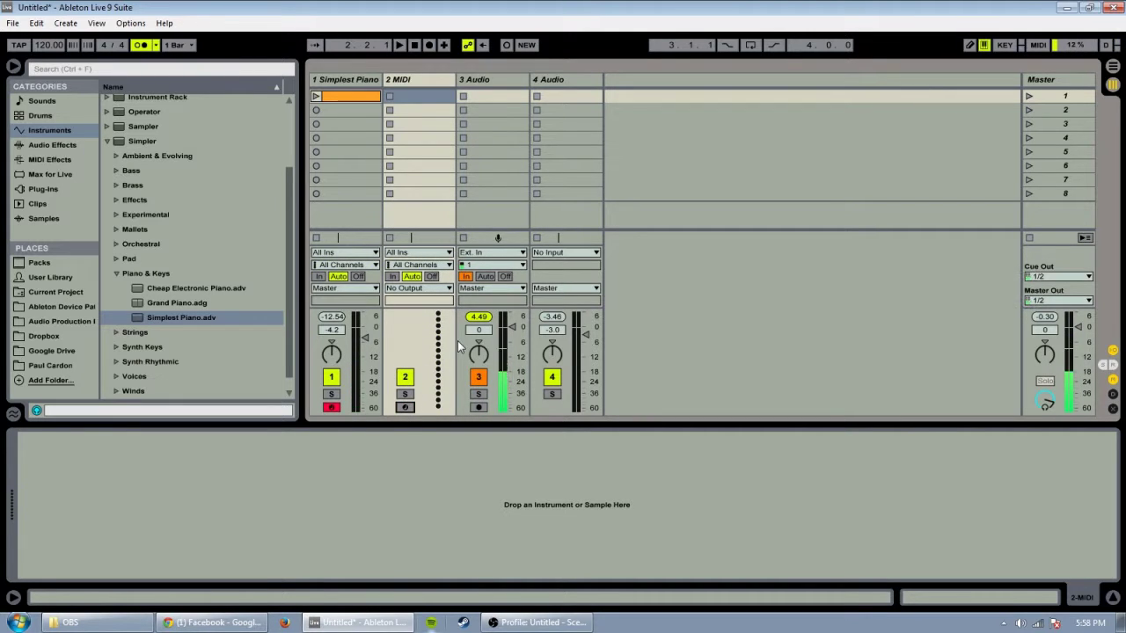
# Show the Simplest Piano track's device chain and select its Simplest Piano instrument
pyautogui.click(345, 88)
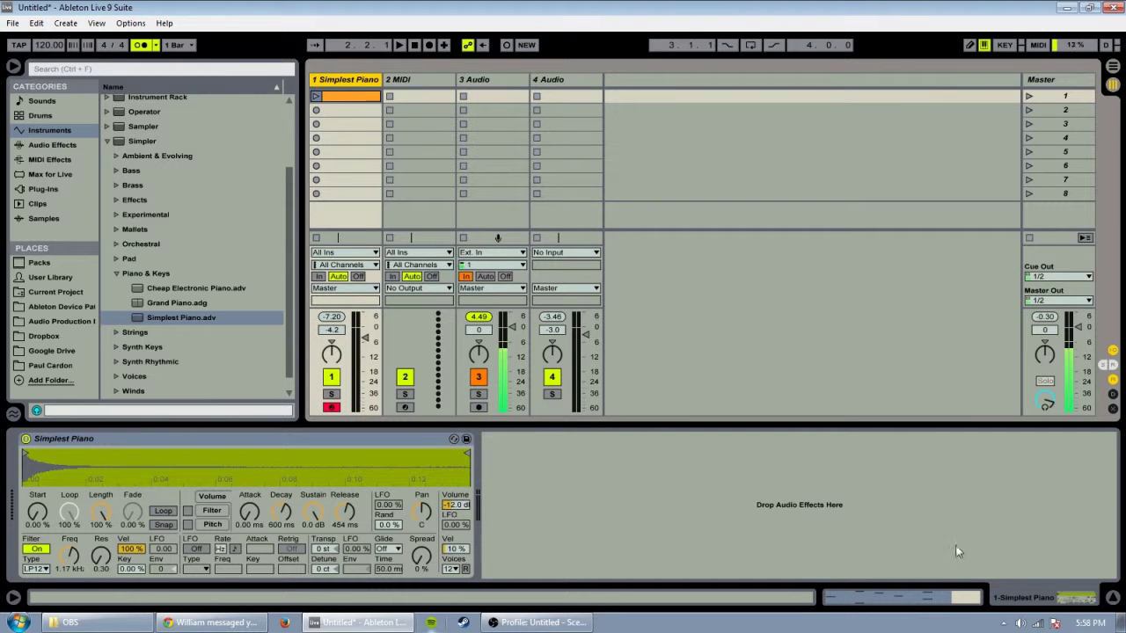
pyautogui.click(353, 446)
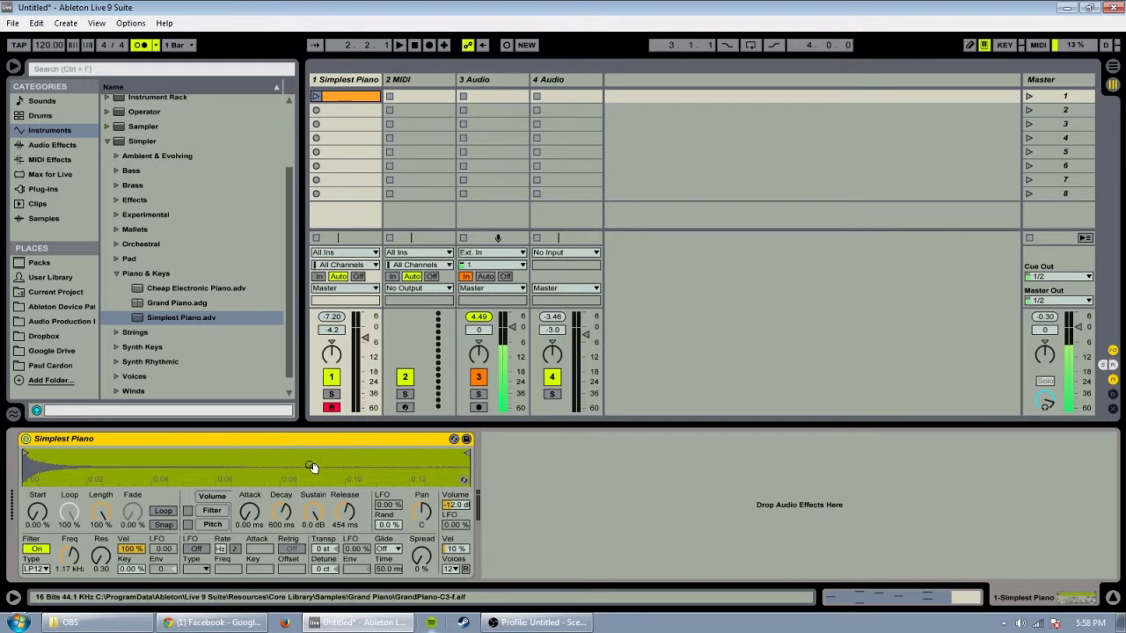
pyautogui.click(343, 95)
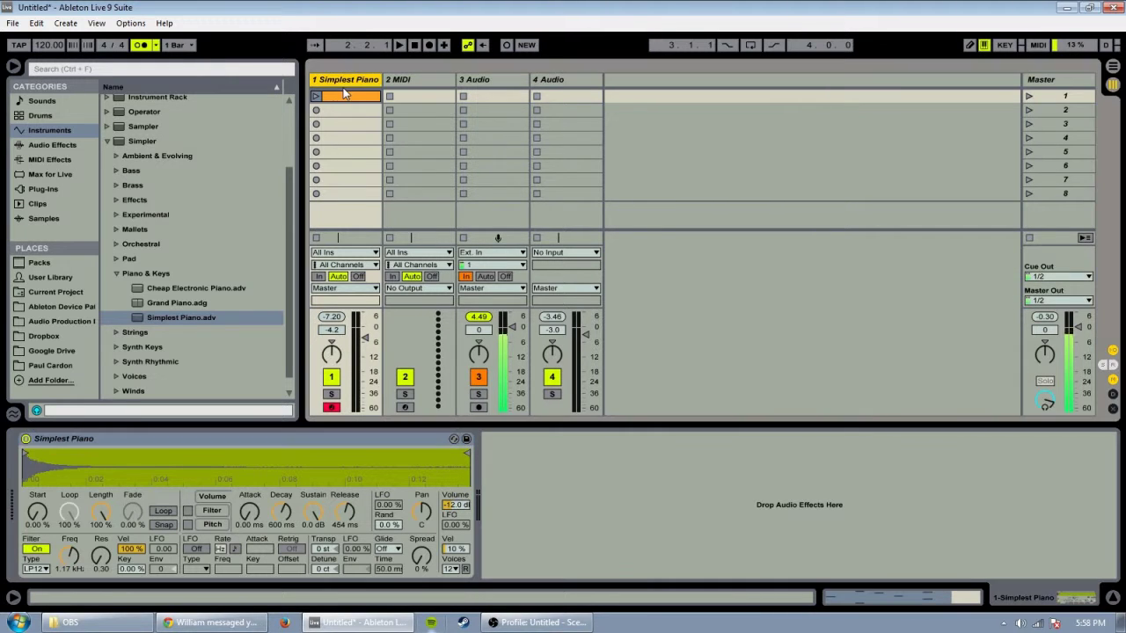
pyautogui.click(108, 439)
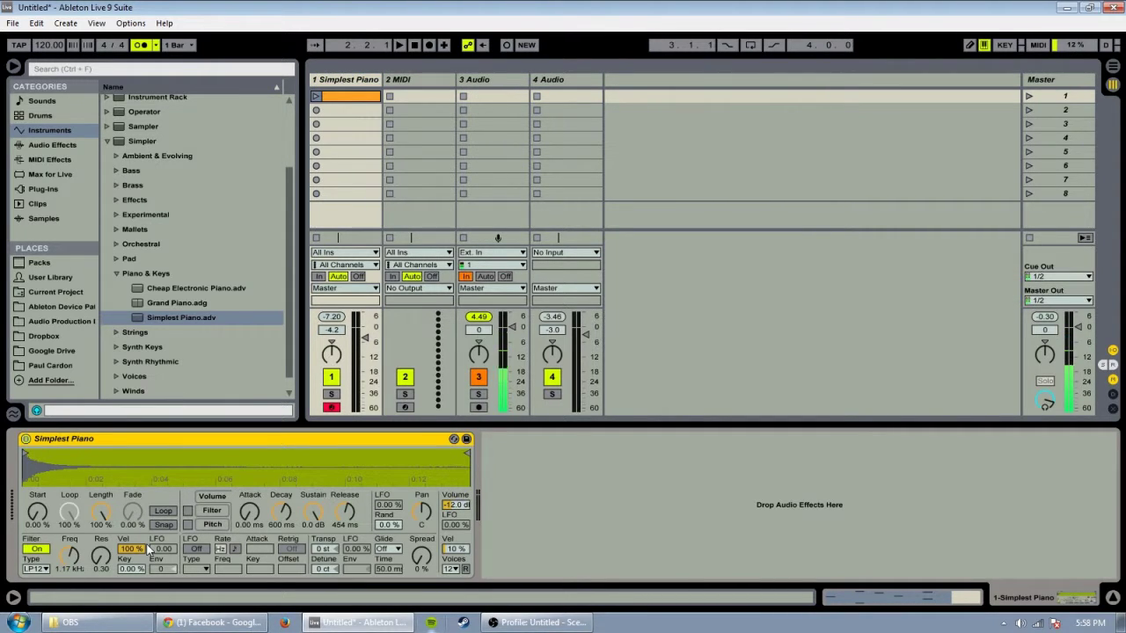
# Look through the MIDI Effects category, including Arpeggiator, Pitch and Random, and reselect the Simplest Piano device
pyautogui.click(44, 159)
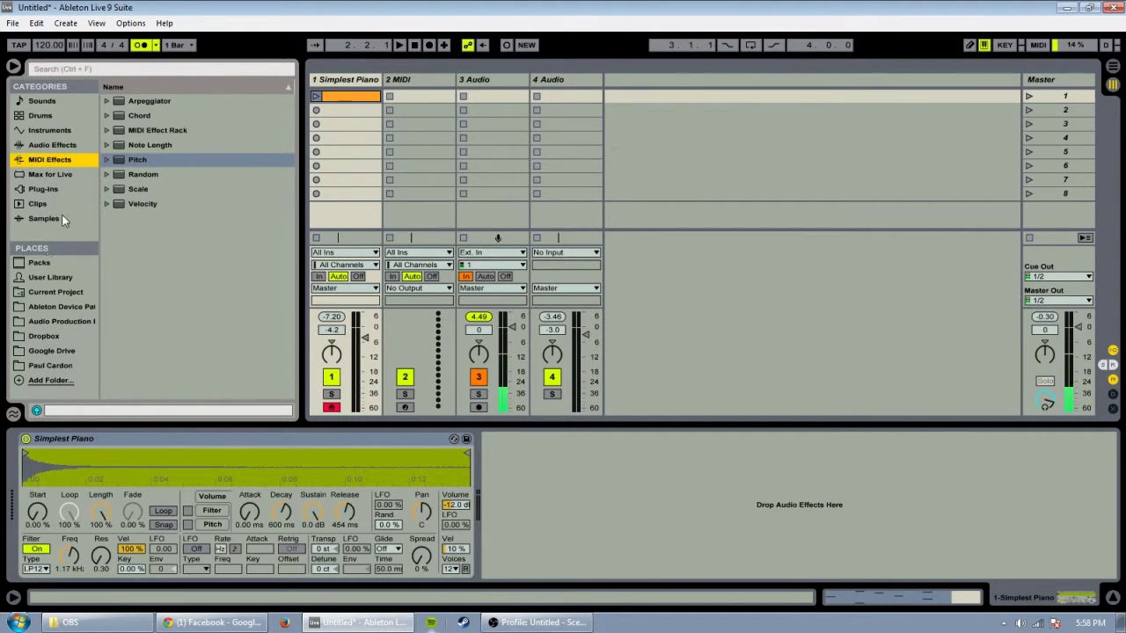
pyautogui.click(149, 130)
pyautogui.click(142, 103)
pyautogui.click(163, 160)
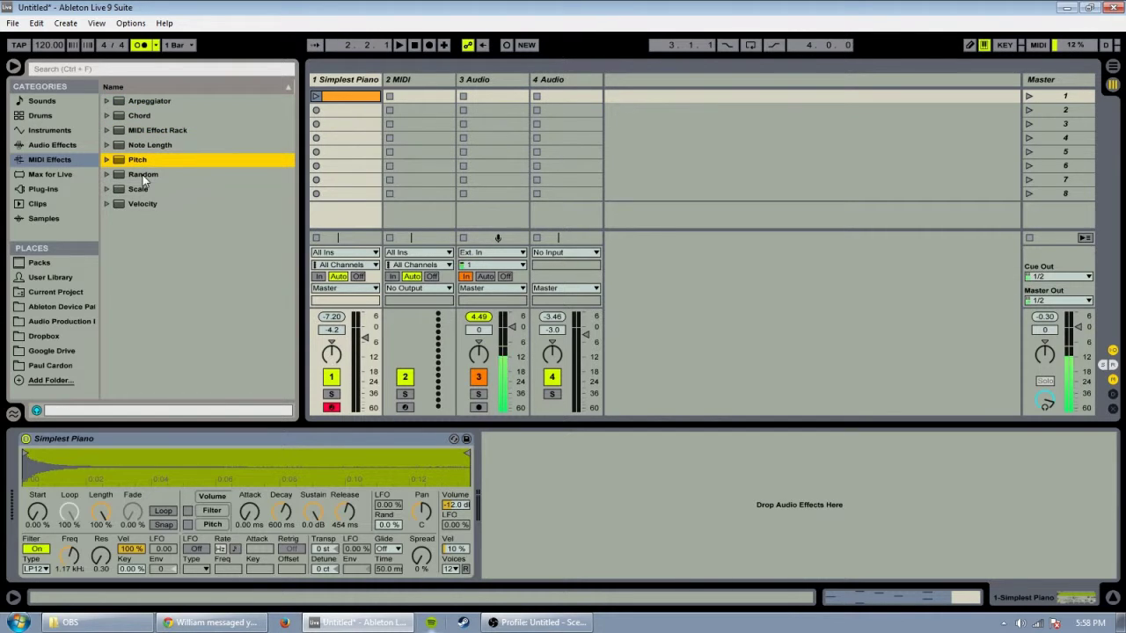
pyautogui.click(144, 175)
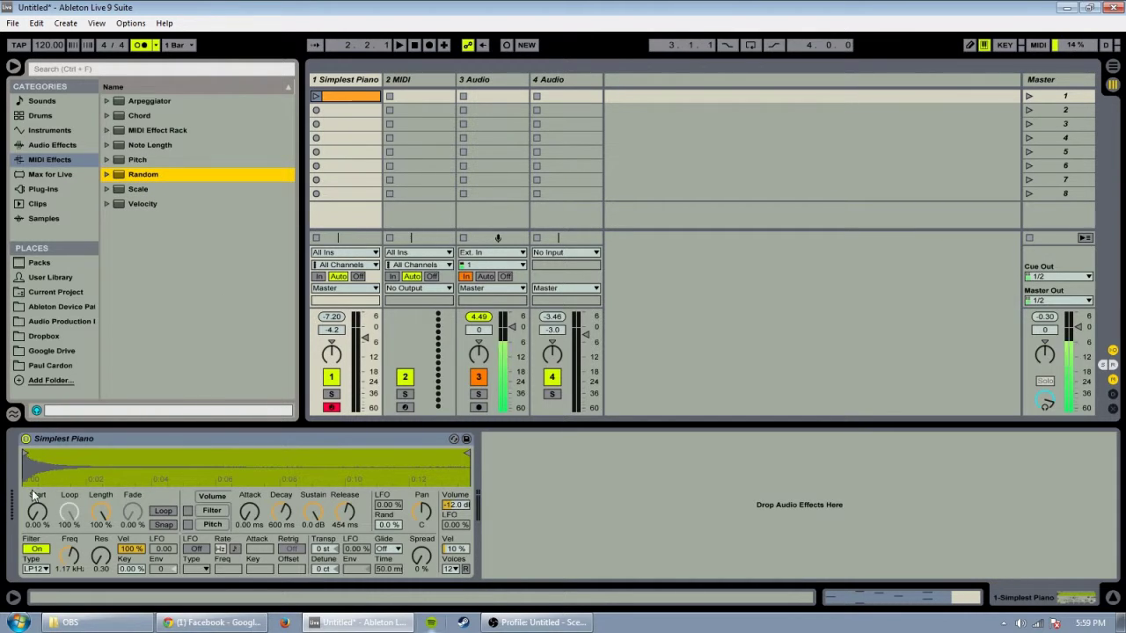
pyautogui.click(90, 439)
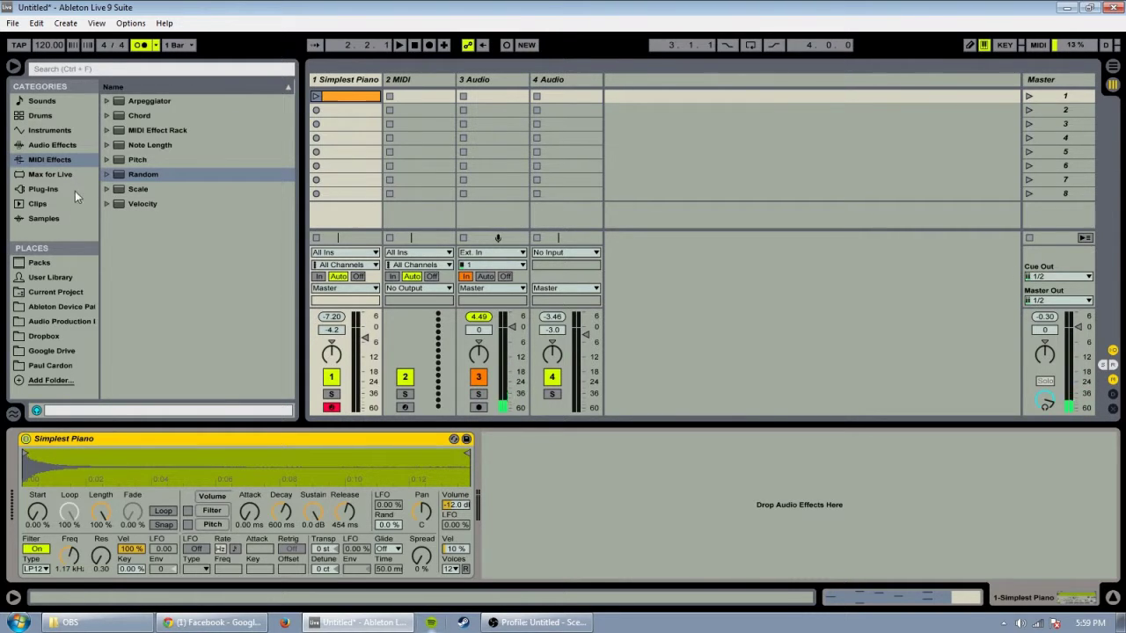
# Add the Chorus audio effect after the Simplest Piano instrument
pyautogui.click(50, 144)
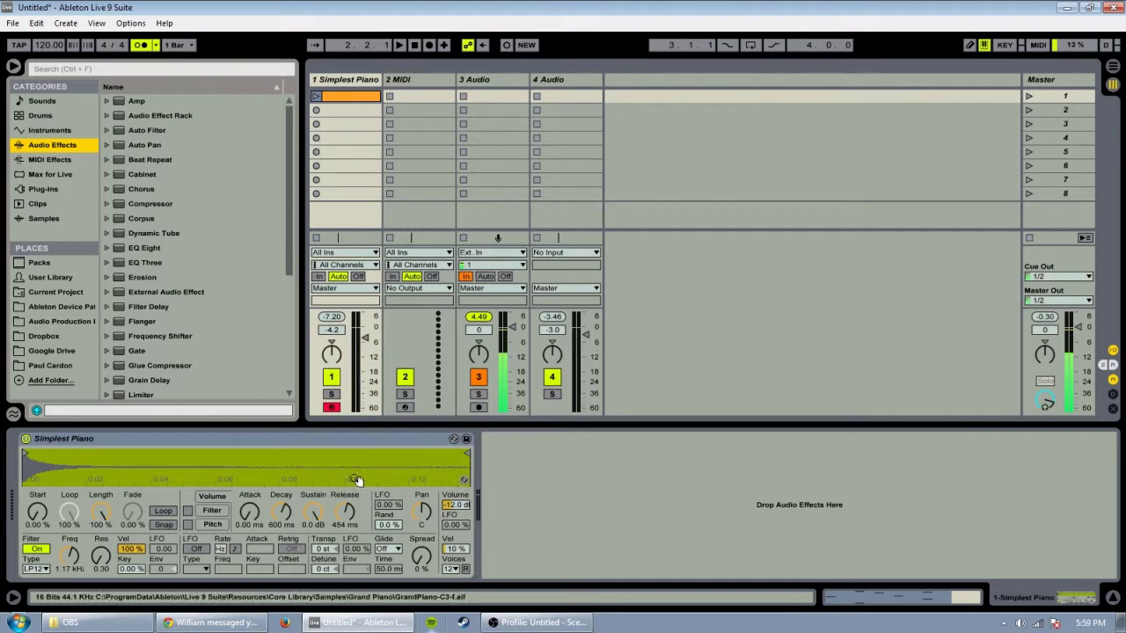
pyautogui.moveTo(138, 190); pyautogui.dragTo(537, 528)
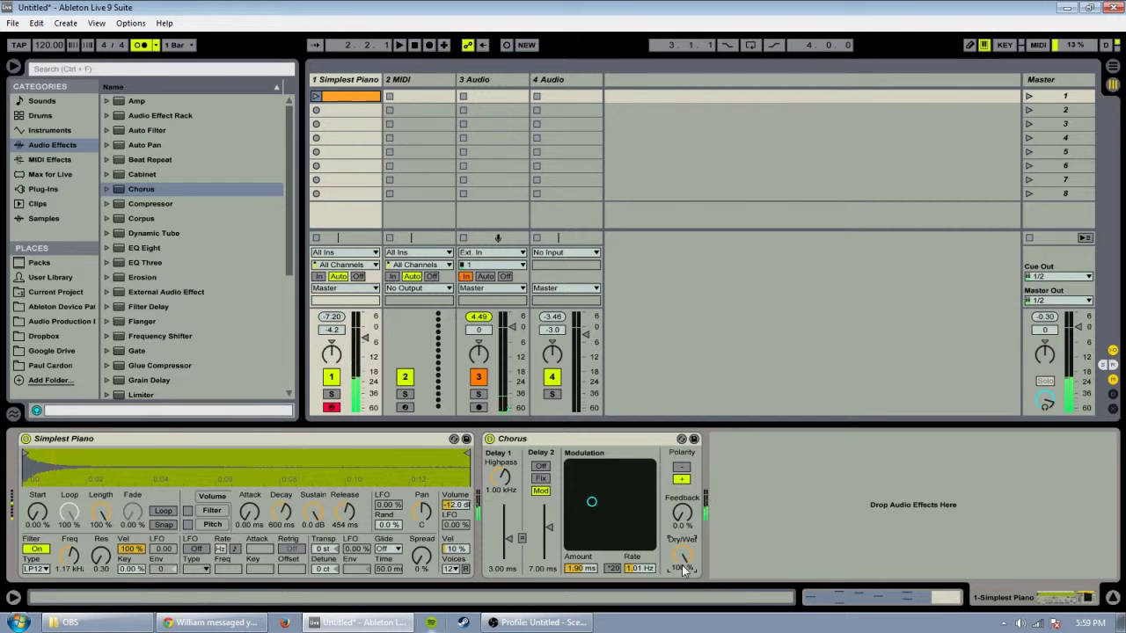
# Add the Reverb audio effect after the Chorus and turn off its Early Reflections Spin
pyautogui.scroll(-2, 156, 329)
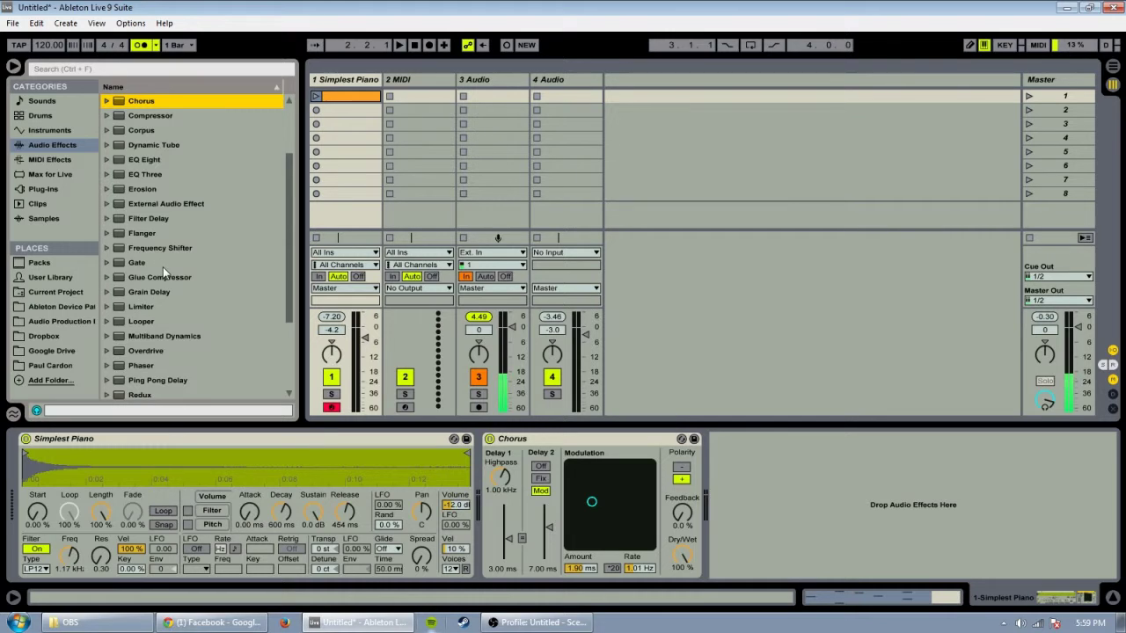
pyautogui.scroll(3, 162, 267)
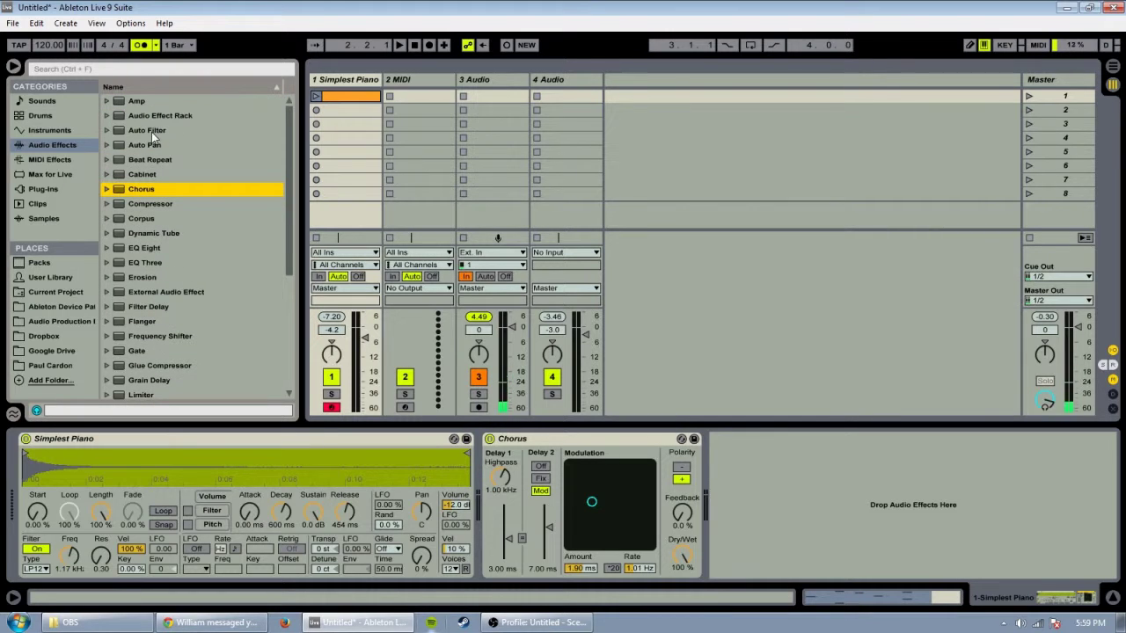
pyautogui.scroll(-3, 167, 261)
pyautogui.scroll(-4, 172, 273)
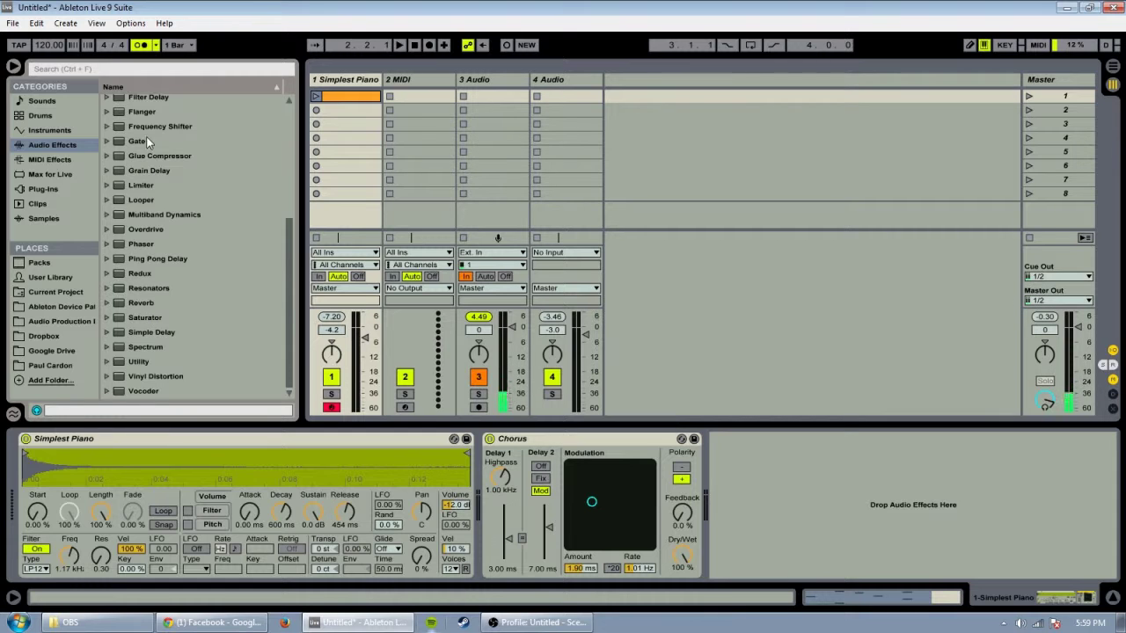
pyautogui.moveTo(141, 302); pyautogui.dragTo(813, 530)
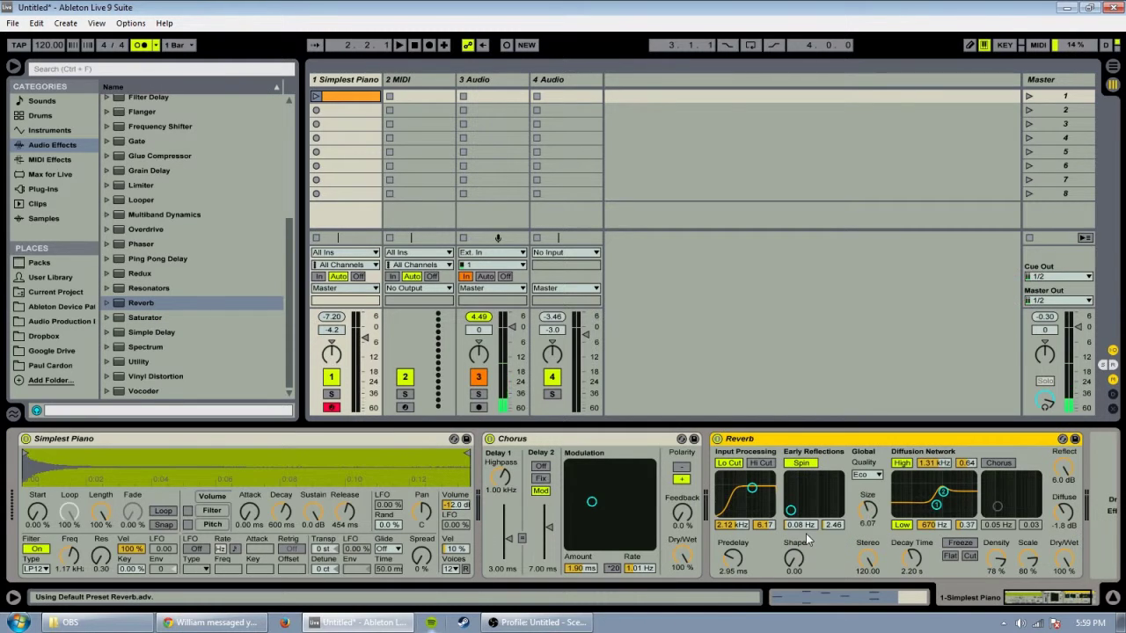
pyautogui.click(1075, 598)
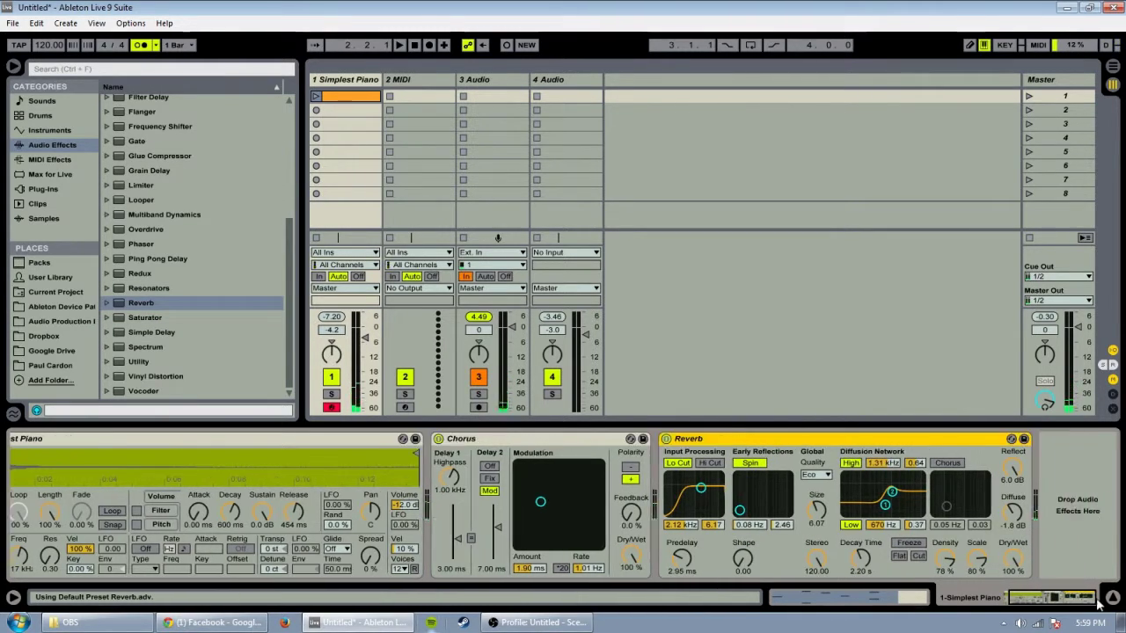
pyautogui.click(749, 462)
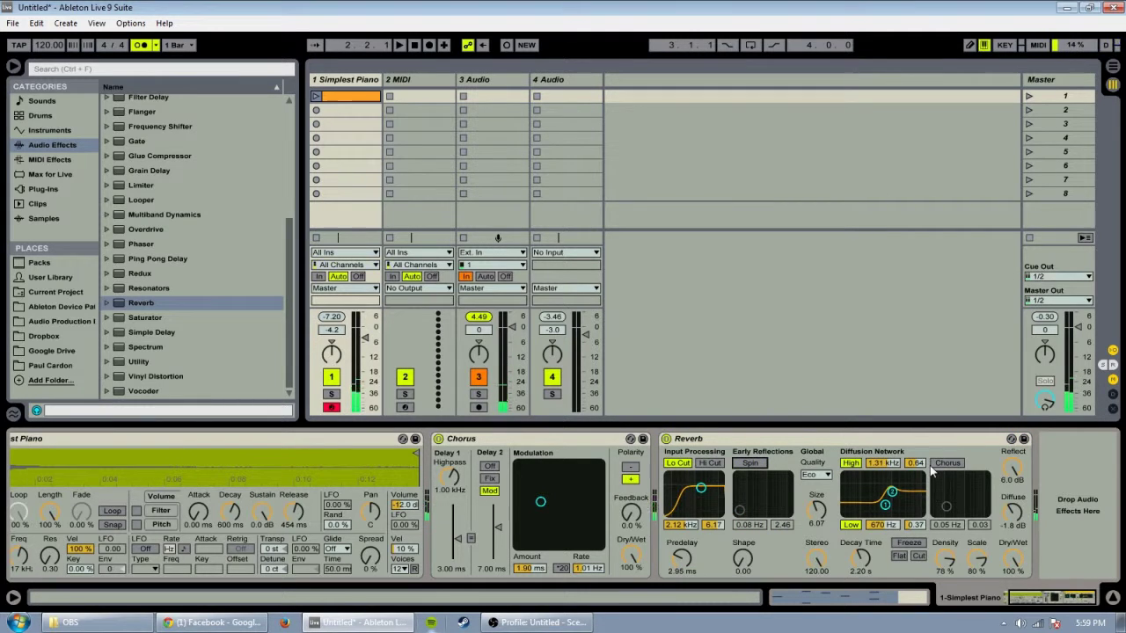
# Move the Chorus behind the Reverb at the end of the device chain and select the Reverb
pyautogui.click(552, 445)
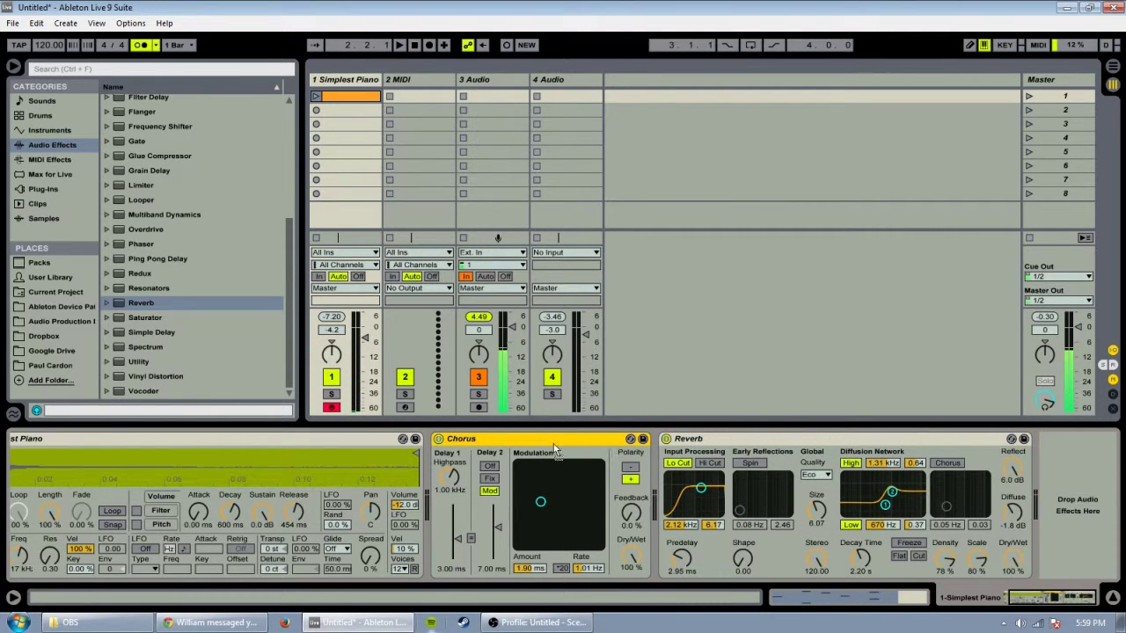
pyautogui.moveTo(478, 448); pyautogui.dragTo(1083, 475)
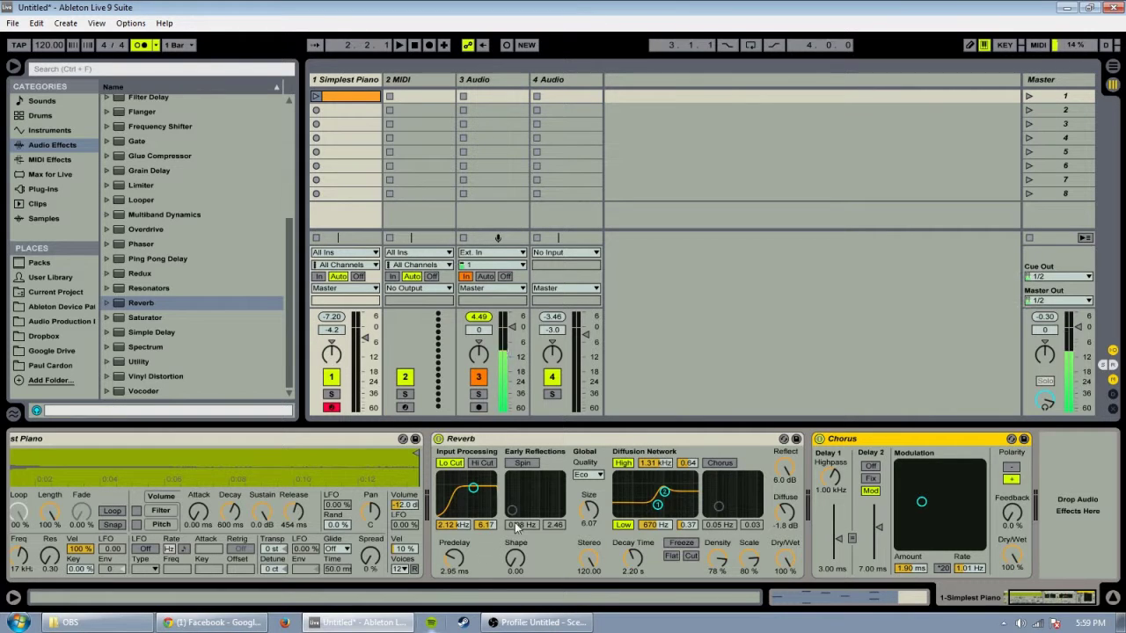
pyautogui.click(477, 443)
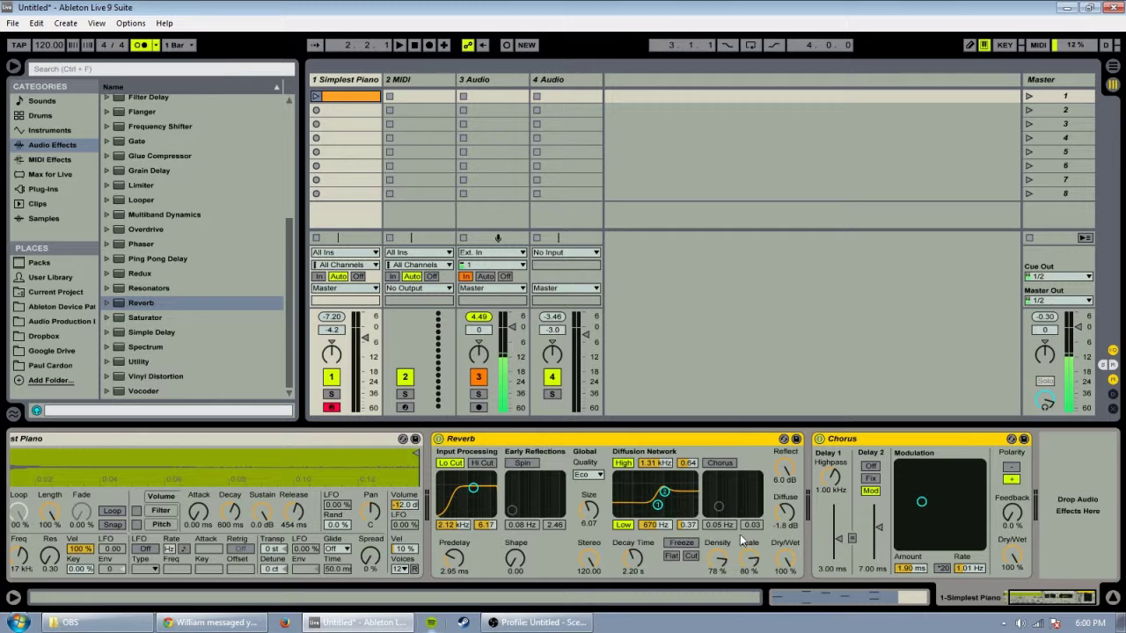
# Delete the Reverb and Chorus effects and the Simplest Piano instrument from the first MIDI track
pyautogui.press('Delete')
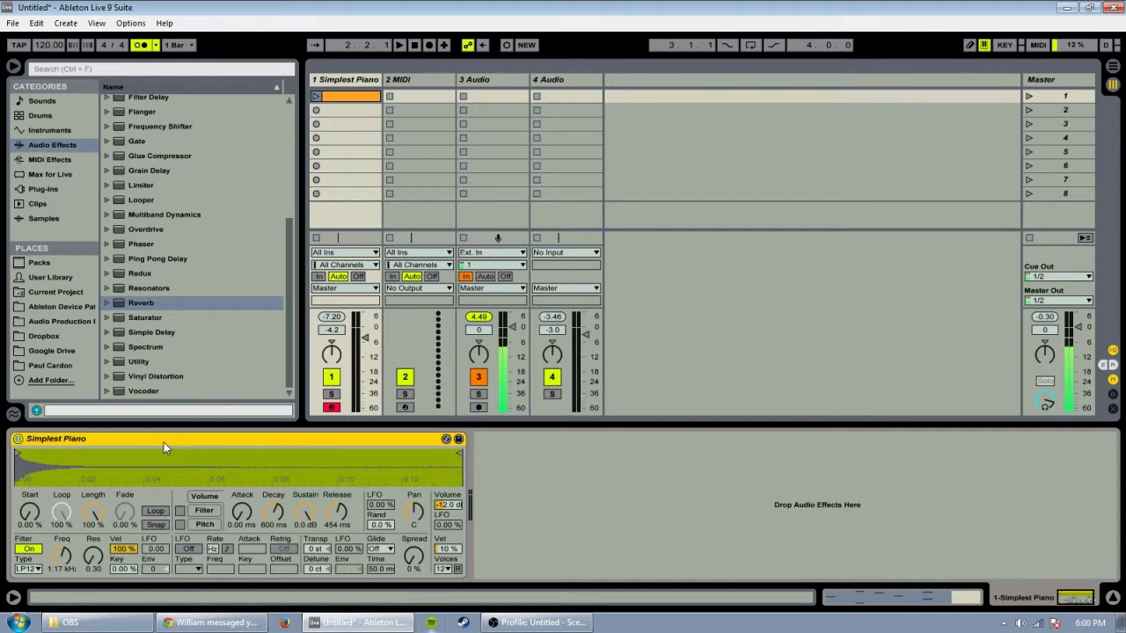
pyautogui.press('Delete')
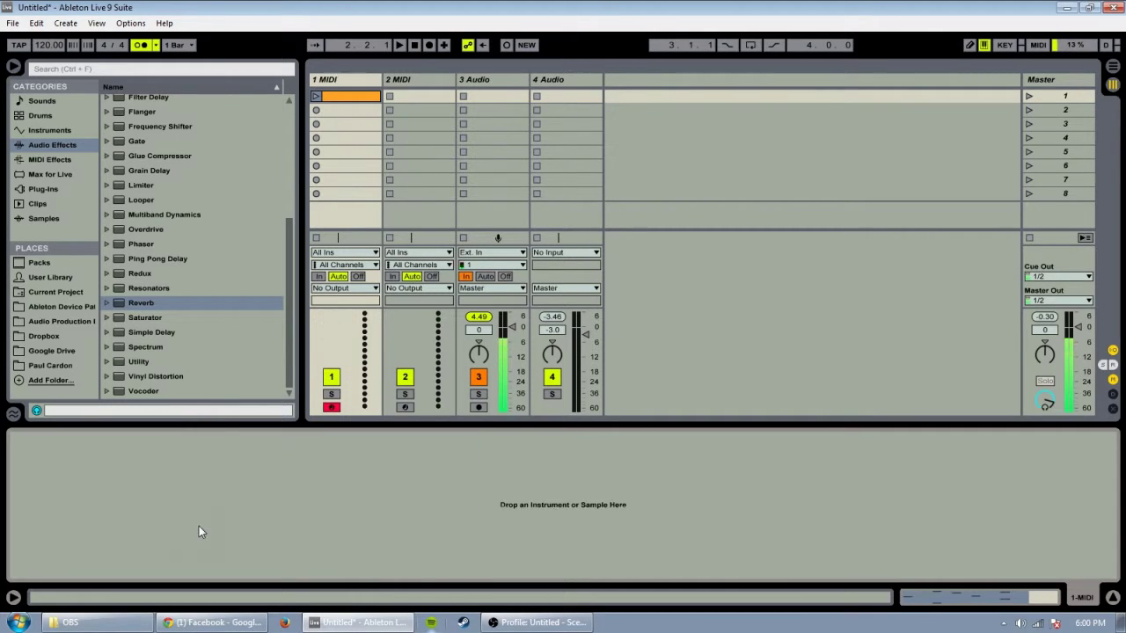
pyautogui.rightClick(181, 444)
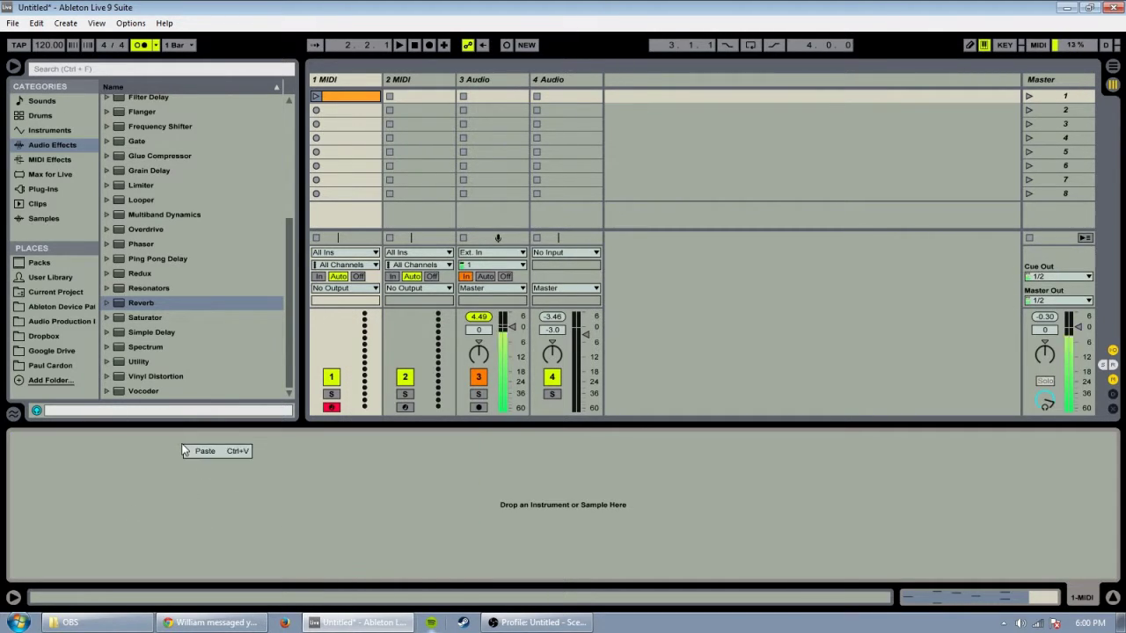
pyautogui.click(122, 447)
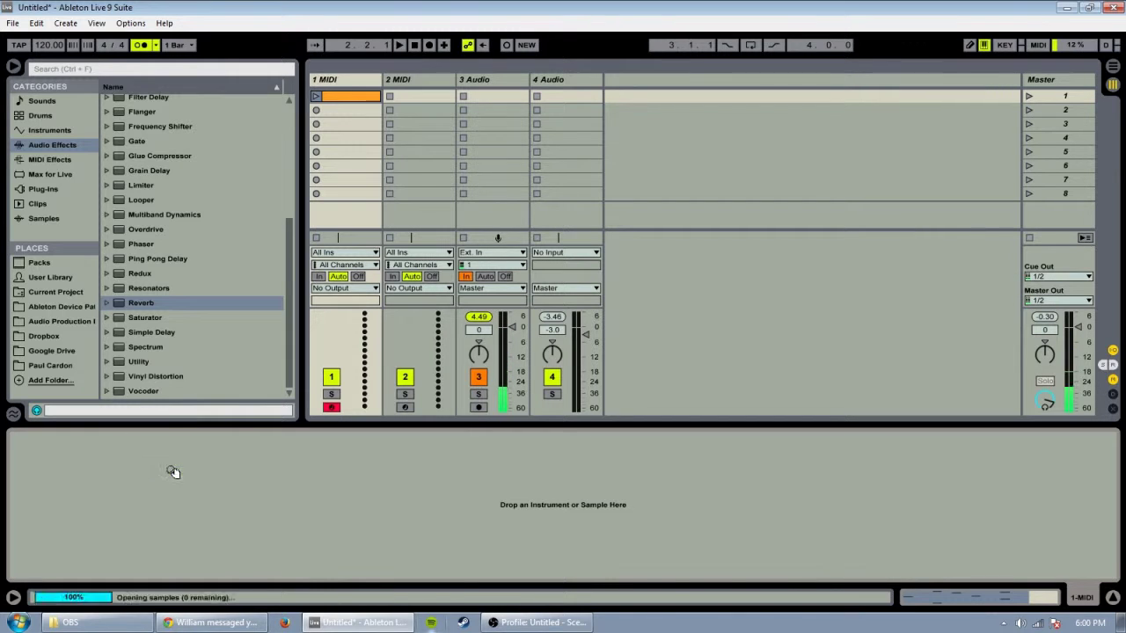
pyautogui.hotkey('ctrl', 'z')
pyautogui.rightClick(162, 442)
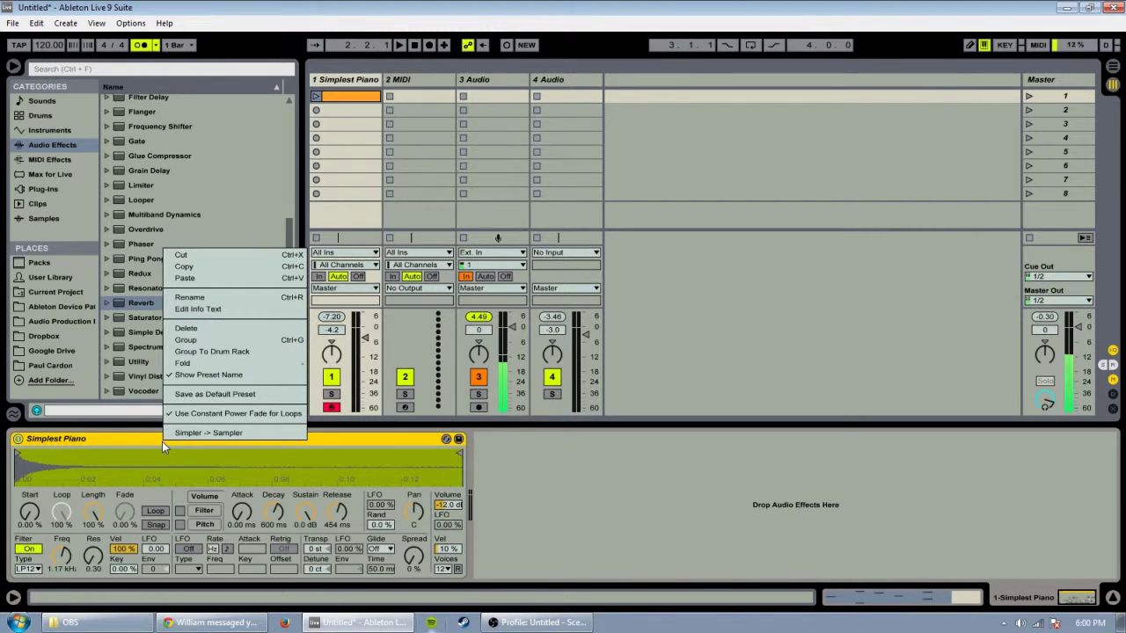
pyautogui.click(195, 331)
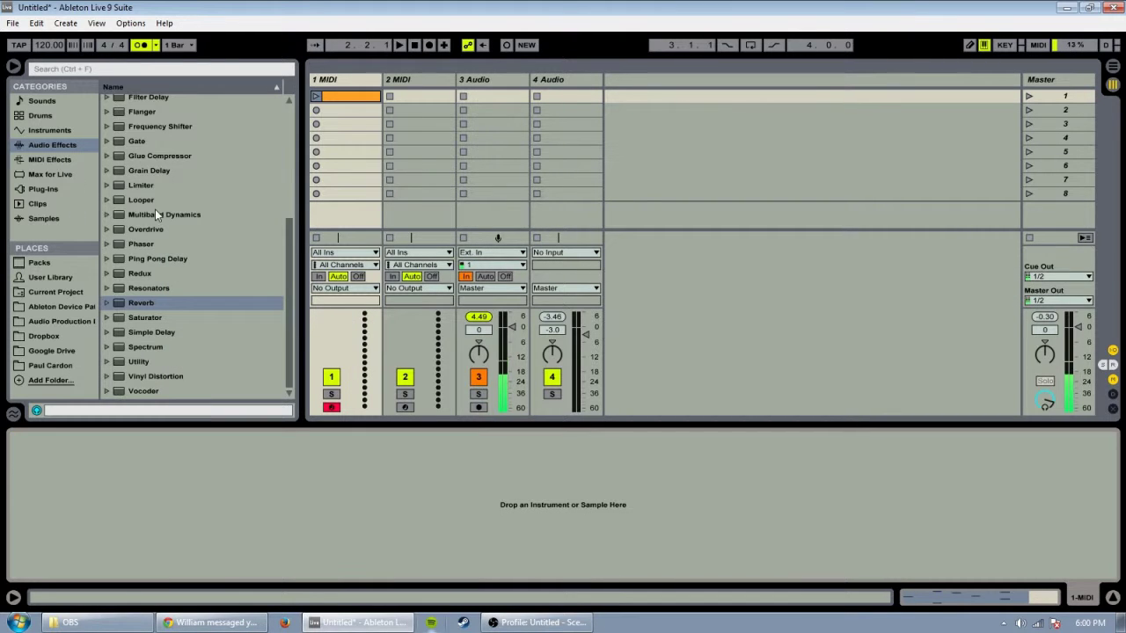
# Collapse the Simpler presets in the Instruments category and load the default Simpler onto the first MIDI track
pyautogui.click(50, 130)
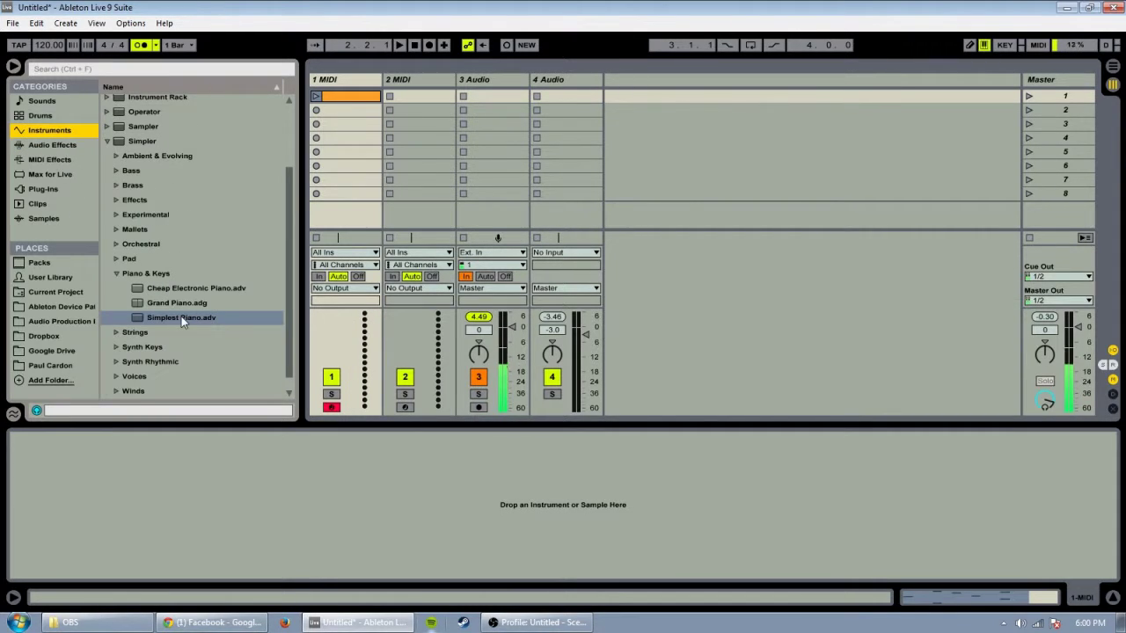
pyautogui.scroll(1, 111, 317)
pyautogui.scroll(-2, 127, 270)
pyautogui.click(117, 274)
pyautogui.click(105, 184)
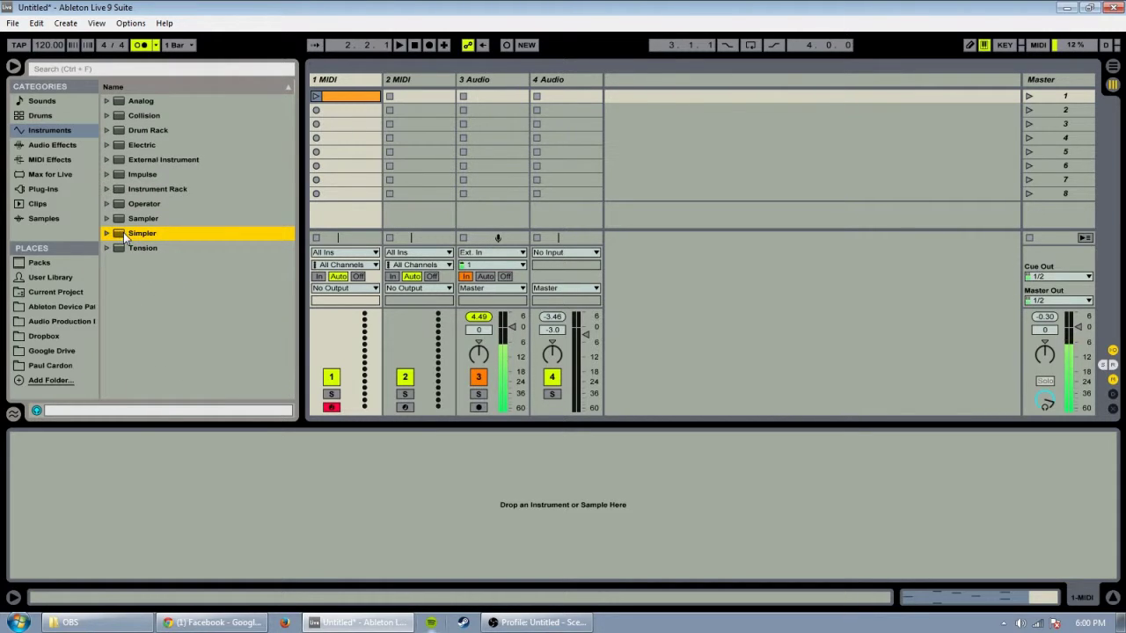
pyautogui.moveTo(126, 237); pyautogui.dragTo(167, 475)
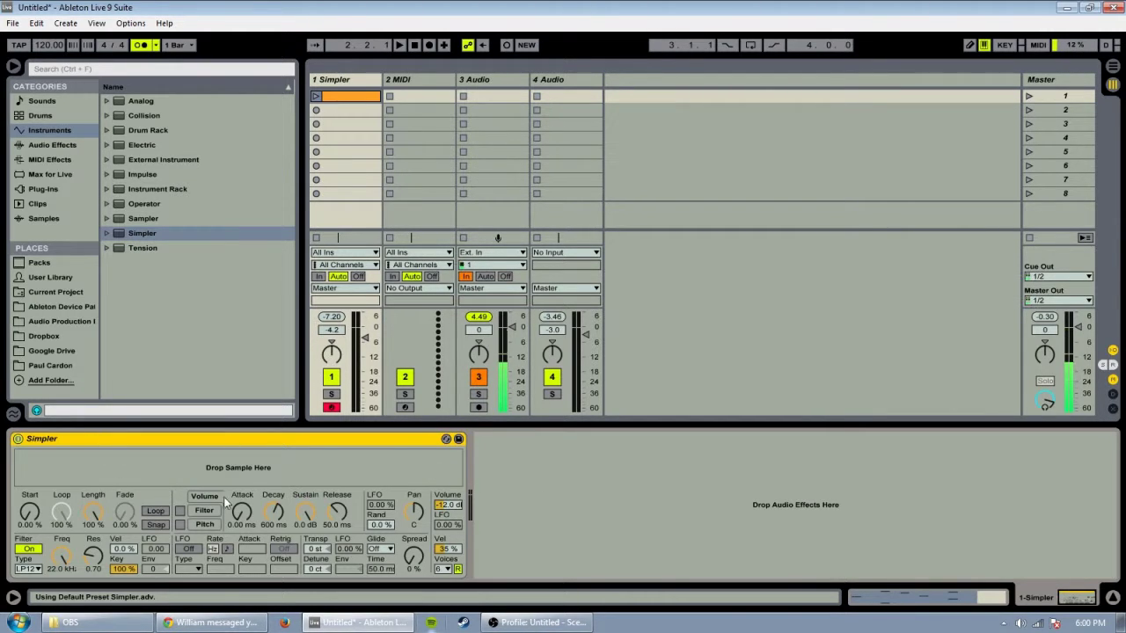
# Look over the first track's device chain around the empty Simpler and reselect the Simpler device
pyautogui.click(521, 474)
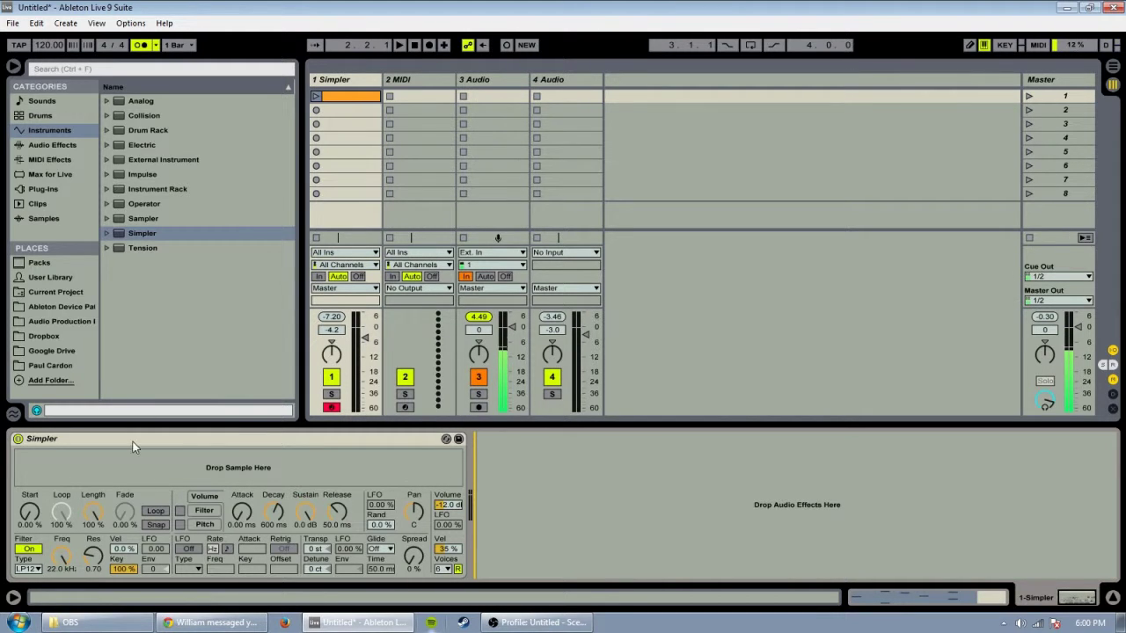
pyautogui.moveTo(1071, 601); pyautogui.dragTo(1033, 600)
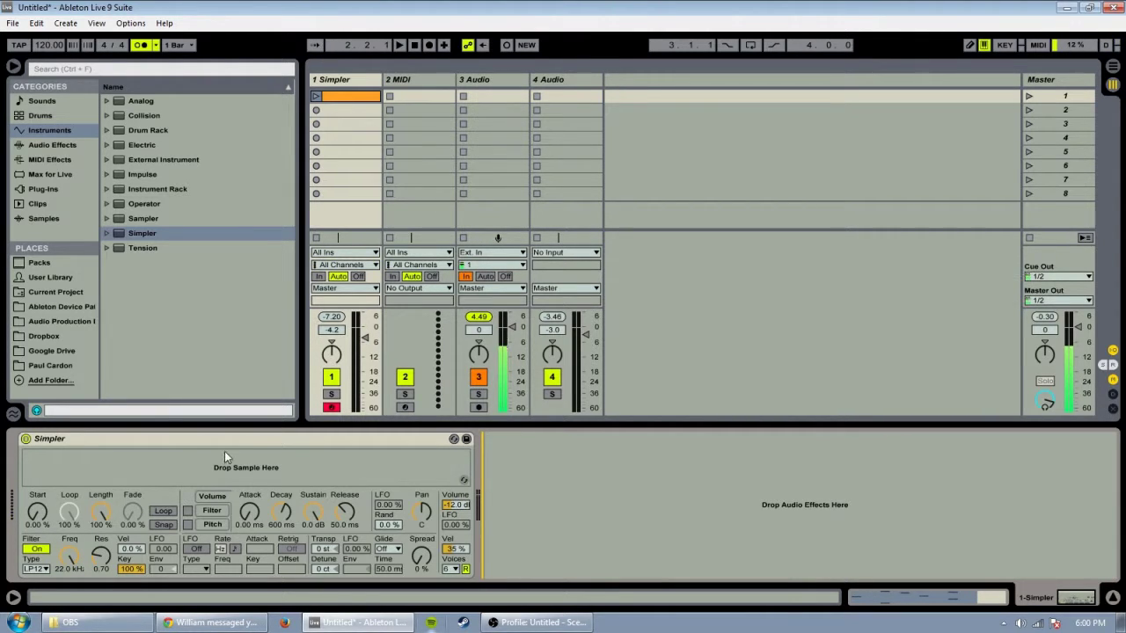
pyautogui.click(355, 478)
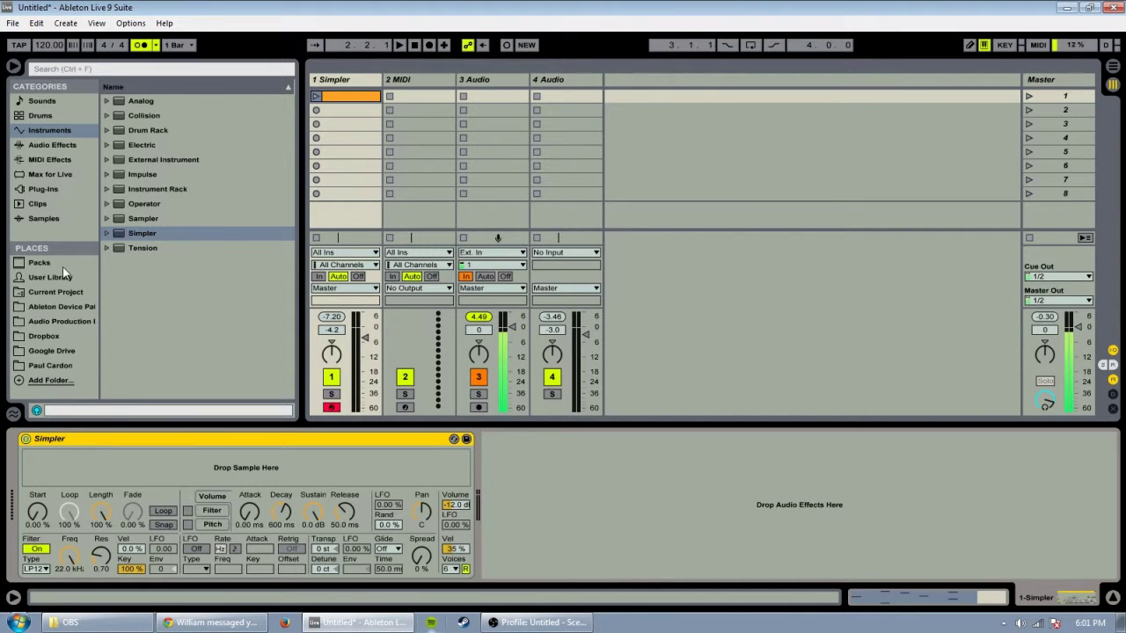
# Browse the categories from Sounds and Drums through Instruments, Audio Effects and MIDI Effects to Max for Live
pyautogui.click(42, 100)
pyautogui.click(42, 115)
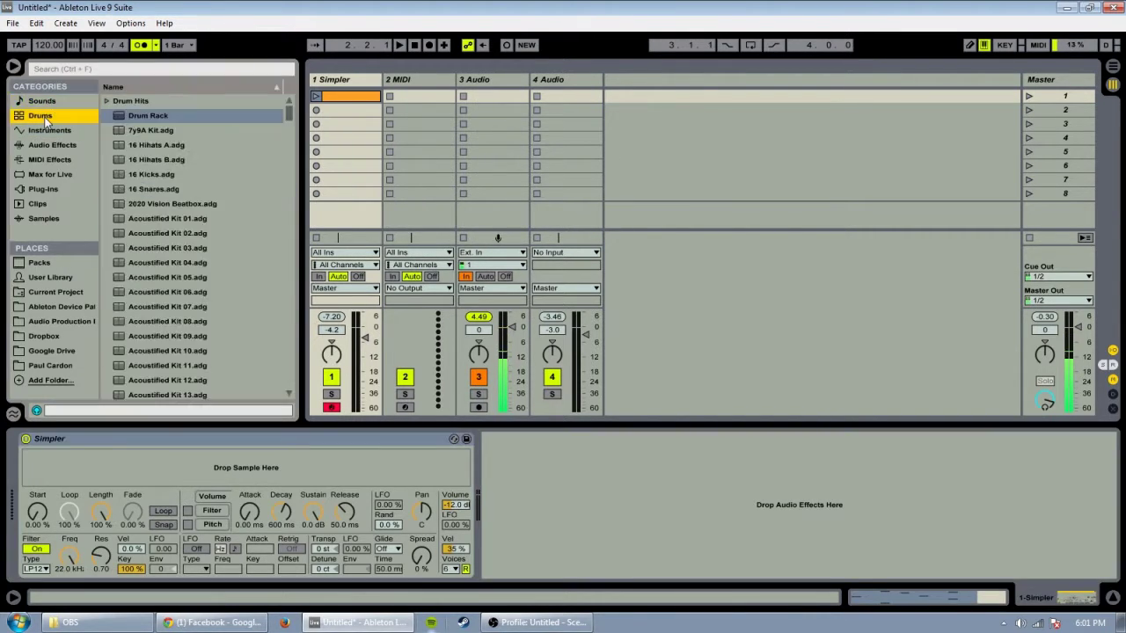
pyautogui.click(60, 129)
pyautogui.click(72, 146)
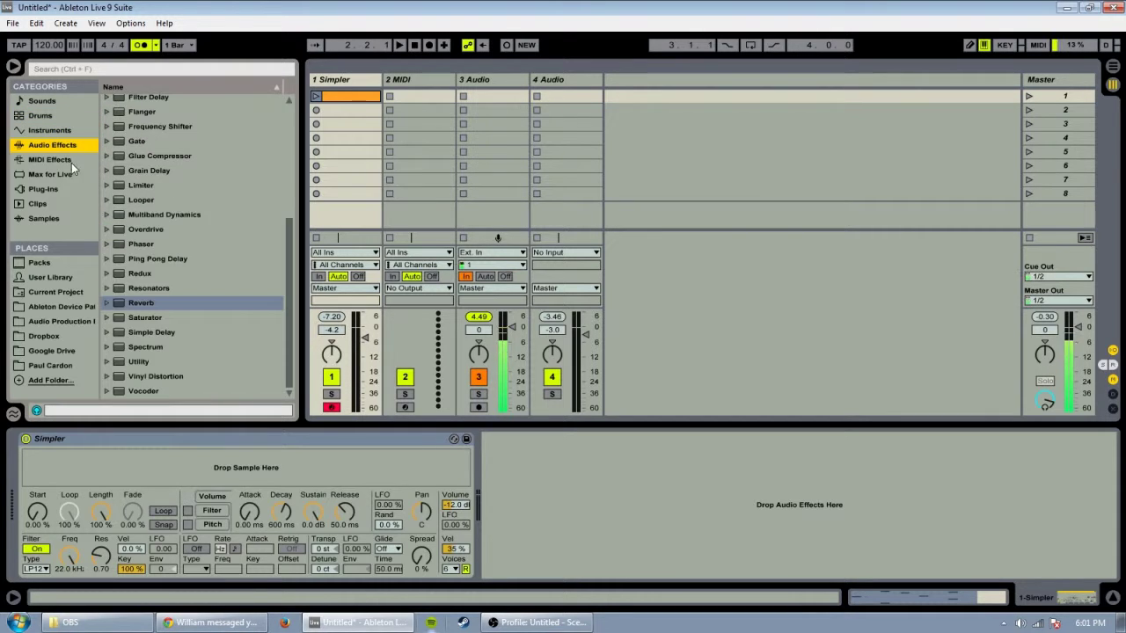
pyautogui.click(69, 161)
pyautogui.click(60, 173)
# Go through all browser categories in order, from Sounds down to Plug-Ins, Clips and Samples
pyautogui.click(42, 100)
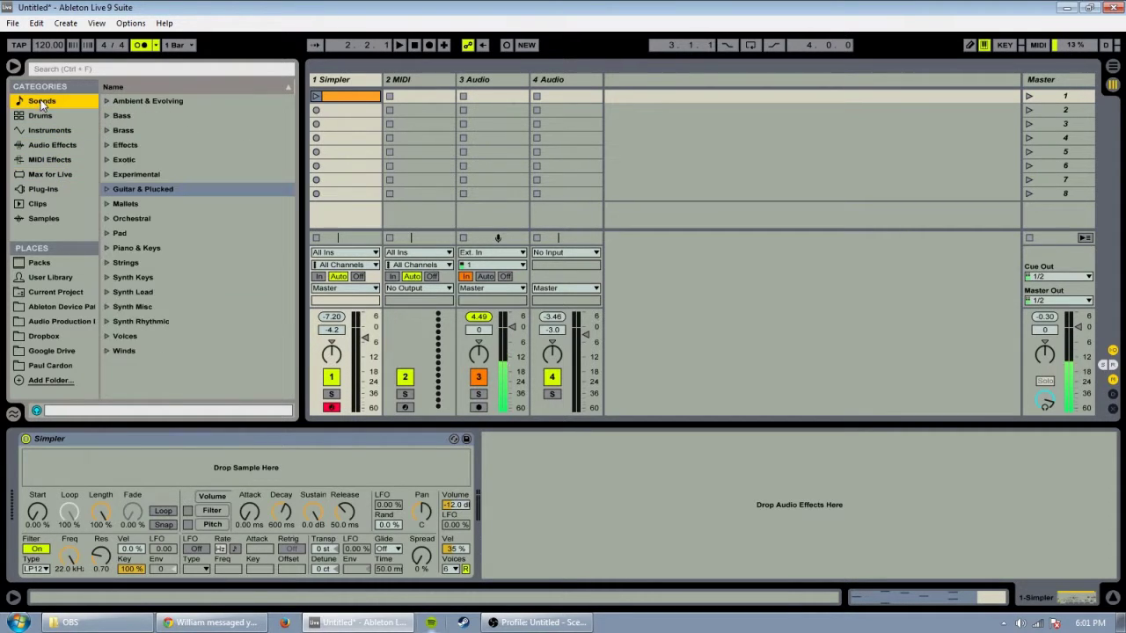
pyautogui.click(41, 115)
pyautogui.click(49, 130)
pyautogui.click(53, 146)
pyautogui.click(56, 161)
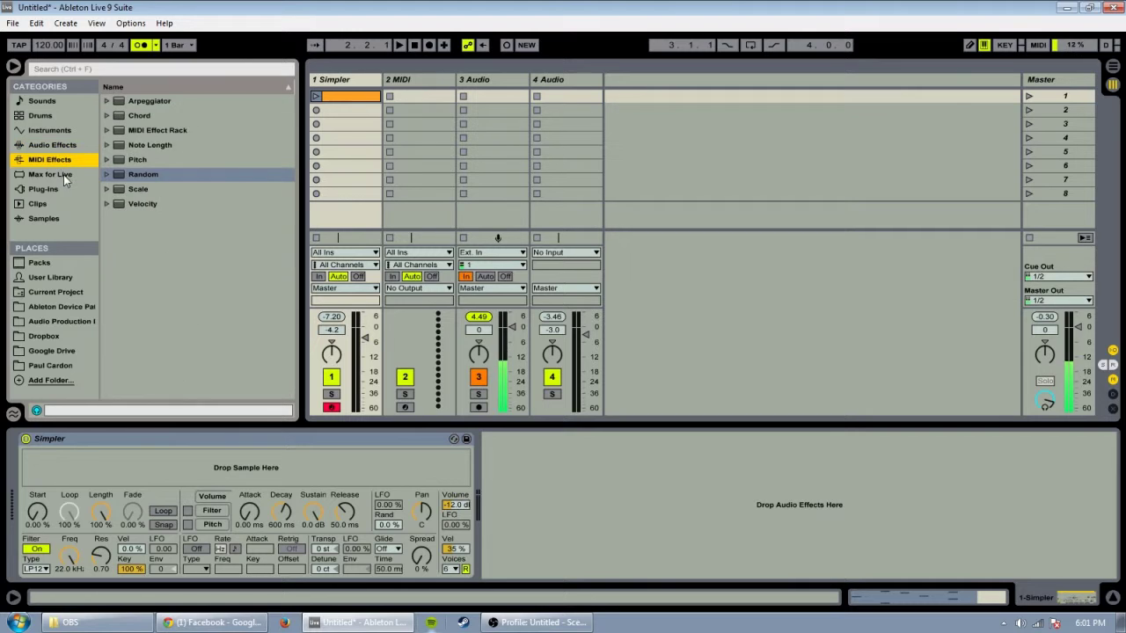
pyautogui.click(62, 174)
pyautogui.click(40, 190)
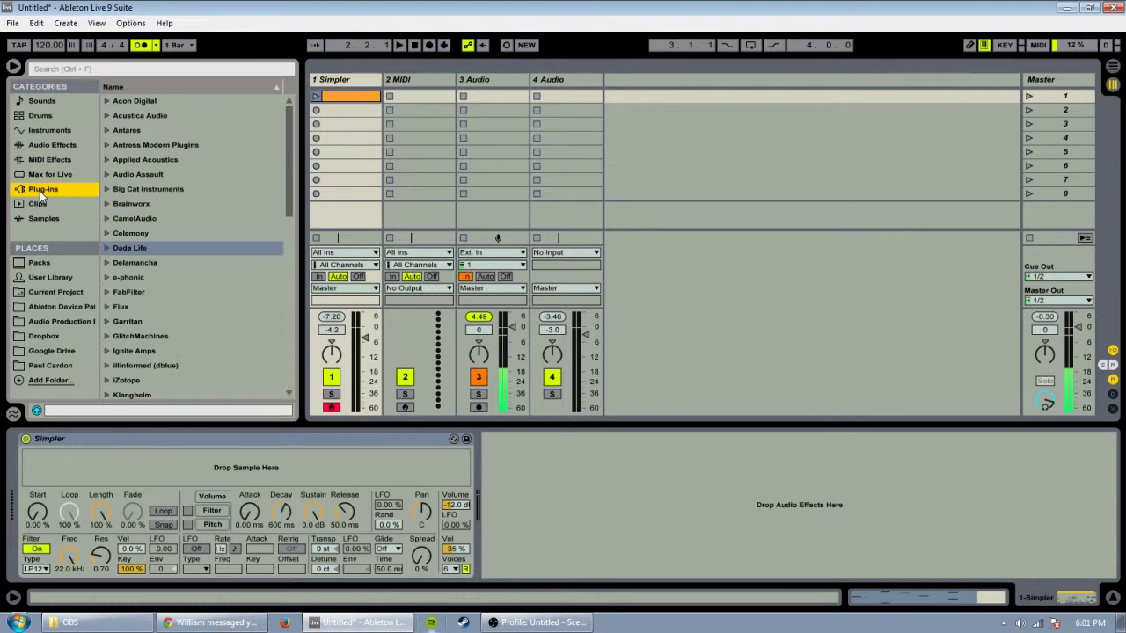
pyautogui.click(44, 204)
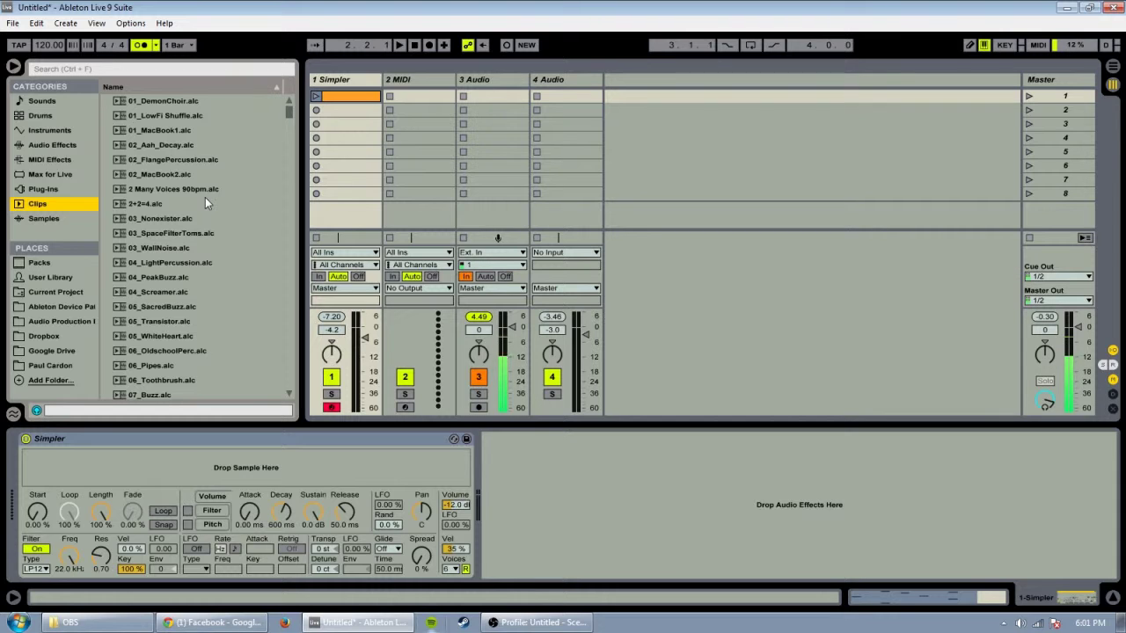
pyautogui.click(41, 220)
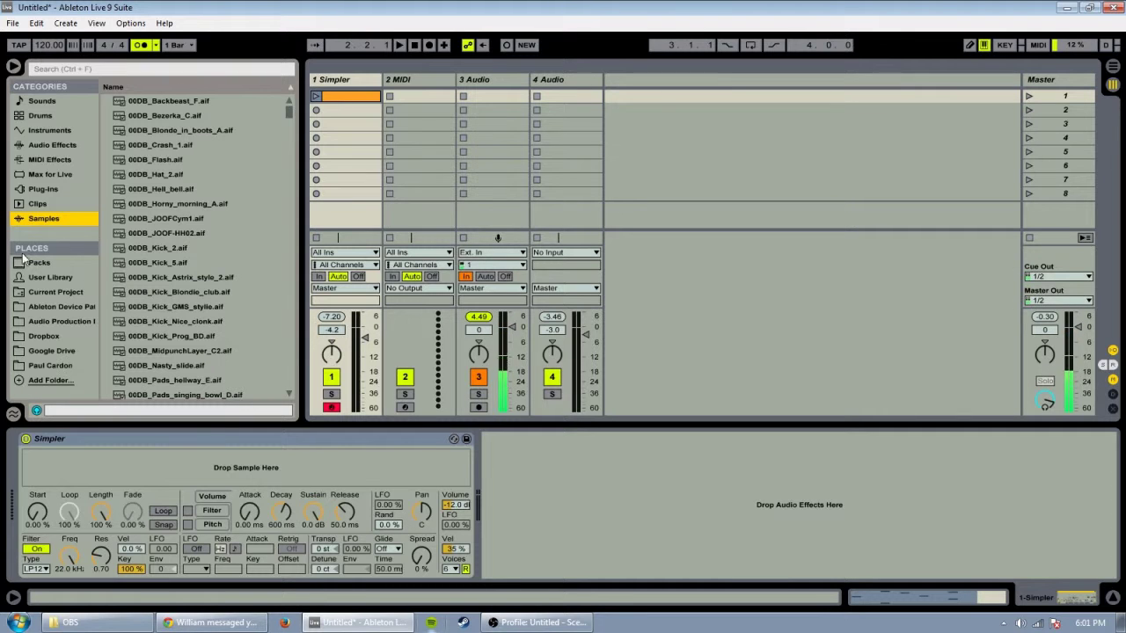
# View the folder chooser for adding a browser place and cancel it without choosing a folder
pyautogui.click(50, 381)
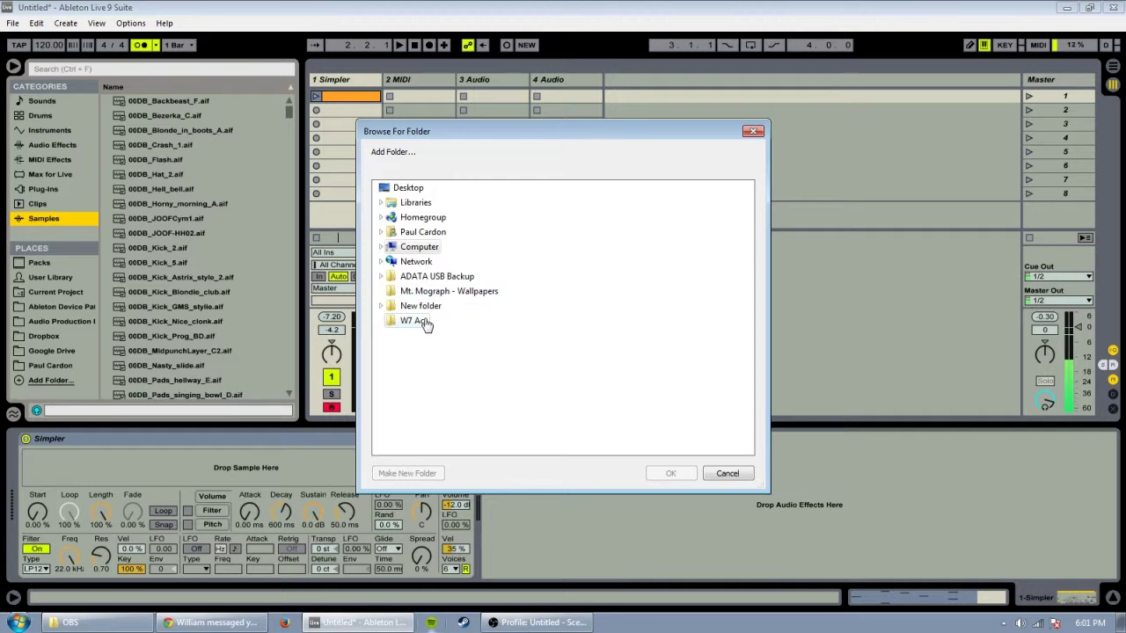
pyautogui.click(727, 474)
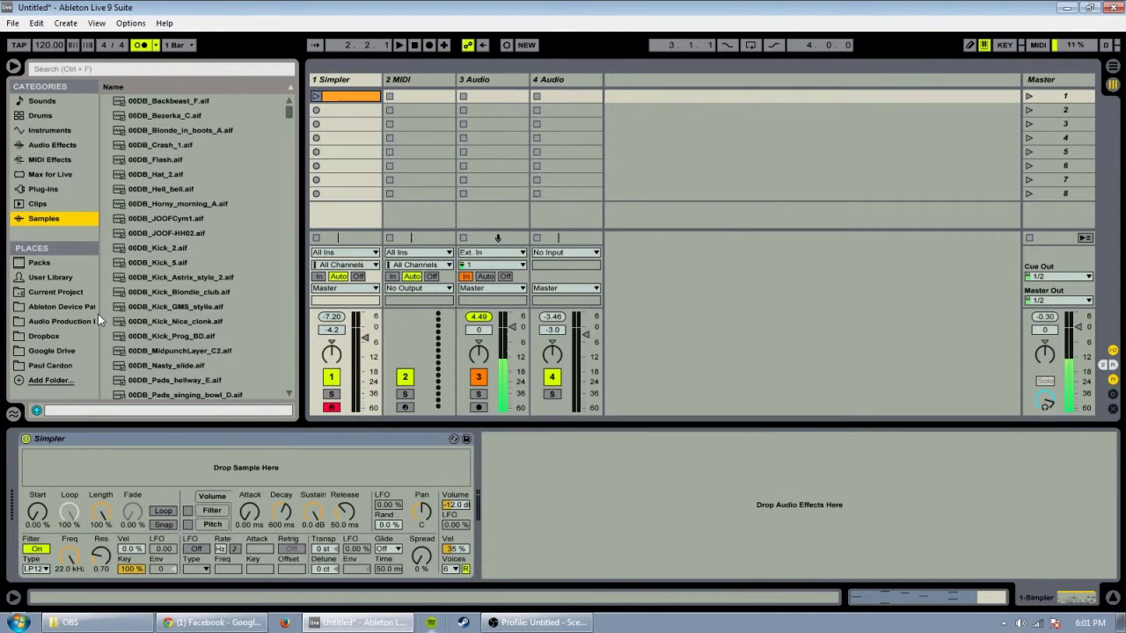
# Open the Audio Production place and collapse its Vengeance Electro Essentials Vol.1 and Vengeance folders
pyautogui.click(59, 323)
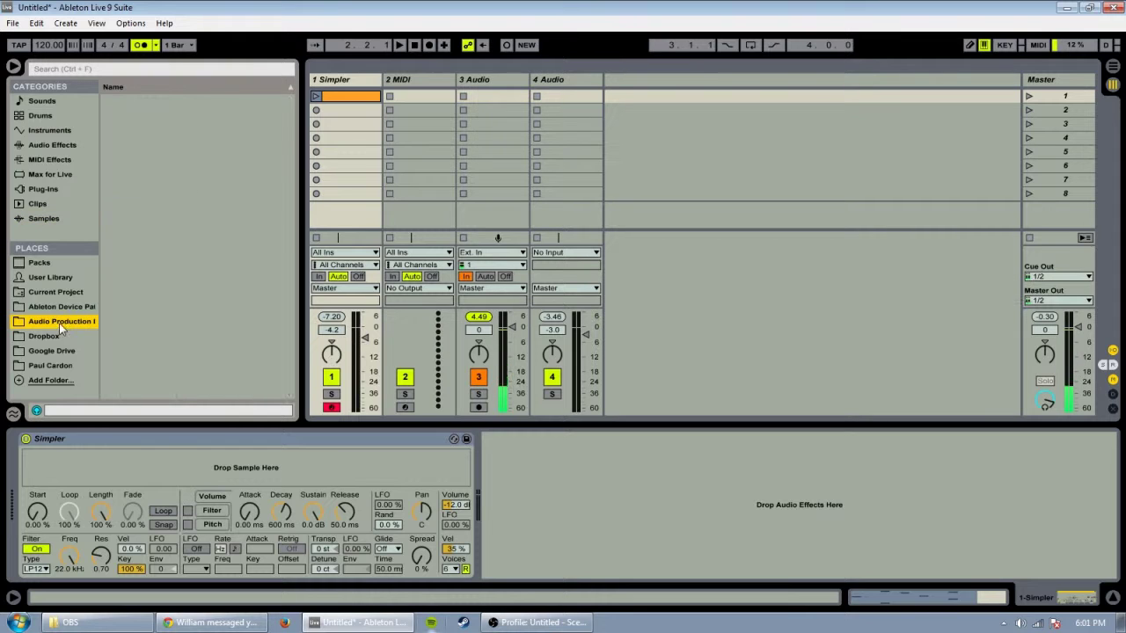
pyautogui.click(205, 120)
pyautogui.scroll(5, 198, 255)
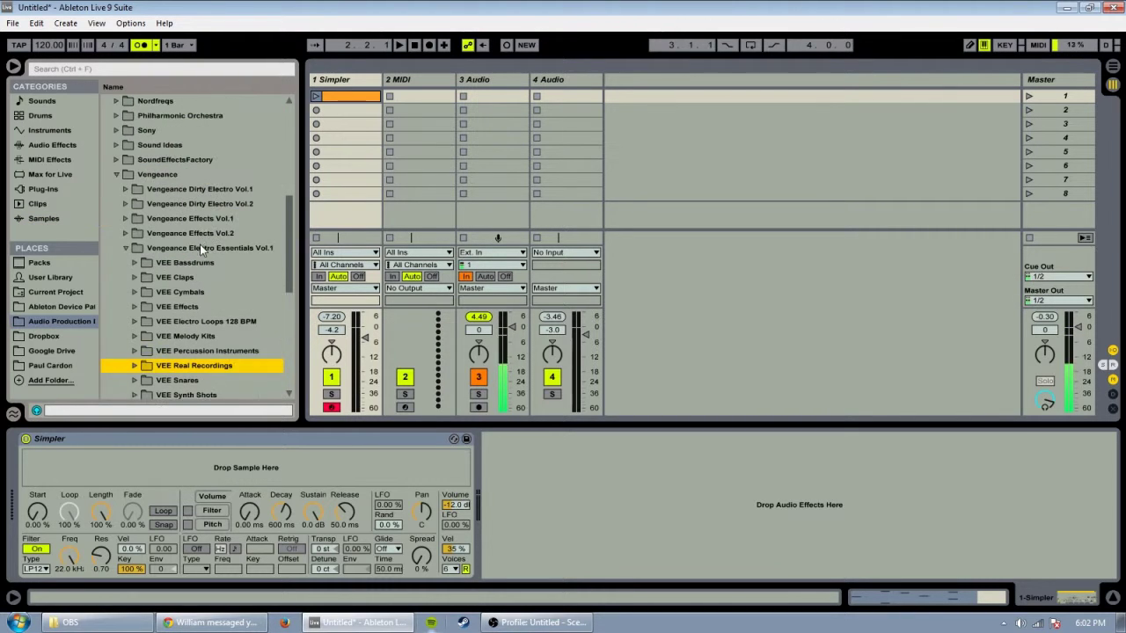
pyautogui.click(213, 250)
pyautogui.click(213, 250)
pyautogui.doubleClick(161, 174)
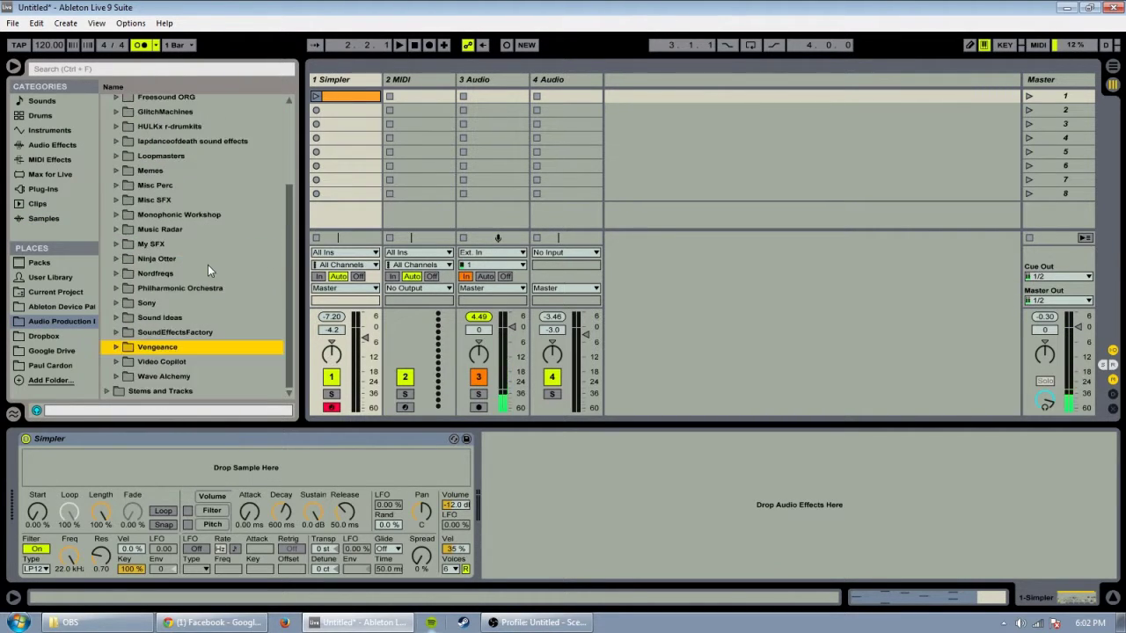
# Peek into the Converse Sound Library and Freesound ORG sample folders, collapsing each again
pyautogui.scroll(3, 195, 284)
pyautogui.click(189, 204)
pyautogui.press('Right')
pyautogui.press('Left')
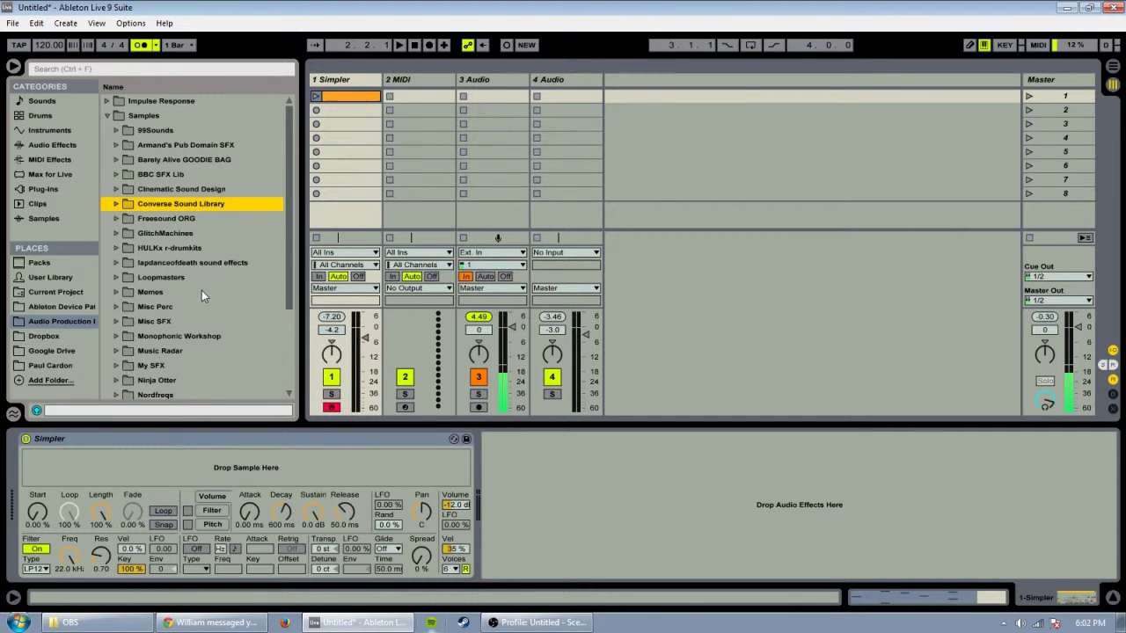
pyautogui.press('Down')
pyautogui.press('Right')
pyautogui.press('Left')
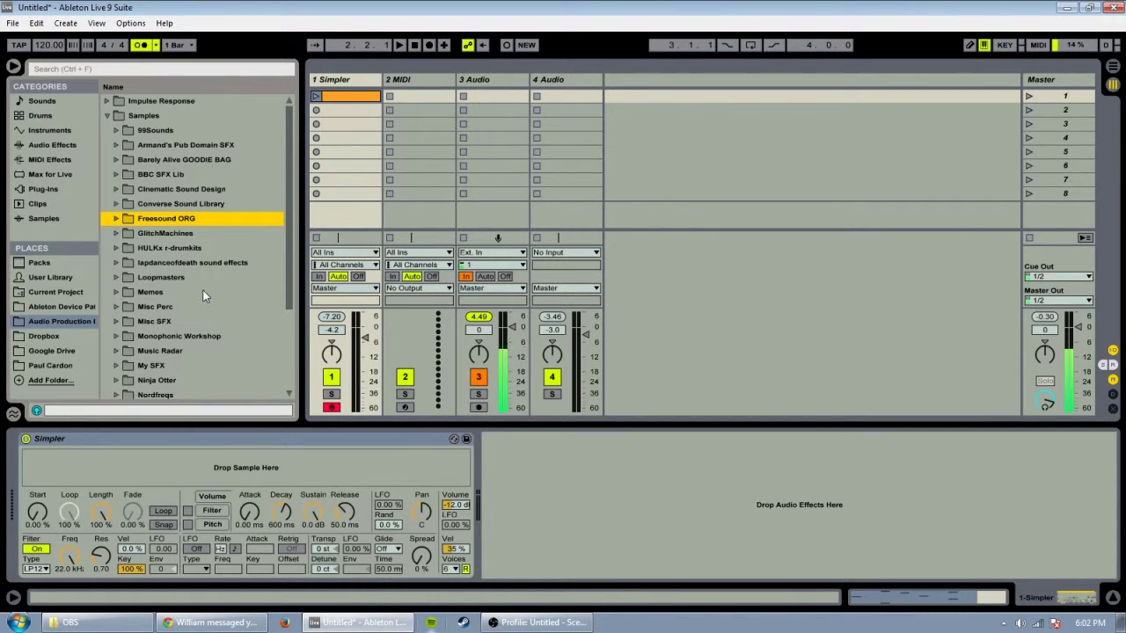
# Expand Vengeance, Vengeance Dirty Electro Vol.1 and the VDE1 126BPM Inception Kit, and look through the kit's samples
pyautogui.scroll(-5, 207, 291)
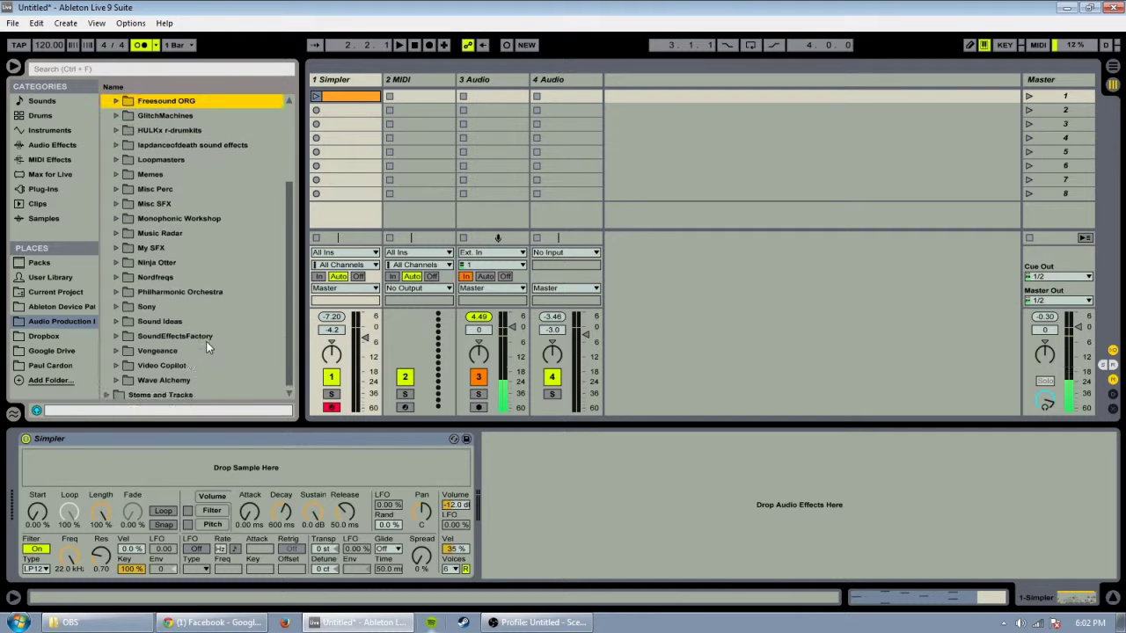
pyautogui.click(173, 350)
pyautogui.press('Right')
pyautogui.press('Down')
pyautogui.press('Right')
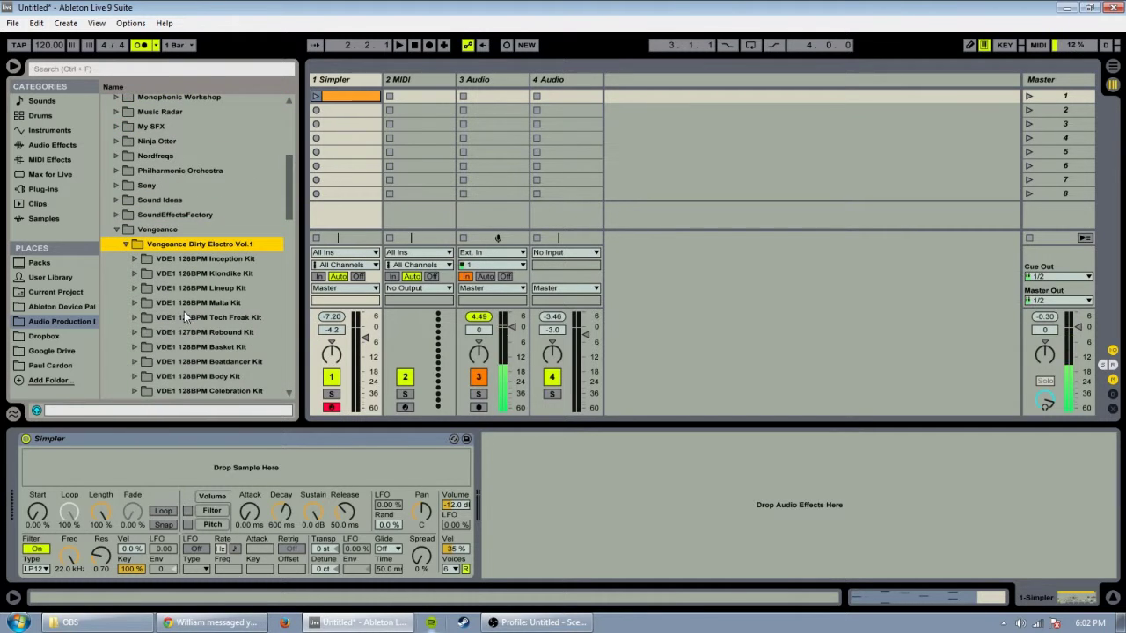
pyautogui.press('Down')
pyautogui.press('Right')
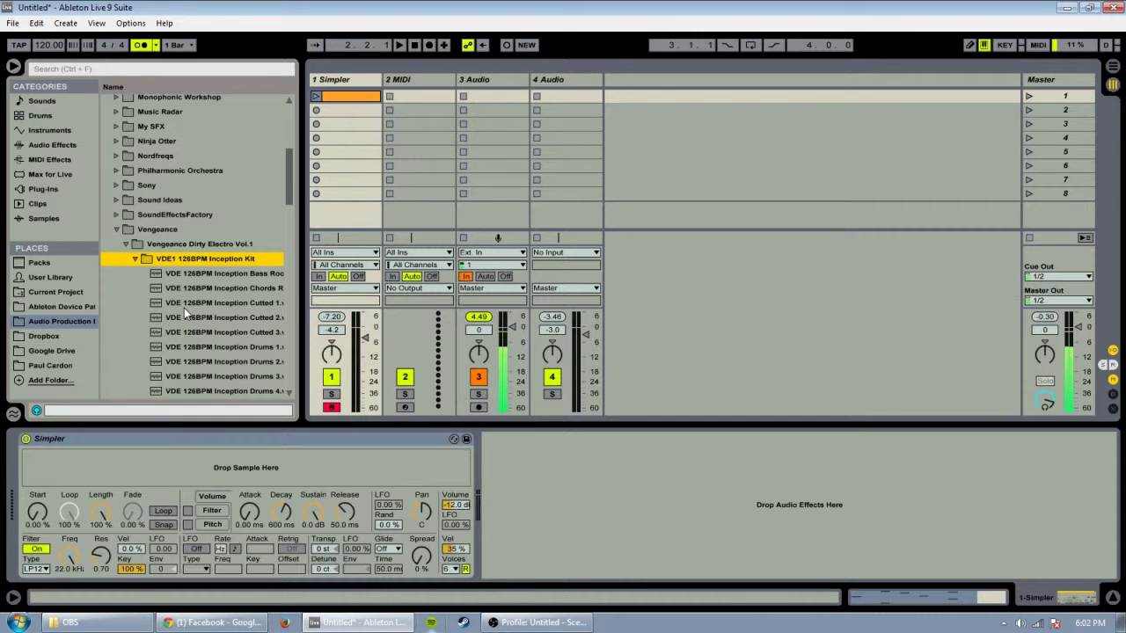
pyautogui.scroll(-2, 161, 333)
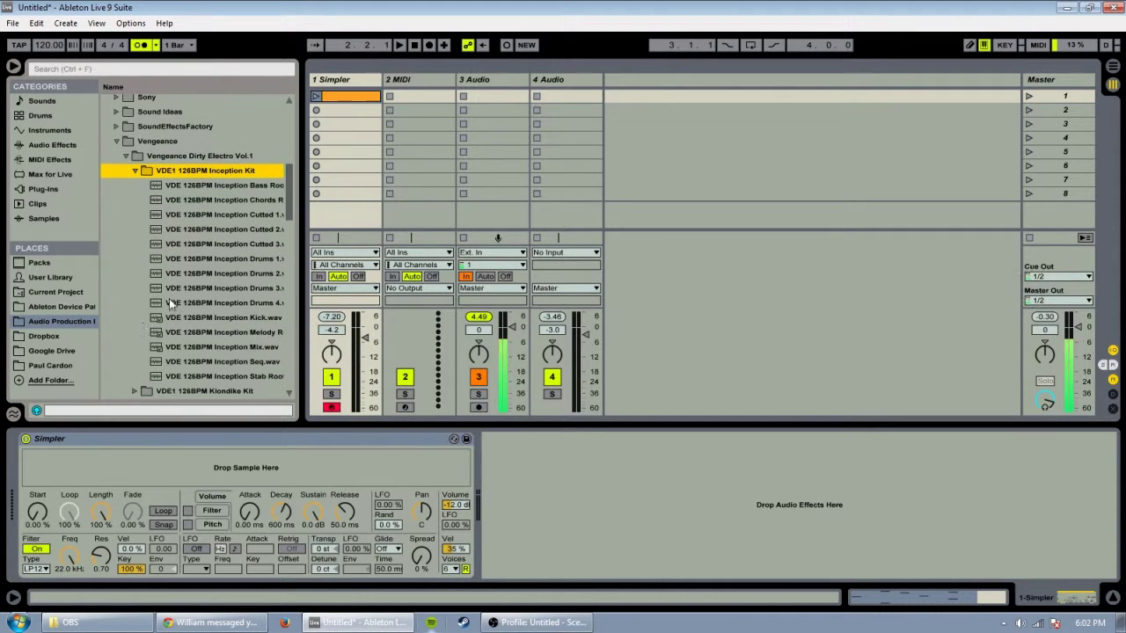
# Collapse the Inception Kit, Vengeance Dirty Electro Vol.1 and Vengeance folders
pyautogui.scroll(2, 190, 339)
pyautogui.press('Left')
pyautogui.press('Left')
pyautogui.press('Left')
pyautogui.press('Left')
pyautogui.press('Left')
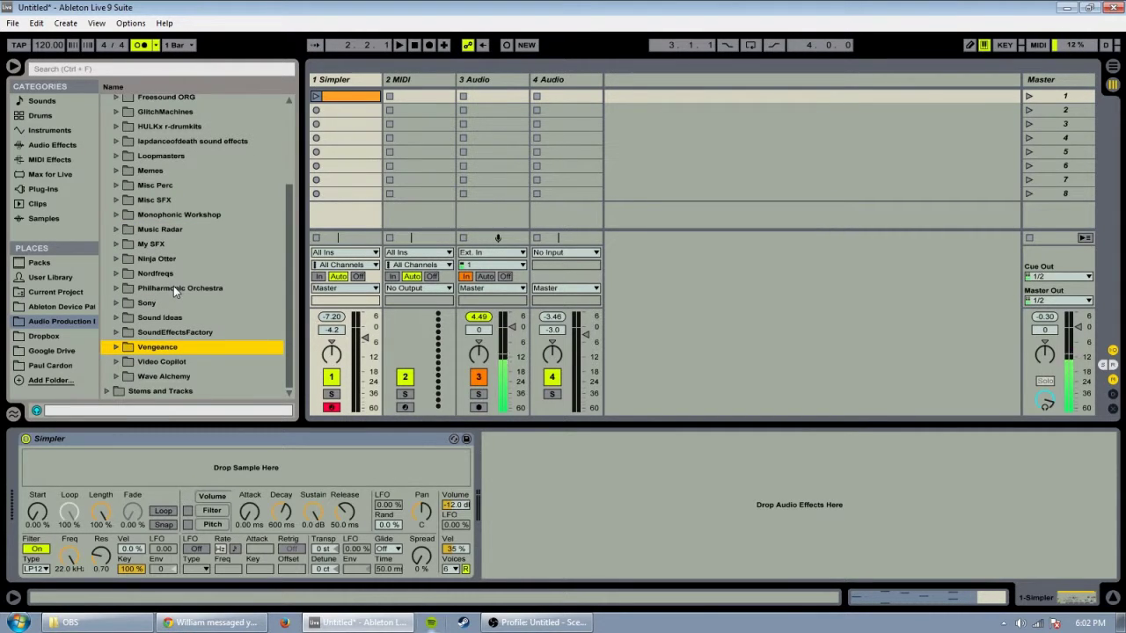
# Select the Simpler device, look through the sample folders and select the Memes folder
pyautogui.scroll(2, 189, 325)
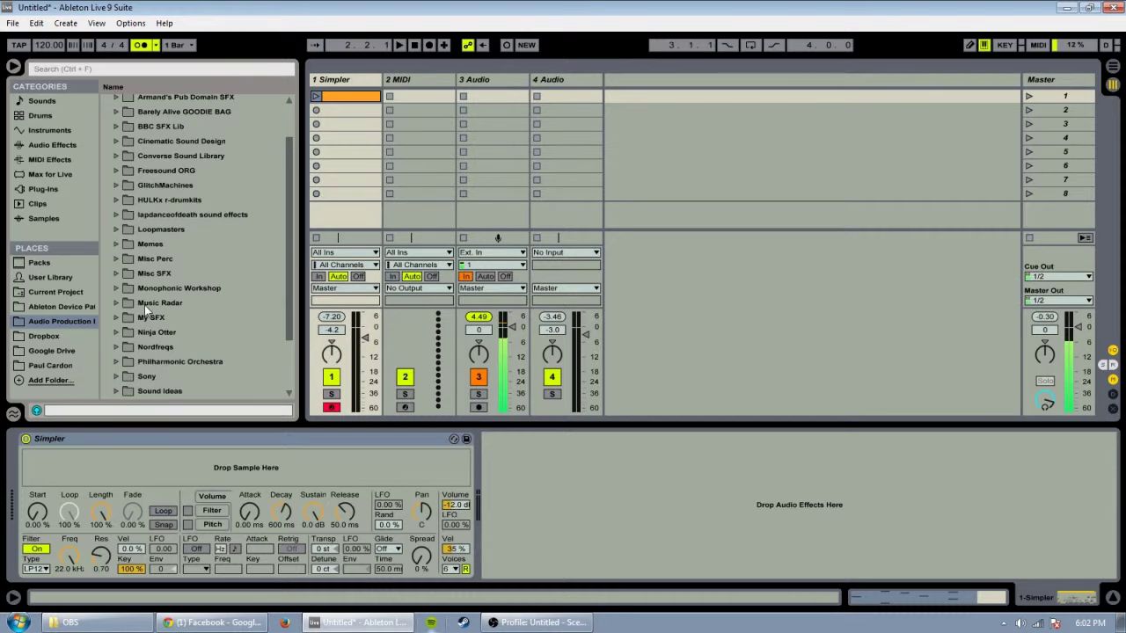
pyautogui.click(176, 433)
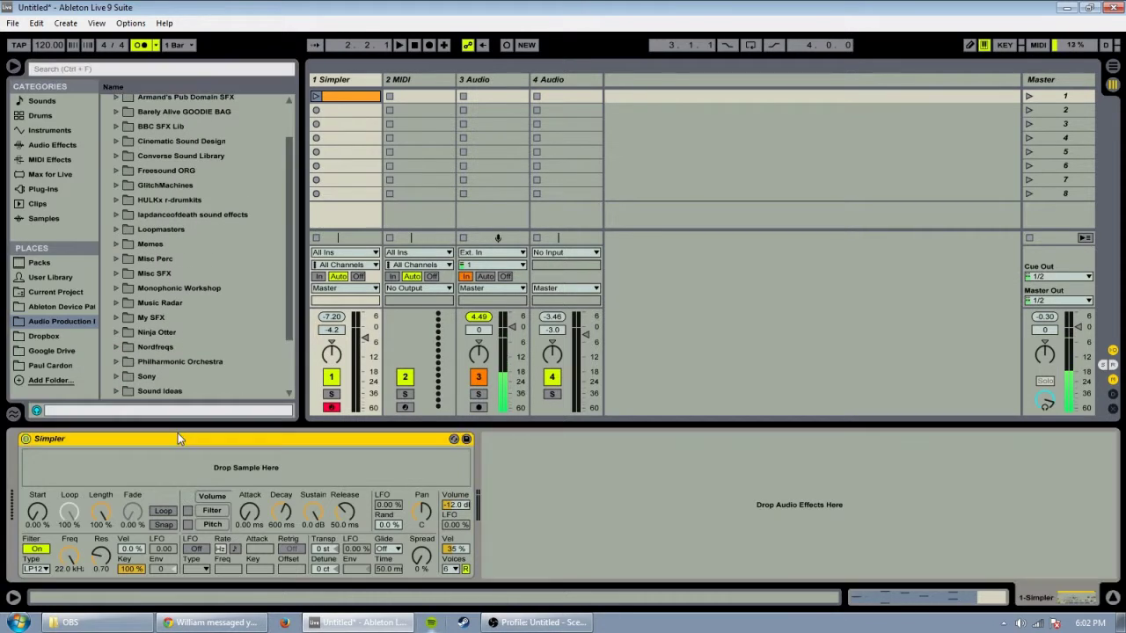
pyautogui.scroll(3, 182, 315)
pyautogui.scroll(-7, 183, 314)
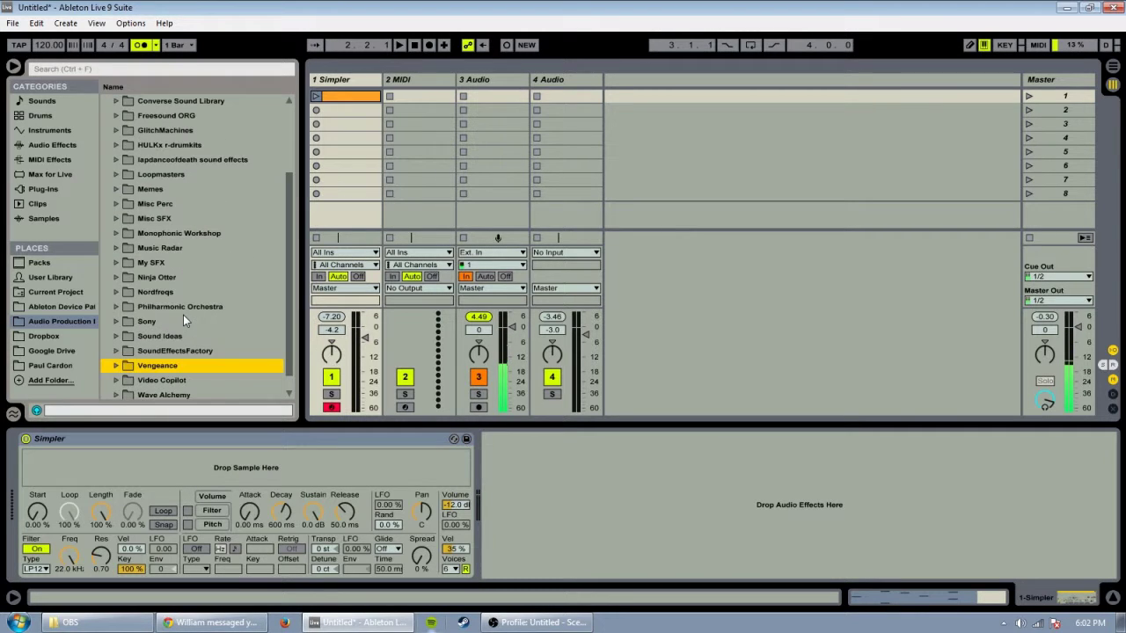
pyautogui.scroll(2, 178, 318)
pyautogui.click(147, 222)
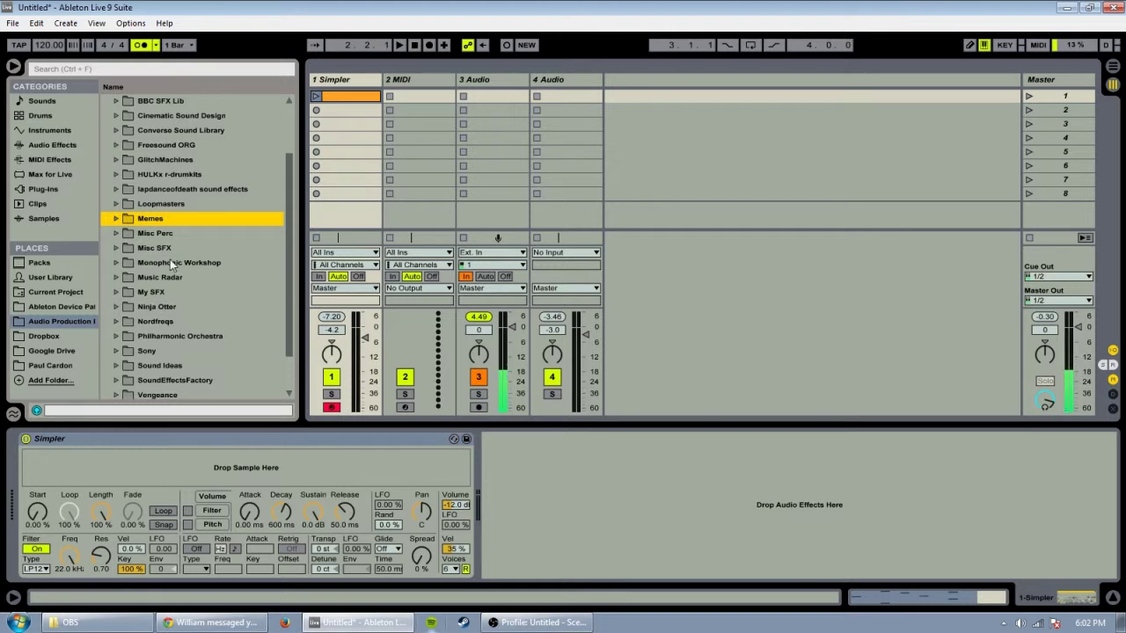
# Expand the Vengeance sample folder and look through the sample packs inside it
pyautogui.scroll(-3, 171, 260)
pyautogui.click(157, 350)
pyautogui.press('Right')
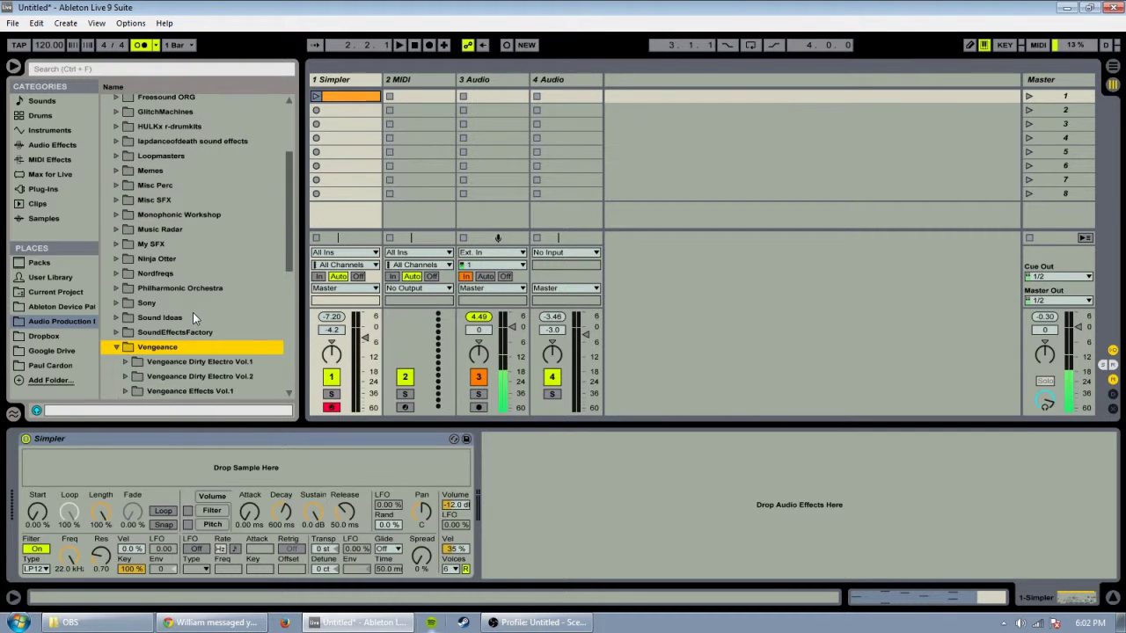
pyautogui.press('Left')
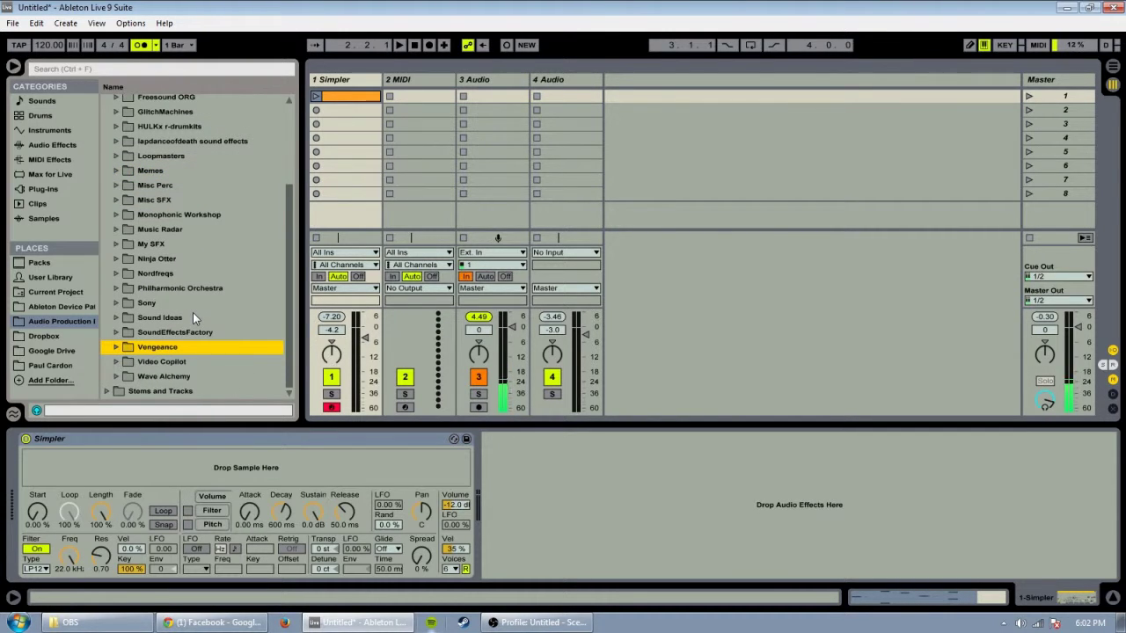
pyautogui.press('Right')
pyautogui.scroll(-12, 193, 312)
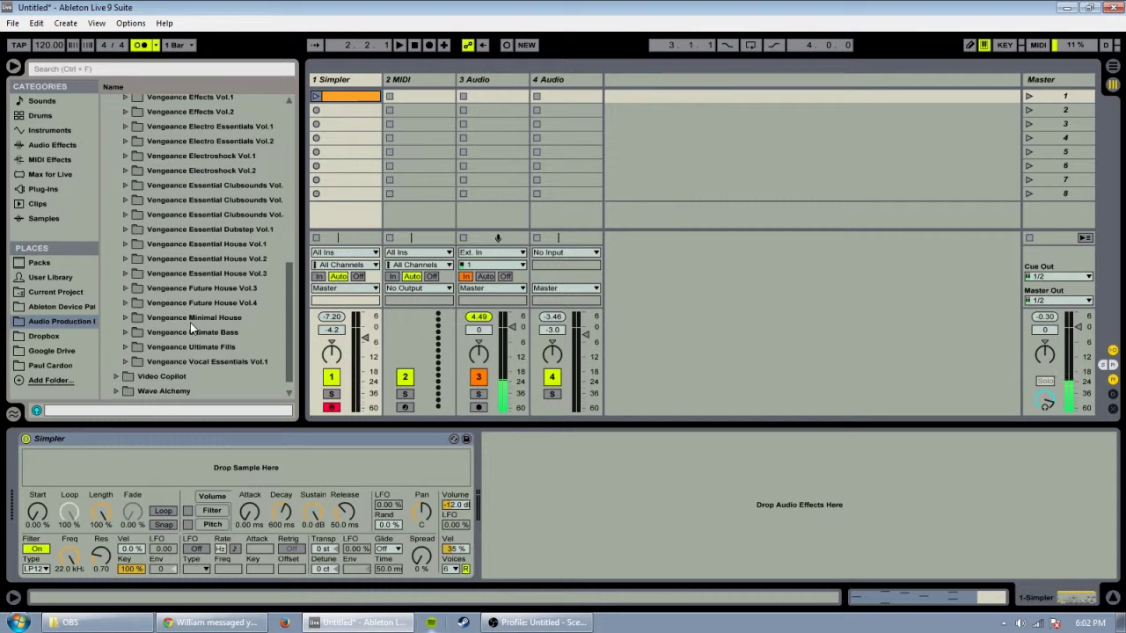
# Expand the Vengeance Ultimate Bass pack and its Vengeance Ultimate Bass C# subfolder to list the bass samples
pyautogui.click(229, 335)
pyautogui.press('Down')
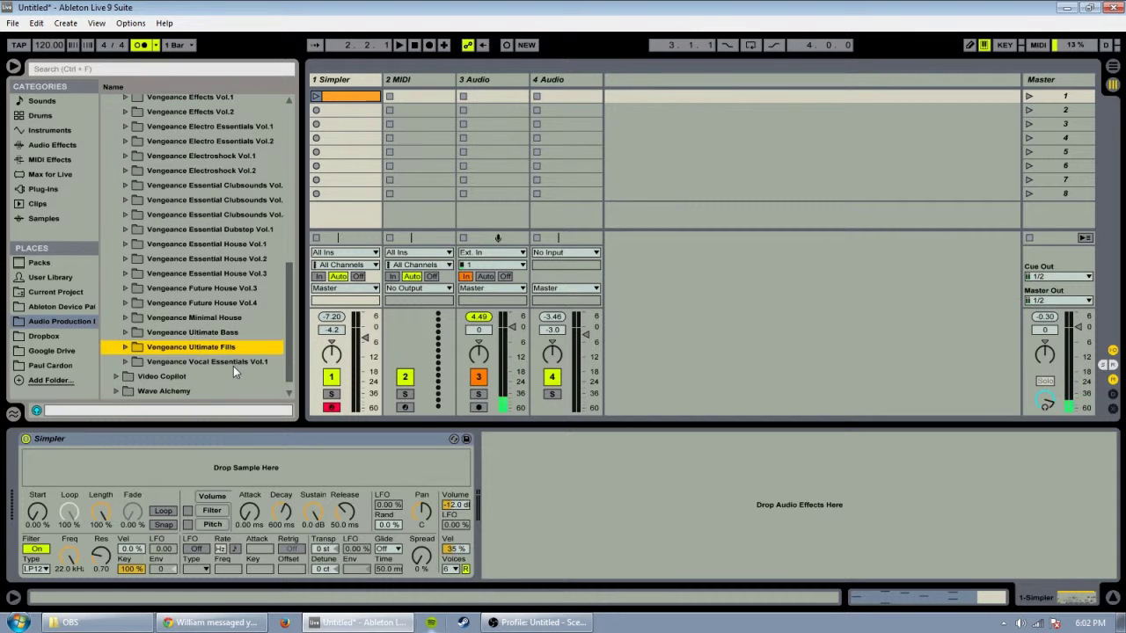
pyautogui.press('Up')
pyautogui.press('Right')
pyautogui.scroll(-2, 226, 341)
pyautogui.click(228, 318)
pyautogui.press('Right')
pyautogui.scroll(-2, 229, 318)
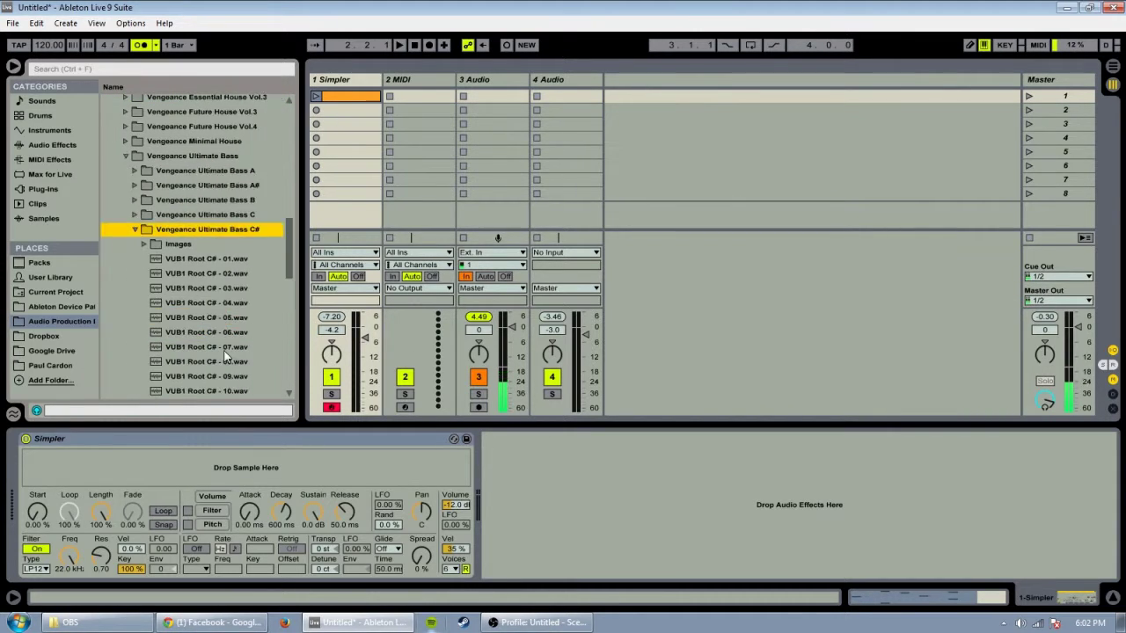
# Audition several of the Root C# bass samples and load VUB1 Root C# - 01.wav into the empty Simpler
pyautogui.click(218, 317)
pyautogui.click(226, 271)
pyautogui.press('Up')
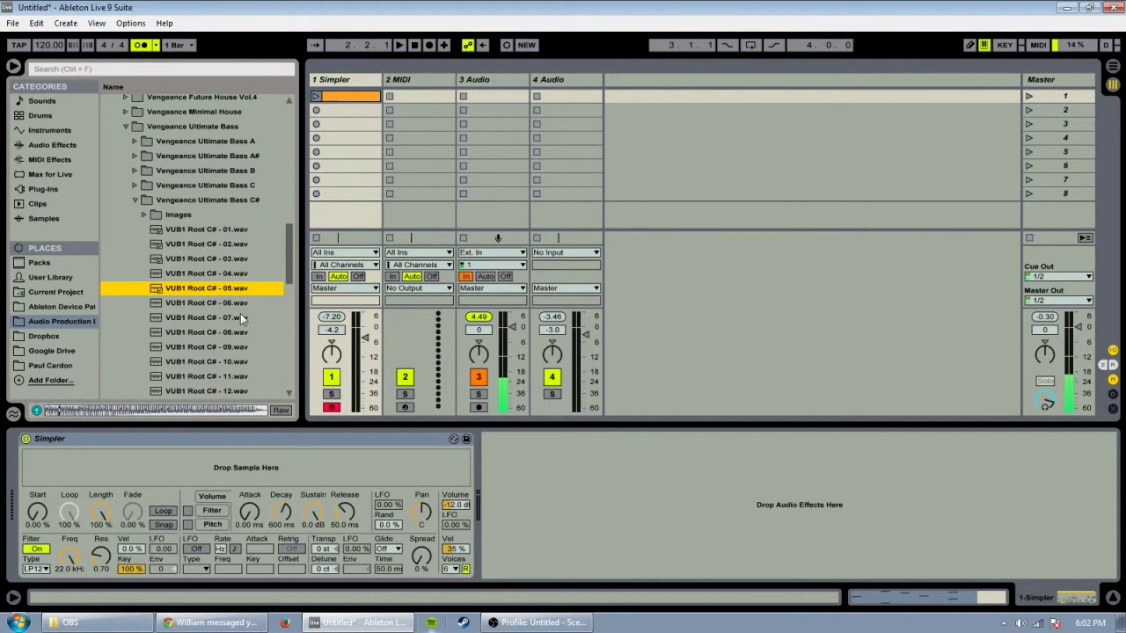
pyautogui.scroll(-2, 240, 313)
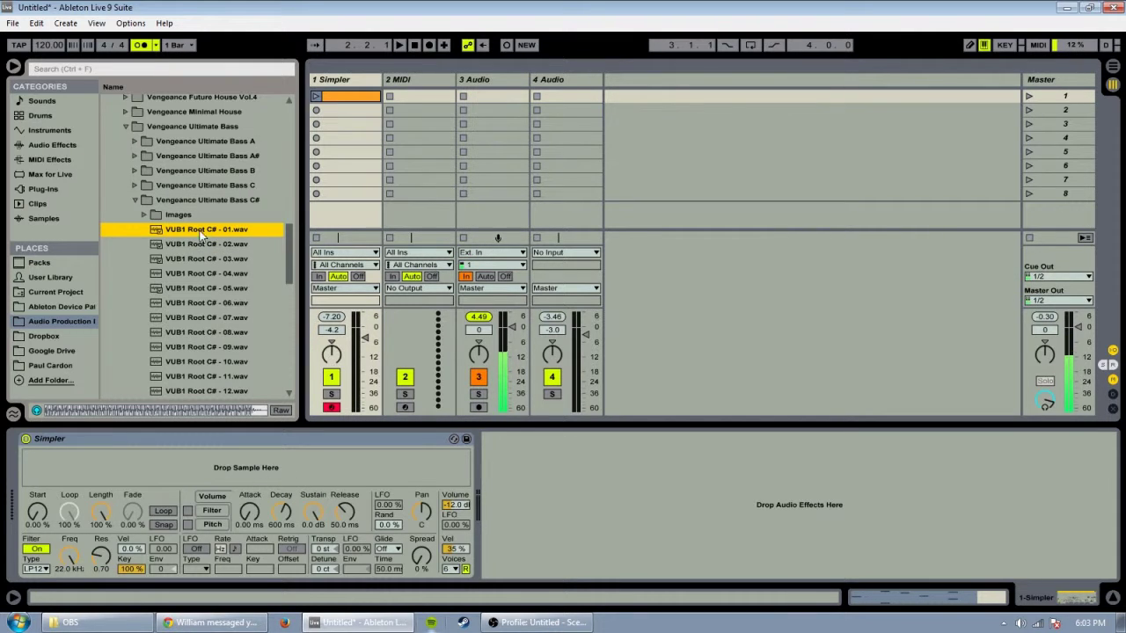
pyautogui.moveTo(195, 231); pyautogui.dragTo(250, 470)
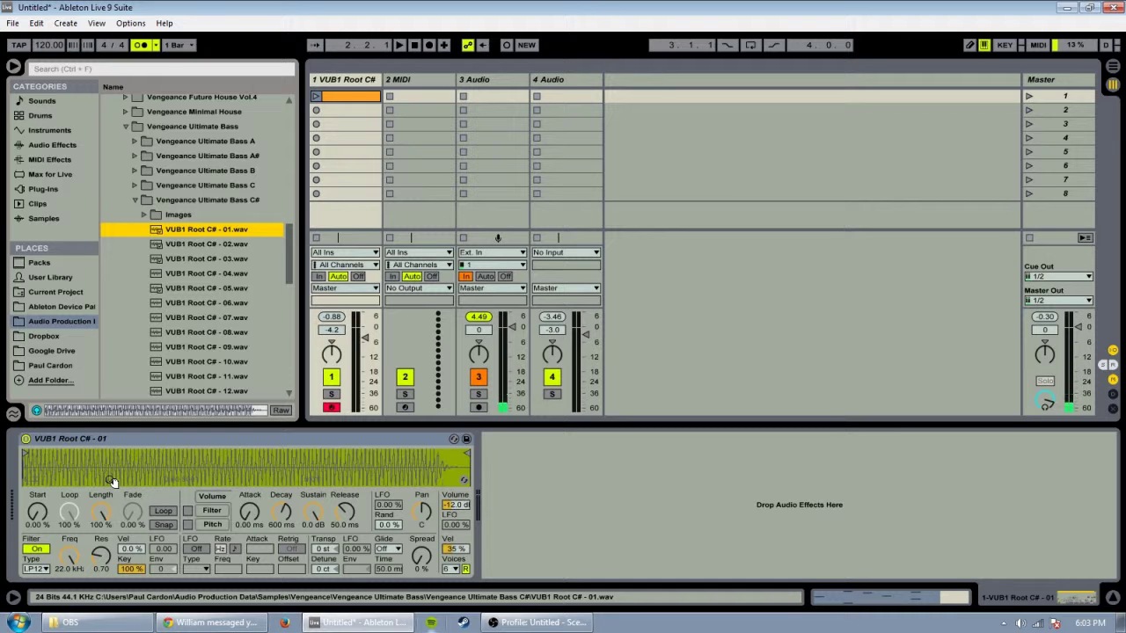
# Try the start and end markers on Simpler's waveform, leaving the full sample range in use
pyautogui.click(25, 451)
pyautogui.moveTo(26, 451)
pyautogui.mouseDown()
pyautogui.moveTo(353, 443)
pyautogui.moveTo(23, 454)
pyautogui.mouseUp()
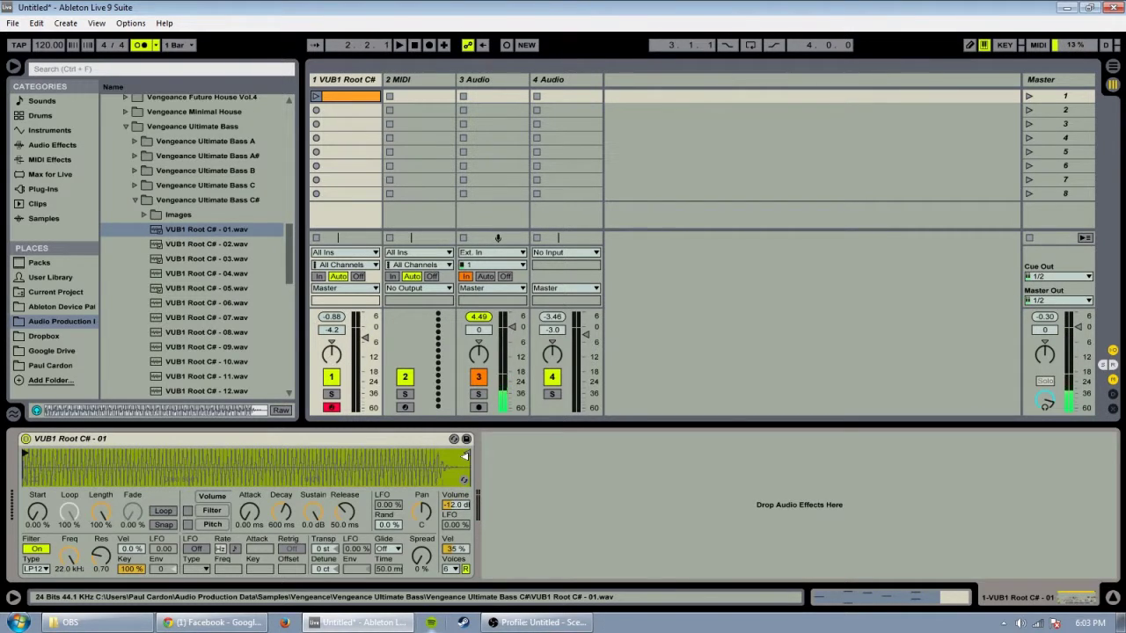
pyautogui.moveTo(466, 454)
pyautogui.mouseDown()
pyautogui.moveTo(206, 455)
pyautogui.moveTo(616, 457)
pyautogui.mouseUp()
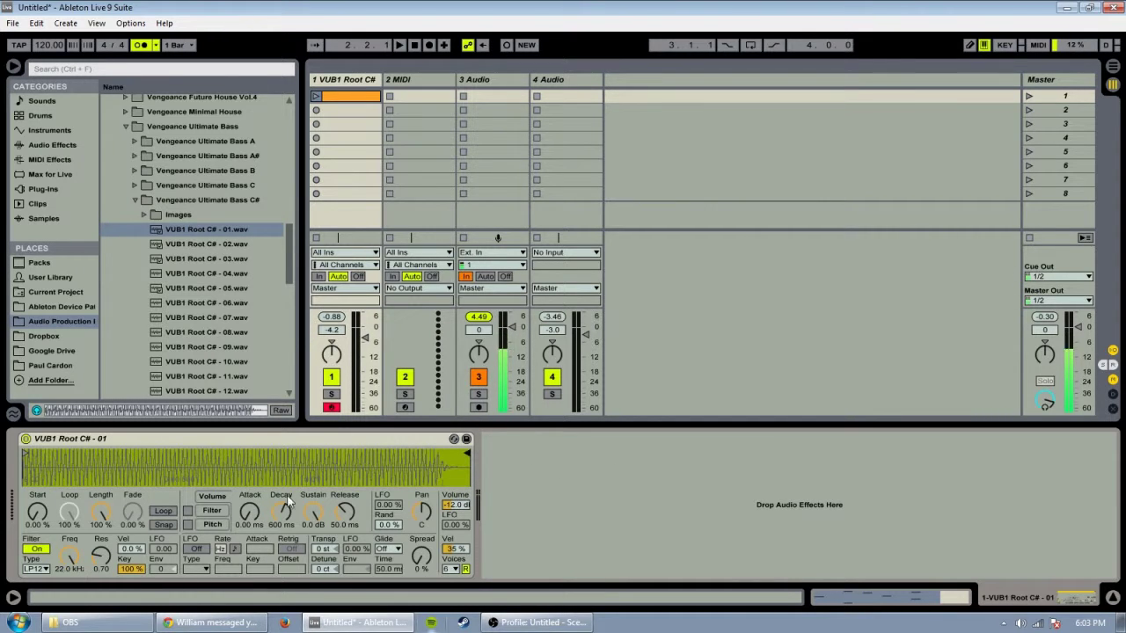
# Try the volume envelope's attack and release, with releases of 1.08 s and 3.71 ms, and set the release to 40.0 ms
pyautogui.moveTo(255, 514)
pyautogui.mouseDown()
pyautogui.moveTo(256, 482)
pyautogui.moveTo(256, 519)
pyautogui.mouseUp()
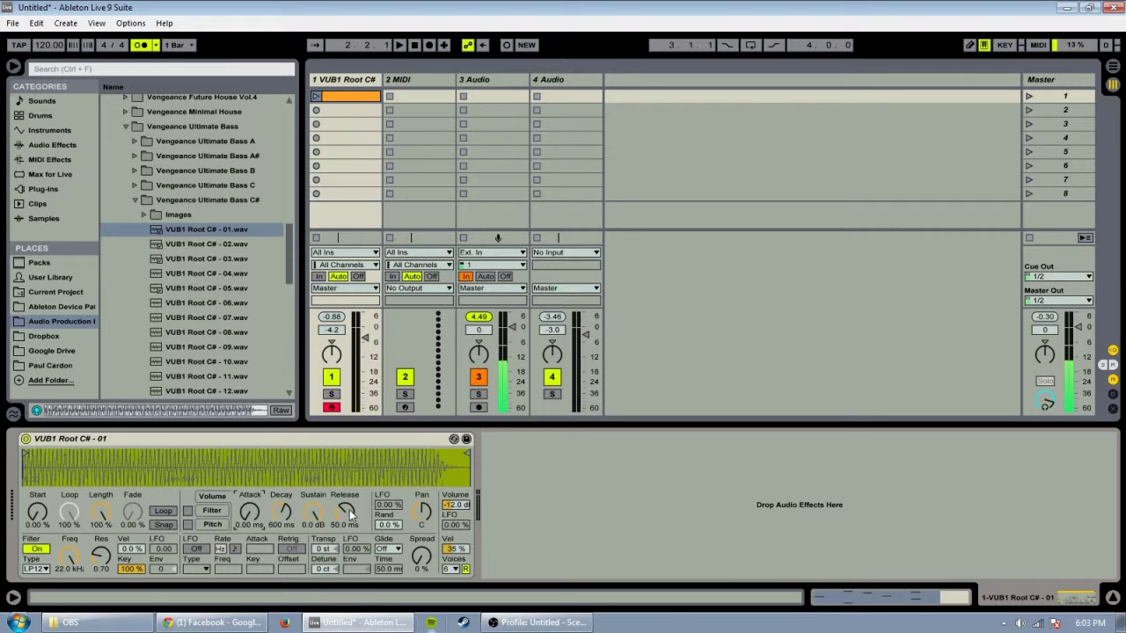
pyautogui.moveTo(347, 514); pyautogui.dragTo(347, 482)
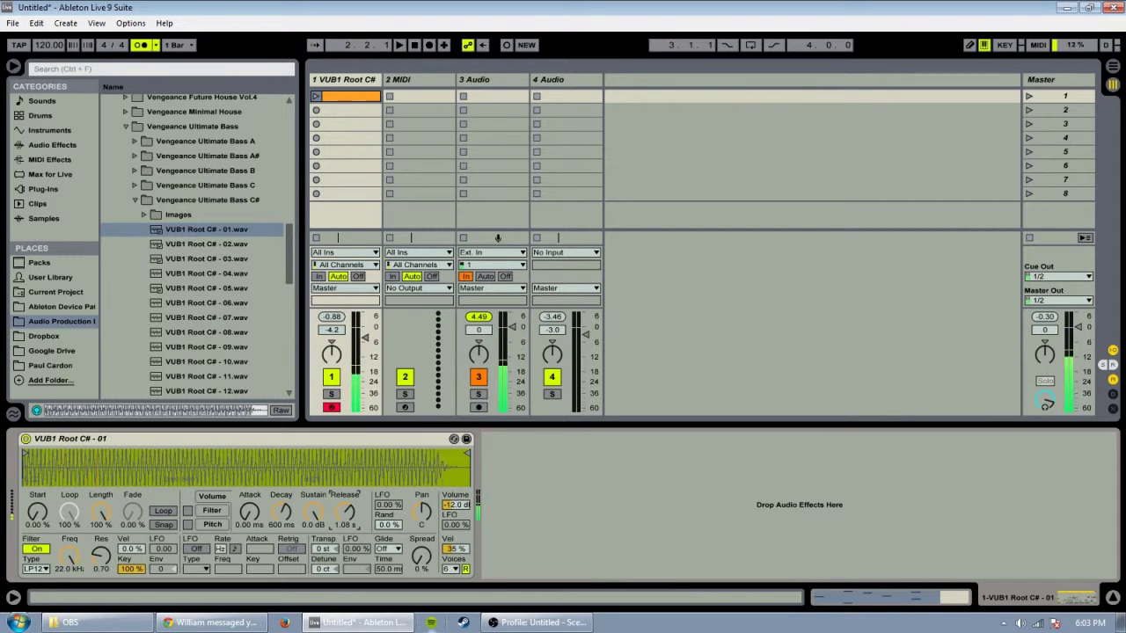
pyautogui.moveTo(347, 514); pyautogui.dragTo(344, 527)
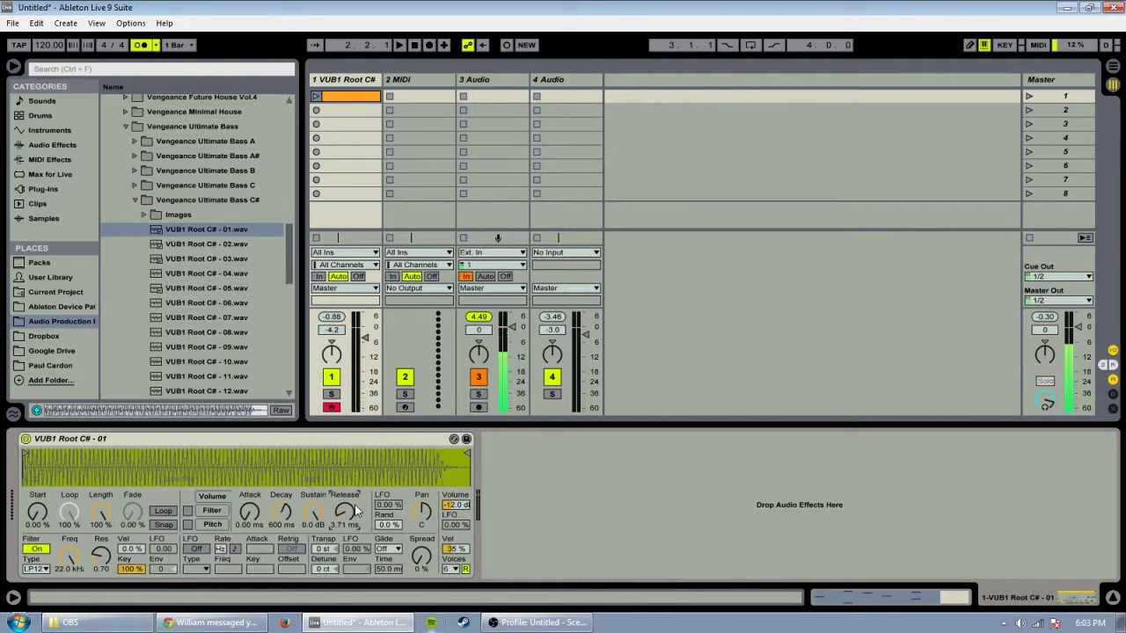
pyautogui.scroll(3, 356, 510)
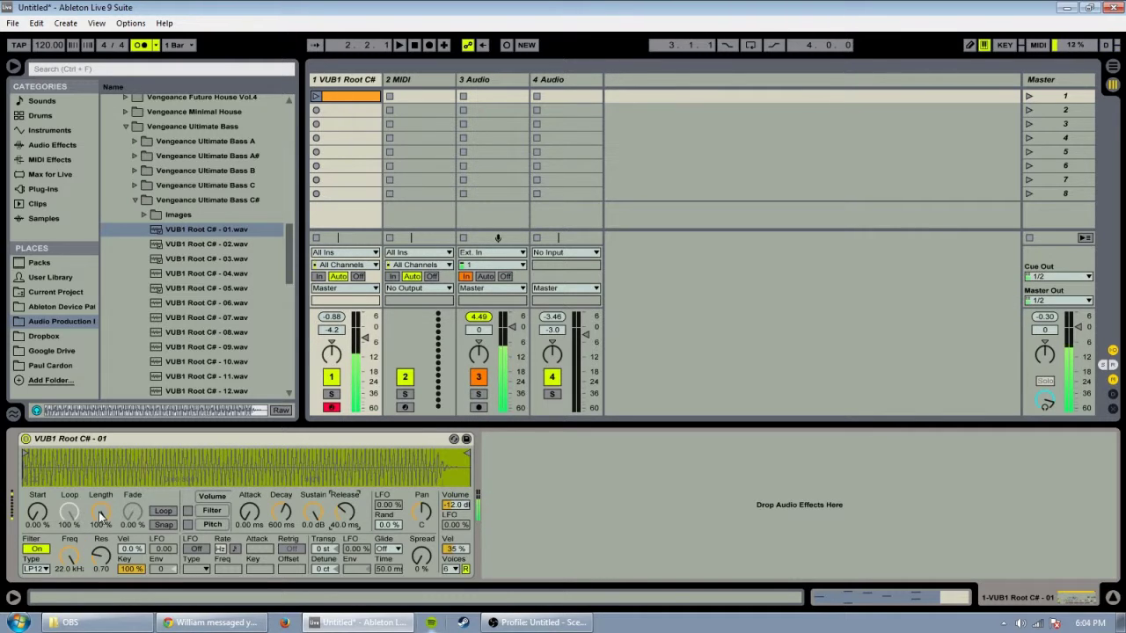
# Try looping with loop 65.9%, length 69.0% and fade 38.9%, switch looping off and restore the length to 100%
pyautogui.click(162, 511)
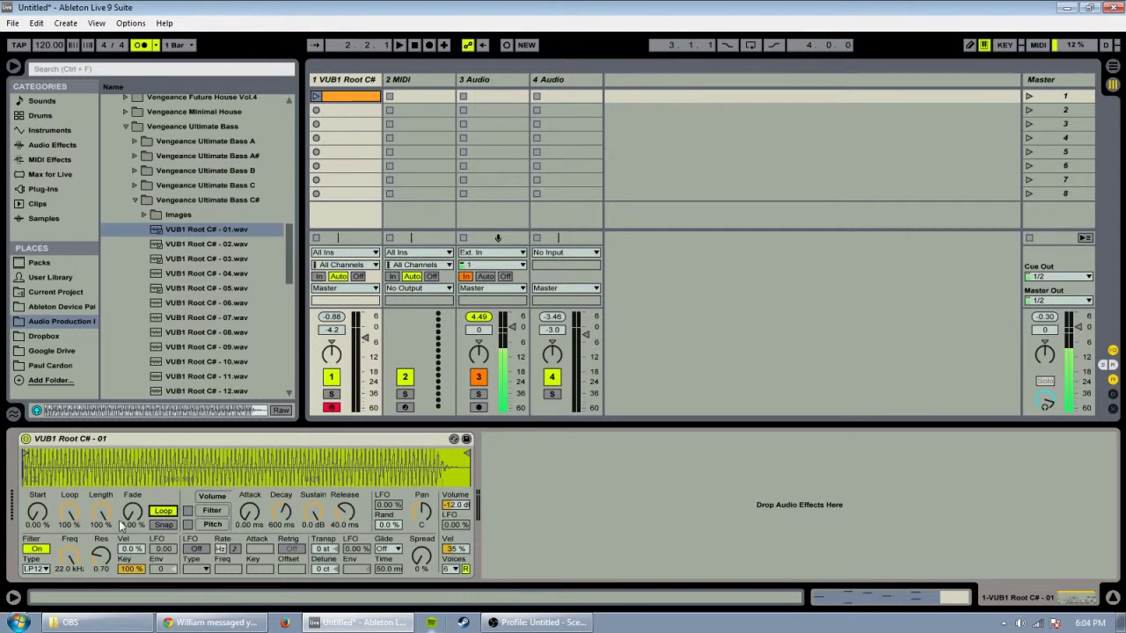
pyautogui.moveTo(74, 517); pyautogui.dragTo(132, 488)
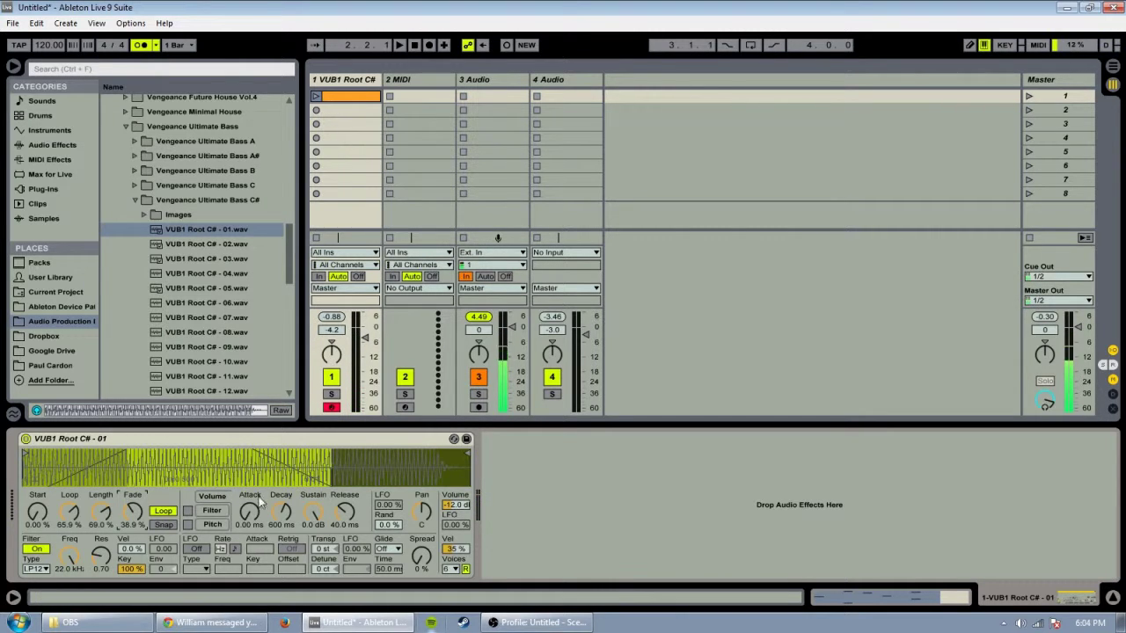
pyautogui.click(171, 513)
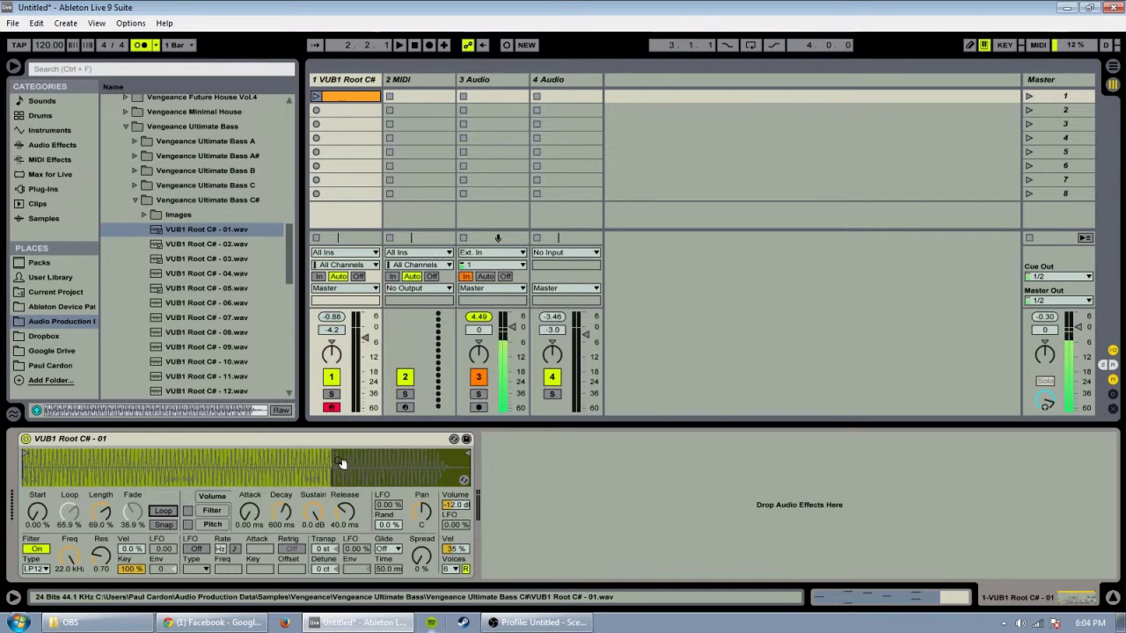
pyautogui.moveTo(102, 515); pyautogui.dragTo(102, 479)
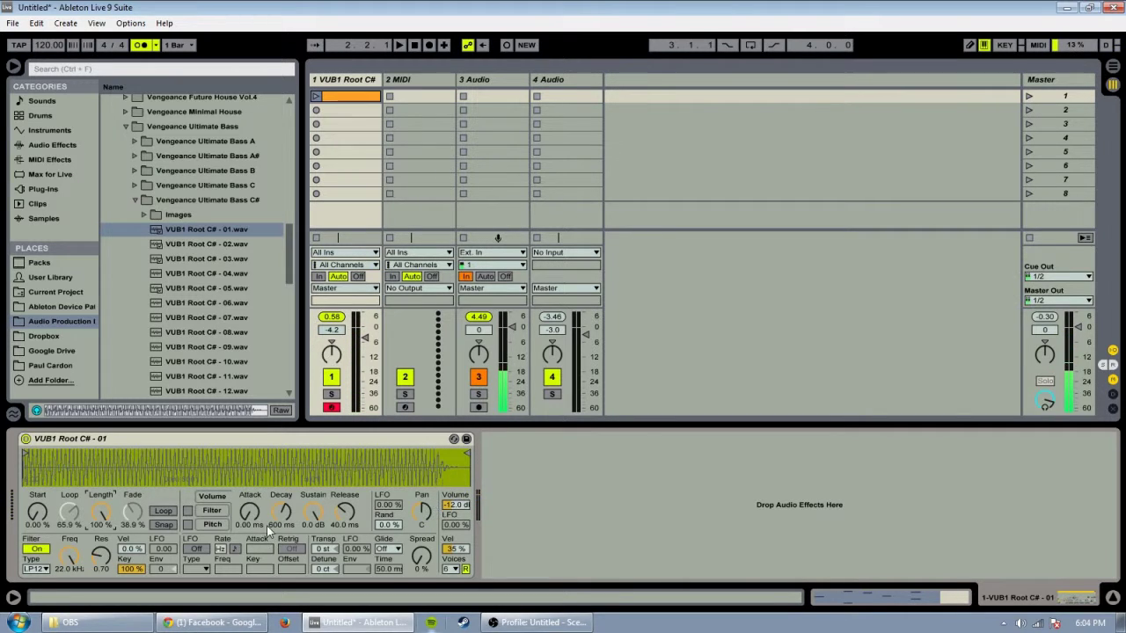
# Enable Simpler's filter envelope, try a resonance of 10.0 at 694 Hz, and set the LP12 filter to 1.24 kHz with resonance 1.24
pyautogui.click(220, 510)
pyautogui.click(188, 512)
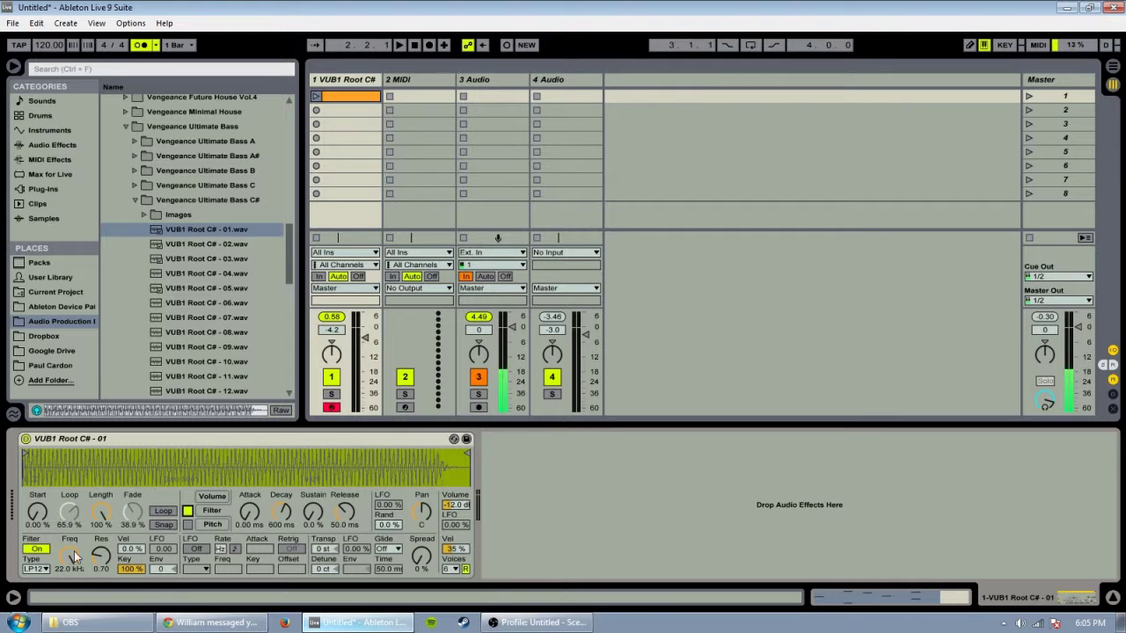
pyautogui.moveTo(70, 555); pyautogui.dragTo(44, 575)
pyautogui.click(40, 569)
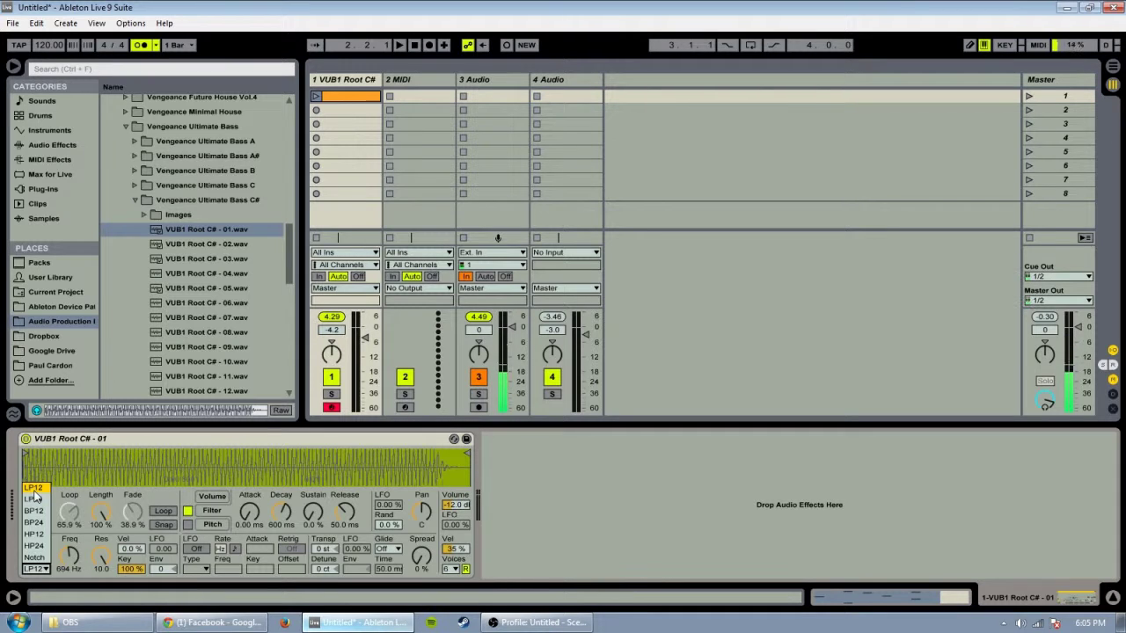
pyautogui.click(73, 554)
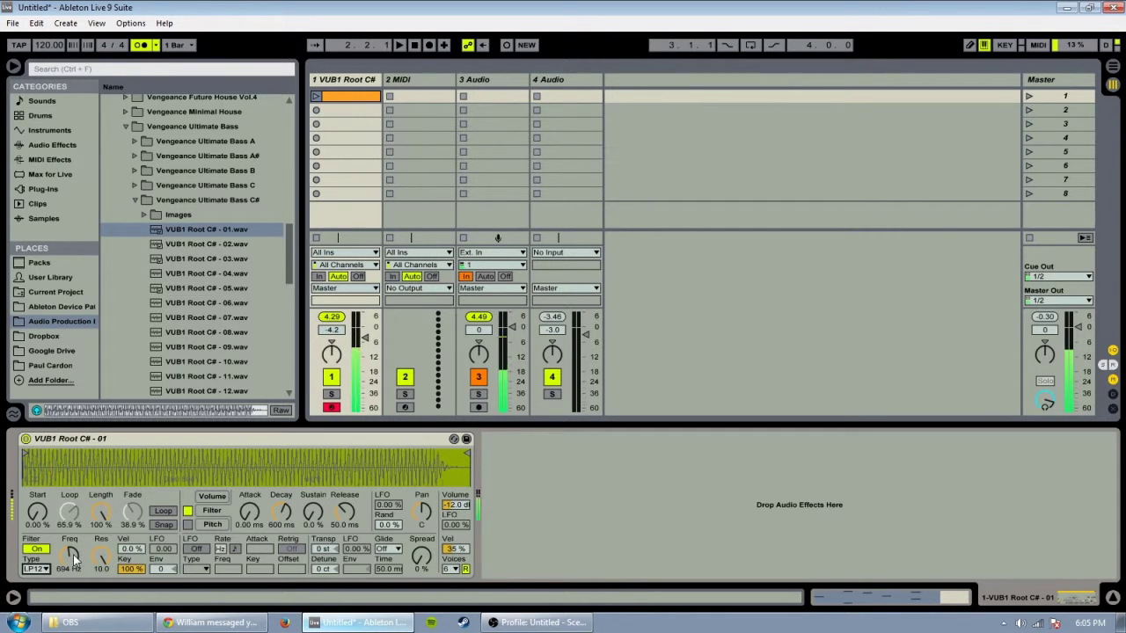
pyautogui.moveTo(73, 554); pyautogui.dragTo(74, 528)
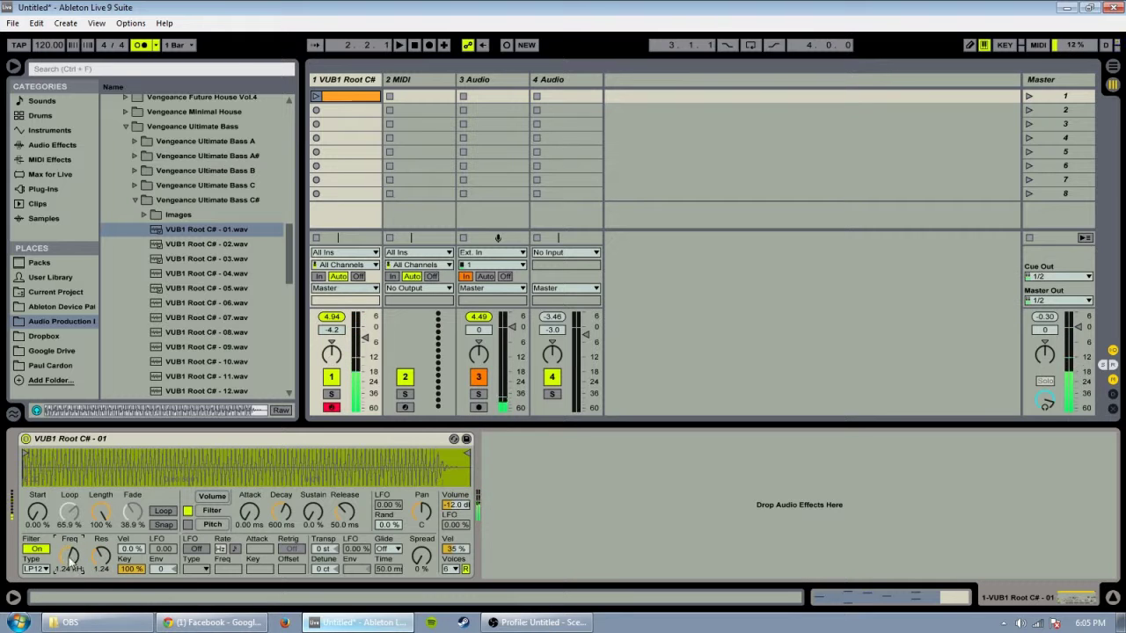
# Try the BP12 filter type while varying its frequency, and change the filter to HP12 at 137 Hz
pyautogui.click(37, 569)
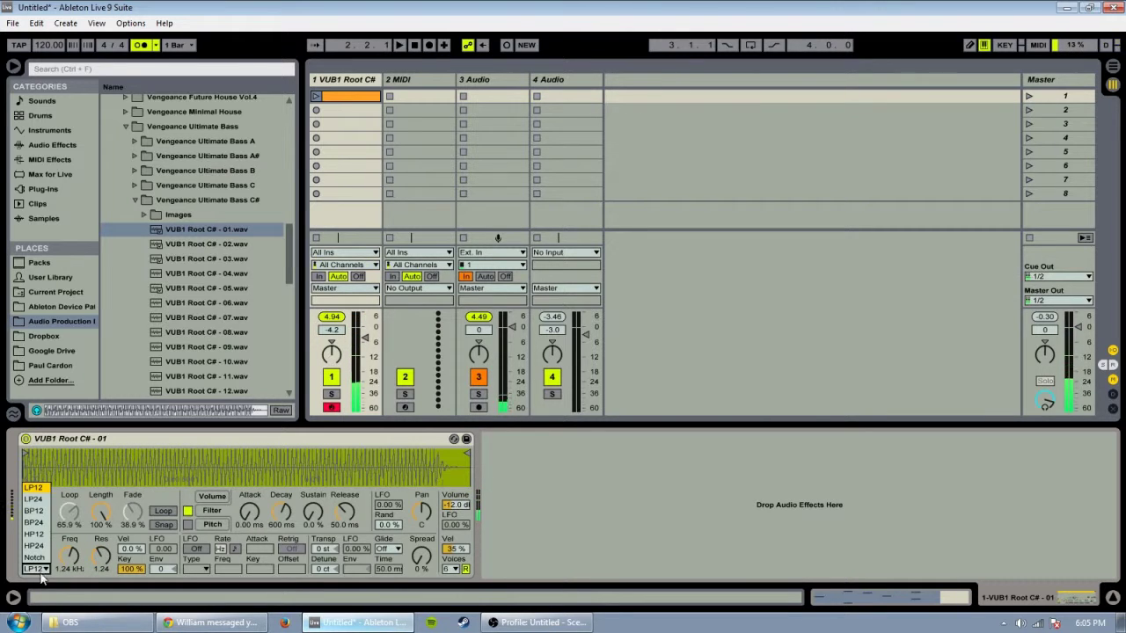
pyautogui.click(34, 512)
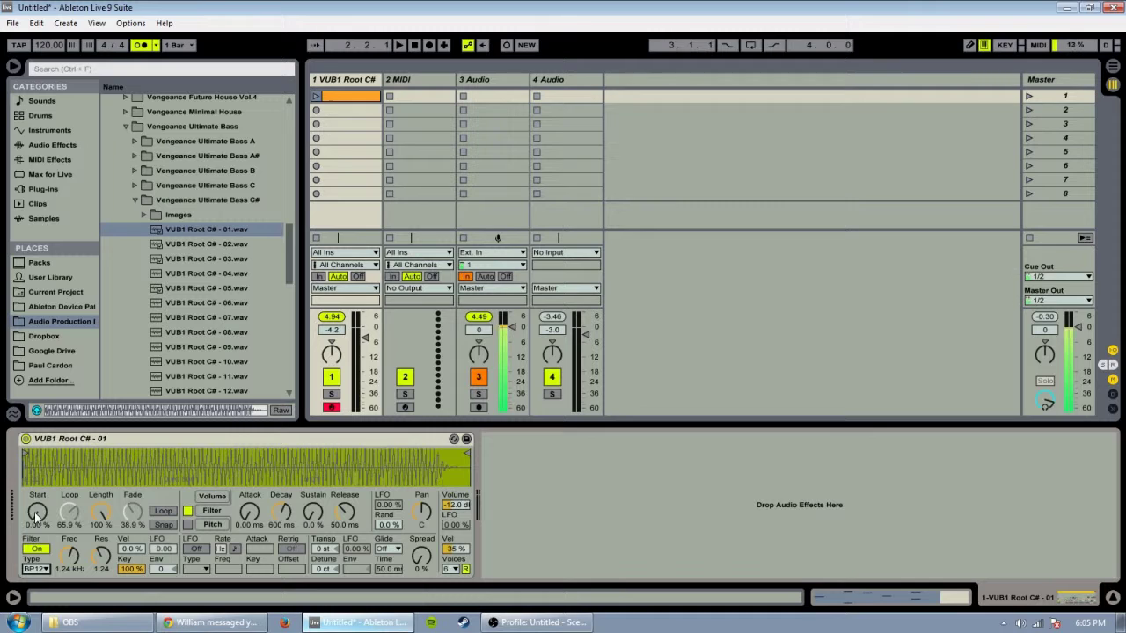
pyautogui.moveTo(70, 554); pyautogui.dragTo(69, 557)
pyautogui.click(37, 569)
pyautogui.click(36, 523)
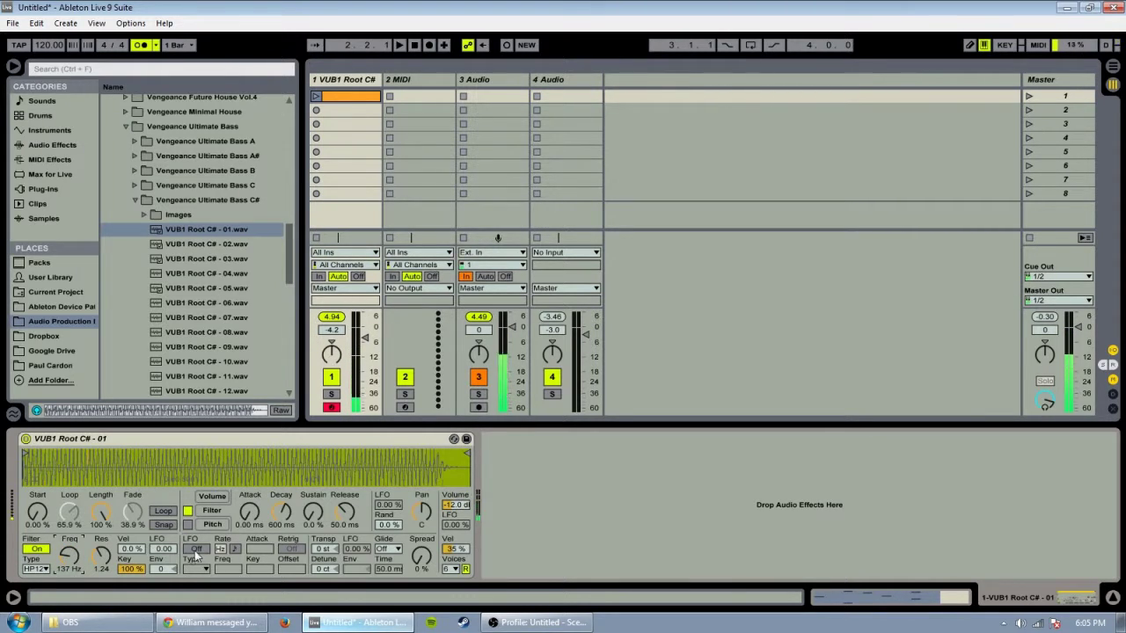
# Turn on Simpler's LFO, set its amount on the filter to 23.8 and its rate to 9.14 Hz
pyautogui.click(197, 549)
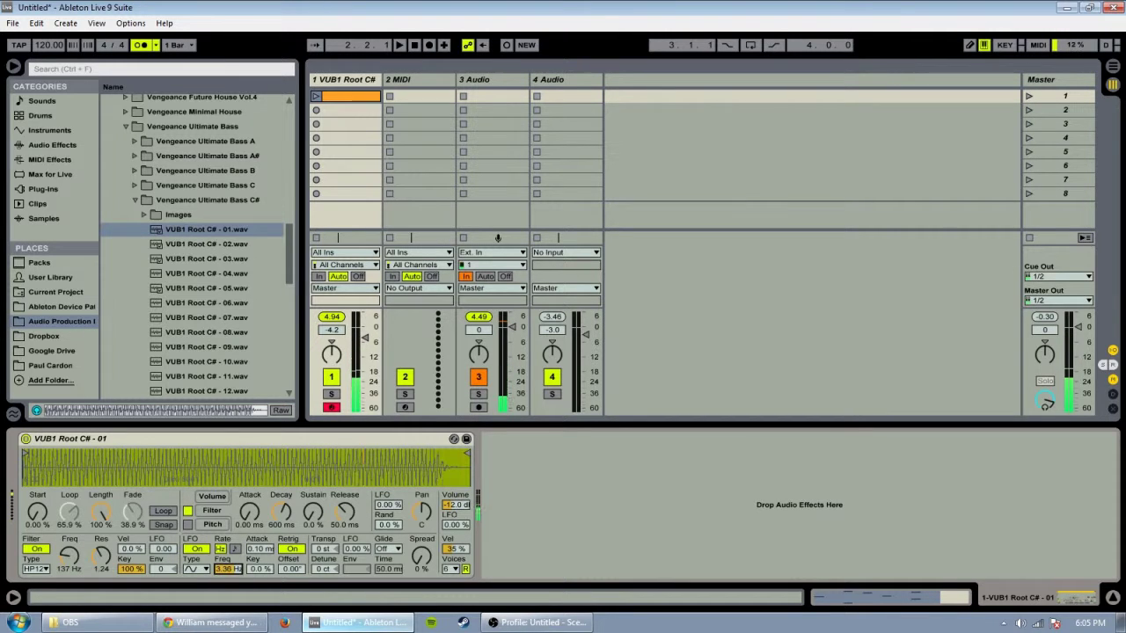
pyautogui.click(225, 569)
pyautogui.moveTo(171, 549); pyautogui.dragTo(170, 532)
pyautogui.moveTo(225, 569)
pyautogui.mouseDown()
pyautogui.moveTo(225, 545)
pyautogui.moveTo(225, 582)
pyautogui.mouseUp()
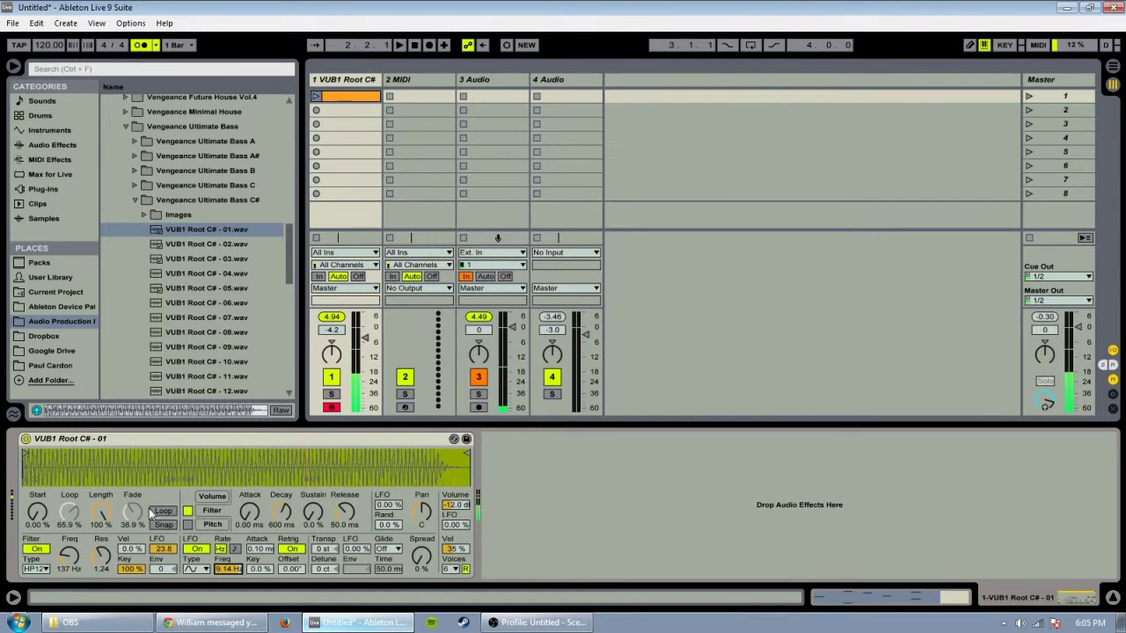
# Turn looping on with length 83.3%, and set the filter to 30.0 Hz, LFO amount 0.00, envelope amount 65 and envelope attack 415 ms
pyautogui.click(162, 511)
pyautogui.moveTo(101, 516); pyautogui.dragTo(59, 550)
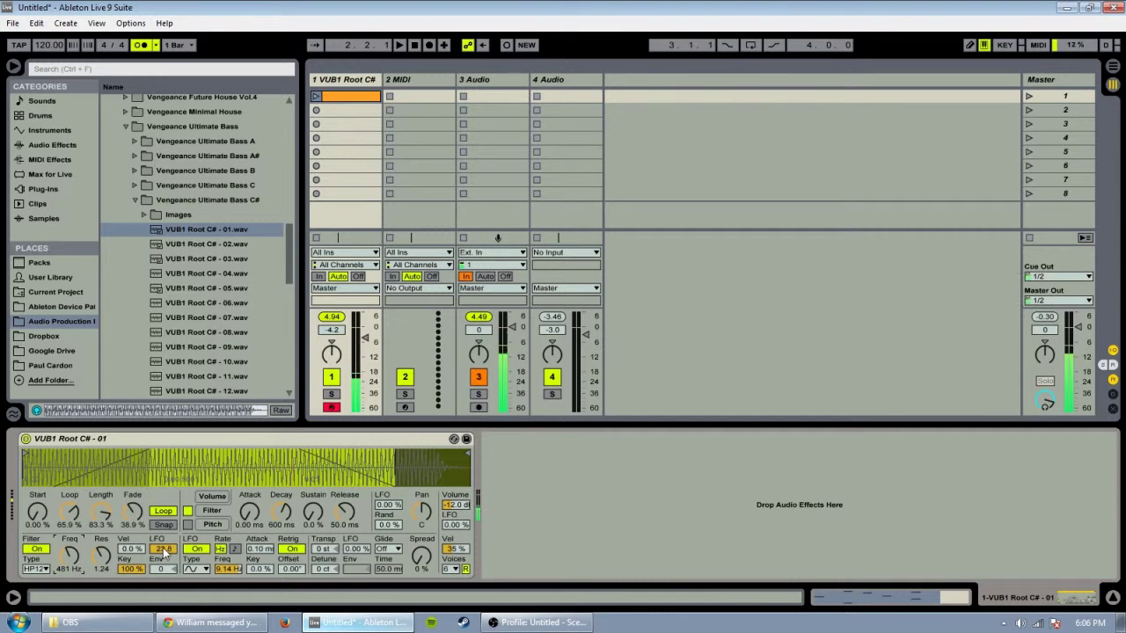
pyautogui.moveTo(162, 552)
pyautogui.mouseDown()
pyautogui.moveTo(162, 538)
pyautogui.moveTo(161, 559)
pyautogui.mouseUp()
pyautogui.moveTo(251, 517); pyautogui.dragTo(253, 507)
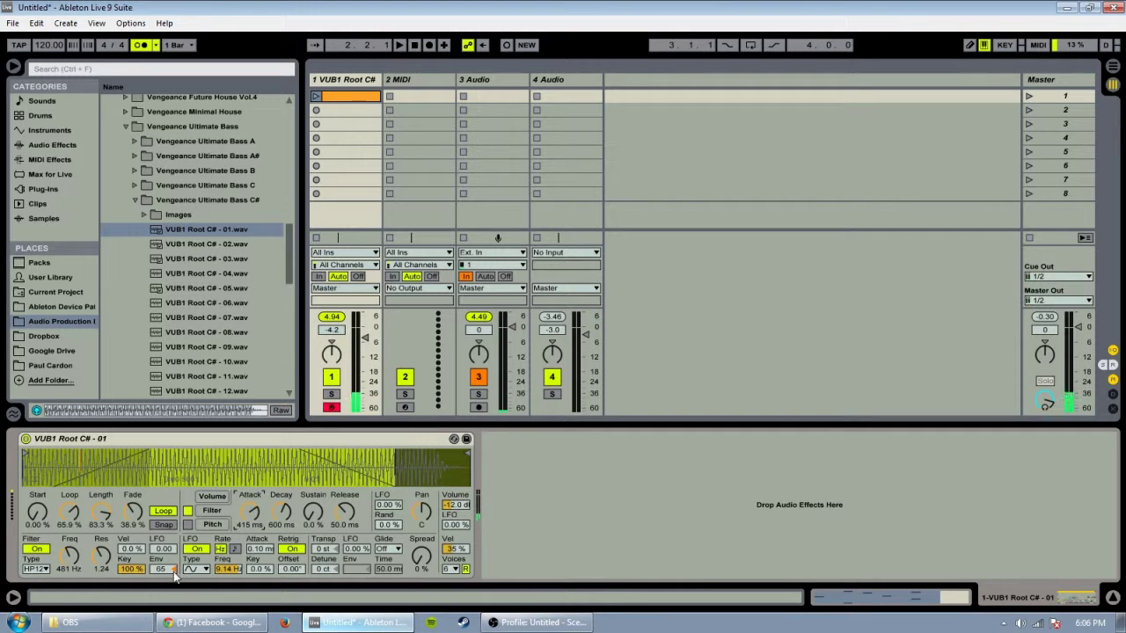
pyautogui.moveTo(68, 558); pyautogui.dragTo(68, 601)
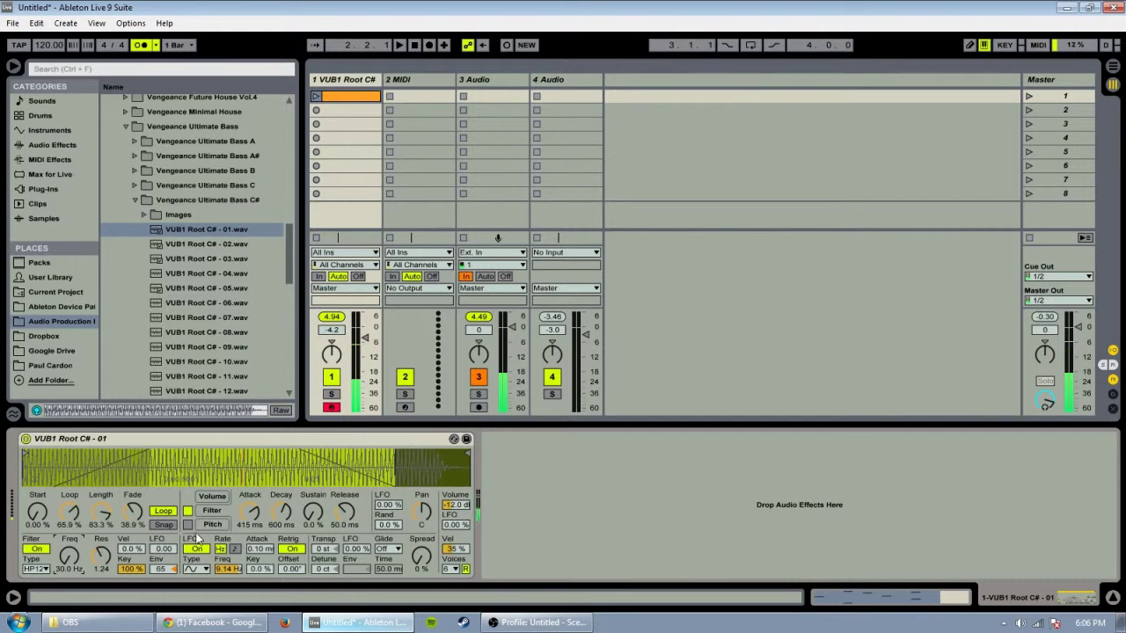
# Enable Simpler's pitch envelope and set its amount to +19 st and its sustain to 100%
pyautogui.click(213, 496)
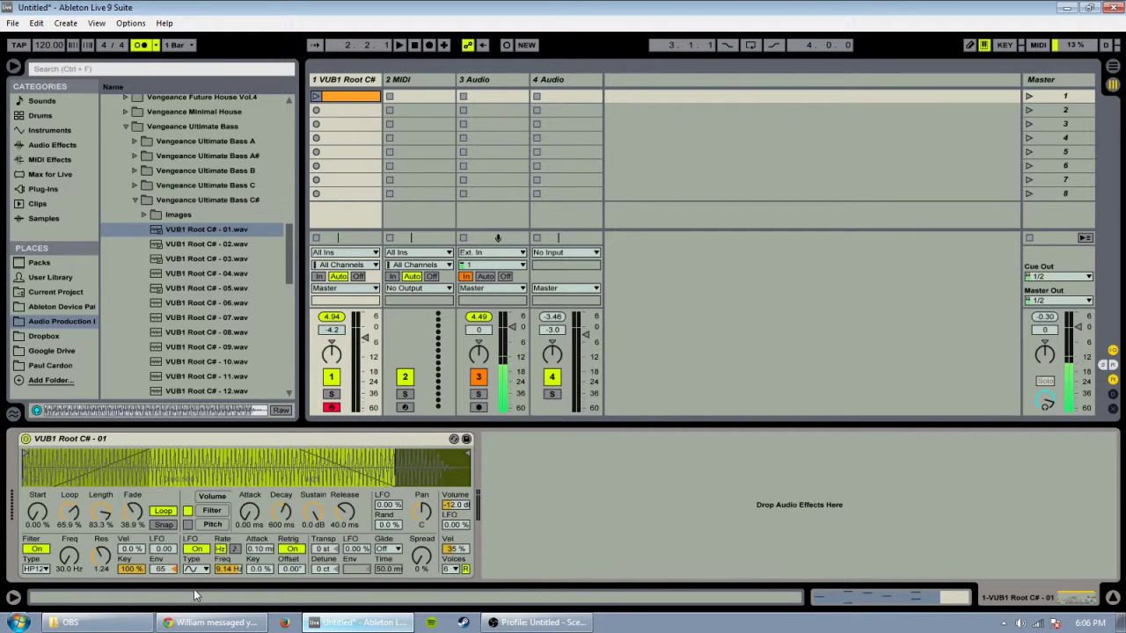
pyautogui.click(189, 525)
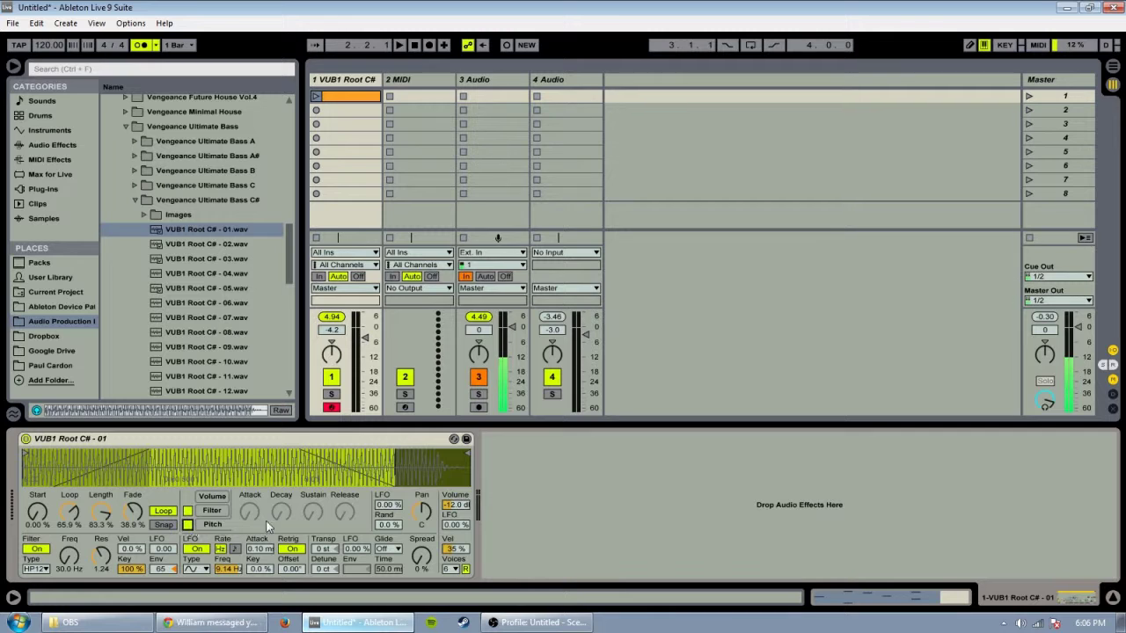
pyautogui.click(188, 524)
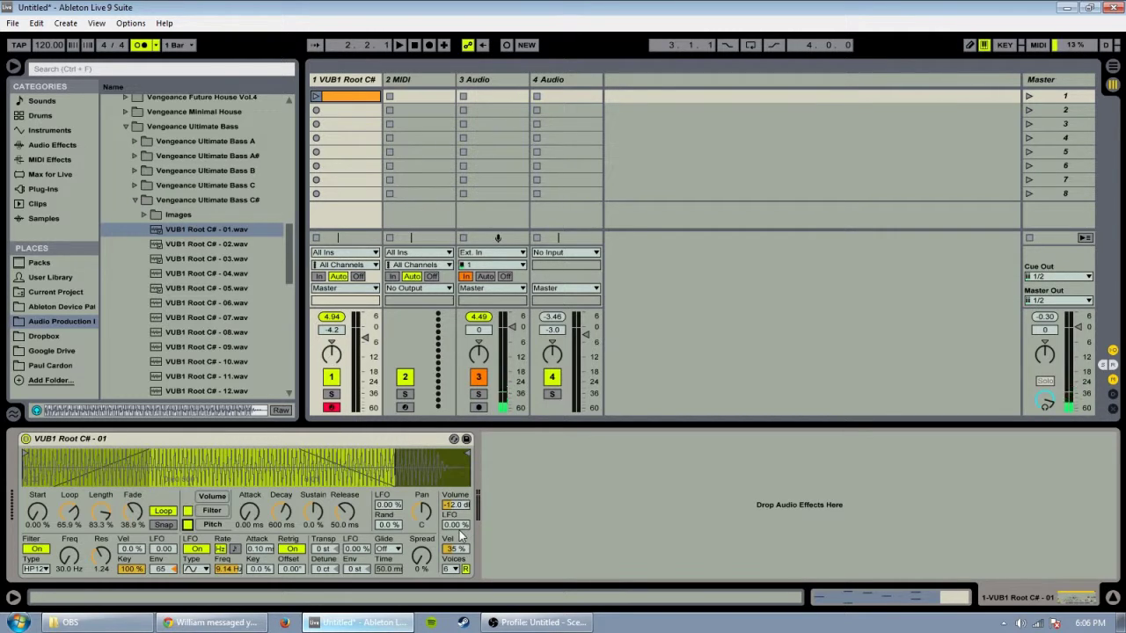
pyautogui.moveTo(250, 524)
pyautogui.mouseDown()
pyautogui.moveTo(250, 510)
pyautogui.moveTo(250, 527)
pyautogui.mouseUp()
pyautogui.moveTo(353, 570); pyautogui.dragTo(353, 553)
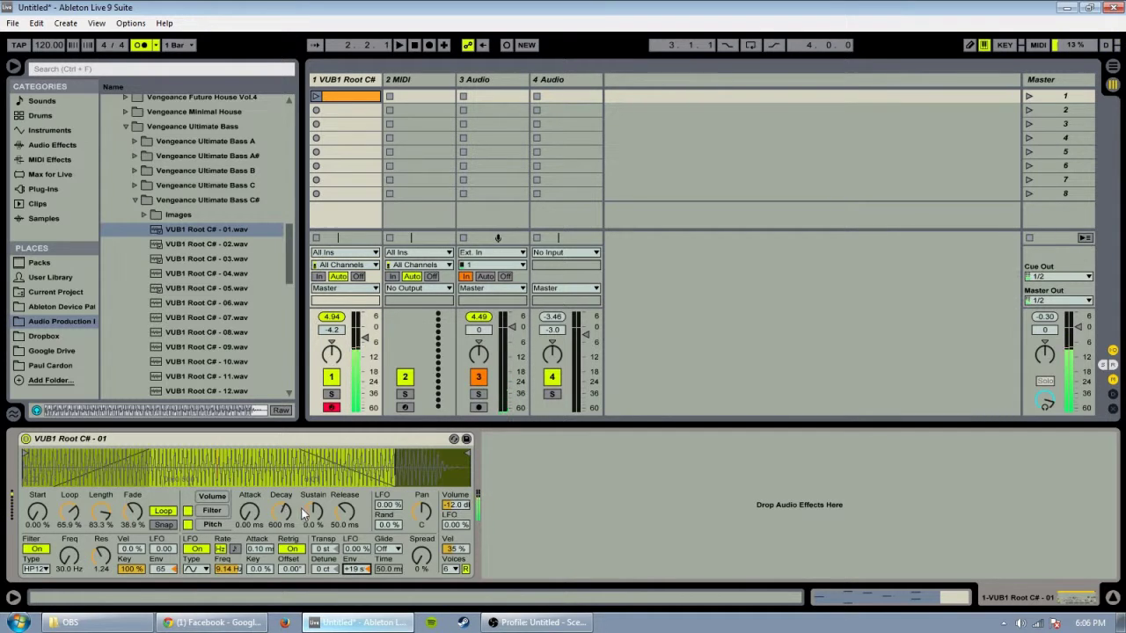
pyautogui.moveTo(303, 514); pyautogui.dragTo(303, 475)
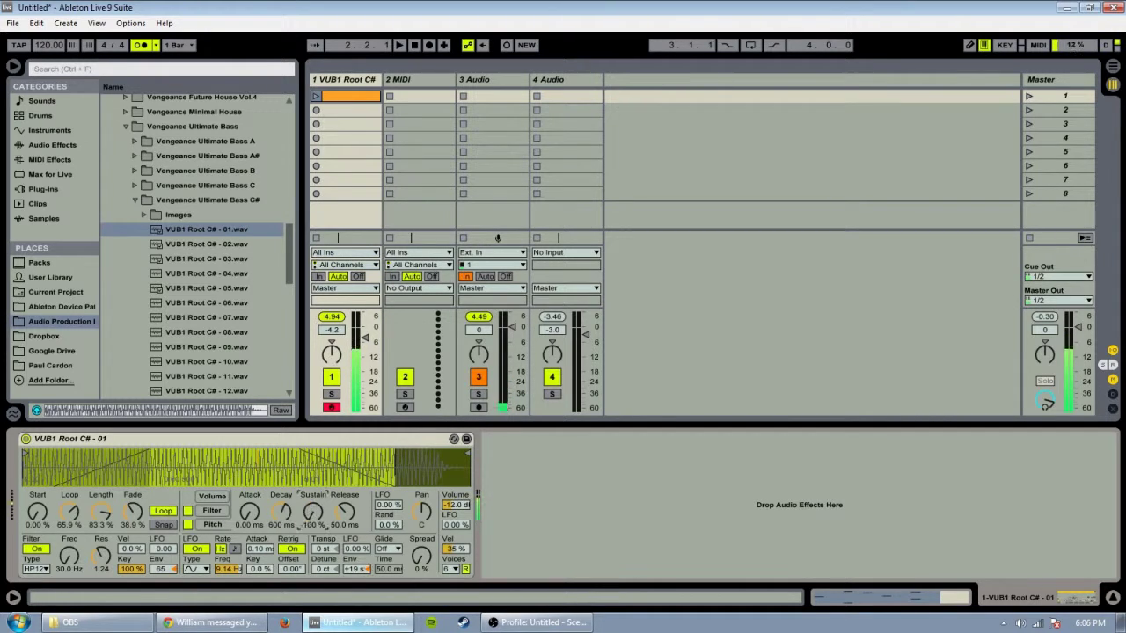
# Set Simpler's pitch envelope sustain to 0.0% and decay to 2.82 s, and turn its filter off
pyautogui.doubleClick(318, 500)
pyautogui.moveTo(277, 522)
pyautogui.mouseDown()
pyautogui.moveTo(276, 497)
pyautogui.moveTo(276, 515)
pyautogui.mouseUp()
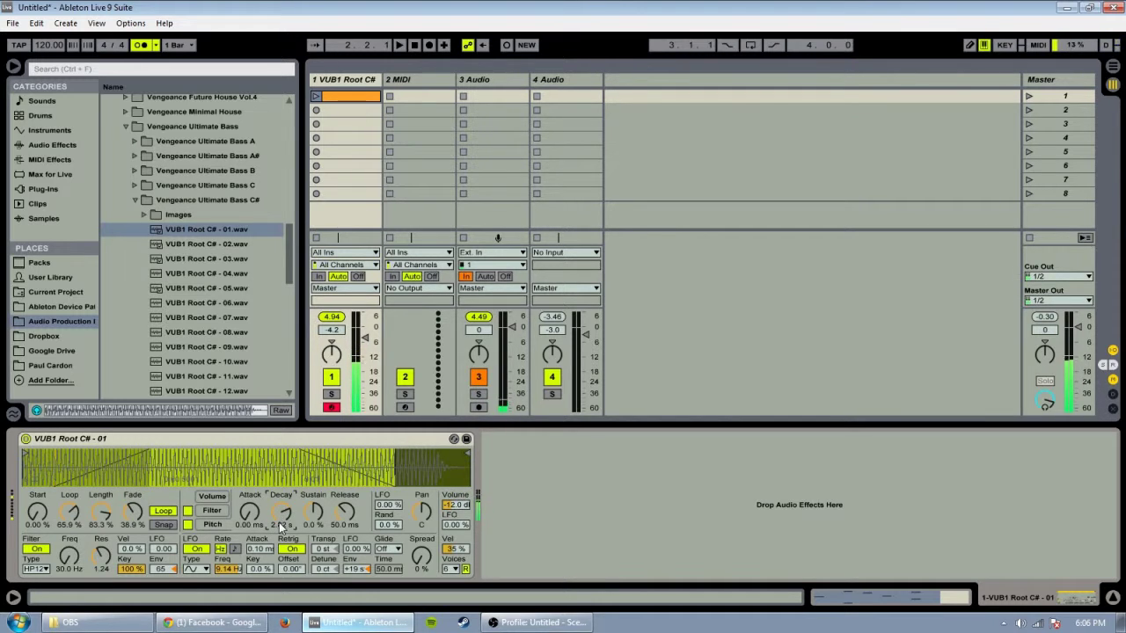
pyautogui.click(36, 548)
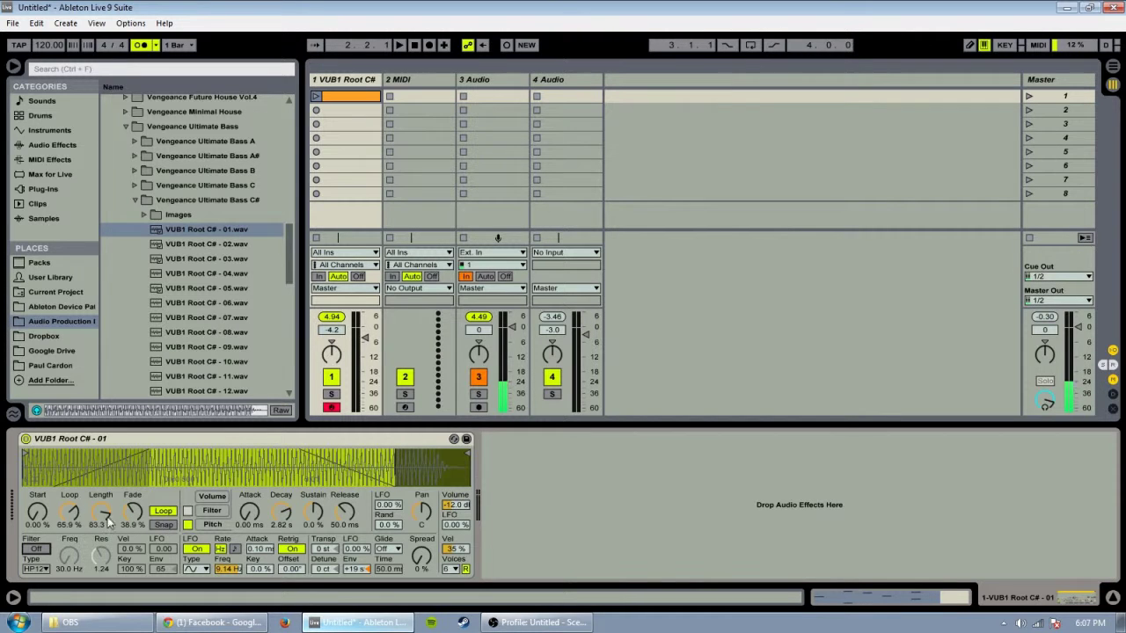
# Show the Info View and look at Simpler's filter and pitch envelope pages
pyautogui.click(14, 597)
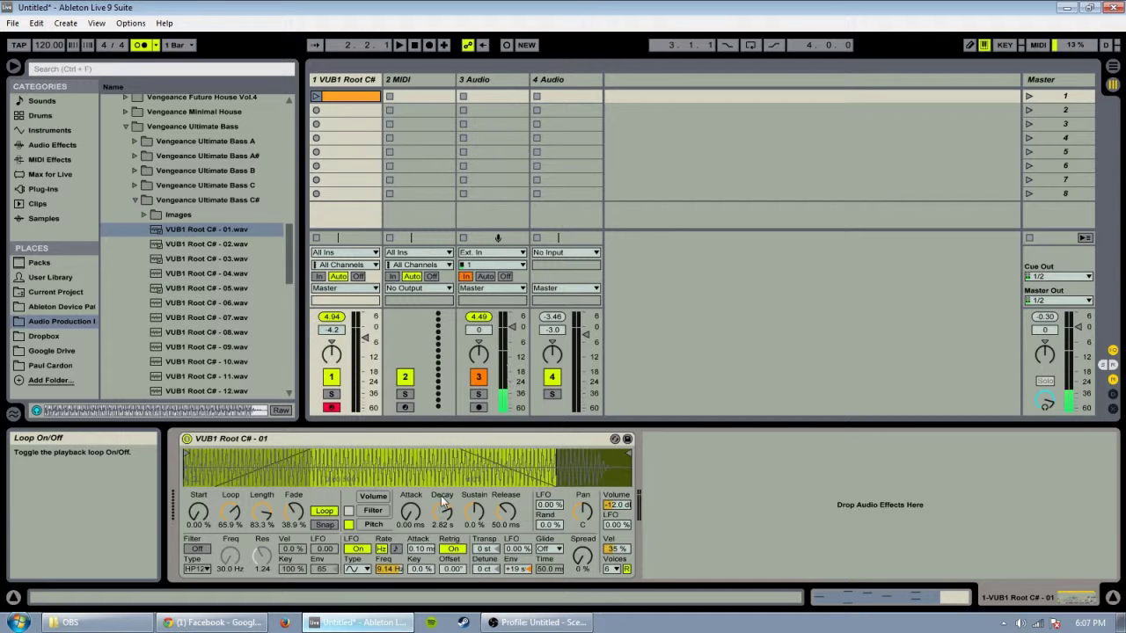
pyautogui.click(376, 511)
pyautogui.click(375, 523)
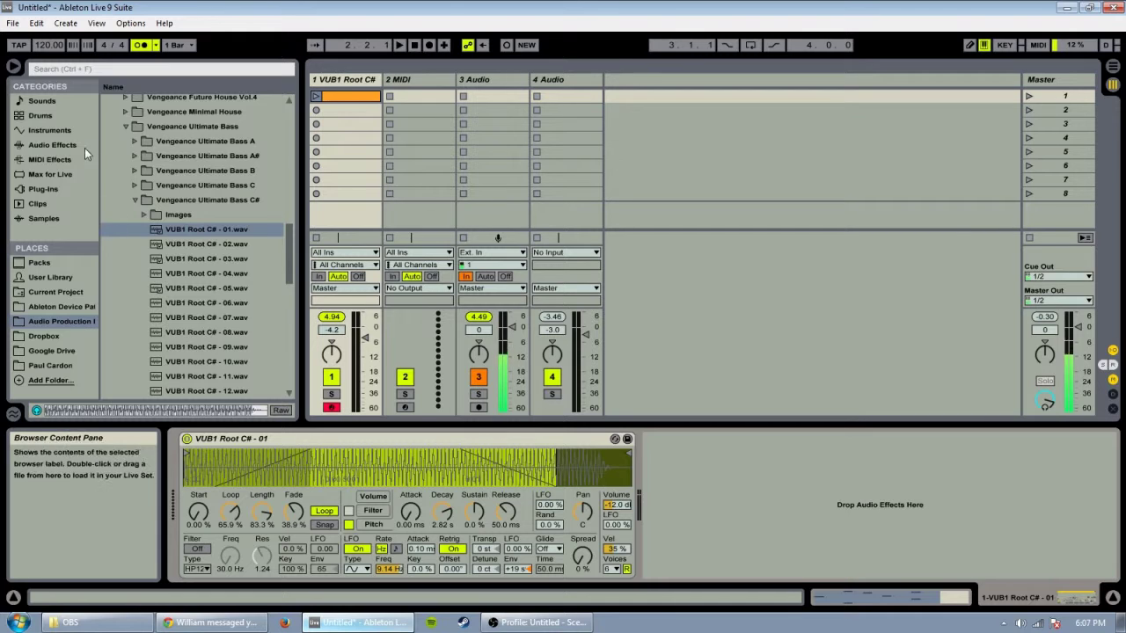
# Add the Reverb audio effect after Simpler on track 1, and set its density to 72% and scale to 61%
pyautogui.click(61, 148)
pyautogui.doubleClick(141, 303)
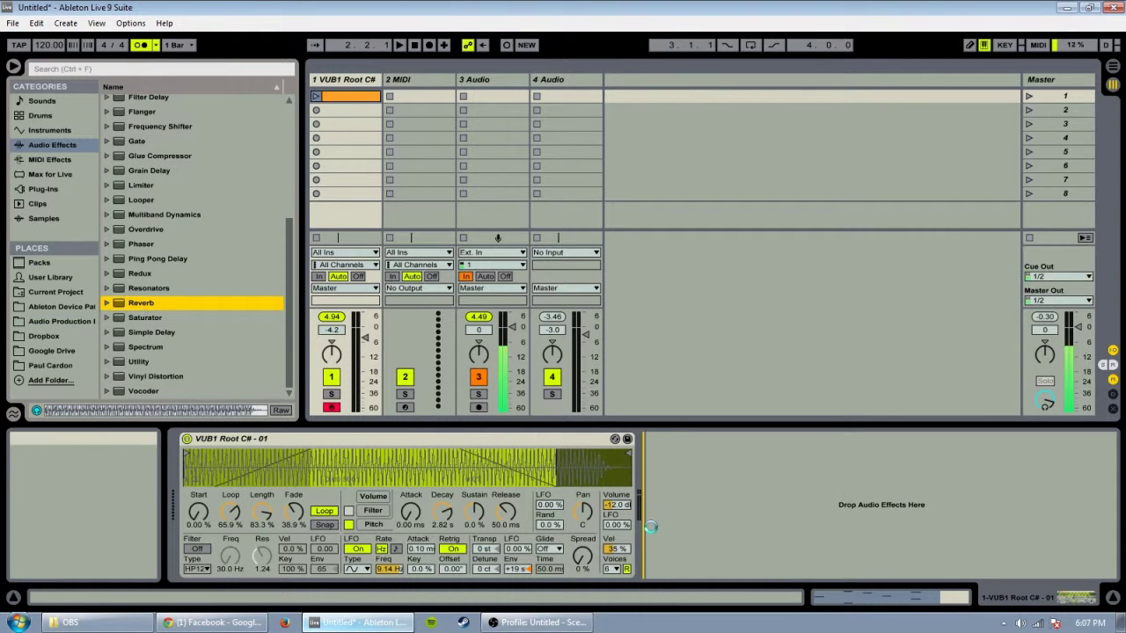
pyautogui.click(730, 563)
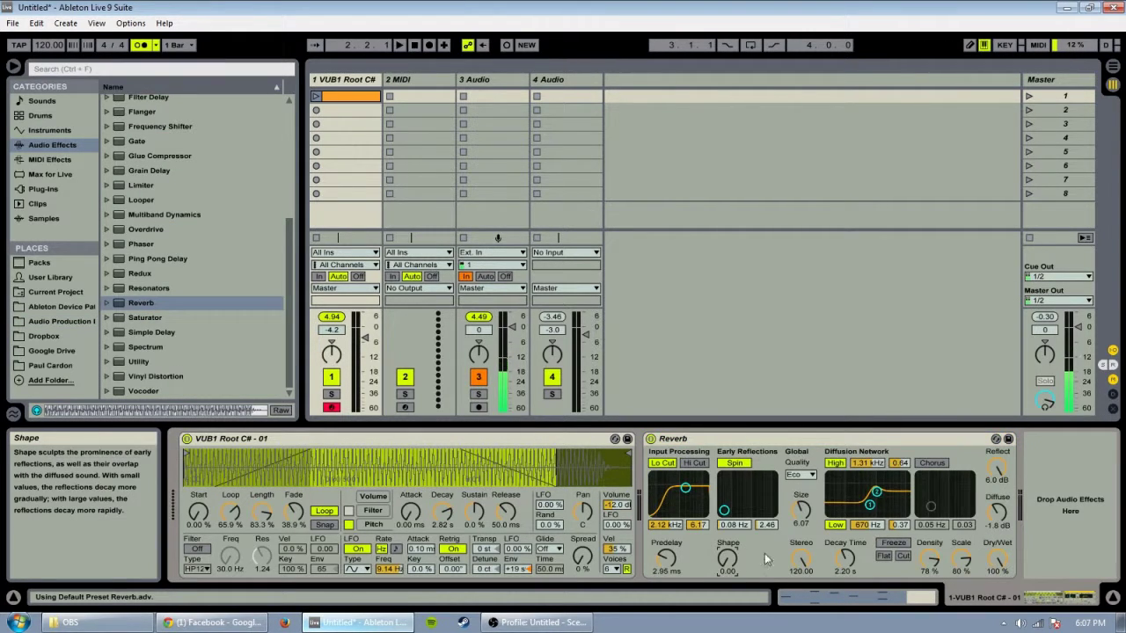
pyautogui.moveTo(933, 564); pyautogui.dragTo(958, 578)
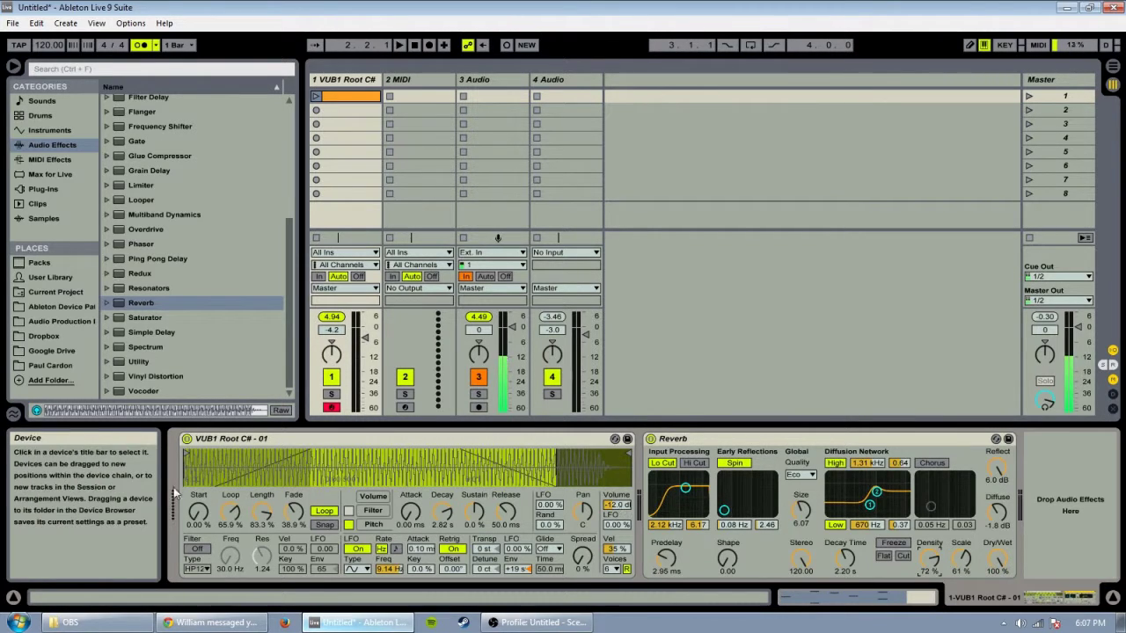
# Check the Groove Pool, and inspect the first clip's Launch and Envelopes boxes, including the launch quantization options
pyautogui.click(13, 412)
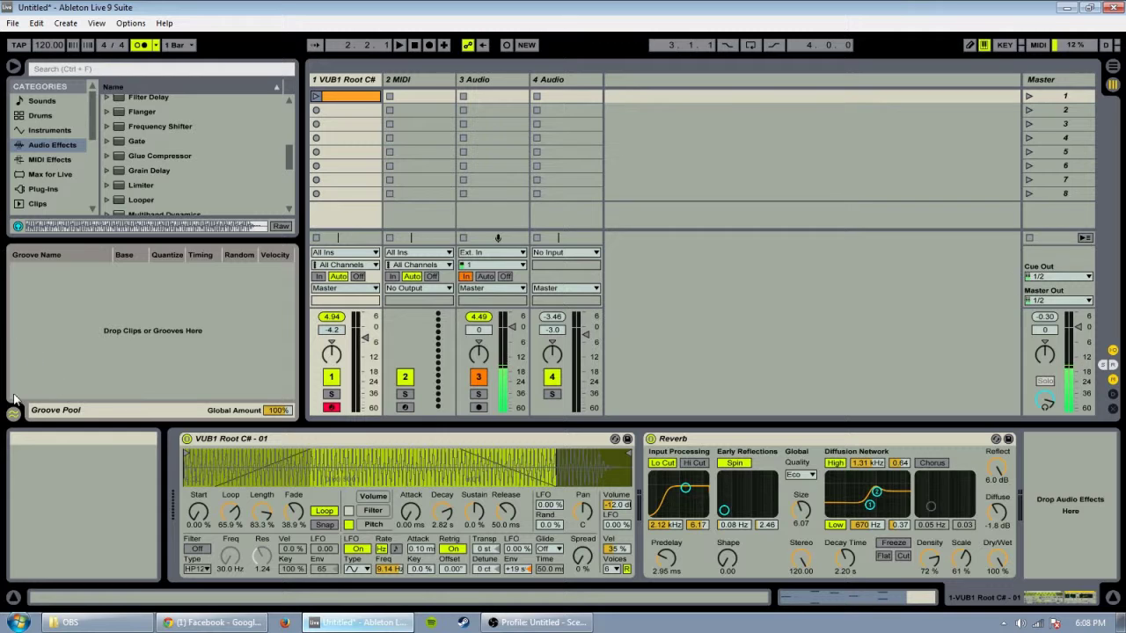
pyautogui.click(13, 413)
pyautogui.hotkey('shift', 'Tab')
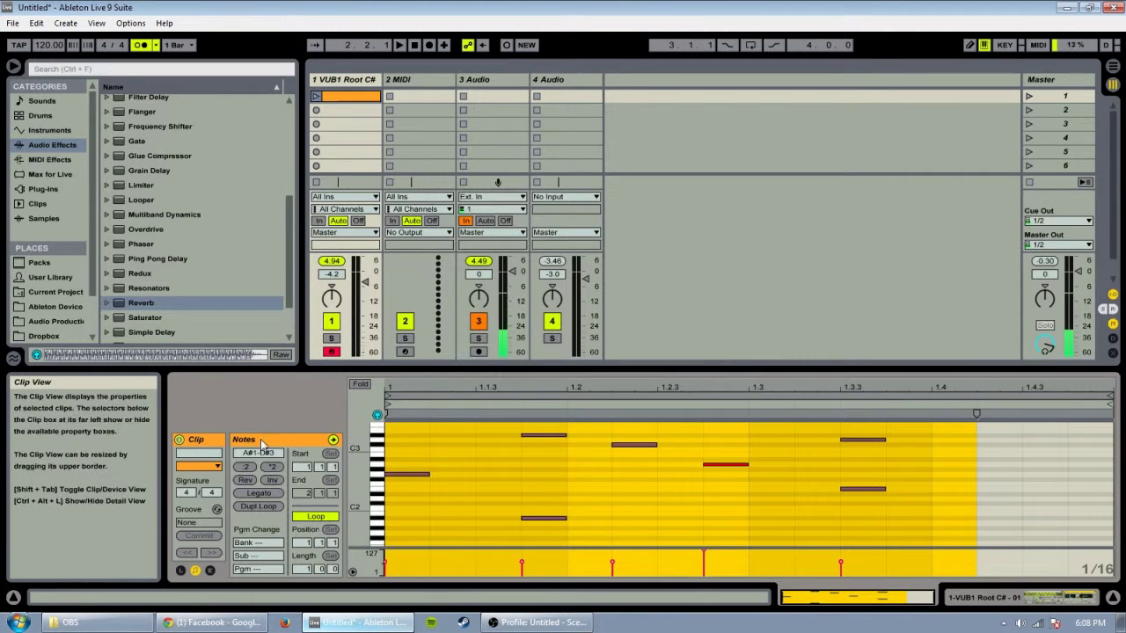
pyautogui.click(210, 570)
pyautogui.click(180, 570)
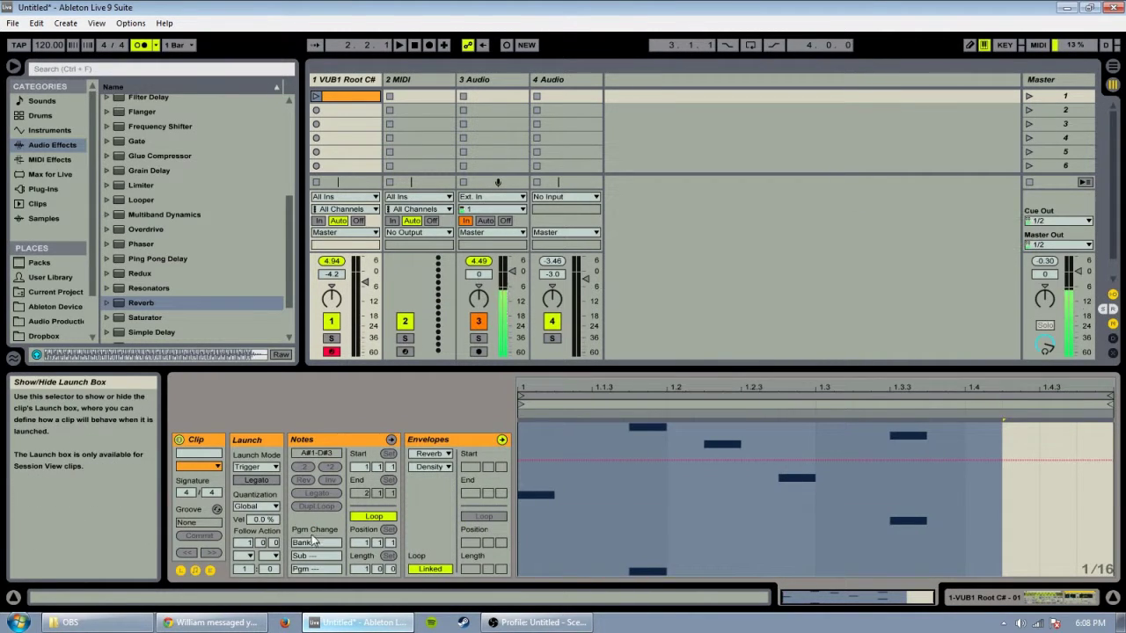
pyautogui.click(280, 506)
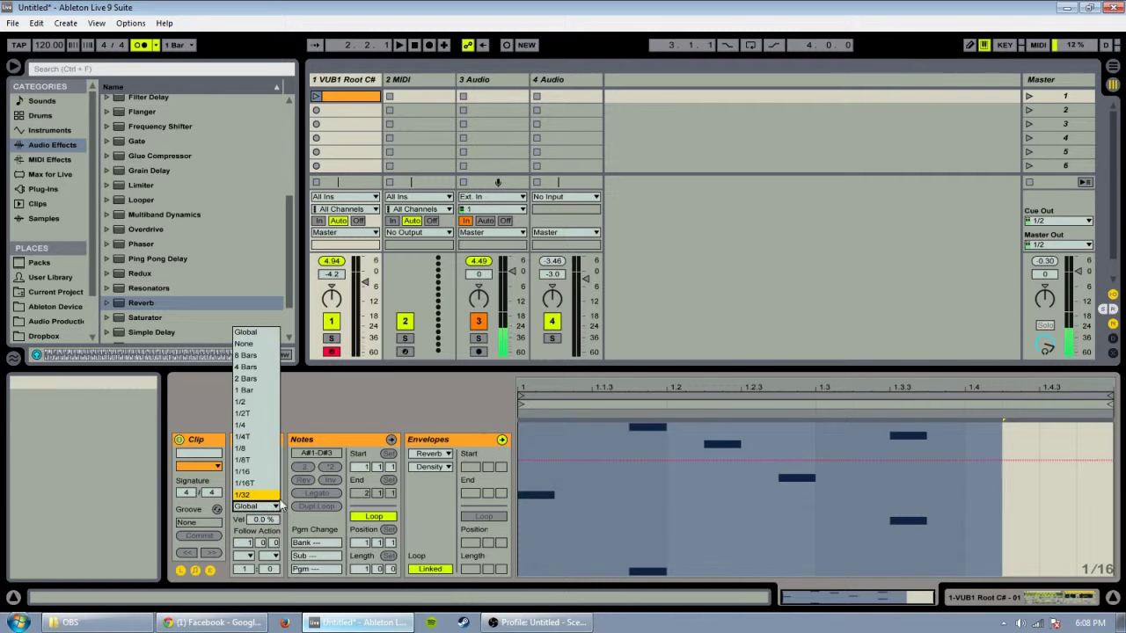
# Hide the clip's Launch and Envelopes boxes, keep only the Notes box shown, and return to the track's devices
pyautogui.click(195, 576)
pyautogui.click(209, 571)
pyautogui.click(196, 573)
pyautogui.click(182, 573)
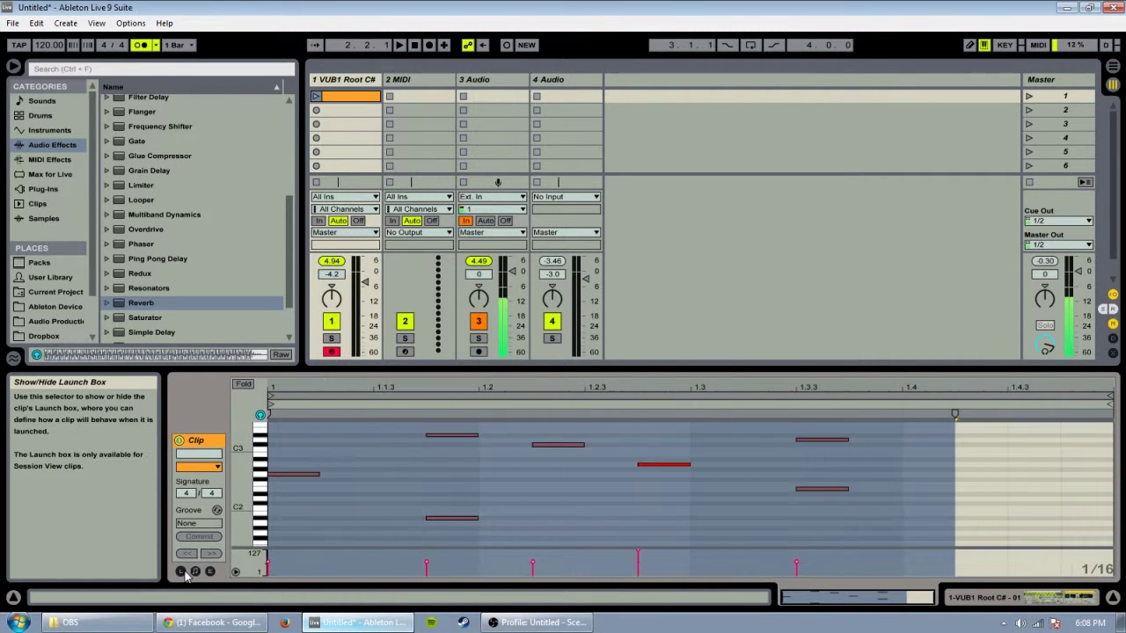
pyautogui.click(195, 572)
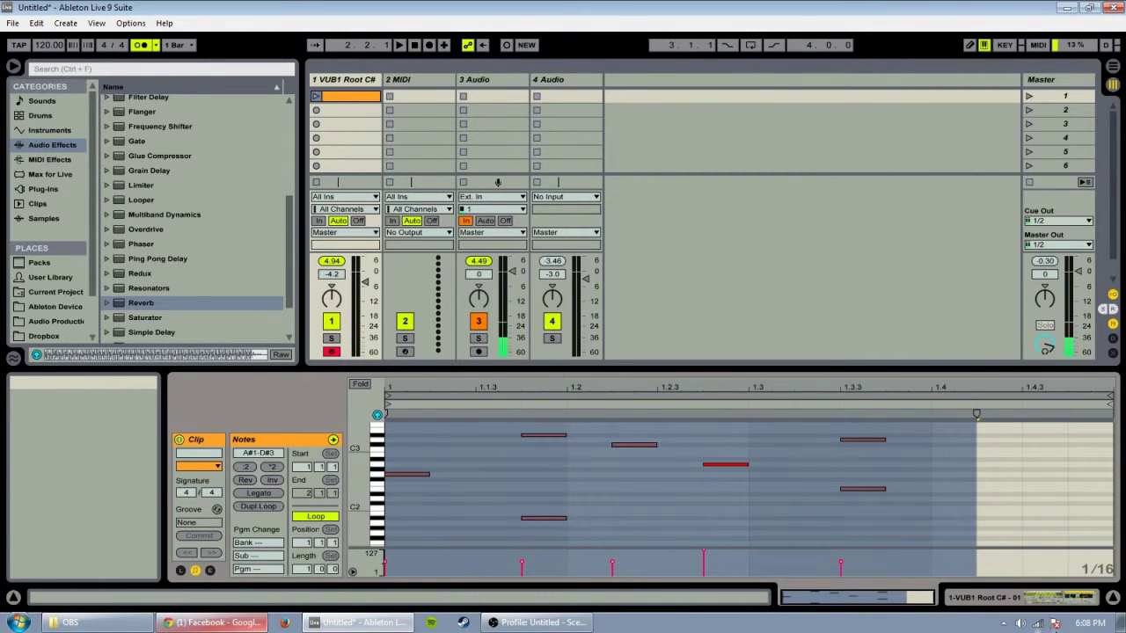
pyautogui.click(1055, 599)
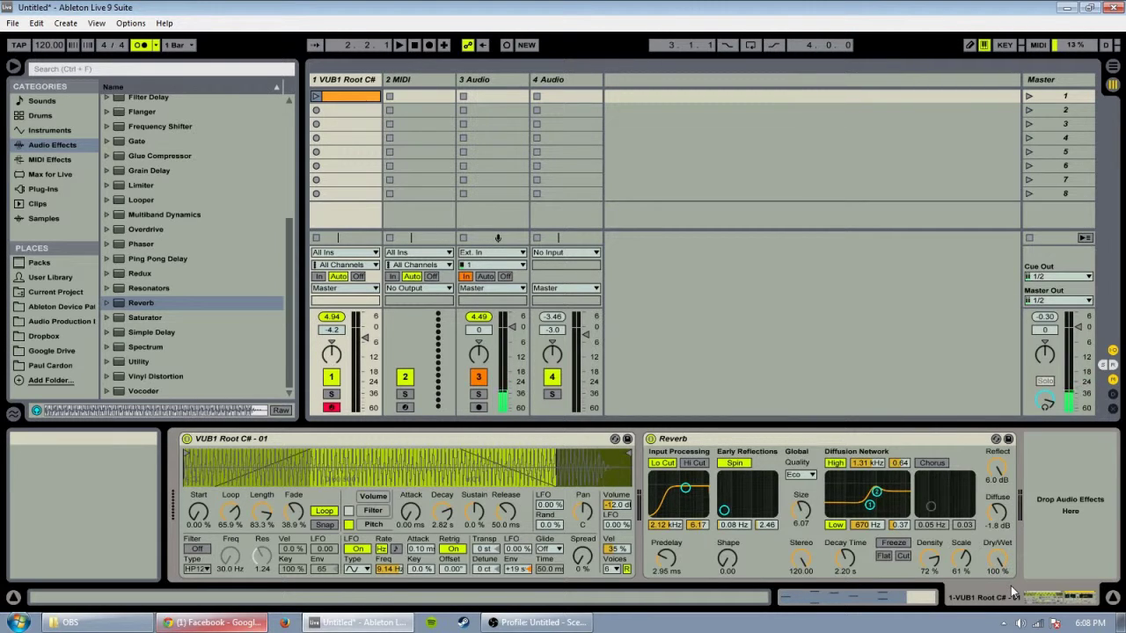
# Create empty MIDI clips in track 1's second and third slots, and set the third clip's loop length to 4 bars
pyautogui.doubleClick(348, 115)
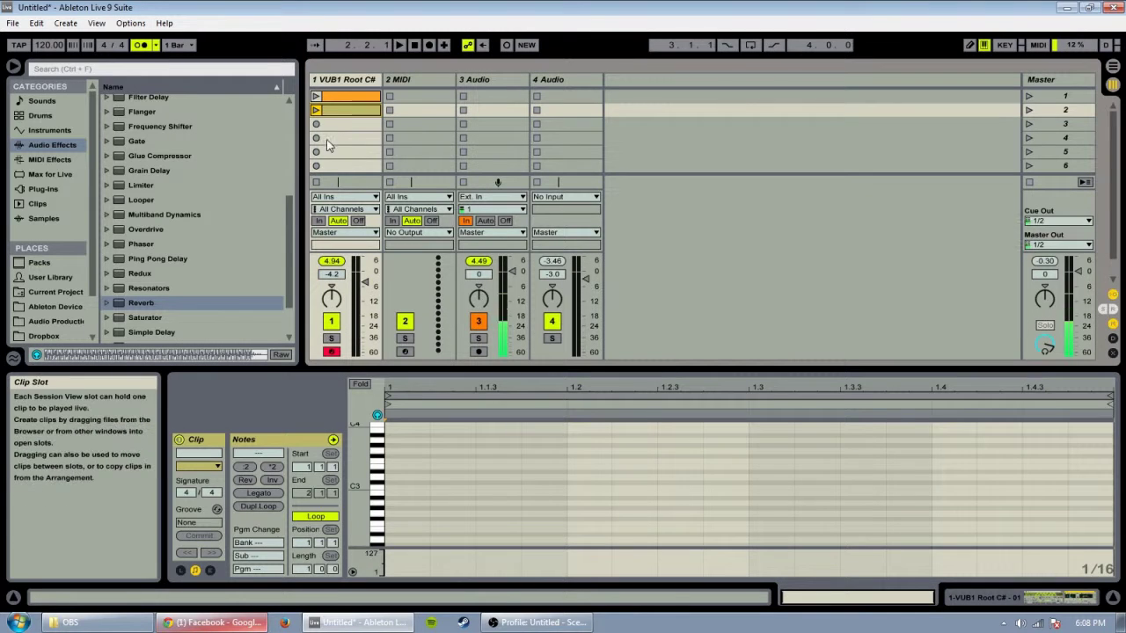
pyautogui.doubleClick(344, 123)
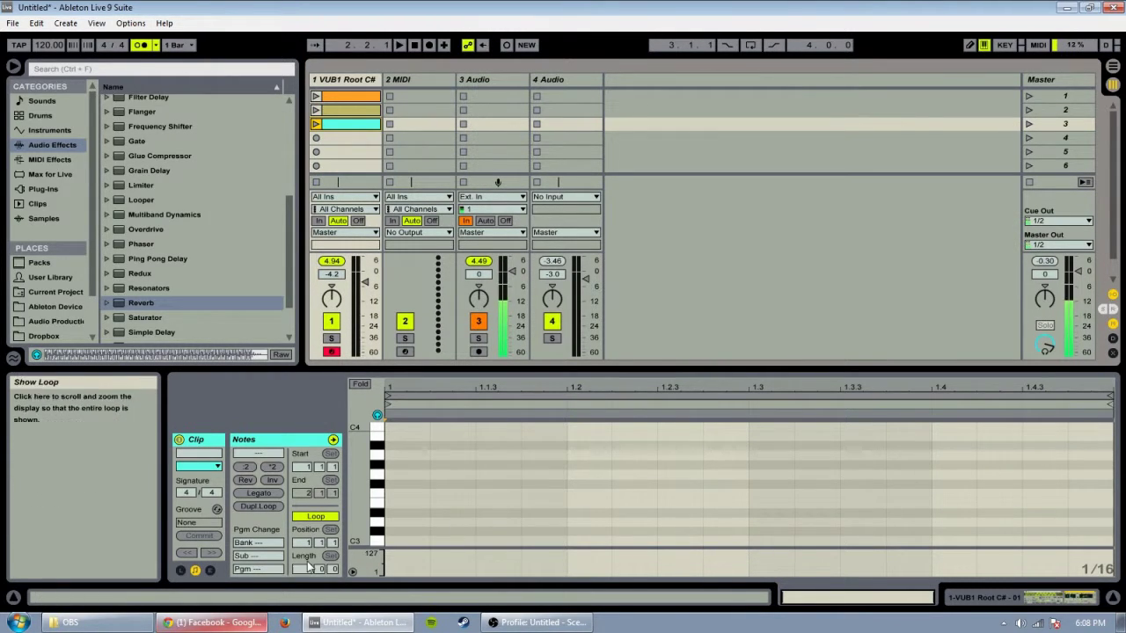
pyautogui.moveTo(306, 569)
pyautogui.mouseDown()
pyautogui.moveTo(306, 550)
pyautogui.moveTo(303, 587)
pyautogui.moveTo(303, 549)
pyautogui.mouseUp()
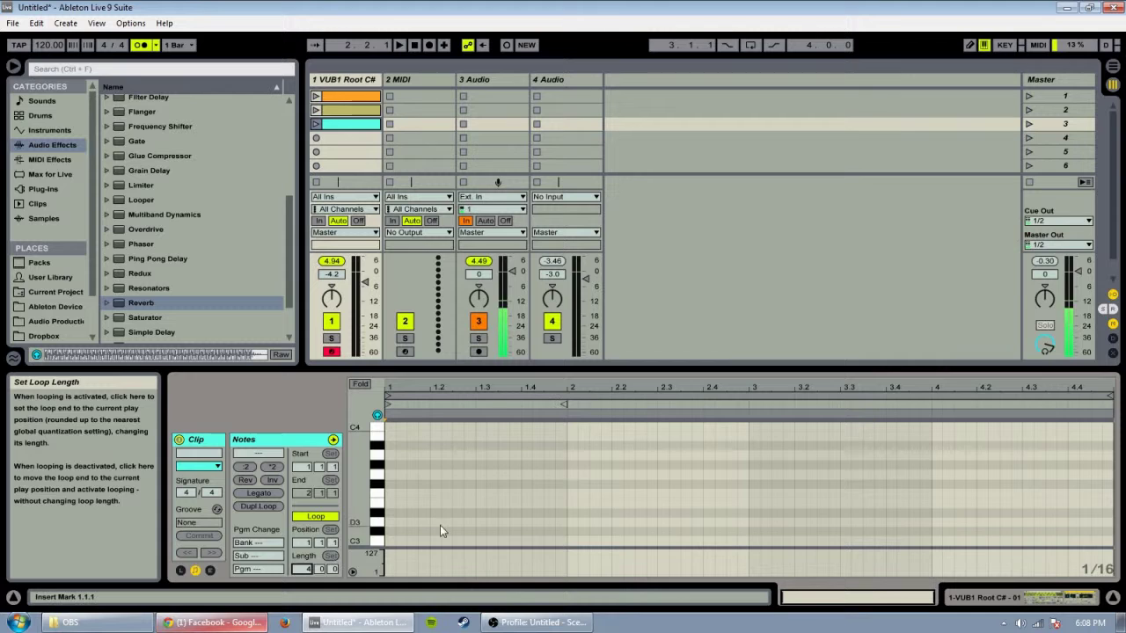
# Add short A3, F3, D3, G#3 and C4 notes across the first two bars of the third clip
pyautogui.doubleClick(390, 456)
pyautogui.doubleClick(470, 493)
pyautogui.doubleClick(470, 456)
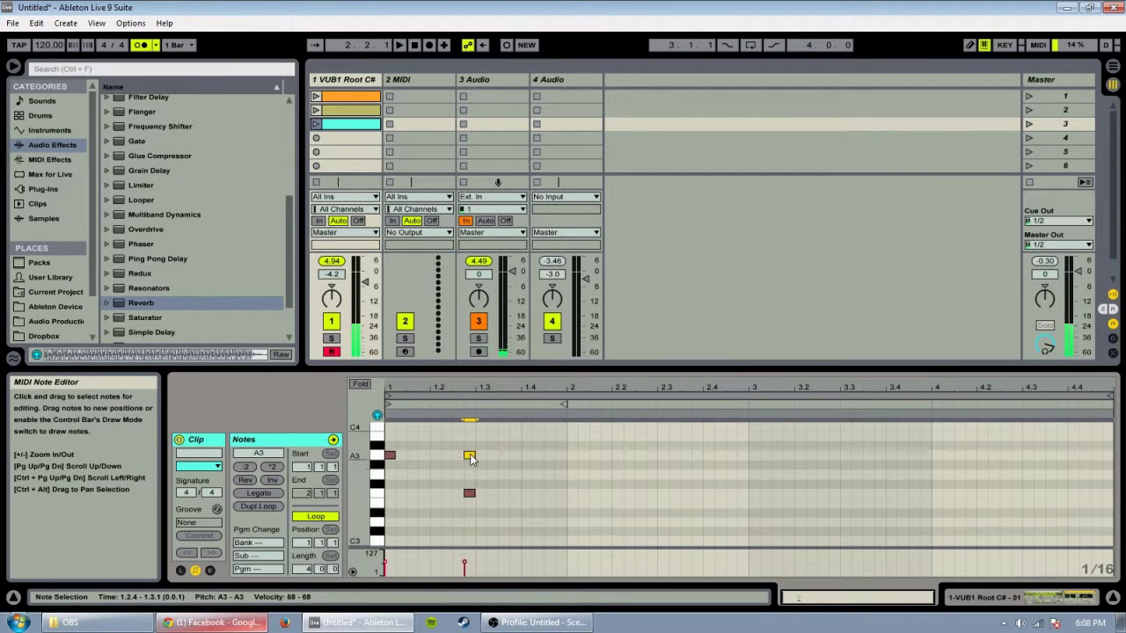
pyautogui.doubleClick(720, 465)
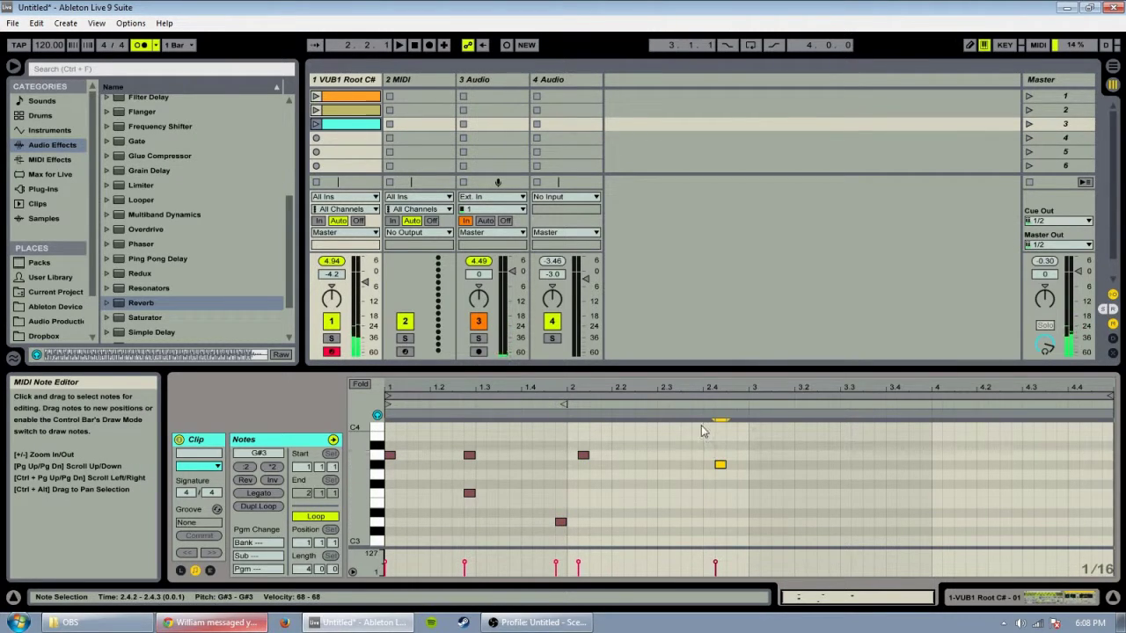
pyautogui.doubleClick(696, 425)
# Check track 1's devices, play the third clip, and shorten its loop to 2 bars
pyautogui.click(1068, 601)
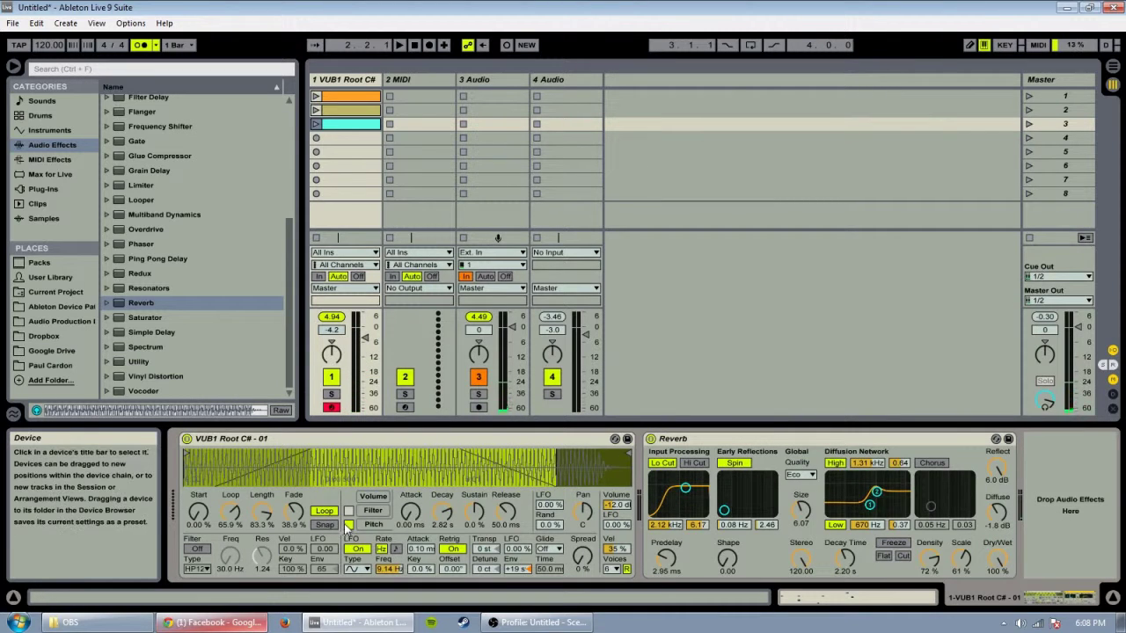
pyautogui.click(837, 600)
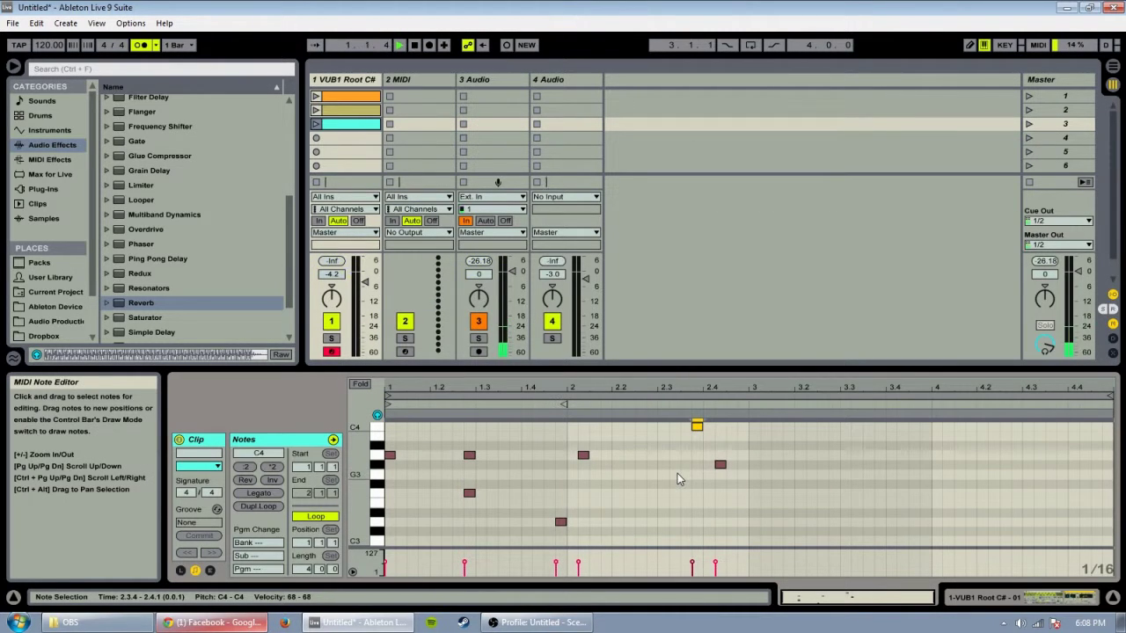
pyautogui.click(317, 125)
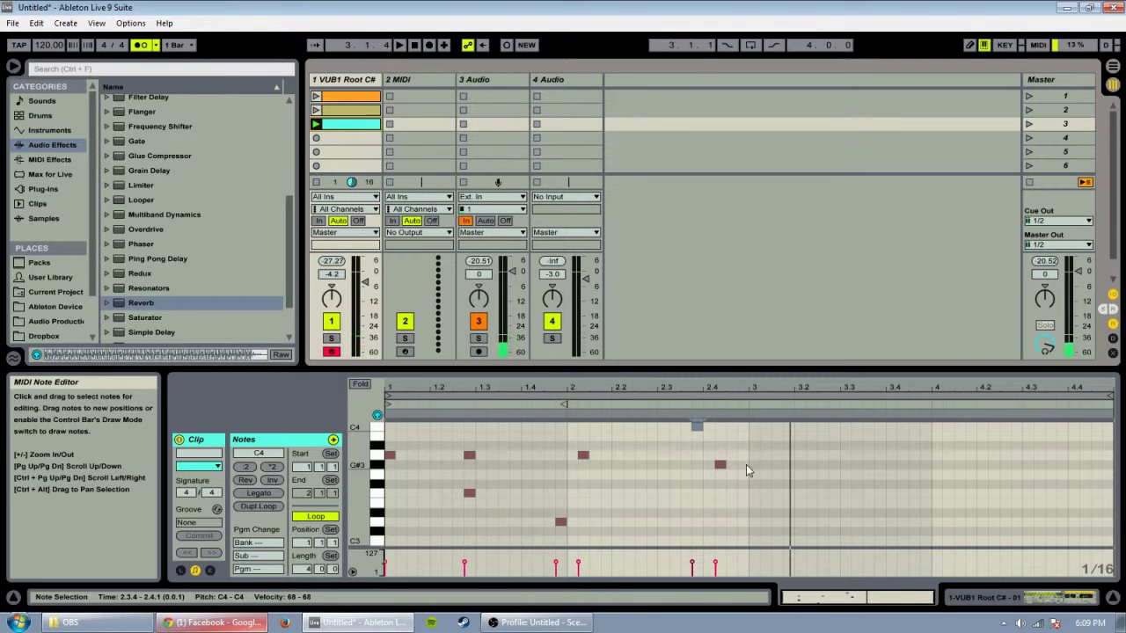
pyautogui.click(897, 394)
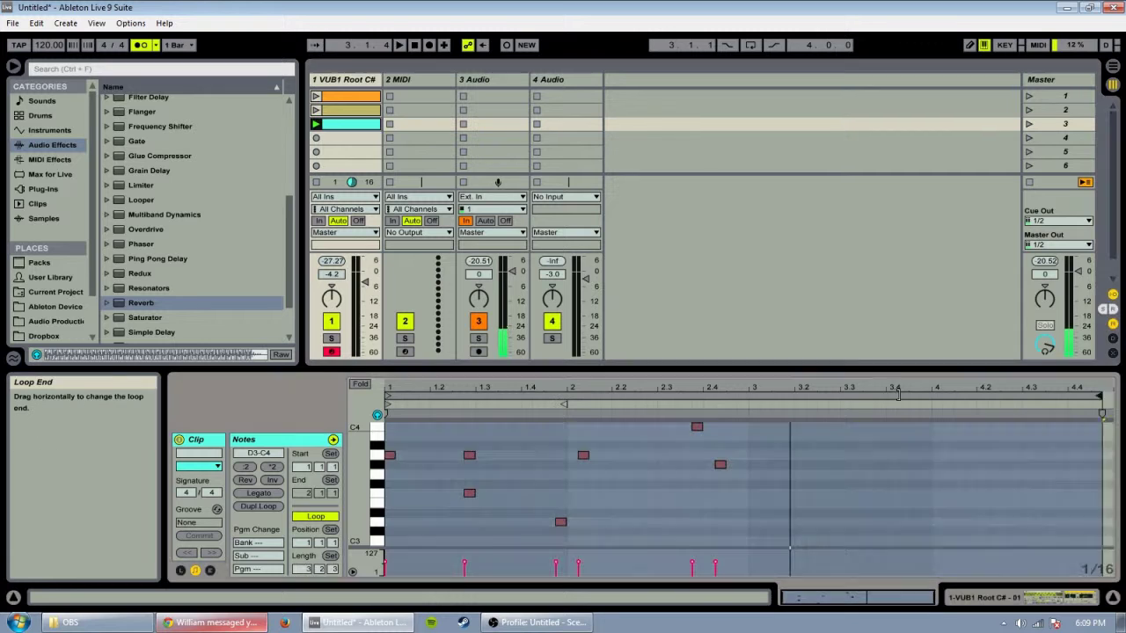
pyautogui.moveTo(897, 395); pyautogui.dragTo(749, 394)
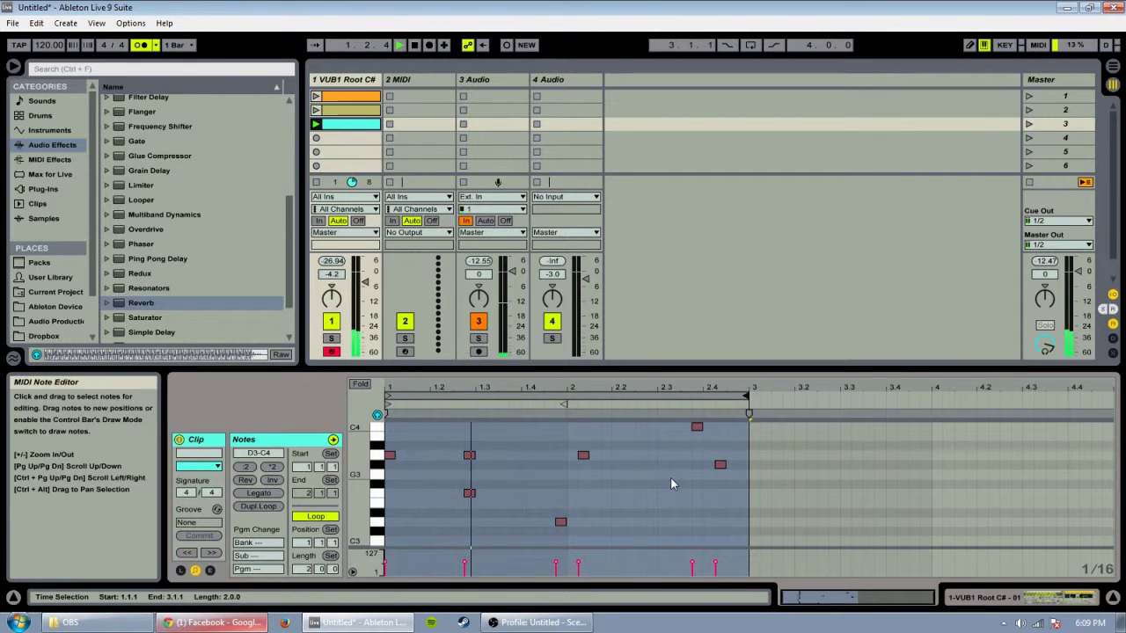
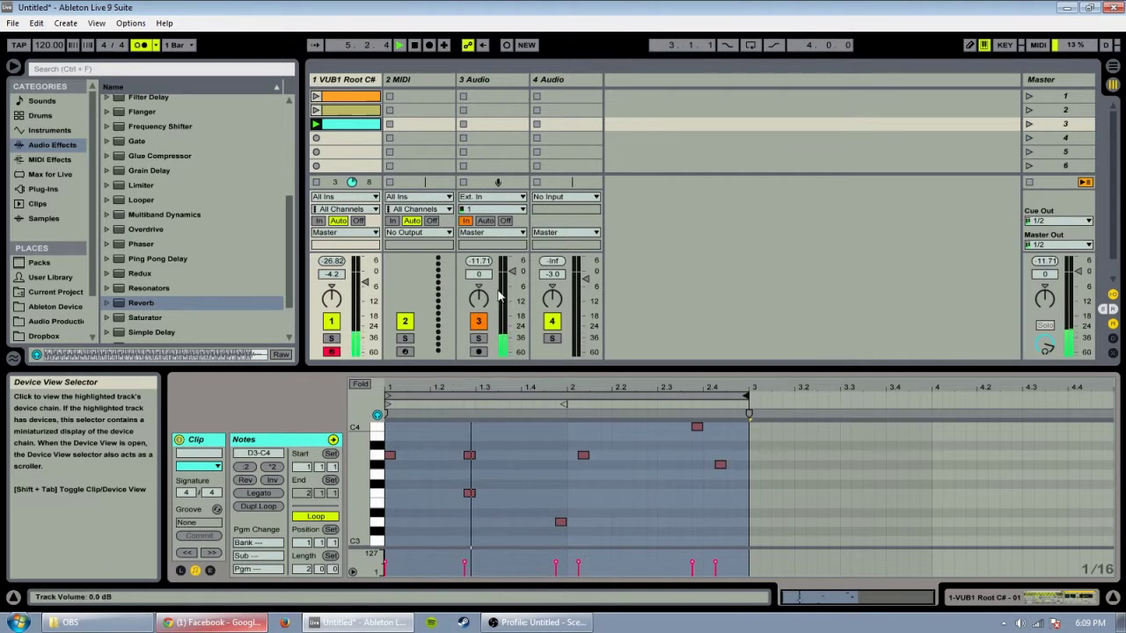
# Load the Simpler instrument onto the second MIDI track
pyautogui.click(415, 81)
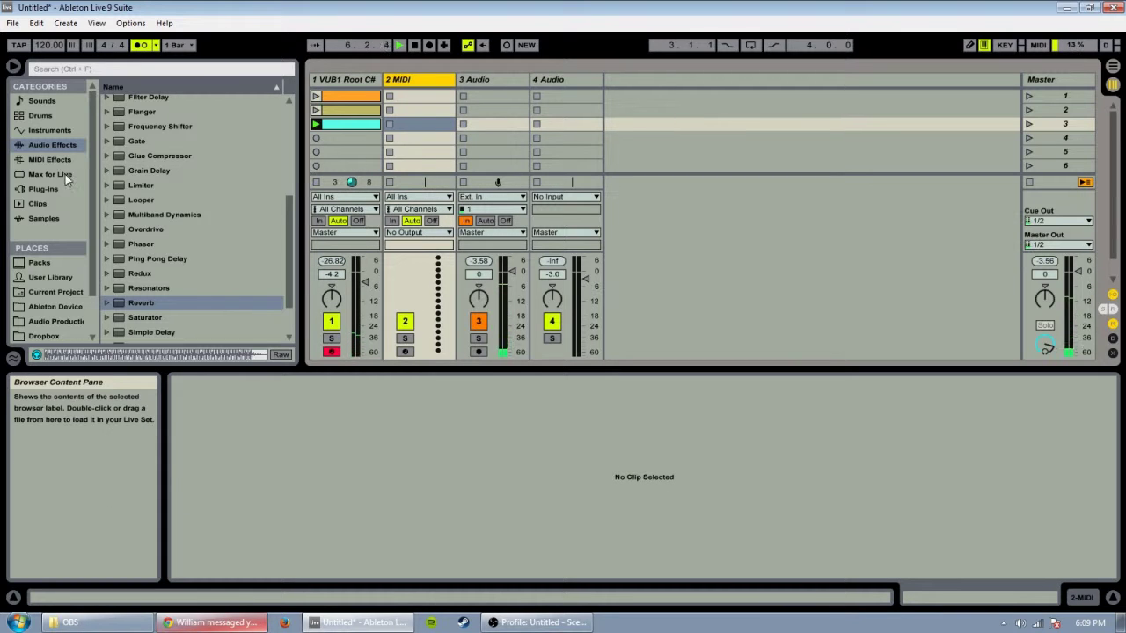
pyautogui.click(49, 130)
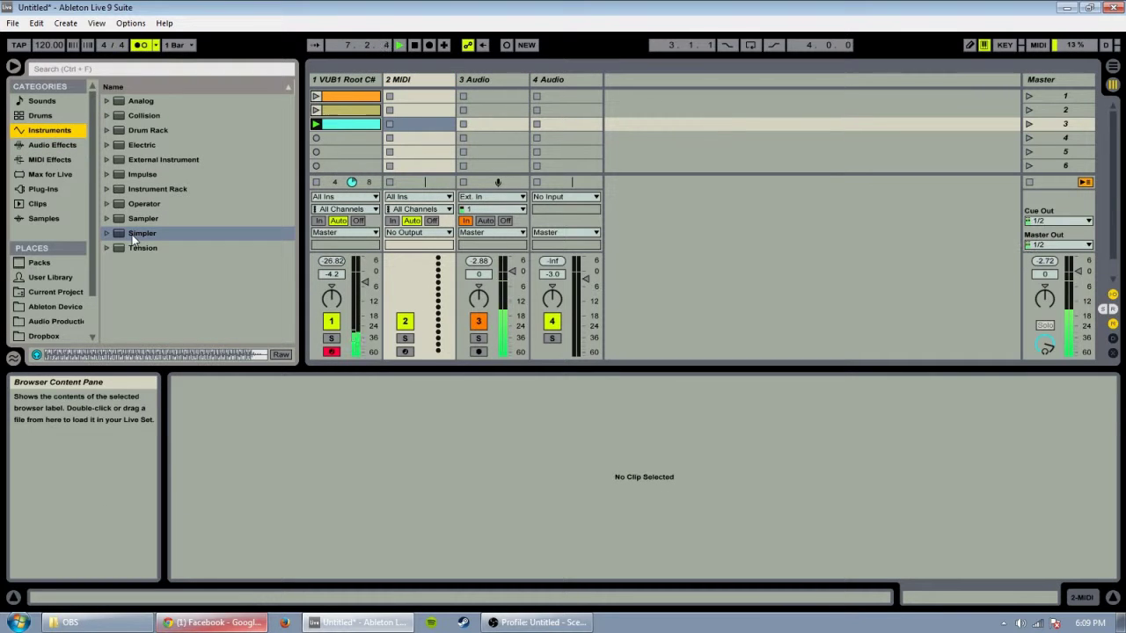
pyautogui.moveTo(133, 234); pyautogui.dragTo(224, 413)
pyautogui.moveTo(443, 513); pyautogui.dragTo(428, 80)
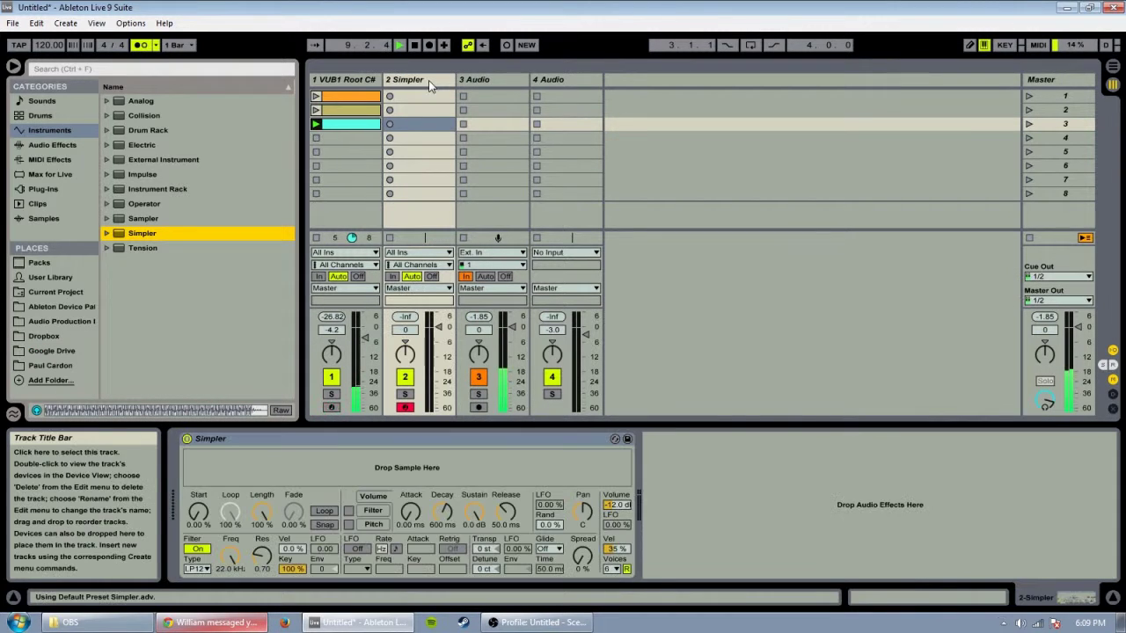
# Browse the Audio Production folder to Vengeance Essential House Vol.2 and expand its VEH2 Kicks folder
pyautogui.click(55, 322)
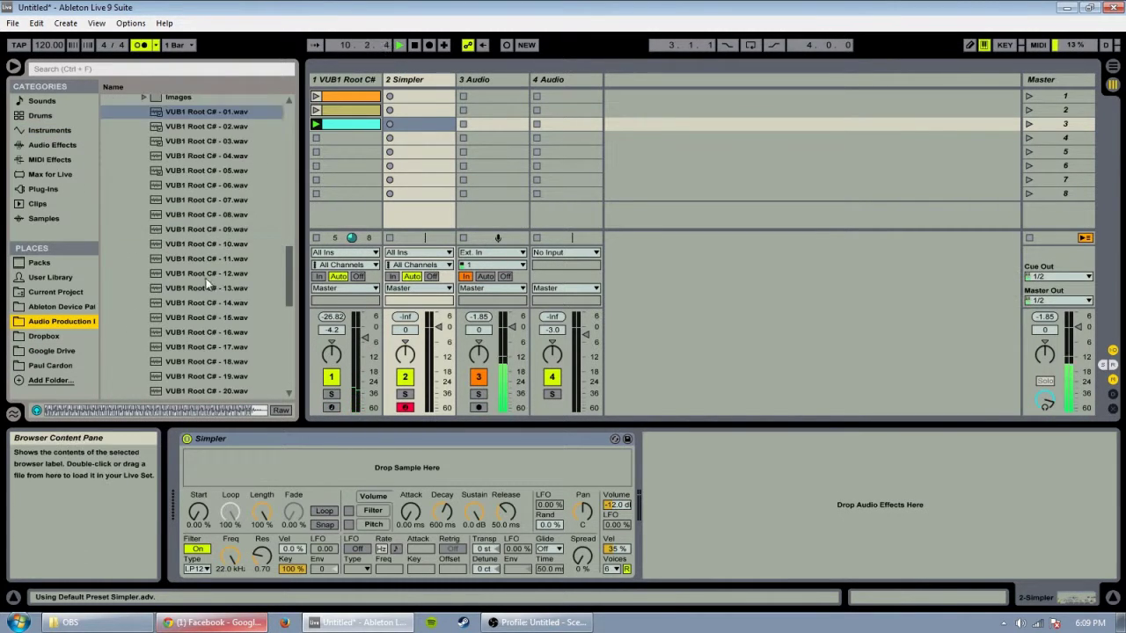
pyautogui.scroll(3, 179, 228)
pyautogui.click(179, 201)
pyautogui.scroll(1, 182, 198)
pyautogui.click(211, 142)
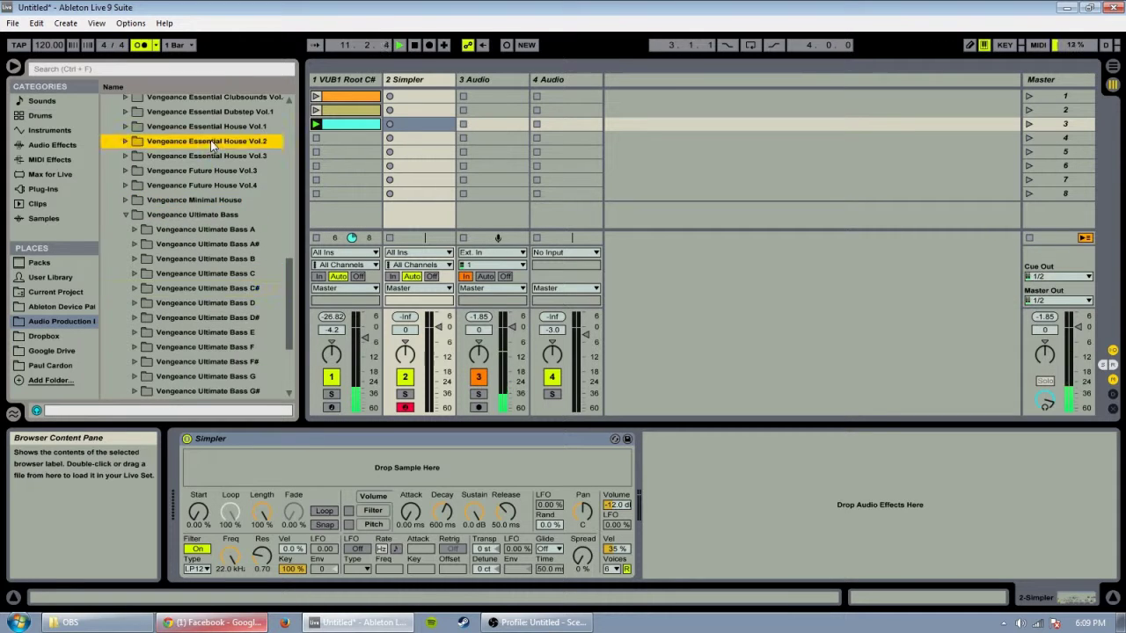
pyautogui.scroll(-2, 241, 246)
pyautogui.click(186, 245)
pyautogui.scroll(-3, 195, 260)
pyautogui.click(203, 274)
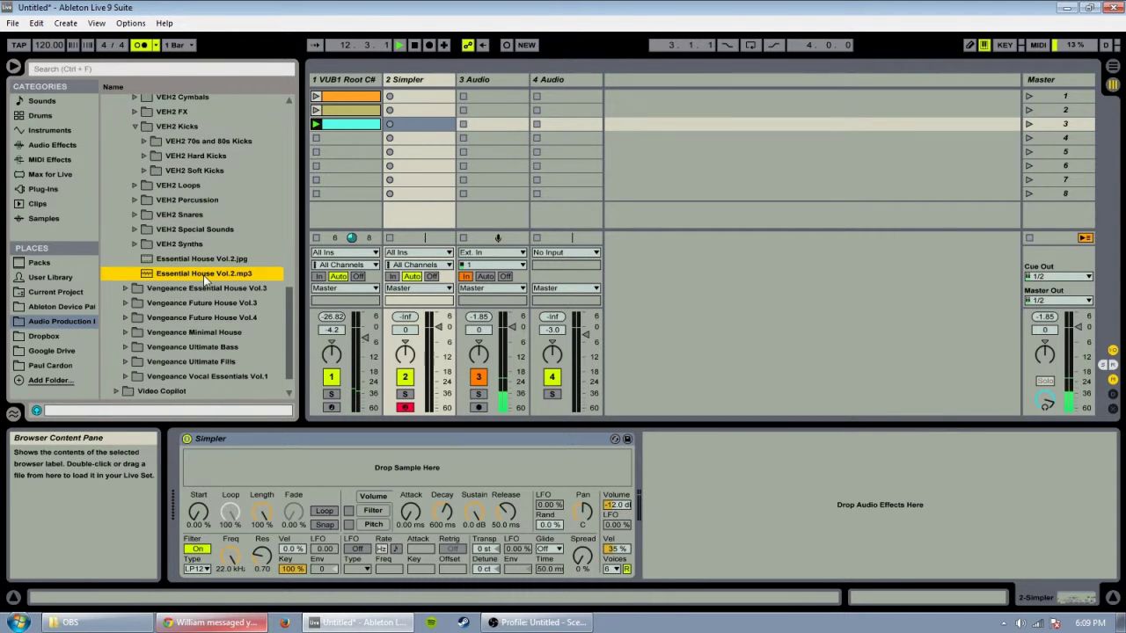
# Audition samples in VEH2 Soft Kicks and load VEH2 Soft Kicks - 002.wav into track 2's Simpler
pyautogui.click(210, 170)
pyautogui.click(216, 259)
pyautogui.click(234, 218)
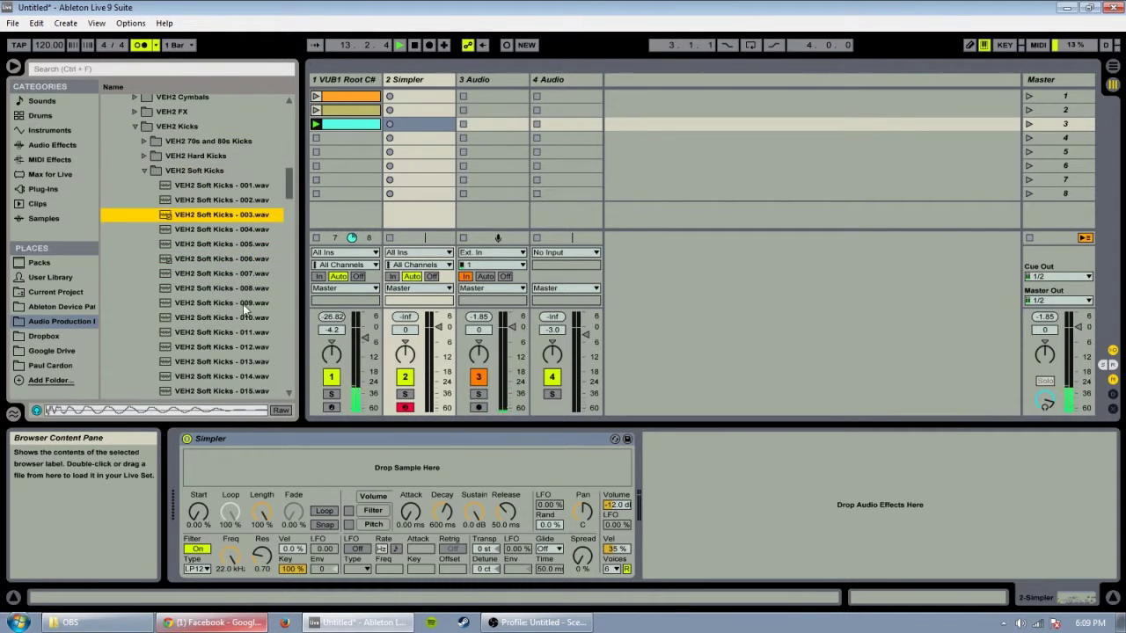
pyautogui.click(237, 200)
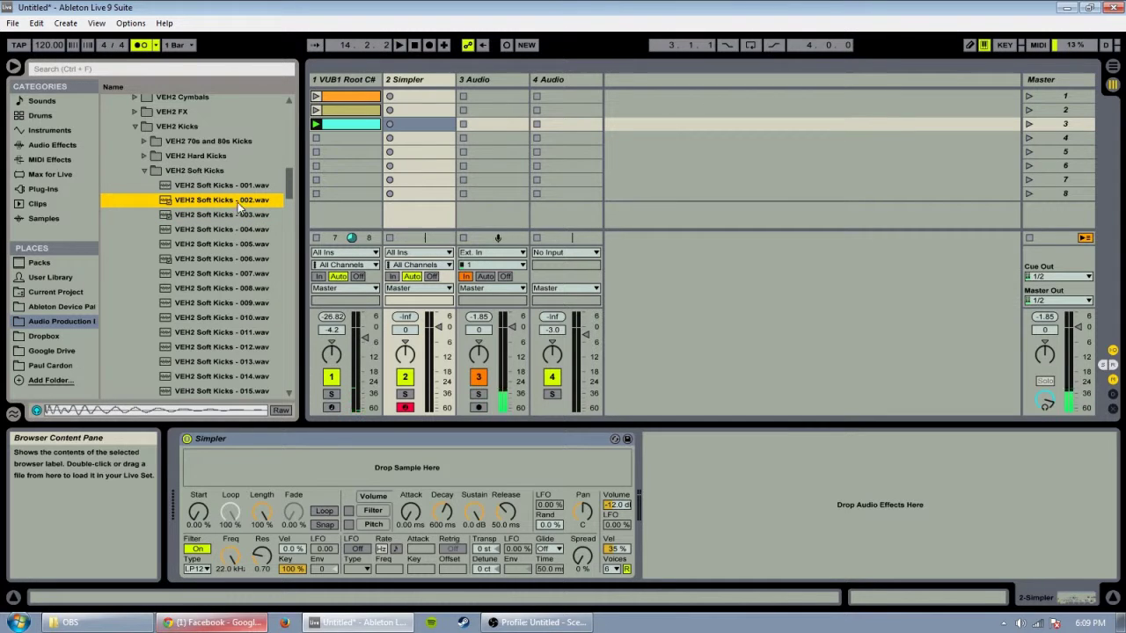
pyautogui.moveTo(237, 202); pyautogui.dragTo(400, 455)
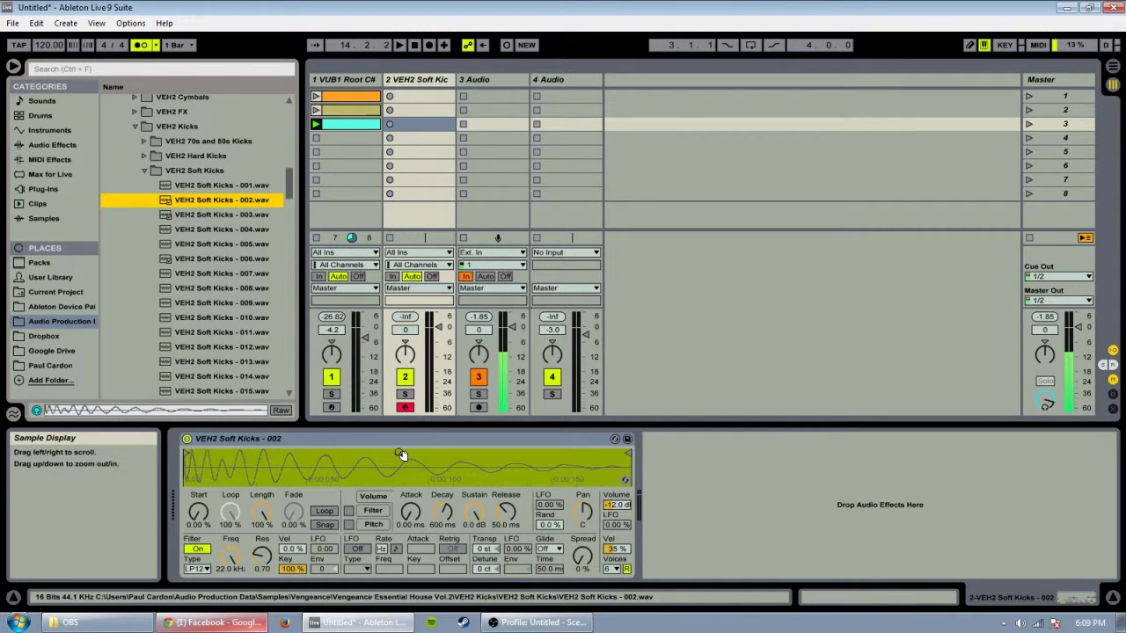
# Create an empty MIDI clip in the first slot of the kick track
pyautogui.doubleClick(425, 97)
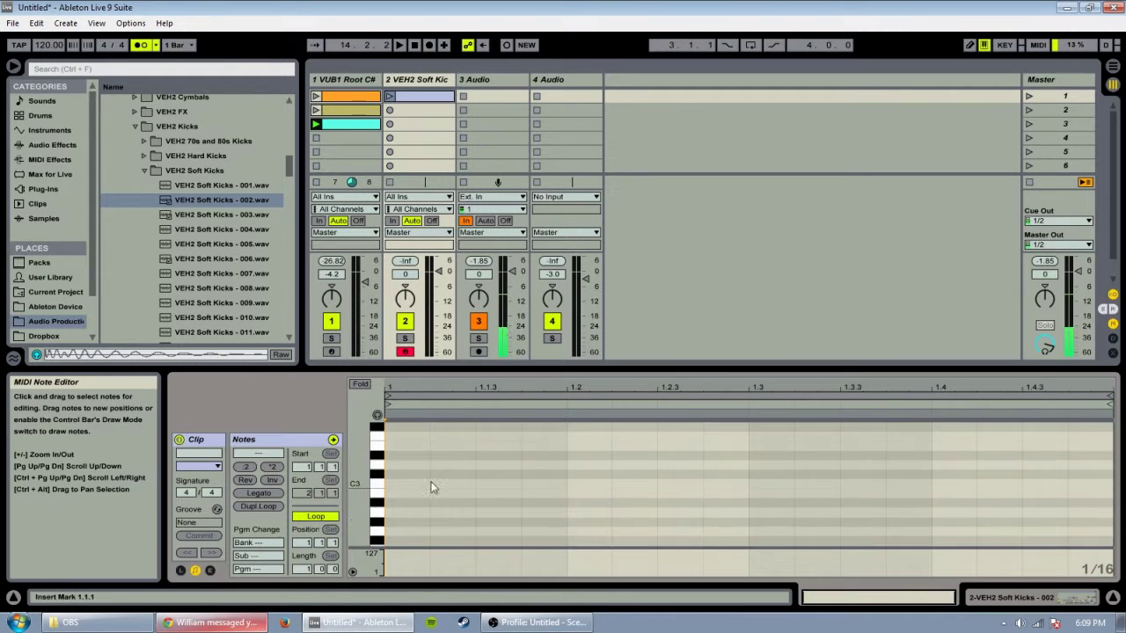
# Add C3 notes on all four beats of the kick clip's bar and launch the clip
pyautogui.doubleClick(396, 486)
pyautogui.doubleClick(586, 486)
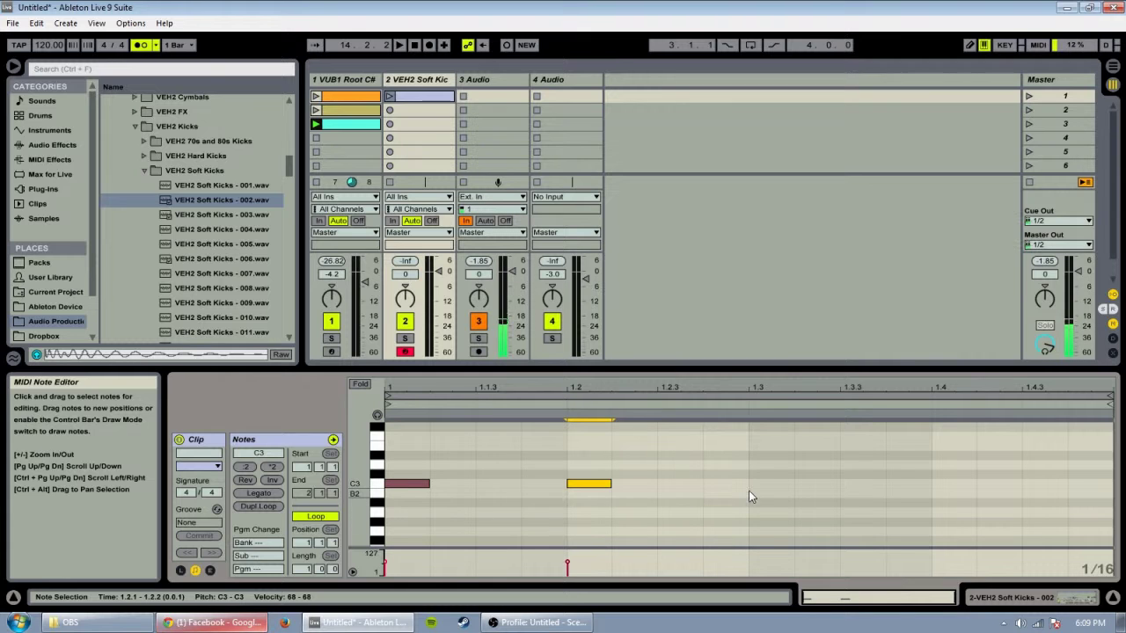
pyautogui.doubleClick(756, 486)
pyautogui.doubleClick(949, 483)
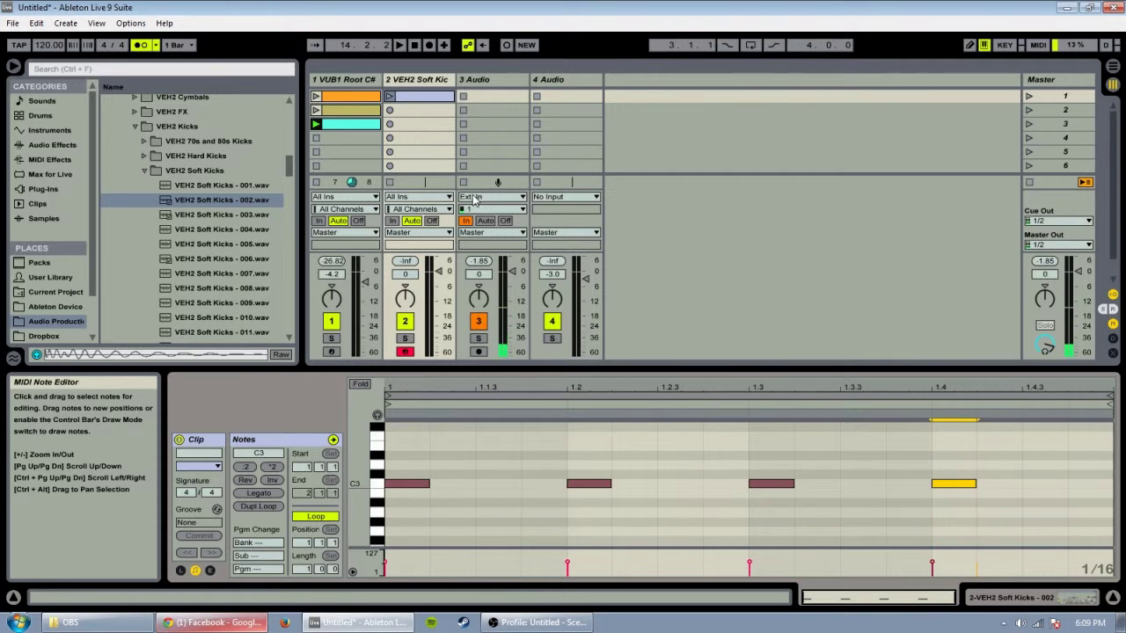
pyautogui.click(390, 97)
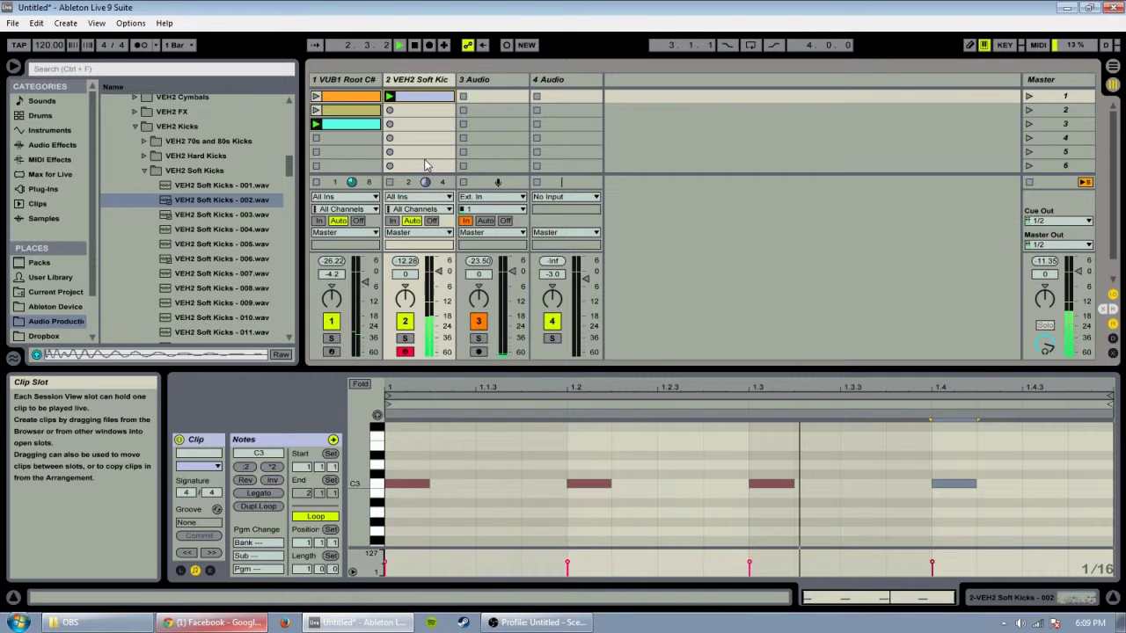
# Reset the bass track's volume to 0 dB and show the kick track's Simpler device
pyautogui.doubleClick(367, 282)
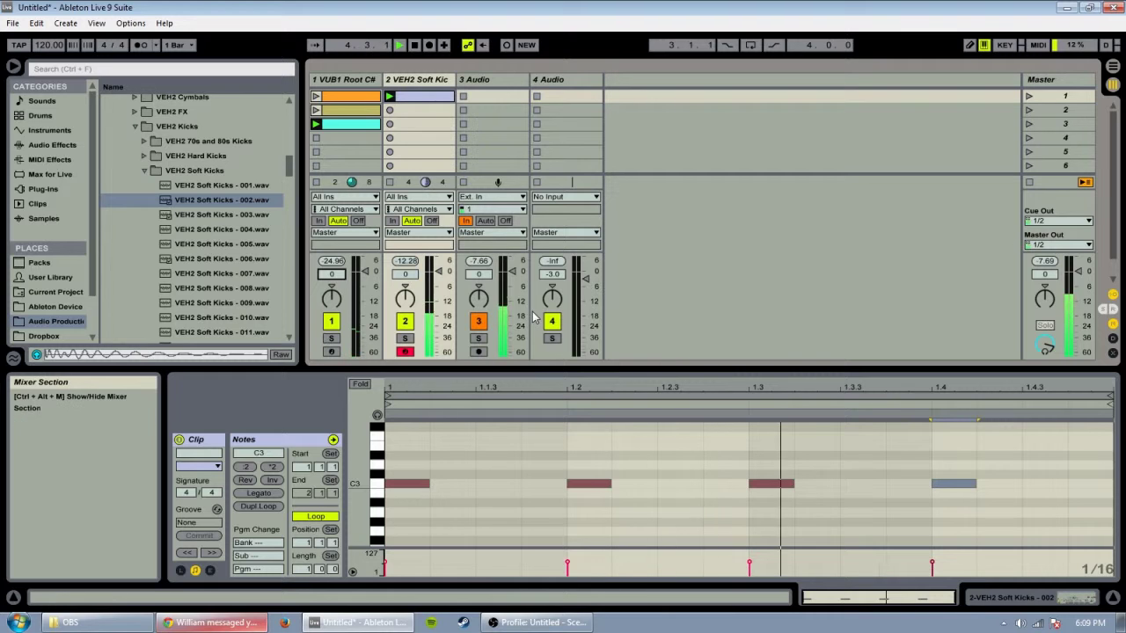
pyautogui.click(1007, 595)
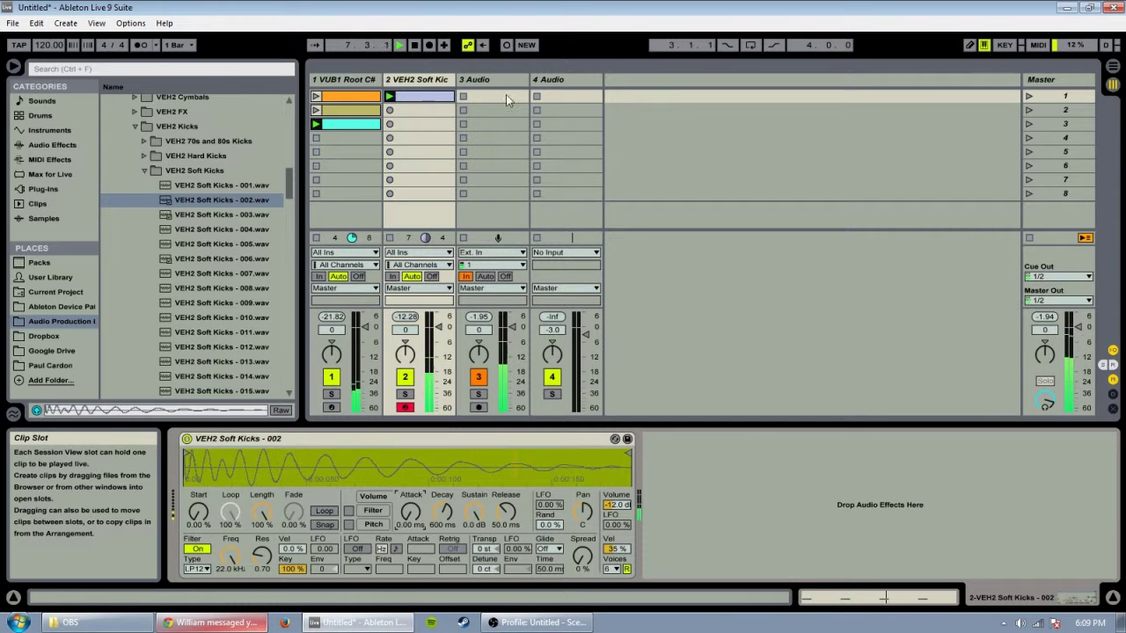
pyautogui.press('Tab')
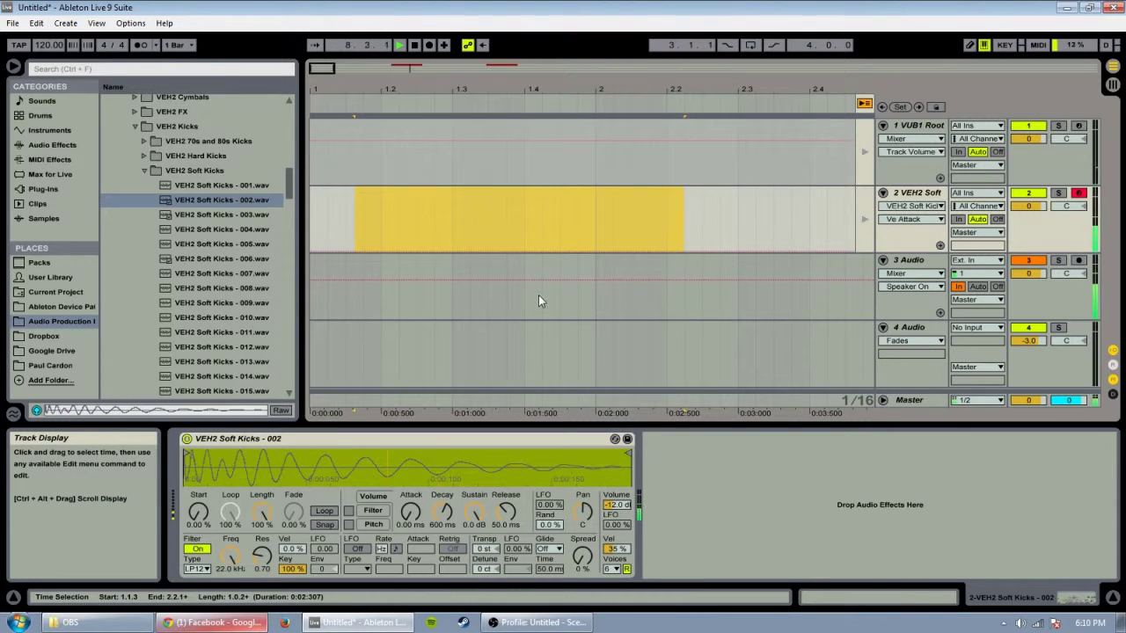
pyautogui.press('Tab')
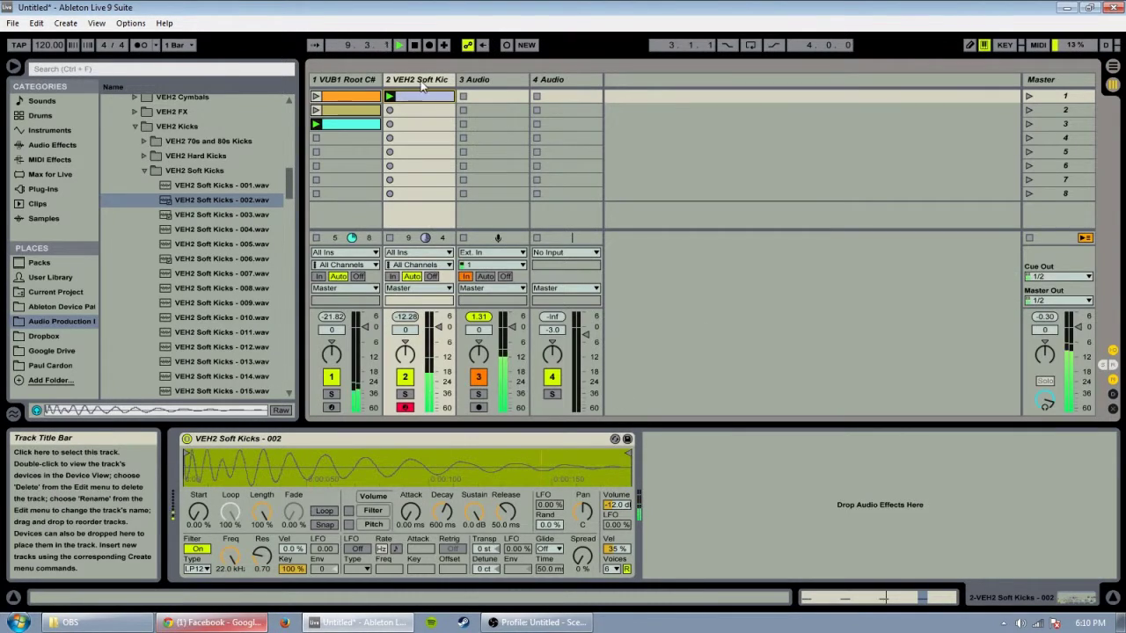
# Insert a new MIDI track directly after the VEH2 Soft Kicks track
pyautogui.click(479, 80)
pyautogui.click(418, 81)
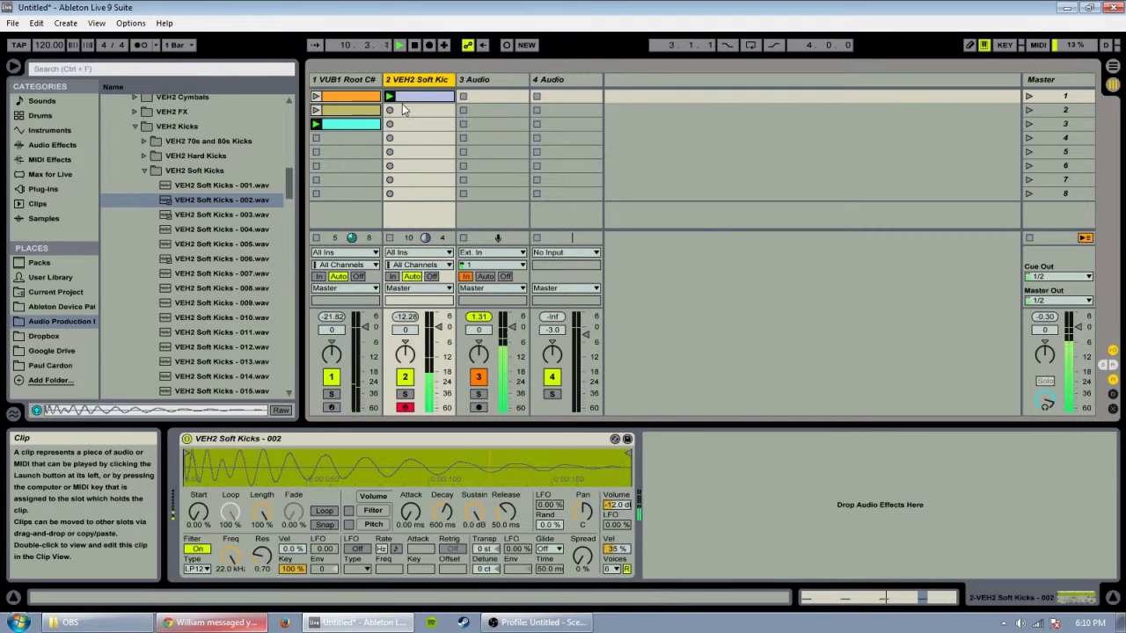
pyautogui.click(477, 81)
pyautogui.click(429, 81)
pyautogui.hotkey('ctrl', 'shift', 't')
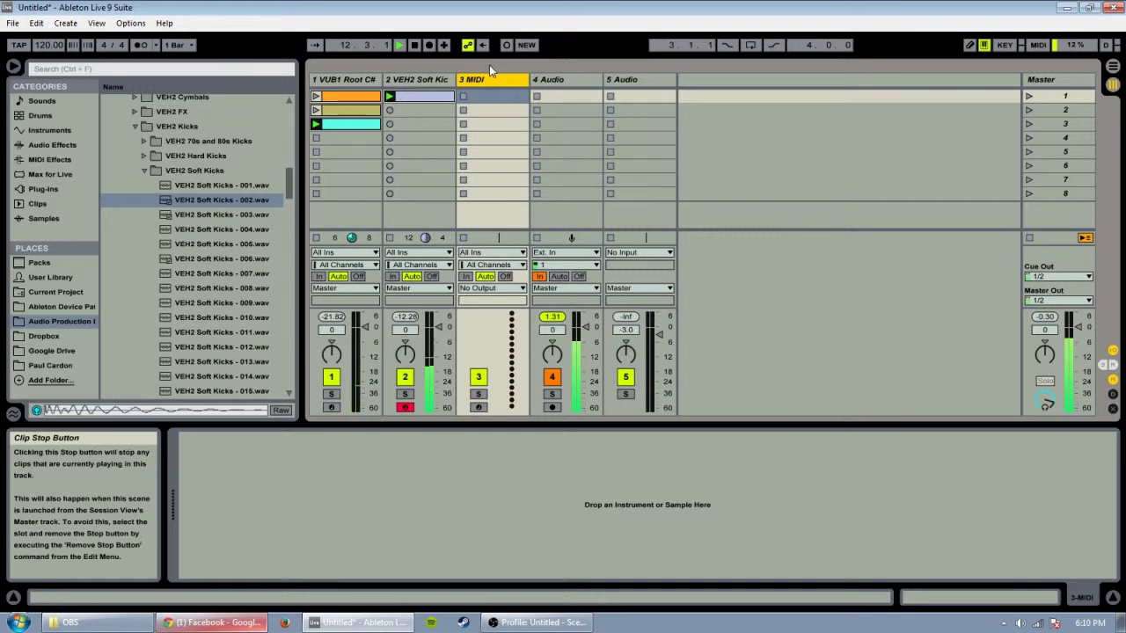
# Browse Instruments to Analog's Pad presets and load 80s Wavepad Lite Pad.adg onto the new MIDI track
pyautogui.click(143, 171)
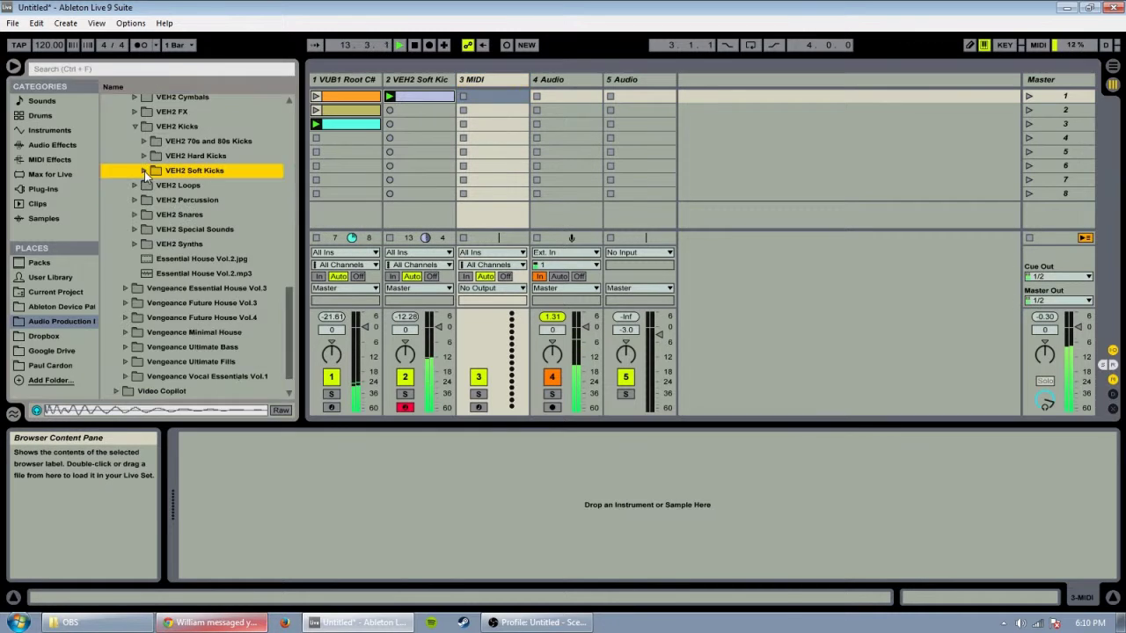
pyautogui.click(44, 131)
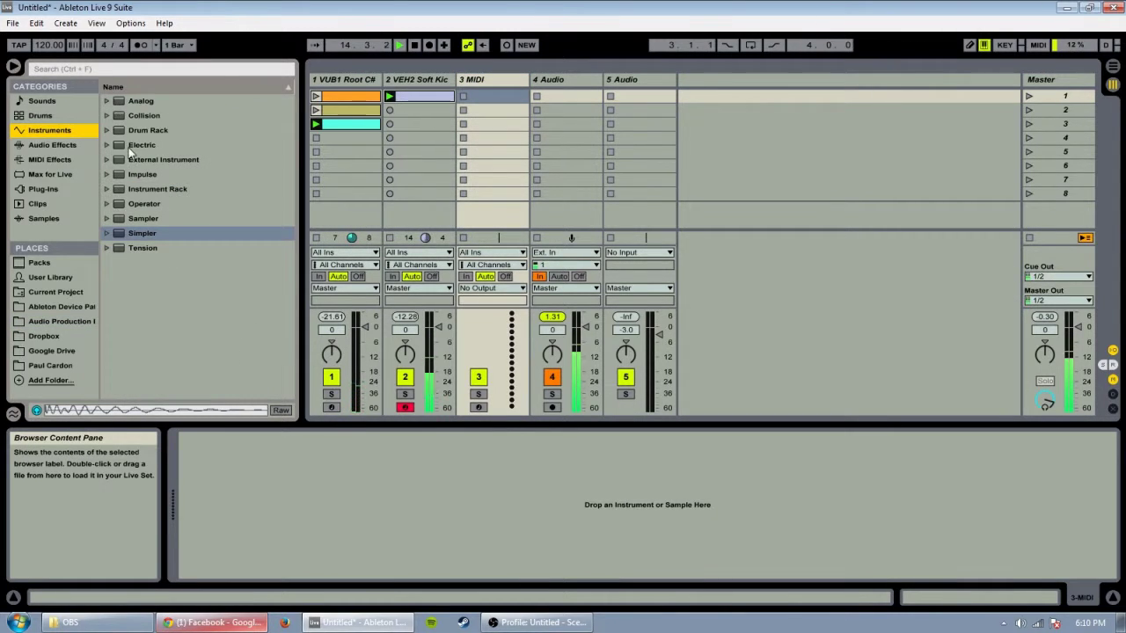
pyautogui.click(107, 101)
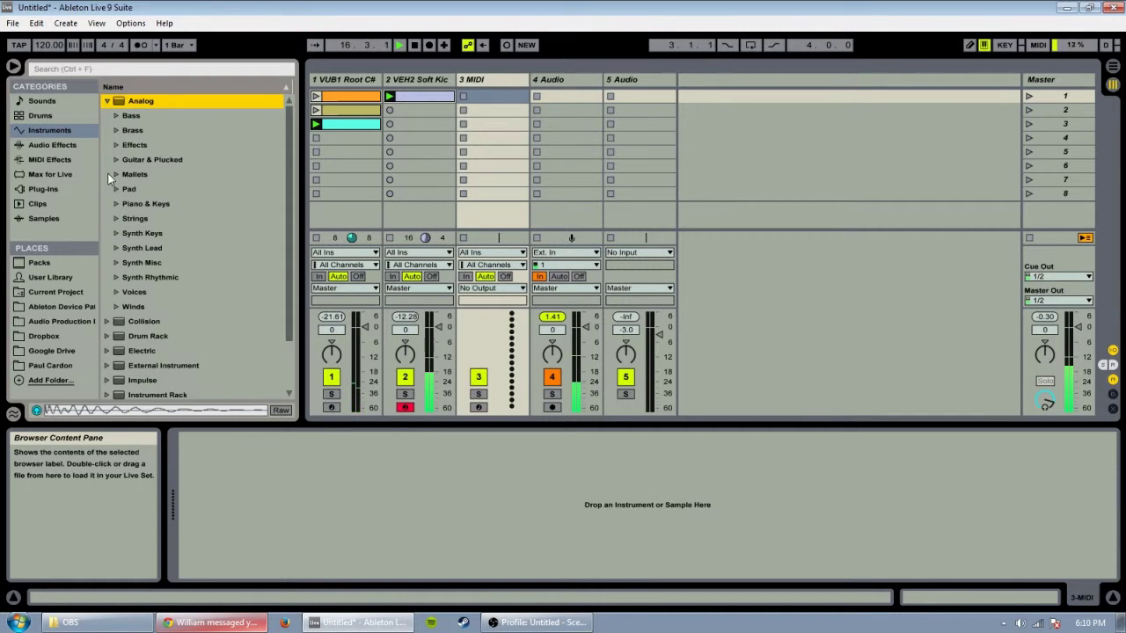
pyautogui.scroll(-1, 110, 114)
pyautogui.click(116, 174)
pyautogui.scroll(-1, 167, 209)
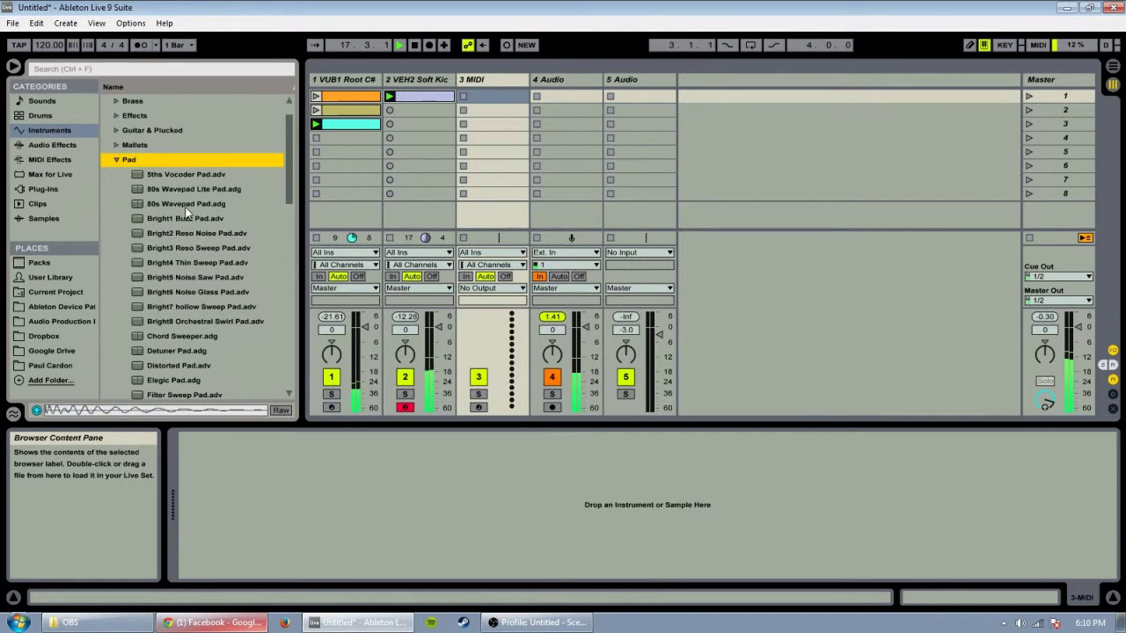
pyautogui.click(183, 206)
pyautogui.click(204, 189)
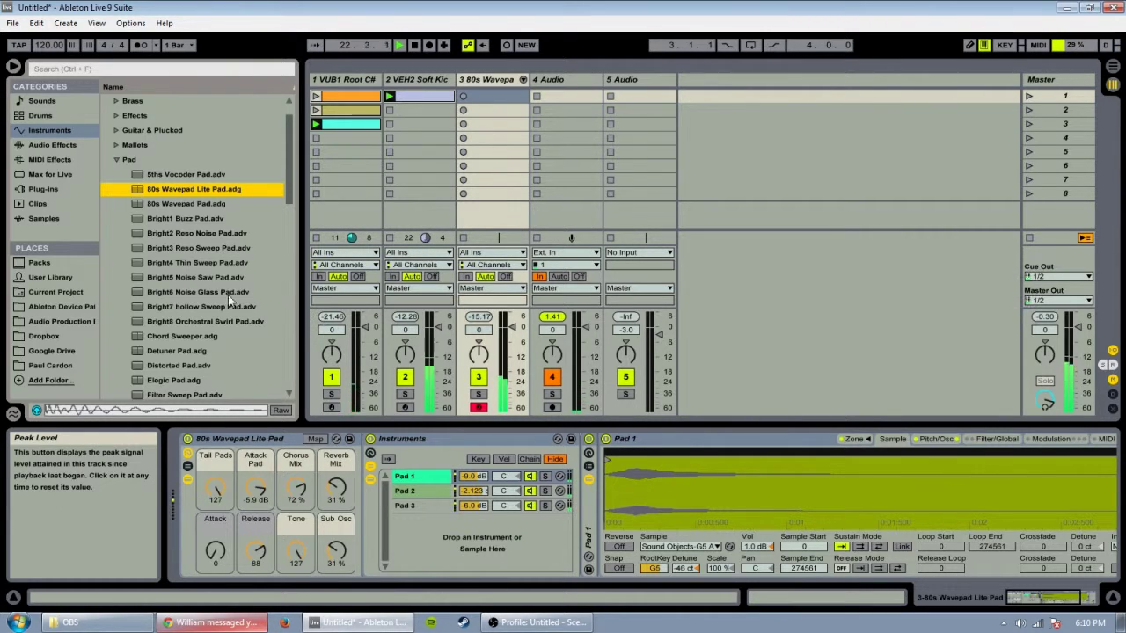
# Record a four-bar MIDI clip of two long notes, D#2 and F#2, in the pad track's first slot and play it back
pyautogui.click(464, 98)
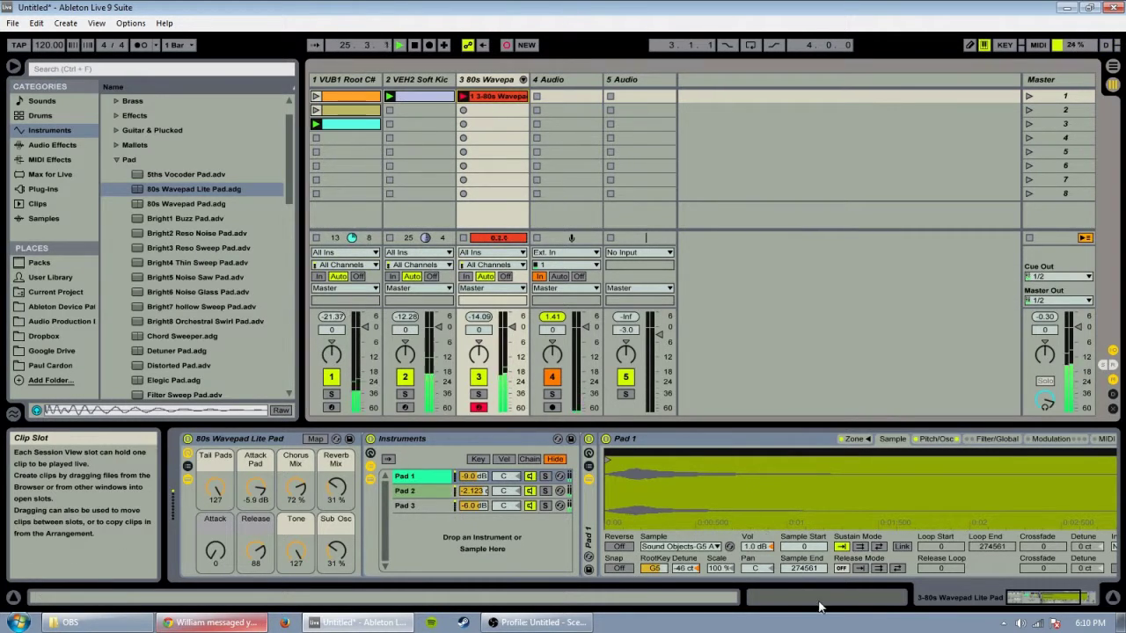
pyautogui.click(820, 604)
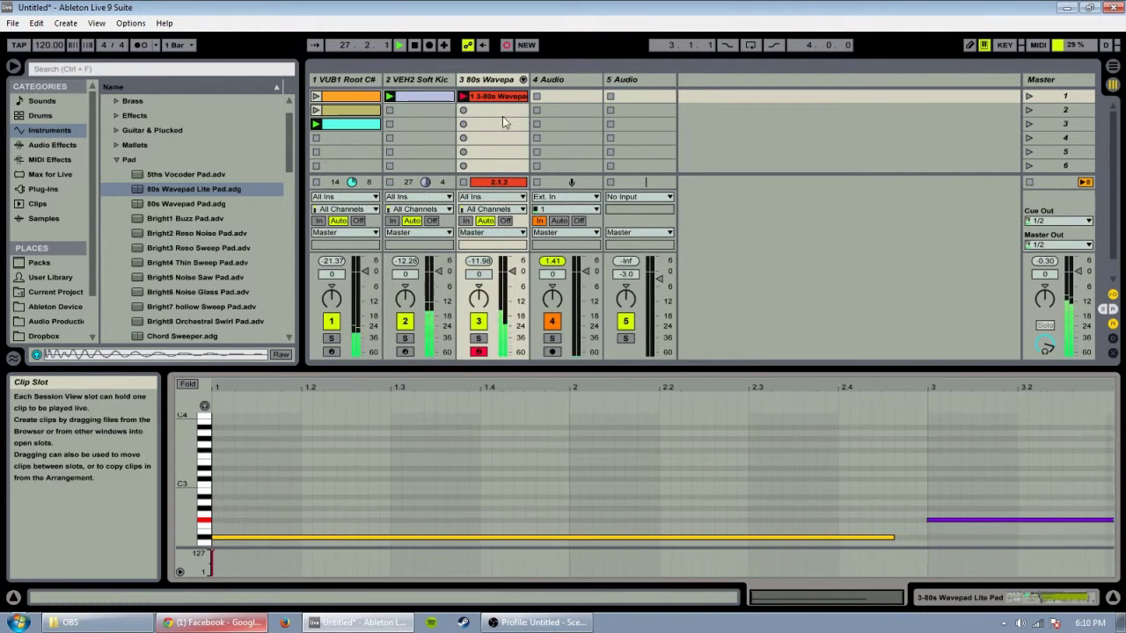
pyautogui.click(462, 97)
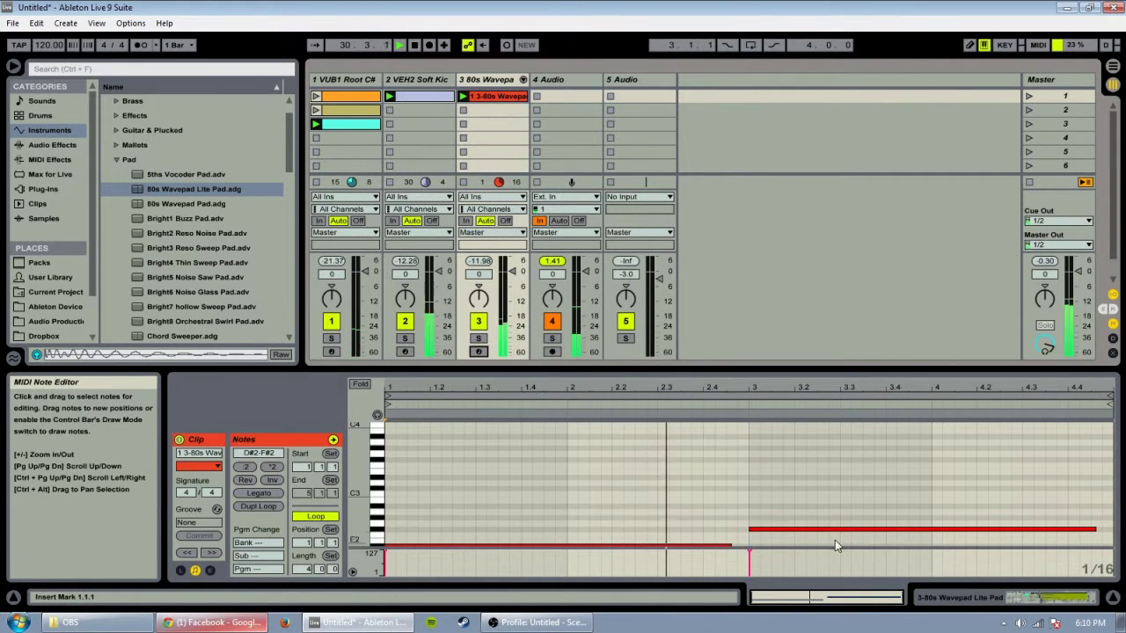
# Quantize all the notes in the recorded pad clip
pyautogui.click(725, 502)
pyautogui.hotkey('ctrl', 'a')
pyautogui.rightClick(716, 496)
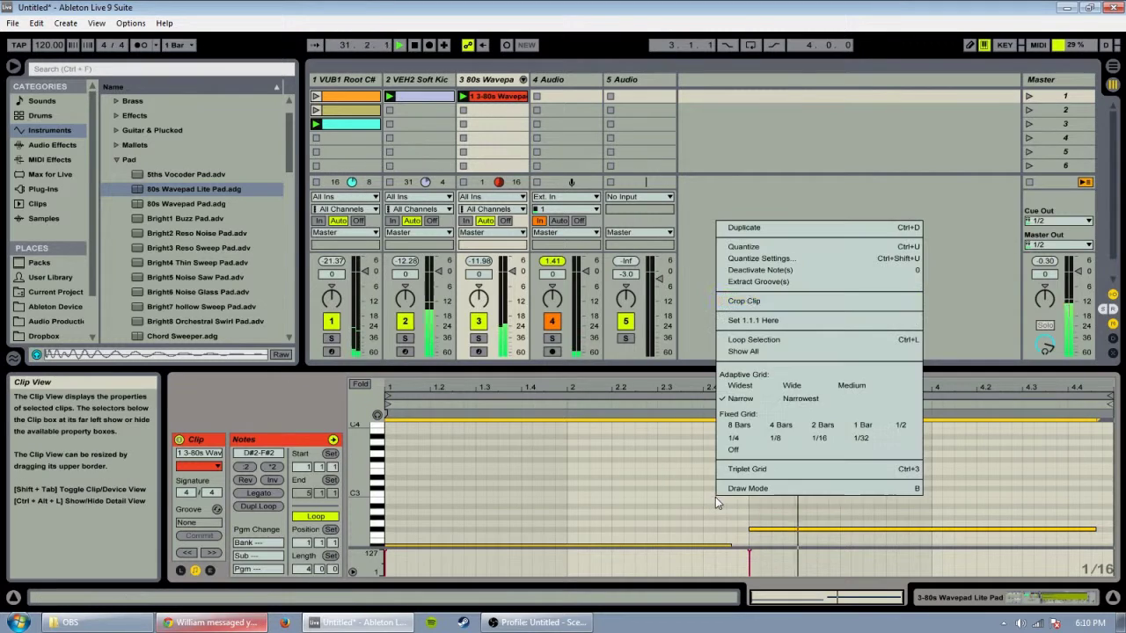
pyautogui.click(753, 250)
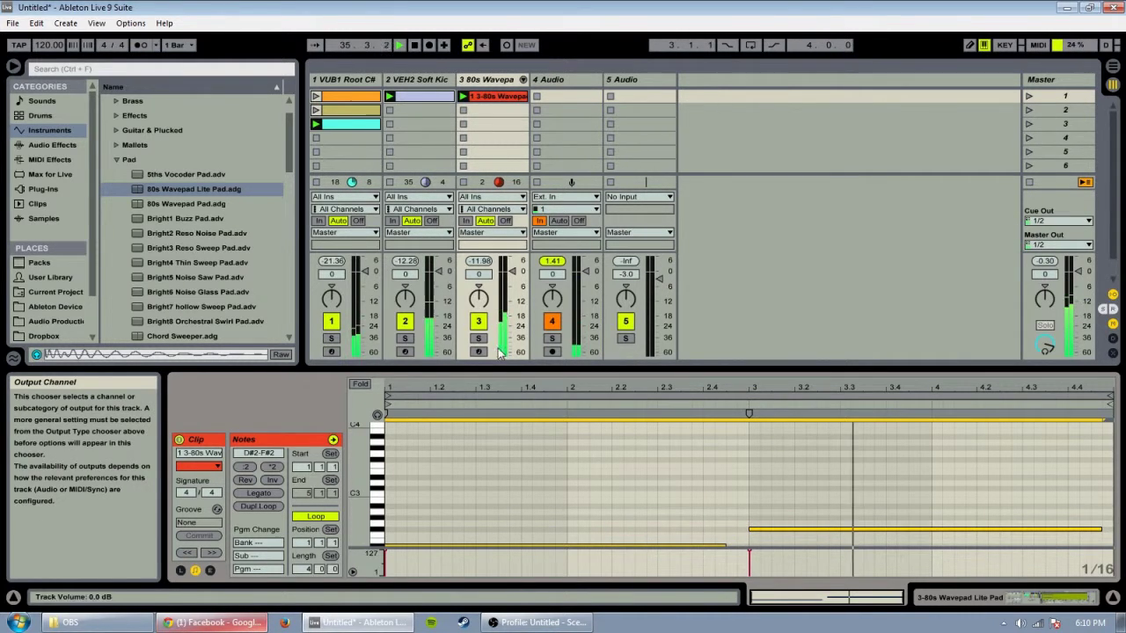
# View the bass track's clips and copy the 80s Wavepad clip from the pad track's first slot
pyautogui.click(328, 249)
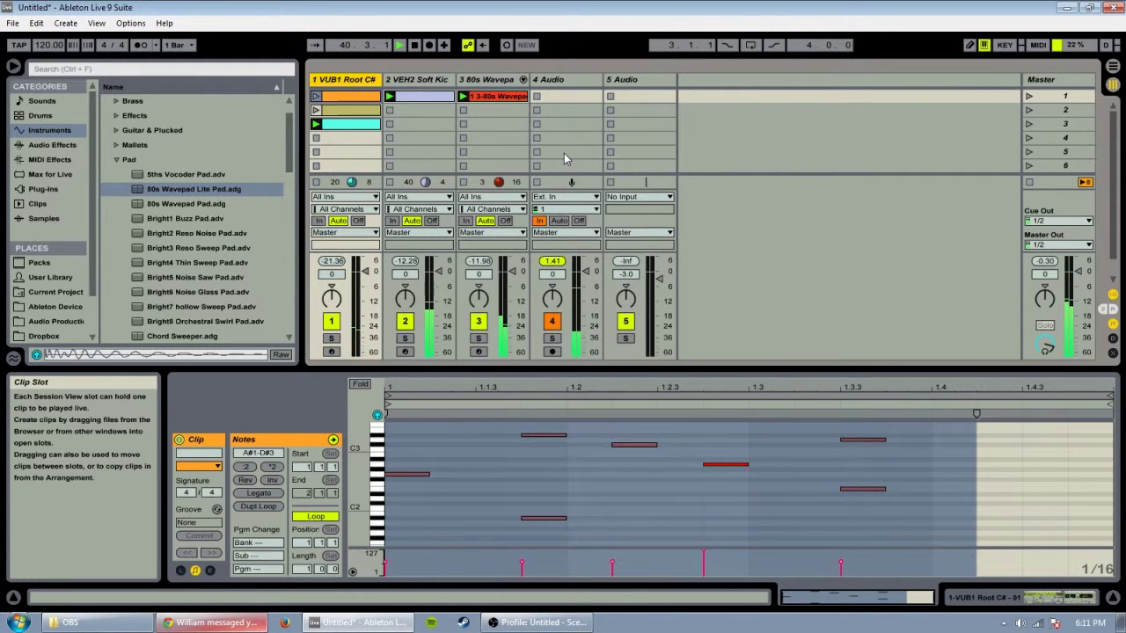
pyautogui.click(369, 125)
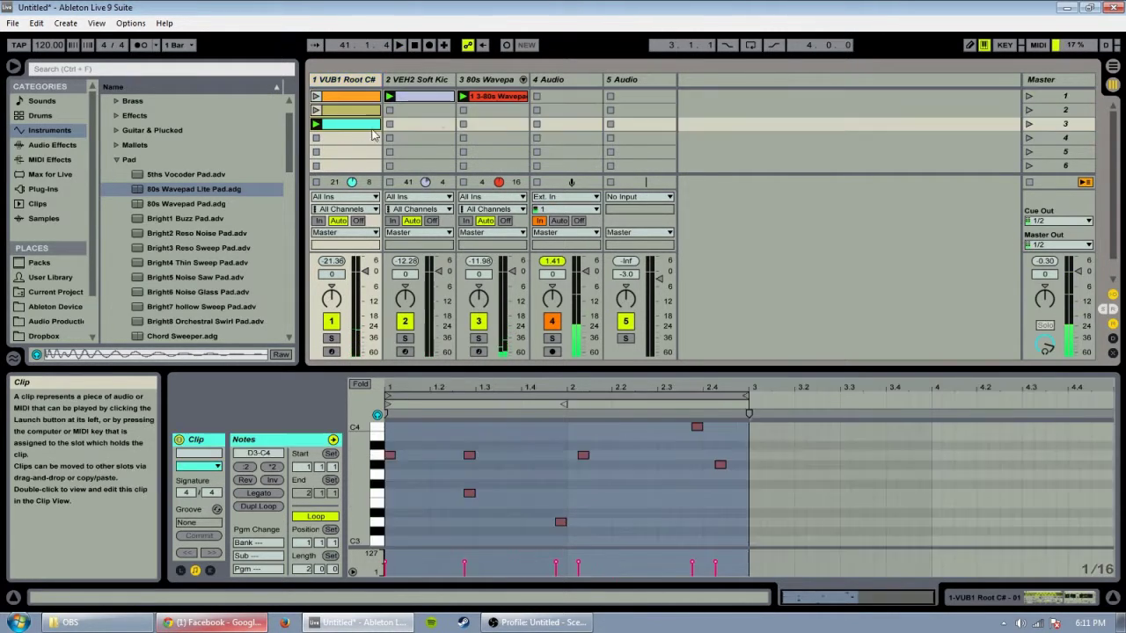
pyautogui.click(475, 99)
pyautogui.rightClick(506, 99)
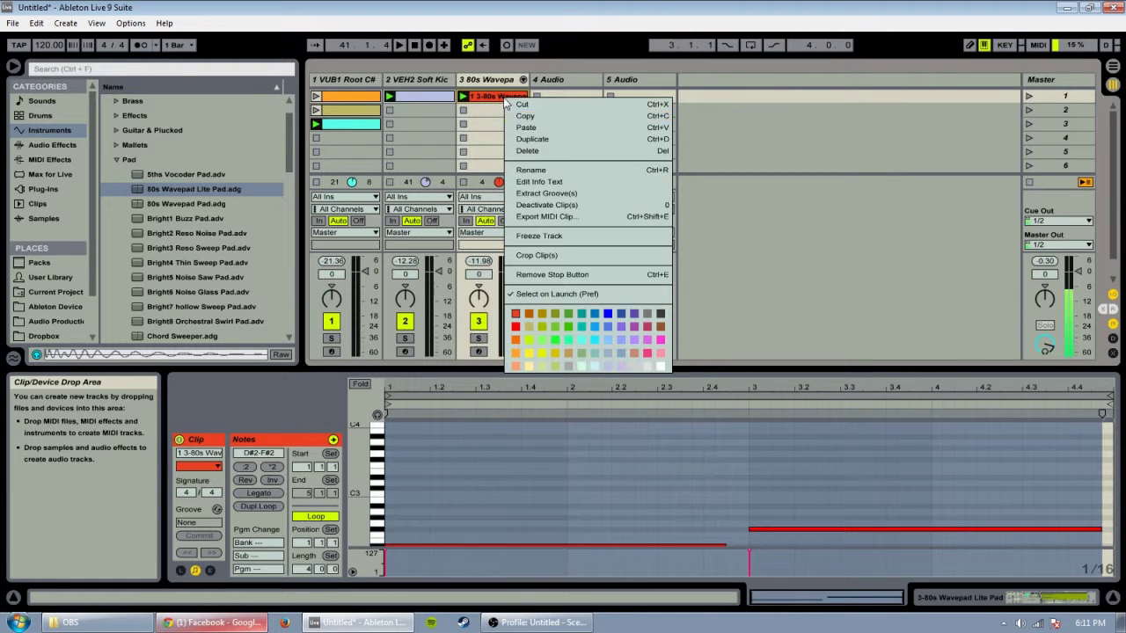
pyautogui.click(525, 118)
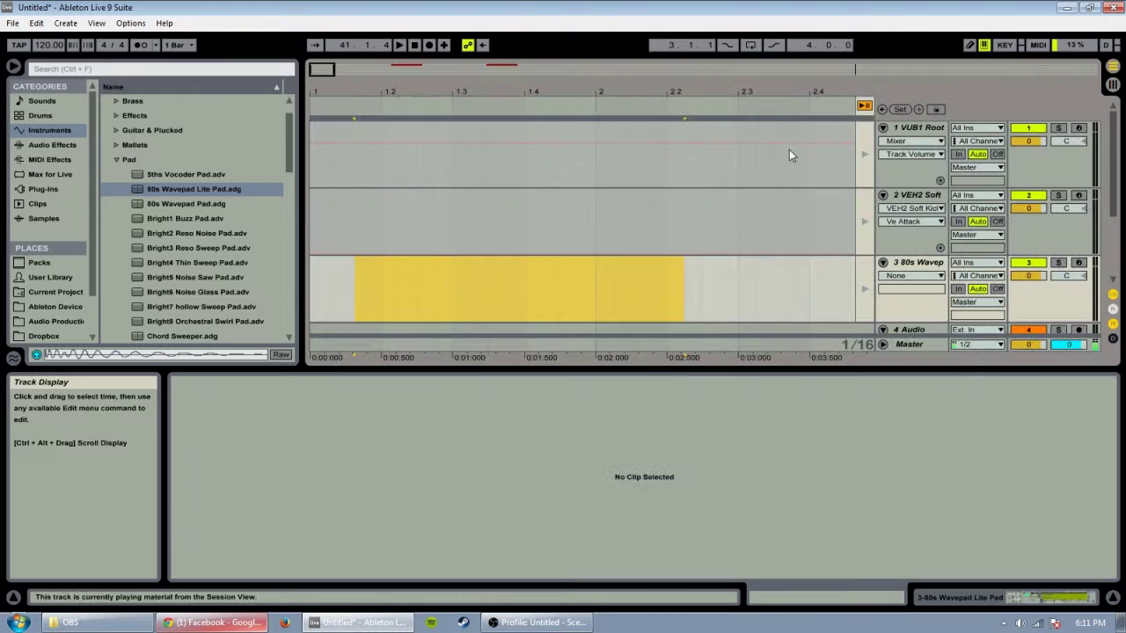
# Return all tracks to Arrangement playback and compare the pad track in Arrangement and Session views
pyautogui.press('Tab')
pyautogui.click(864, 107)
pyautogui.click(925, 263)
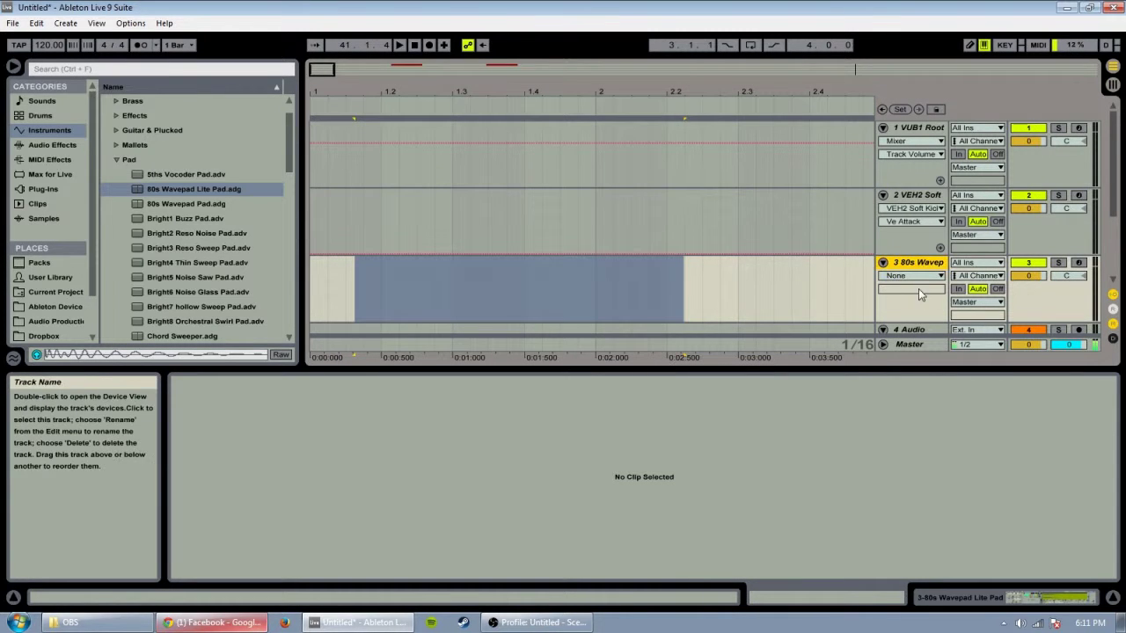
pyautogui.press('Tab')
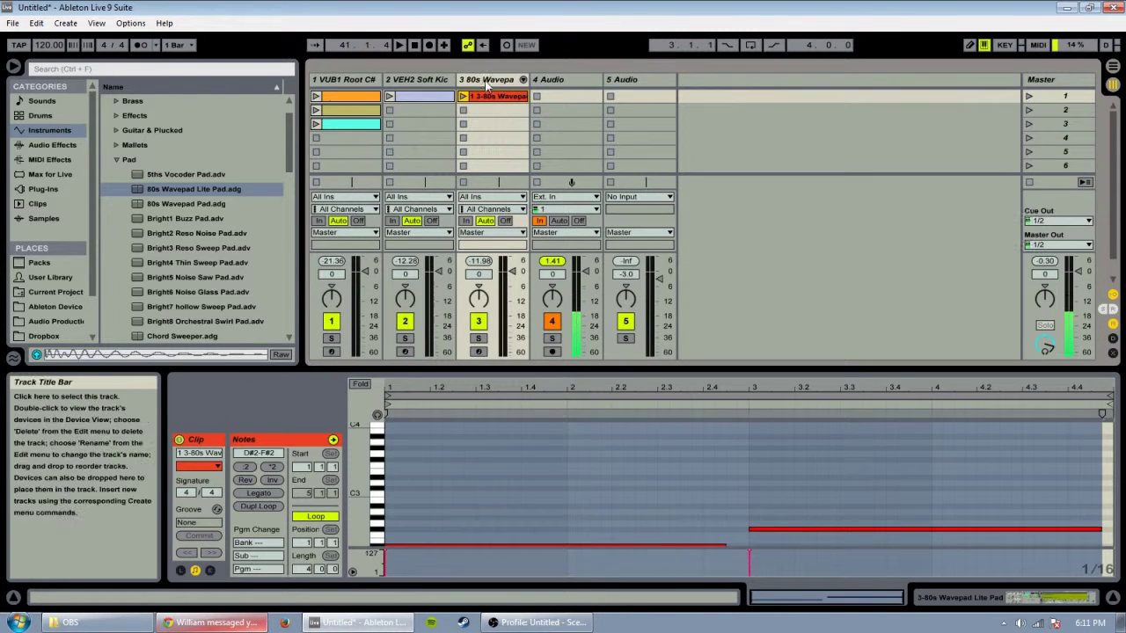
pyautogui.click(1009, 604)
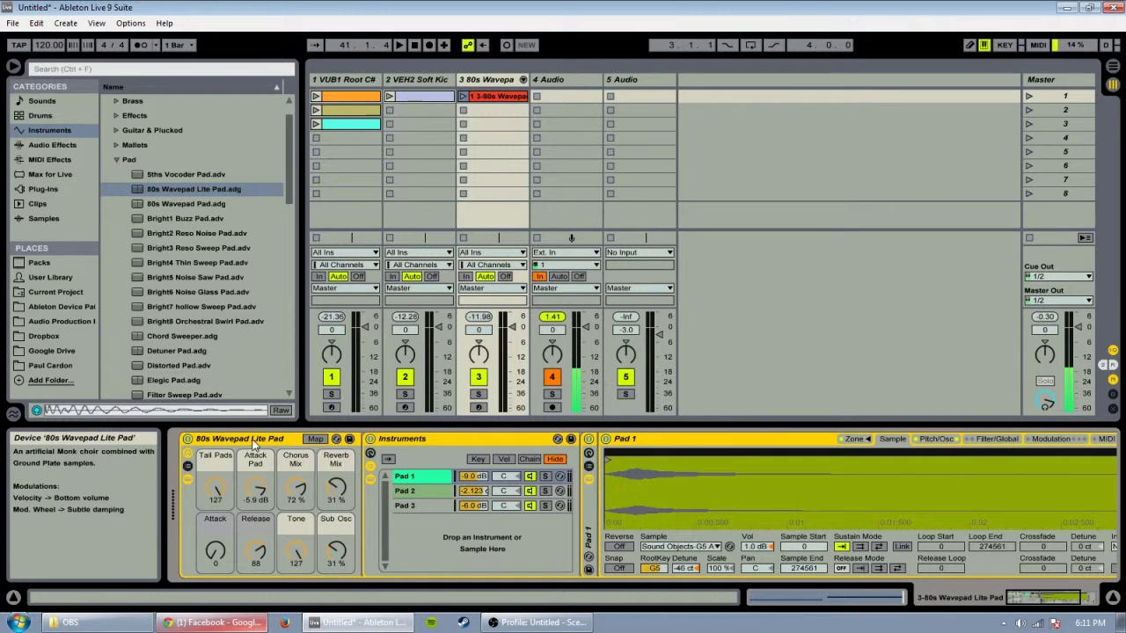
pyautogui.press('Tab')
pyautogui.click(930, 264)
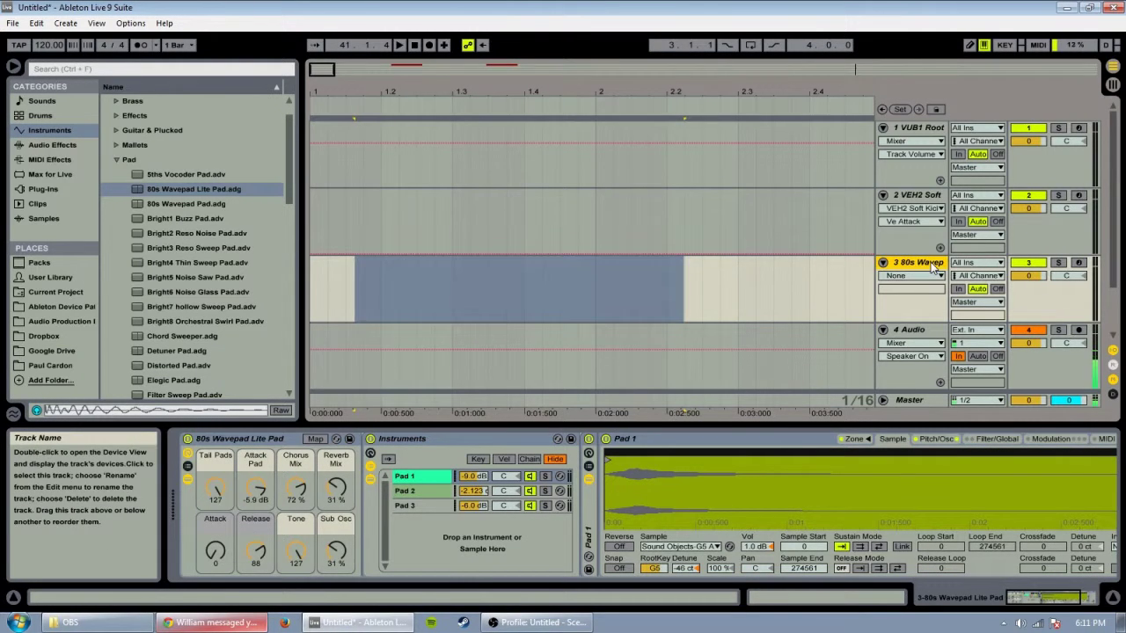
# Paste the copied 80s Wavepad clip at 1.1.1 on the pad track in the arrangement
pyautogui.click(320, 279)
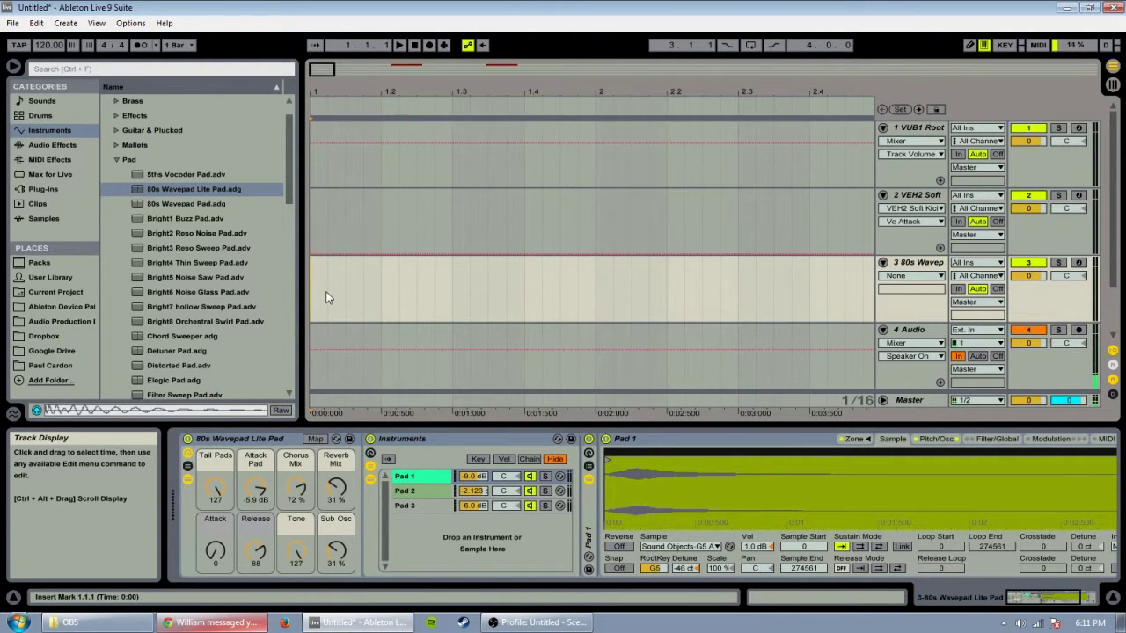
pyautogui.rightClick(320, 284)
pyautogui.click(339, 285)
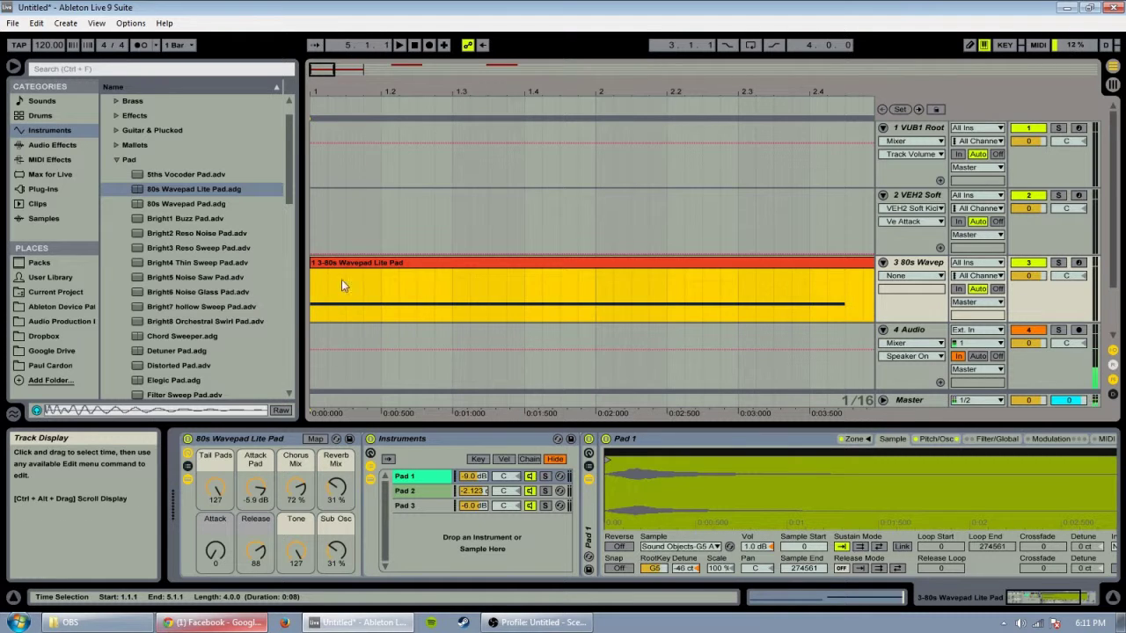
# Examine the full length of the pasted pad clip in the arrangement and compare it with the Session View clip
pyautogui.moveTo(334, 70); pyautogui.dragTo(410, 70)
pyautogui.press('Tab')
pyautogui.press('Tab')
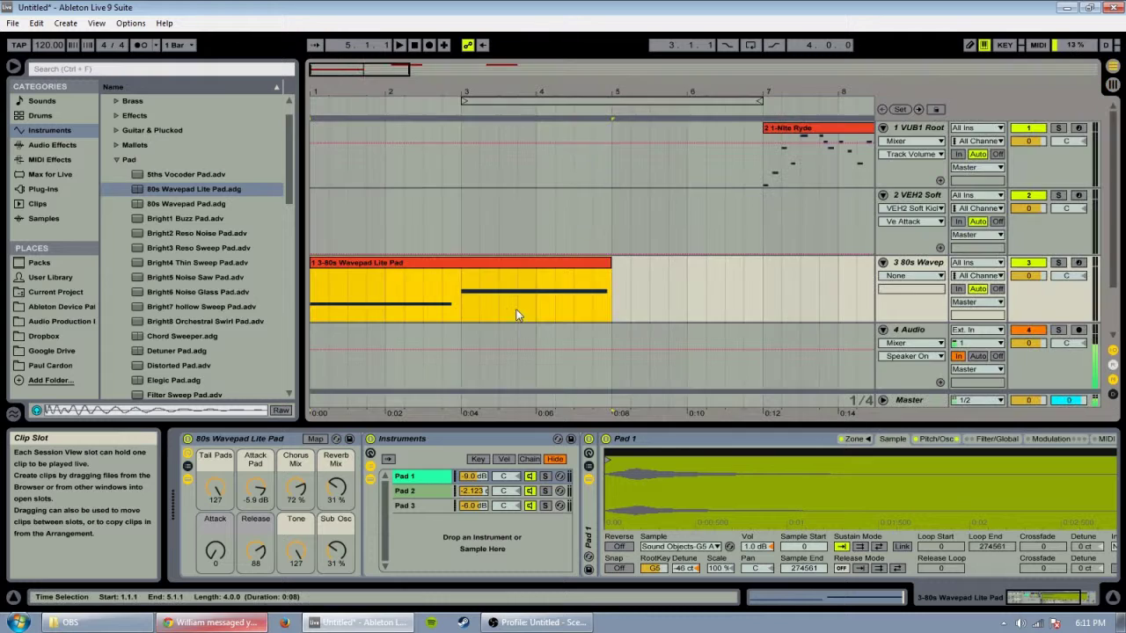
pyautogui.press('Tab')
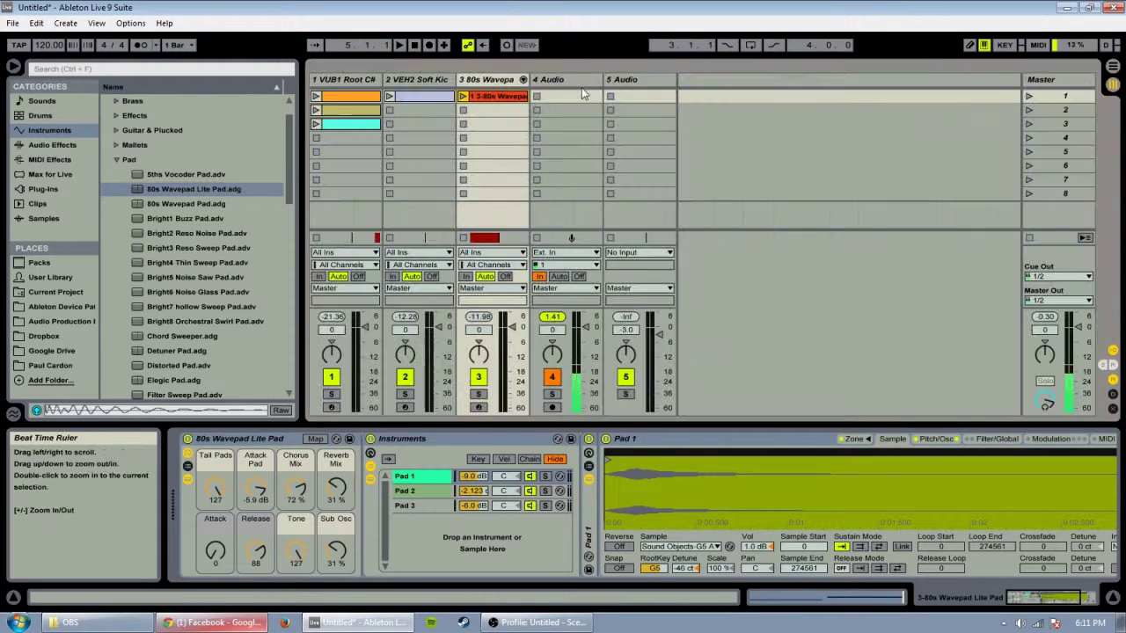
pyautogui.press('Tab')
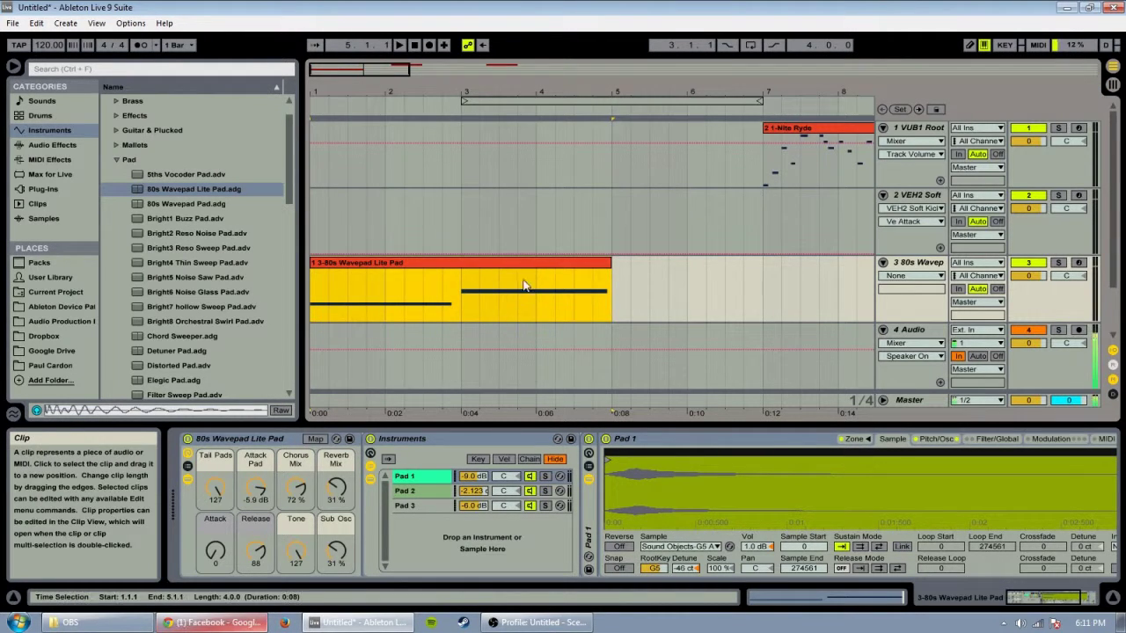
# Delete the pad clip and the bass track's clips from the arrangement and return to Session View
pyautogui.press('Delete')
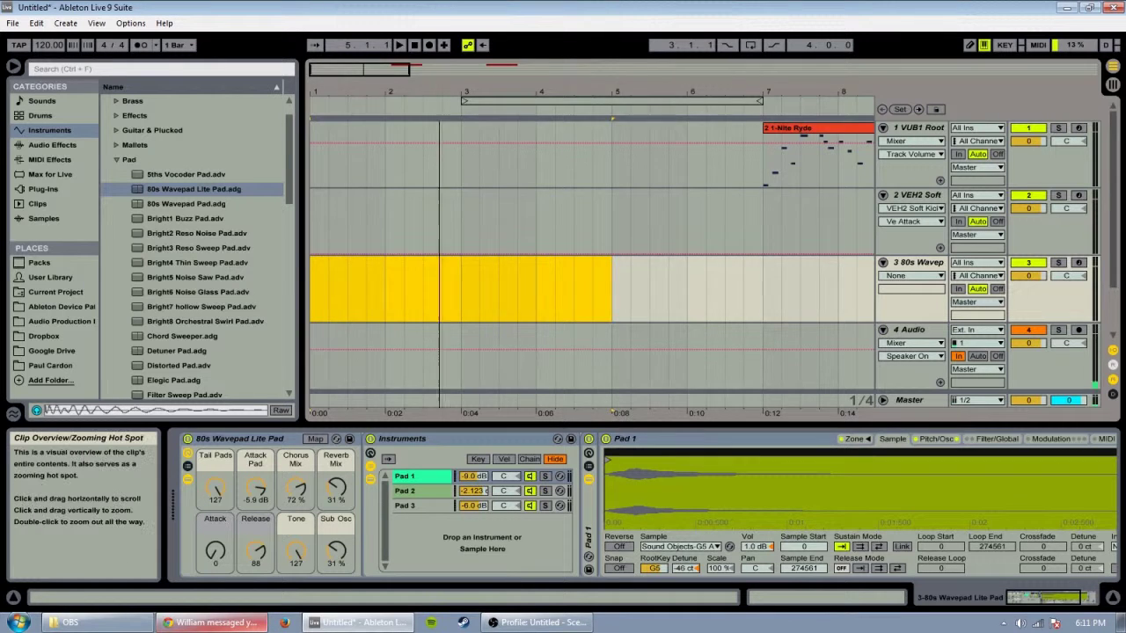
pyautogui.moveTo(440, 87); pyautogui.dragTo(439, 46)
pyautogui.moveTo(765, 135); pyautogui.dragTo(354, 148)
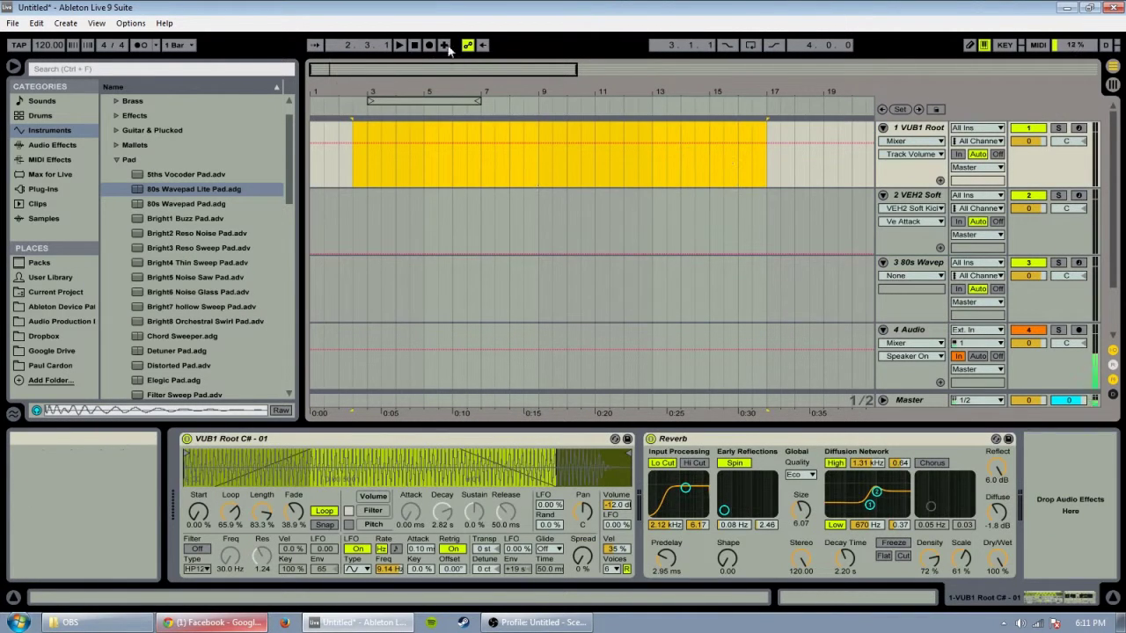
pyautogui.press('Tab')
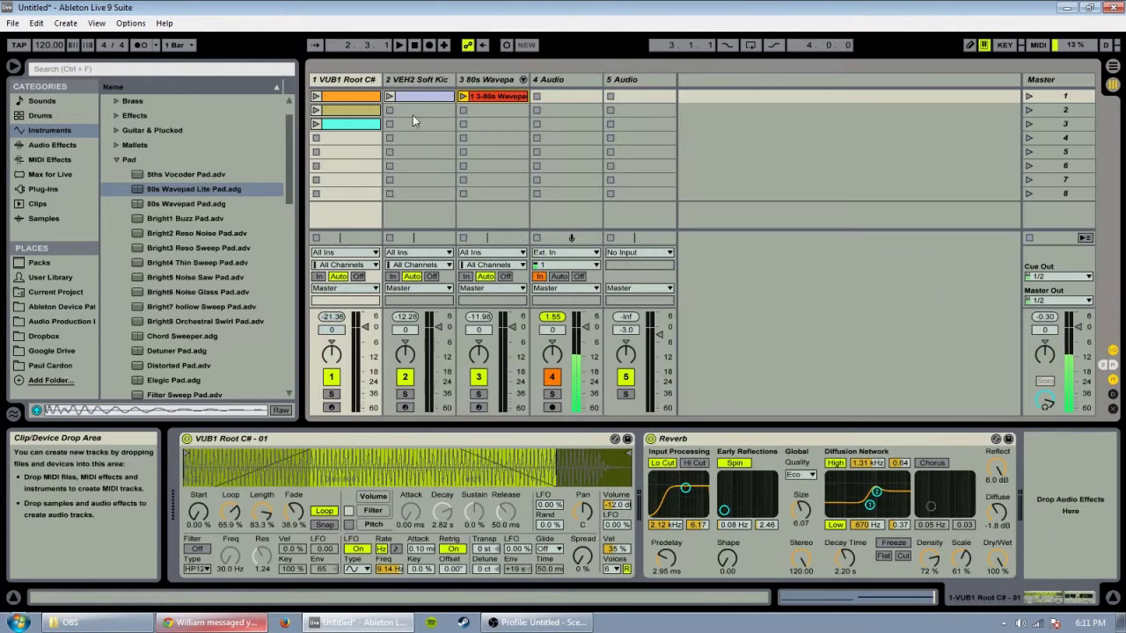
# Start Arrangement recording with the metronome on and launch the third bass clip and the Soft Kick clip
pyautogui.click(428, 47)
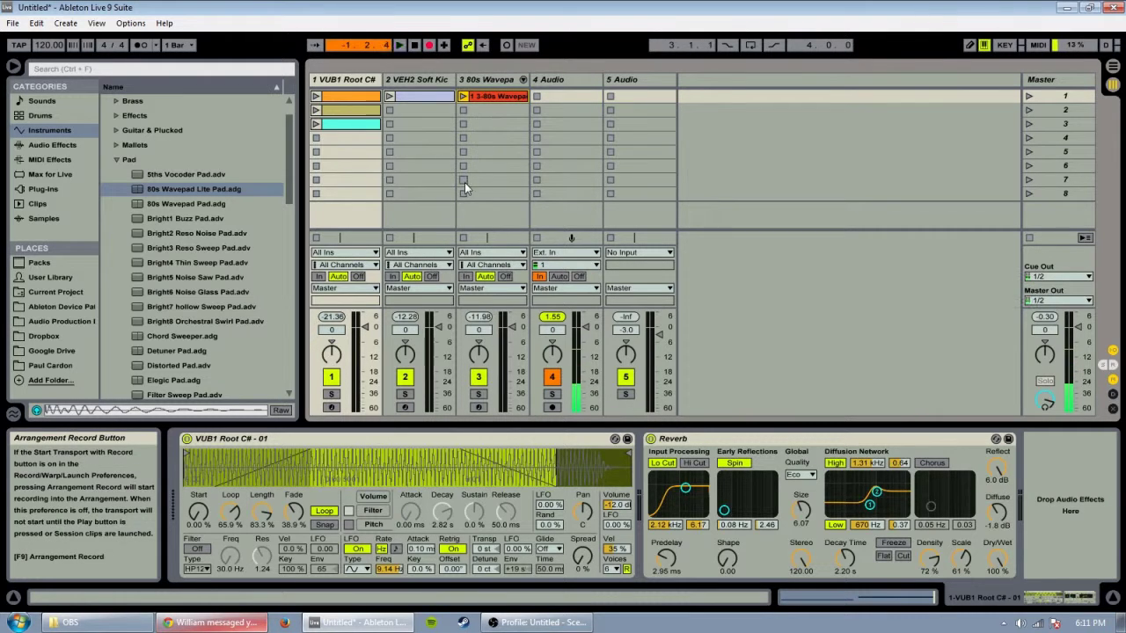
pyautogui.click(140, 45)
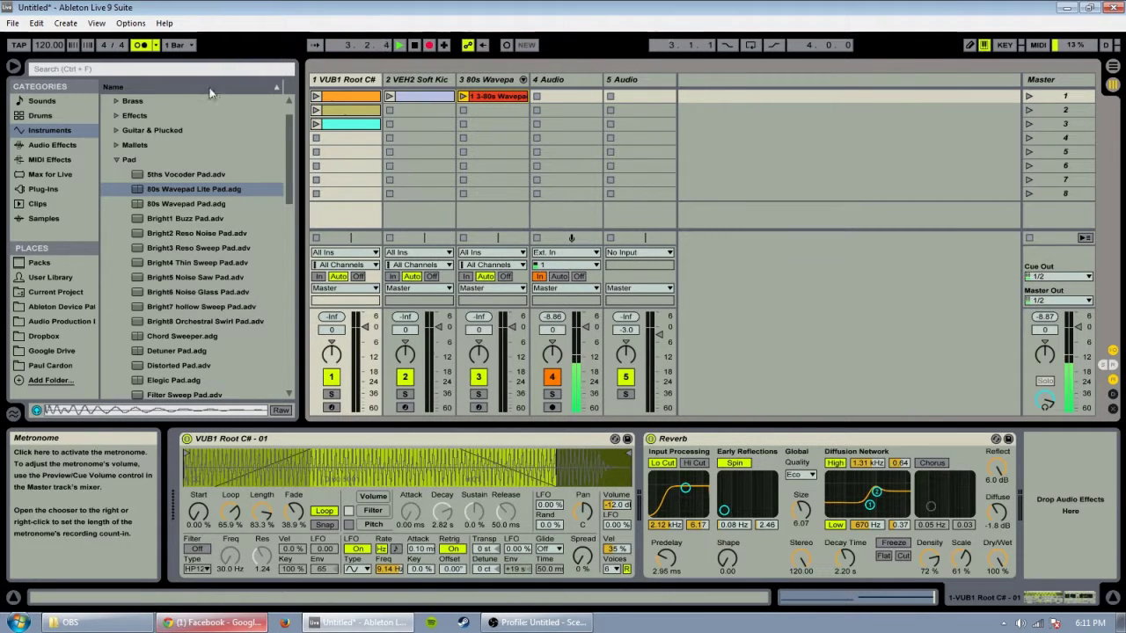
pyautogui.click(316, 124)
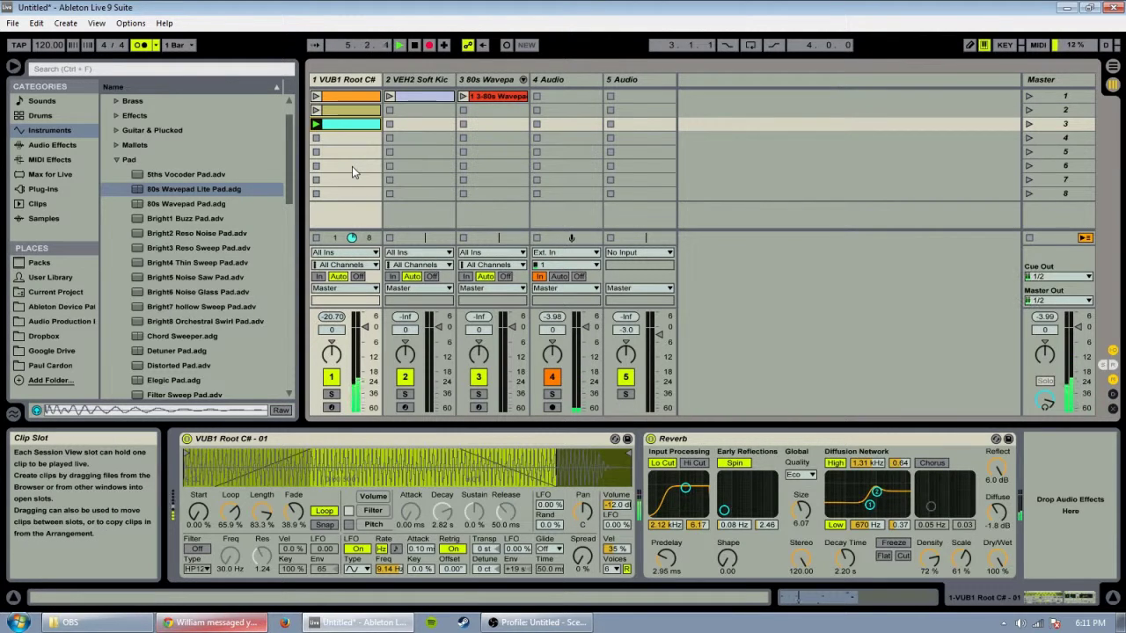
pyautogui.click(389, 97)
# Check the bass and kick recording in Arrangement View and return to Session View
pyautogui.press('Tab')
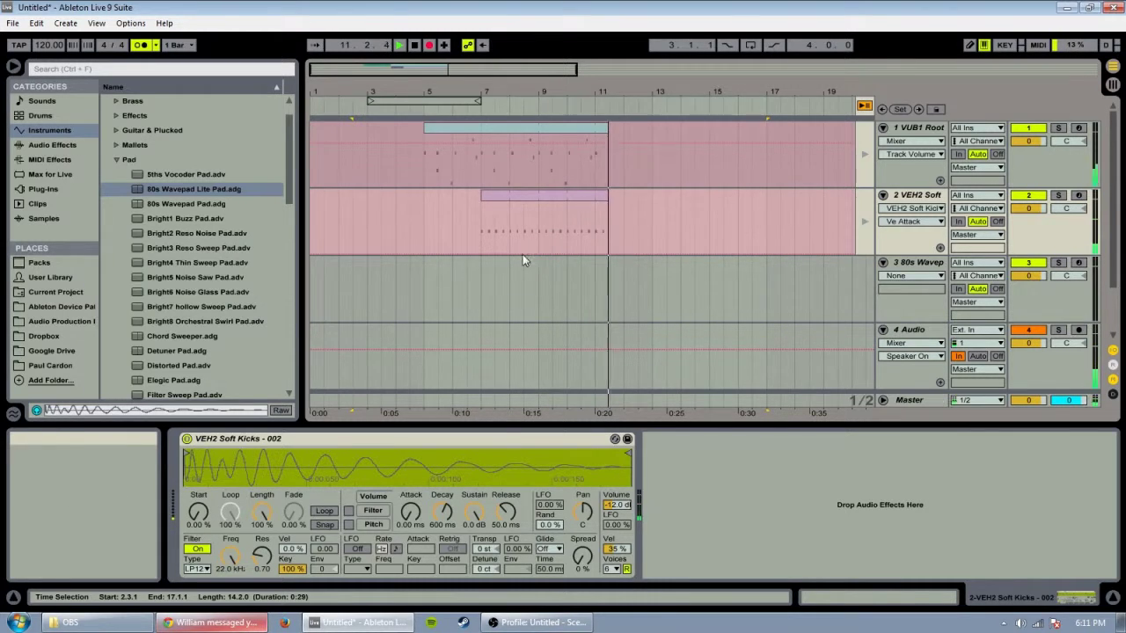
pyautogui.press('Tab')
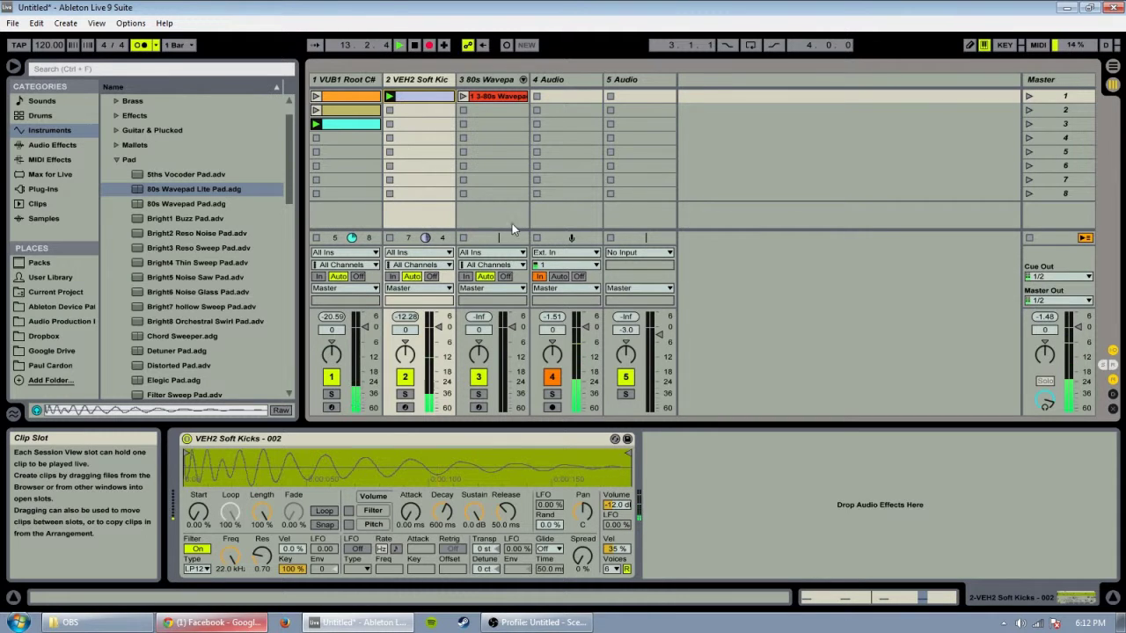
pyautogui.press('Tab')
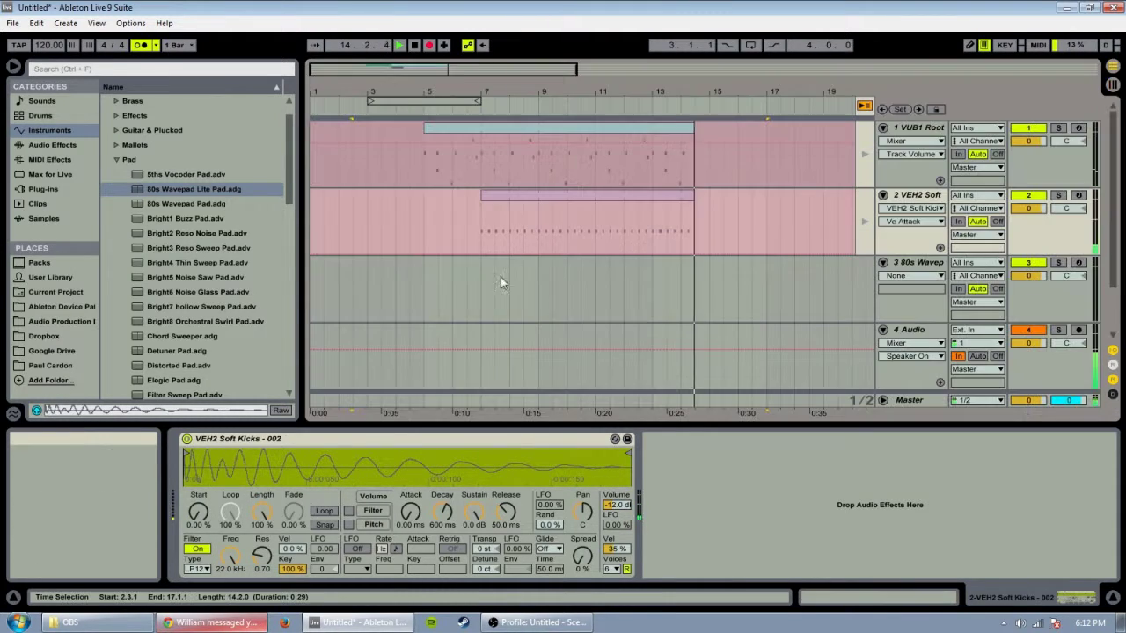
pyautogui.press('Tab')
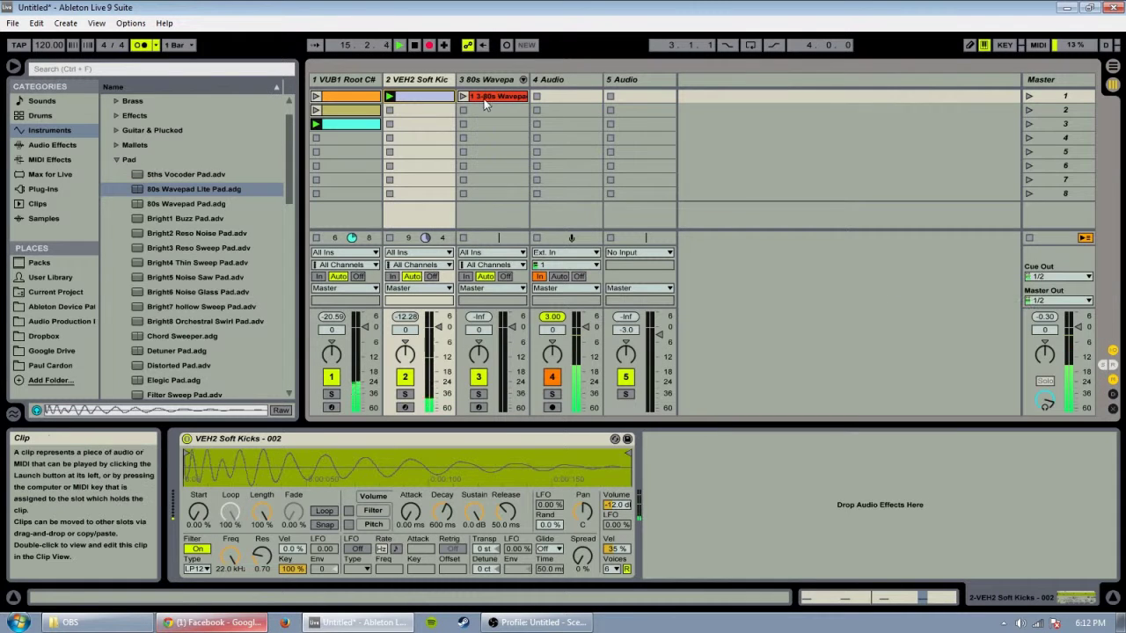
# Launch the 80s Wavepad clip and record a brief dip in the pad track's volume, ending back at 0
pyautogui.click(466, 100)
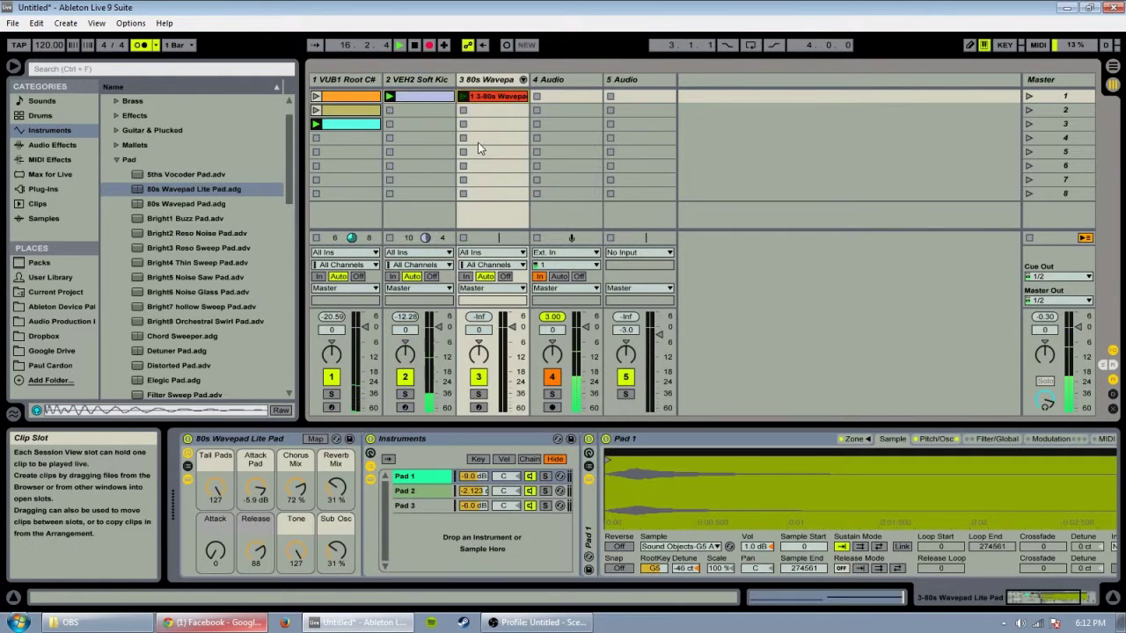
pyautogui.press('Tab')
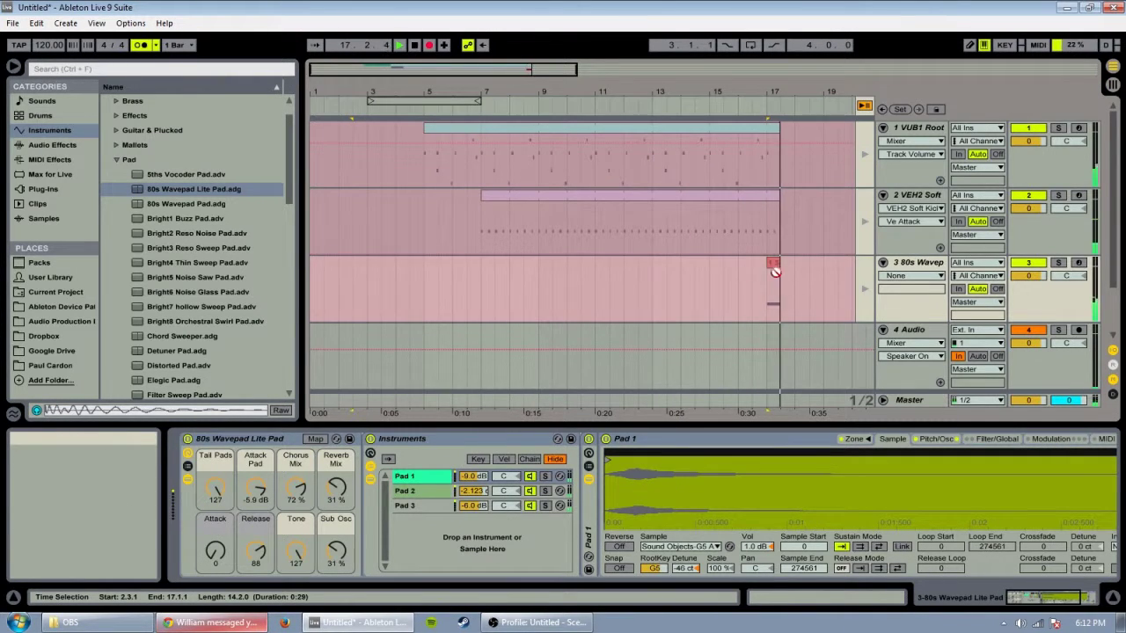
pyautogui.press('Tab')
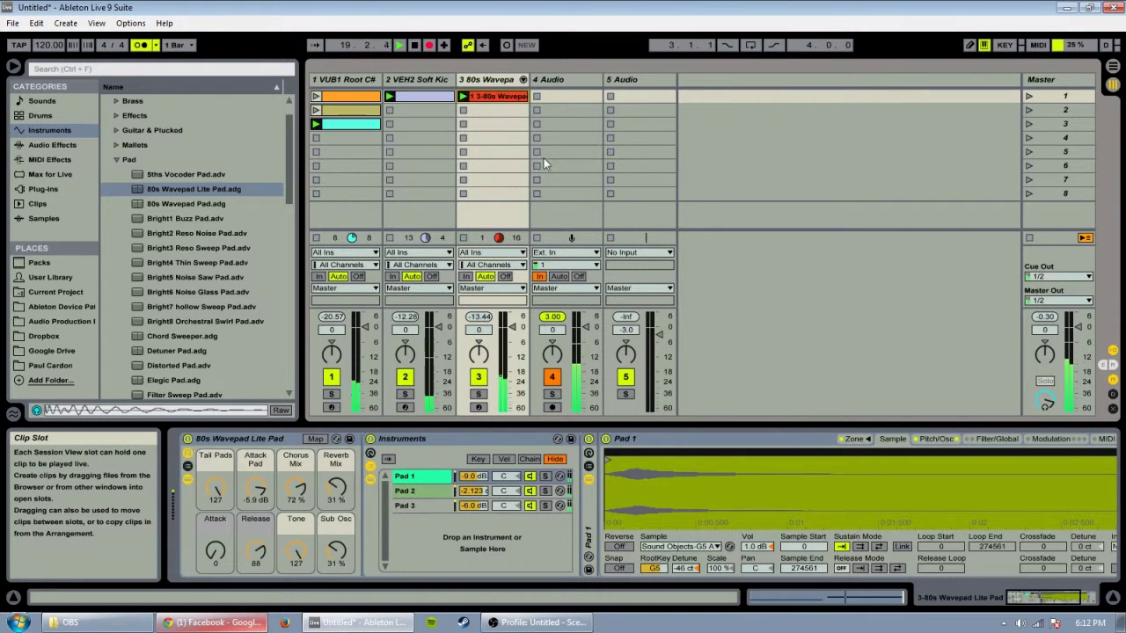
pyautogui.moveTo(513, 327); pyautogui.dragTo(512, 357)
pyautogui.hotkey('ctrl', 'z')
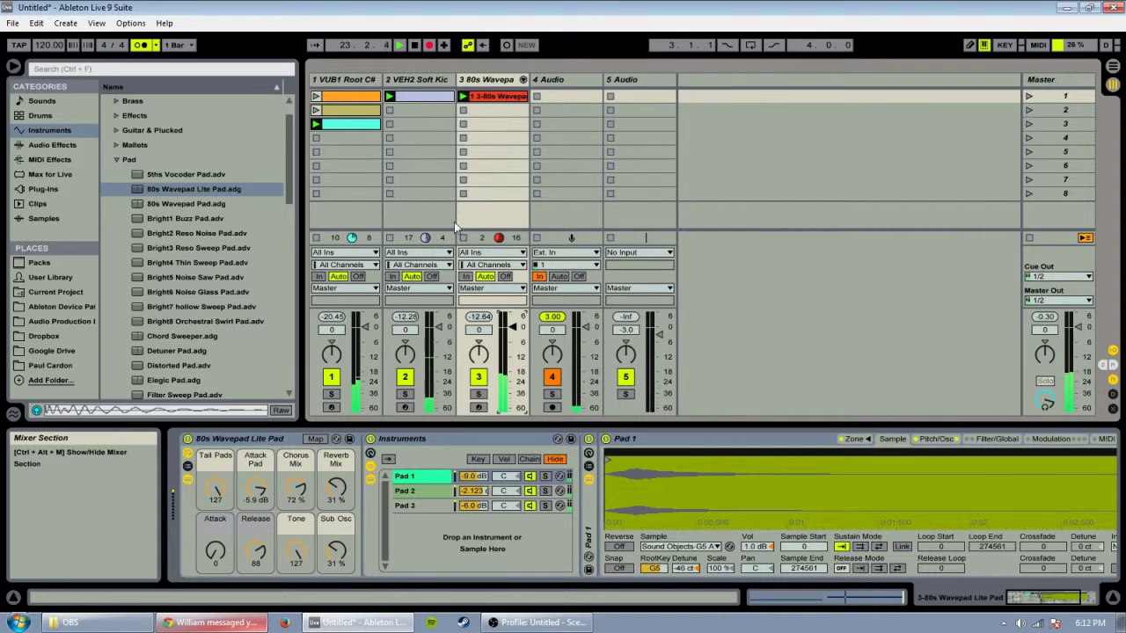
# Stop the recording and return all tracks to Arrangement playback in Arrangement View
pyautogui.press('Tab')
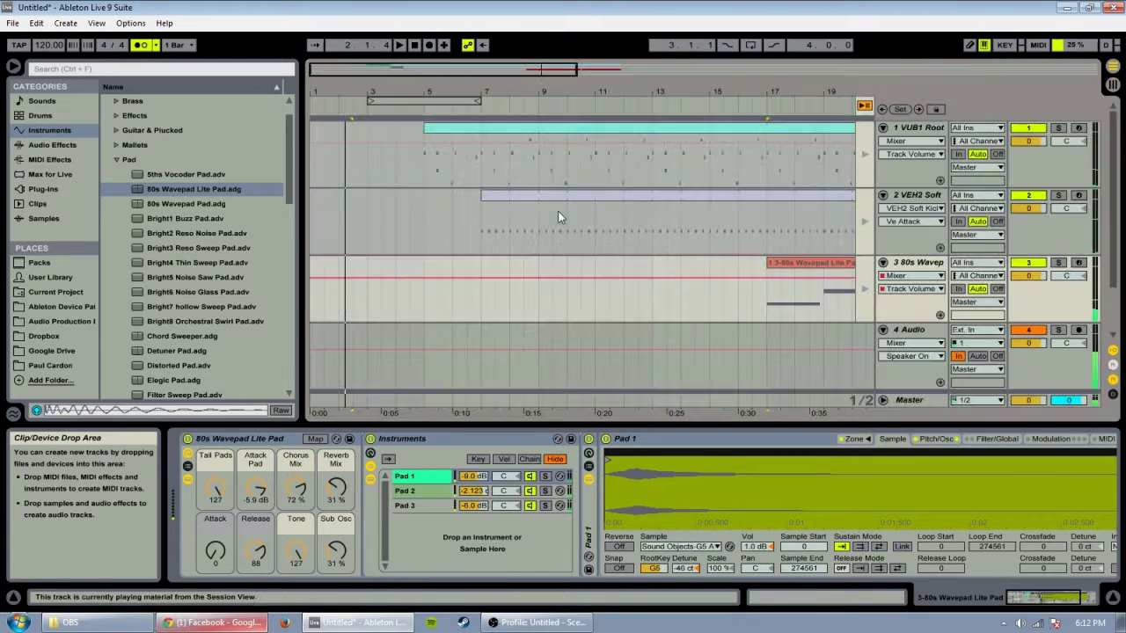
pyautogui.moveTo(600, 92); pyautogui.dragTo(600, 39)
pyautogui.click(864, 106)
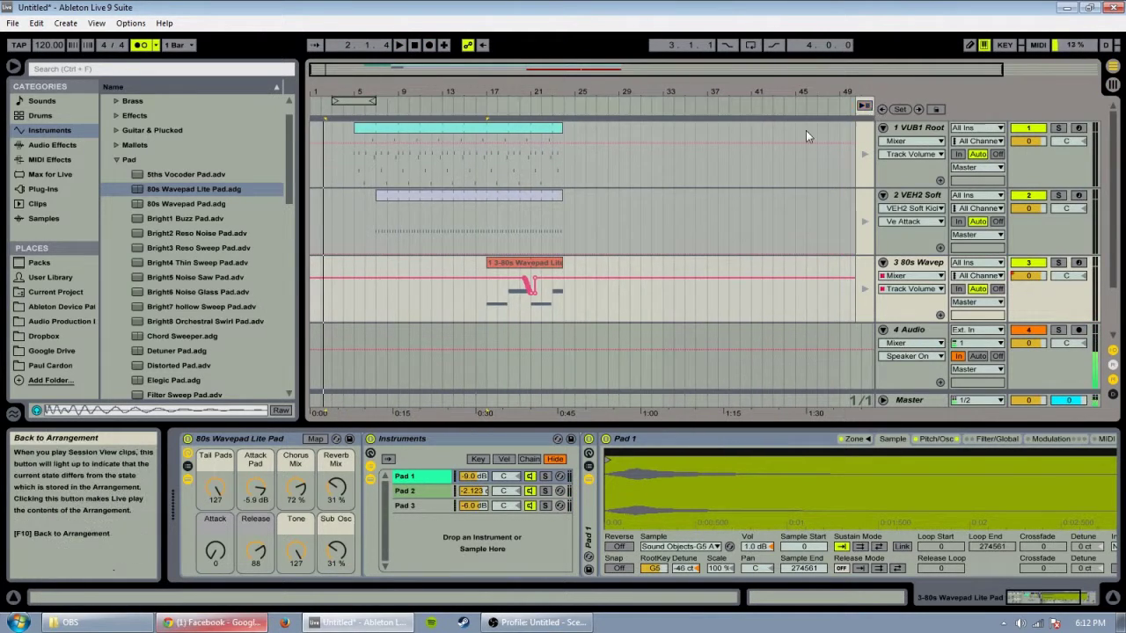
# Delete one bar of the kick track's recorded clip, from 16.1.1 to 17.1.1
pyautogui.click(489, 220)
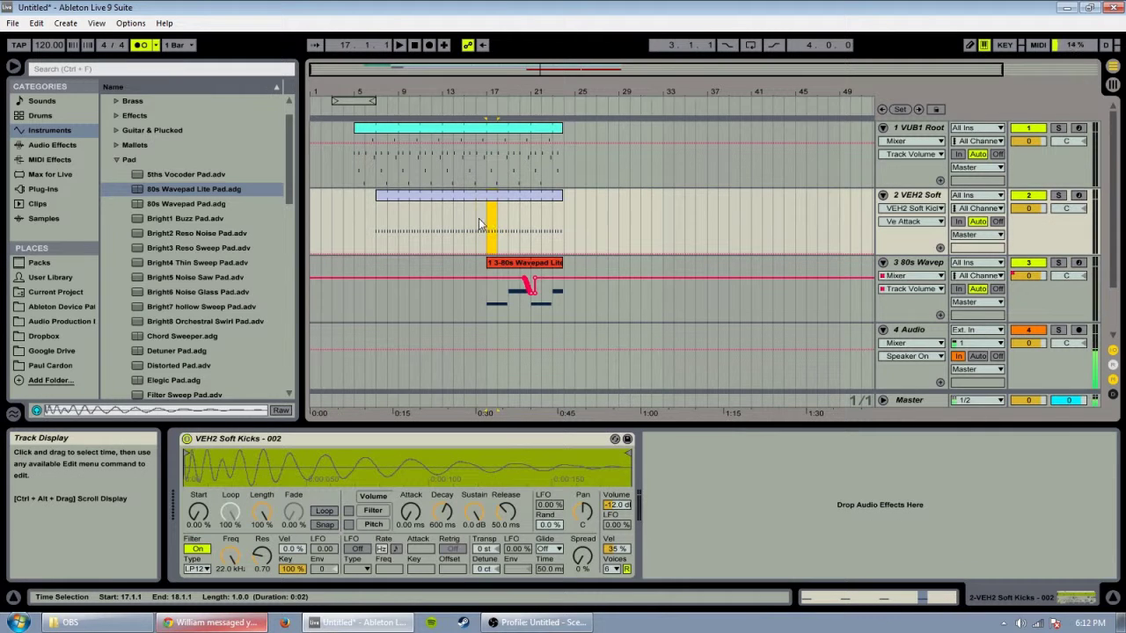
pyautogui.rightClick(484, 222)
pyautogui.press('Escape')
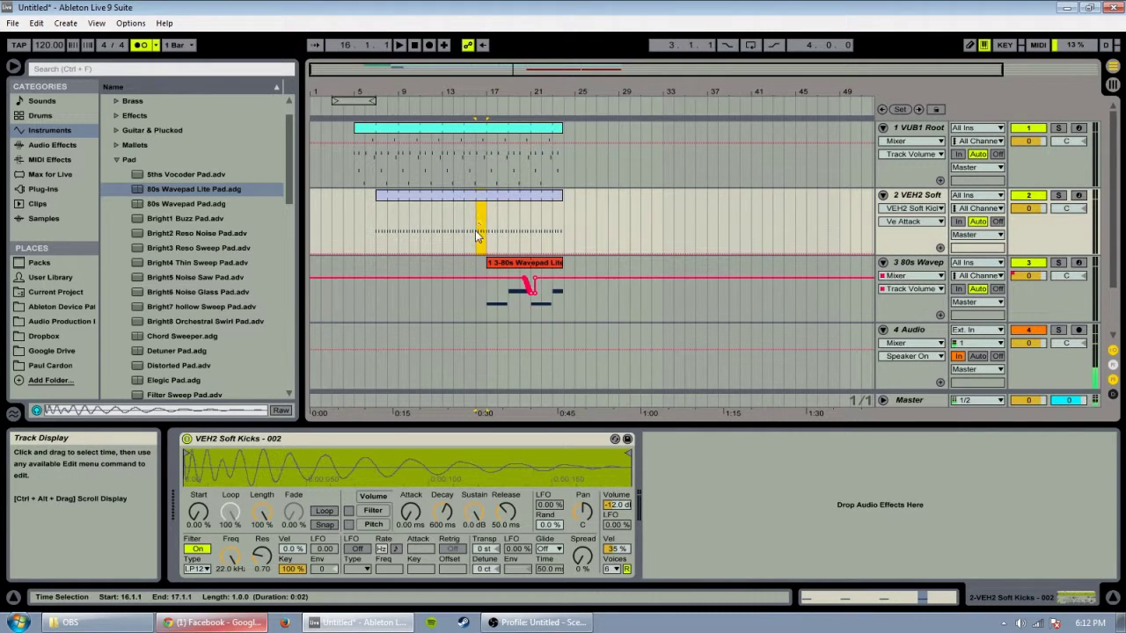
pyautogui.rightClick(486, 226)
pyautogui.click(503, 249)
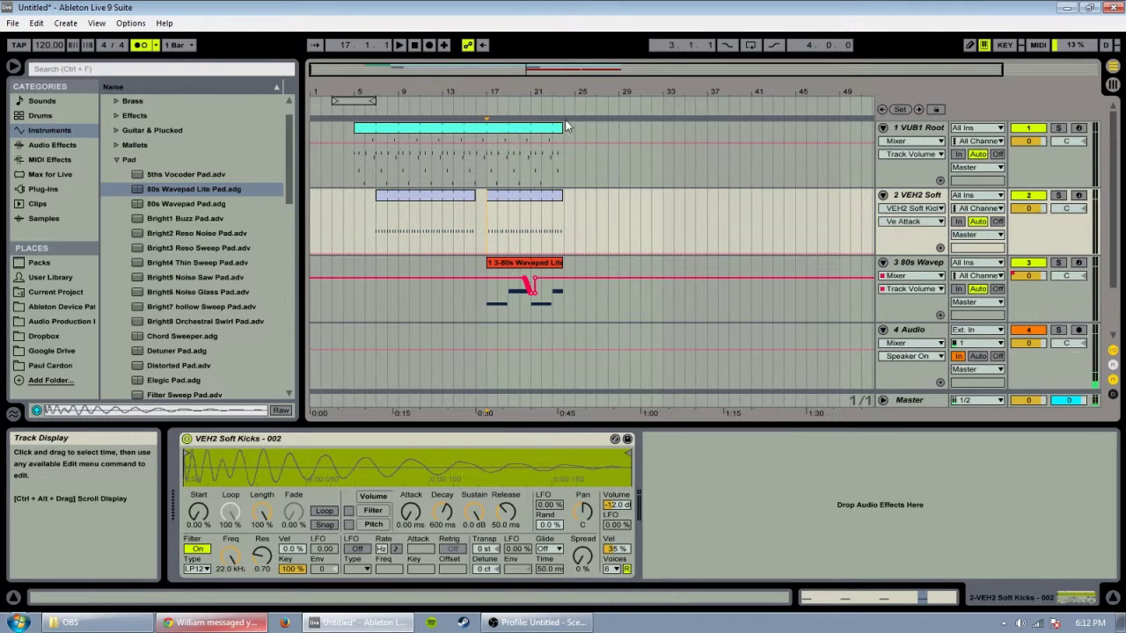
# Try shifting the loop position of the recorded bass clip and undo the change
pyautogui.moveTo(562, 126)
pyautogui.mouseDown()
pyautogui.moveTo(770, 127)
pyautogui.moveTo(525, 122)
pyautogui.moveTo(563, 121)
pyautogui.mouseUp()
pyautogui.click(854, 600)
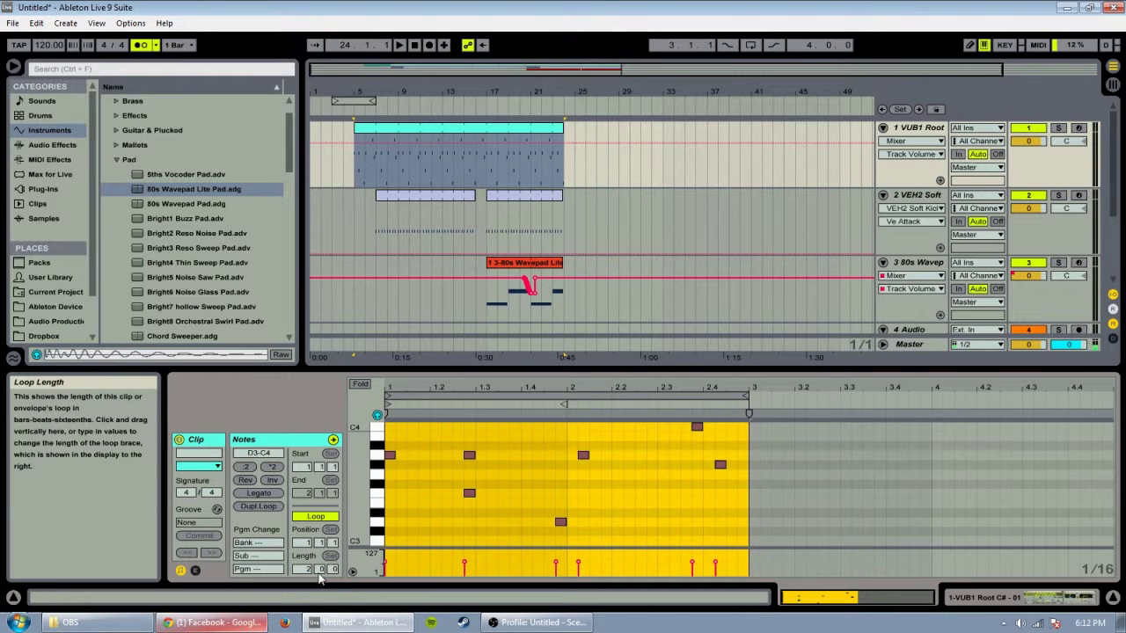
pyautogui.moveTo(302, 542); pyautogui.dragTo(301, 519)
pyautogui.hotkey('ctrl', 'z')
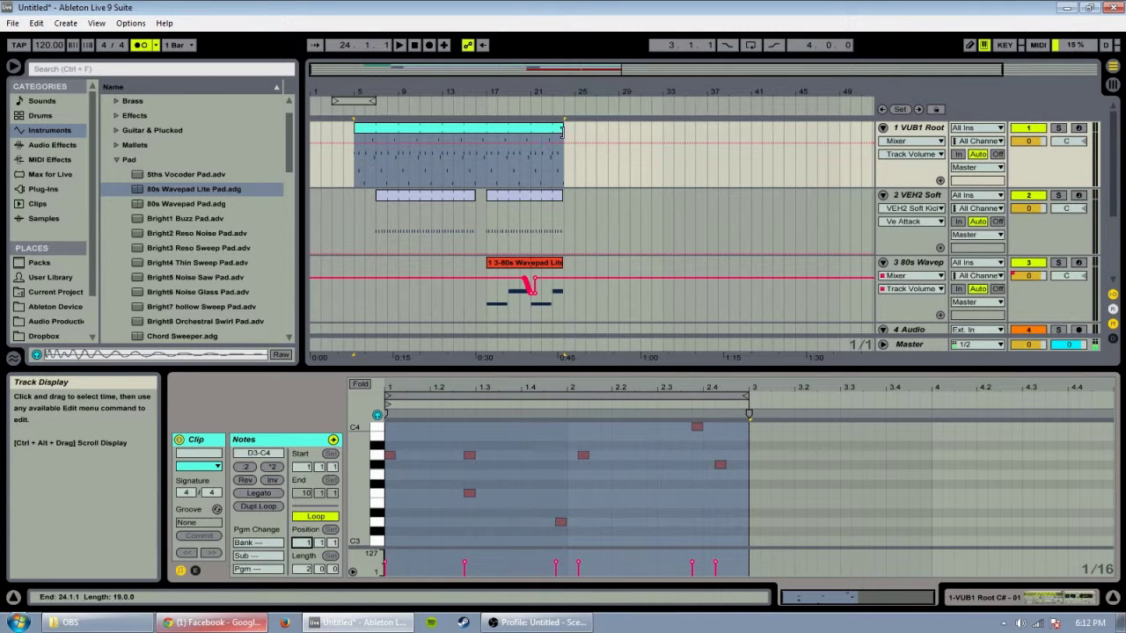
# Extend the ends of the bass, kick and pad clips in the arrangement to 25.1.1
pyautogui.moveTo(562, 124)
pyautogui.mouseDown()
pyautogui.moveTo(794, 135)
pyautogui.moveTo(549, 131)
pyautogui.moveTo(589, 132)
pyautogui.moveTo(576, 134)
pyautogui.mouseUp()
pyautogui.click(562, 215)
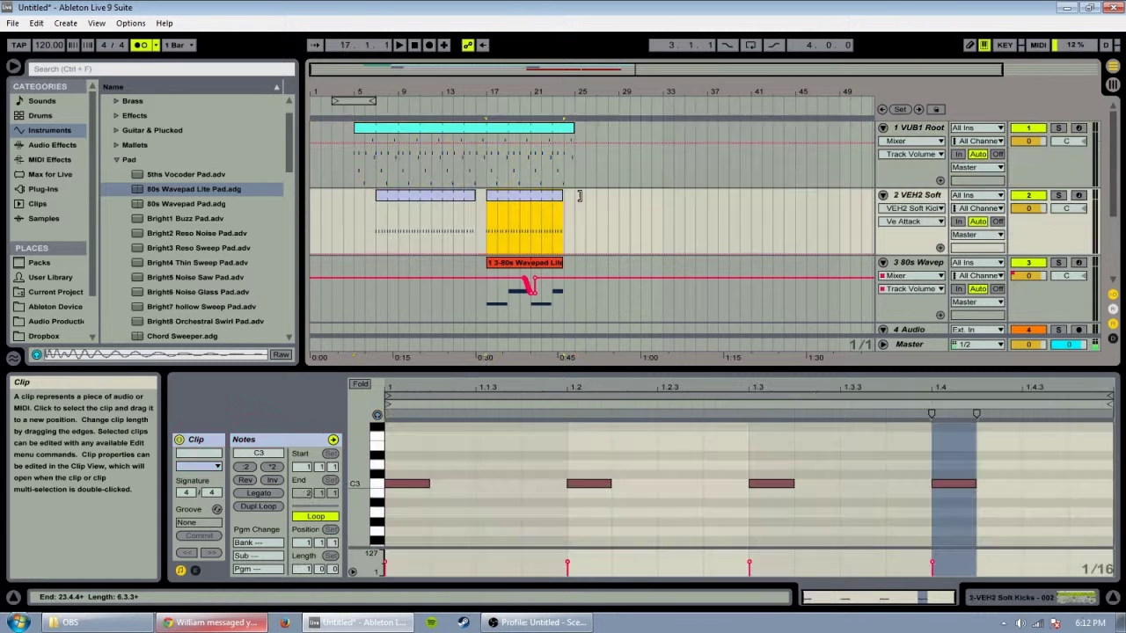
pyautogui.click(561, 283)
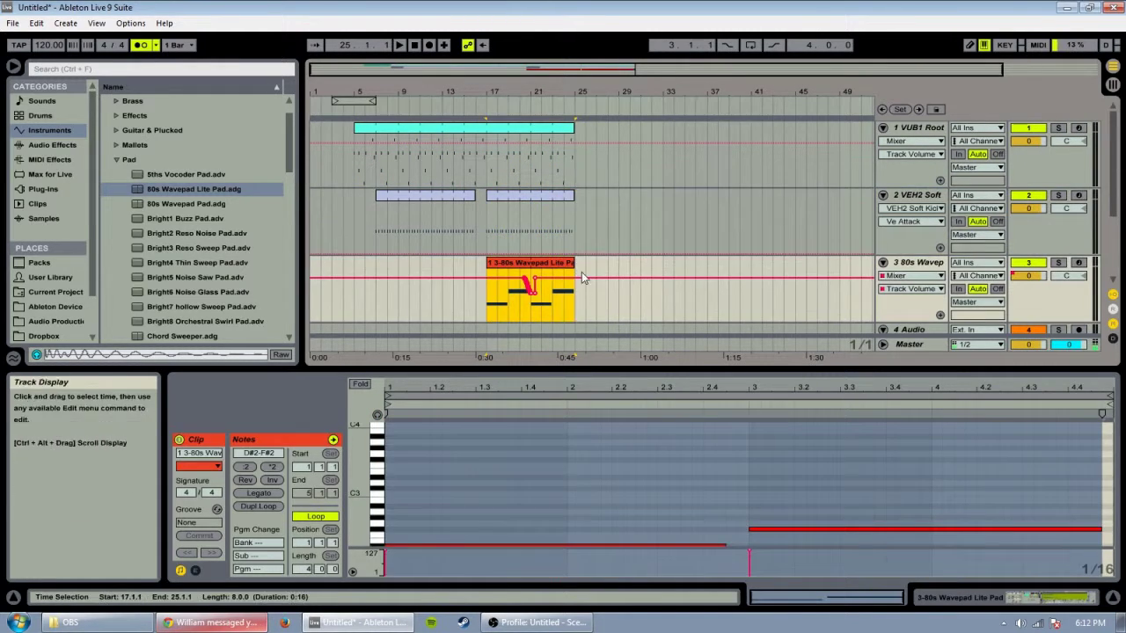
# Clear the pad track's volume automation between 15.1.1 and 27.1.1 and play the arrangement from 17.1.1
pyautogui.moveTo(593, 300); pyautogui.dragTo(467, 290)
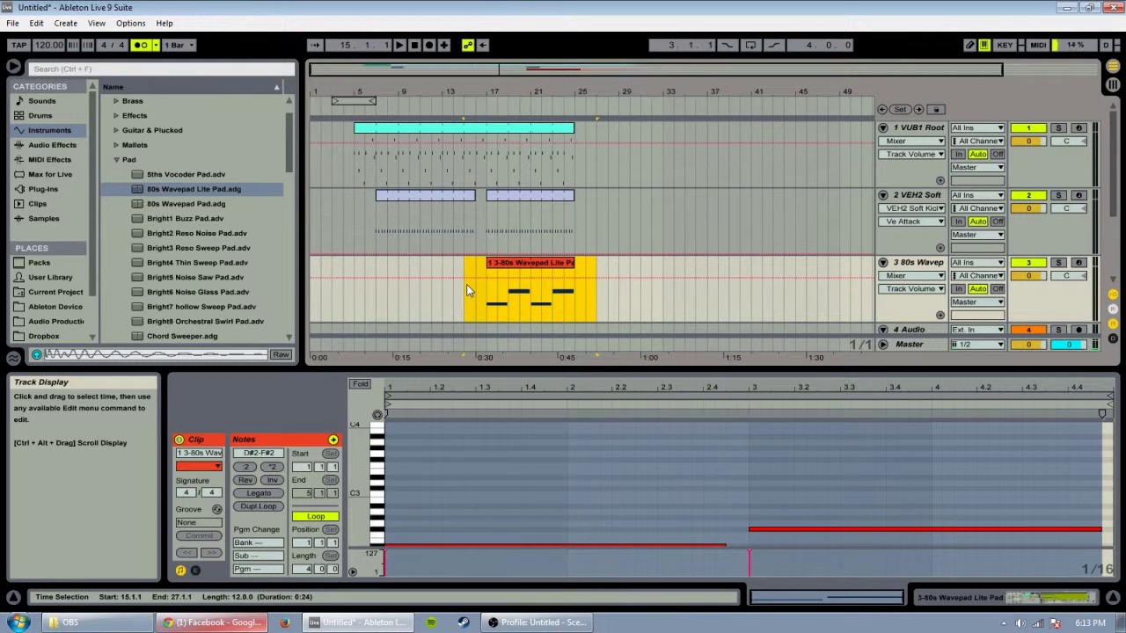
pyautogui.click(493, 219)
pyautogui.press('space')
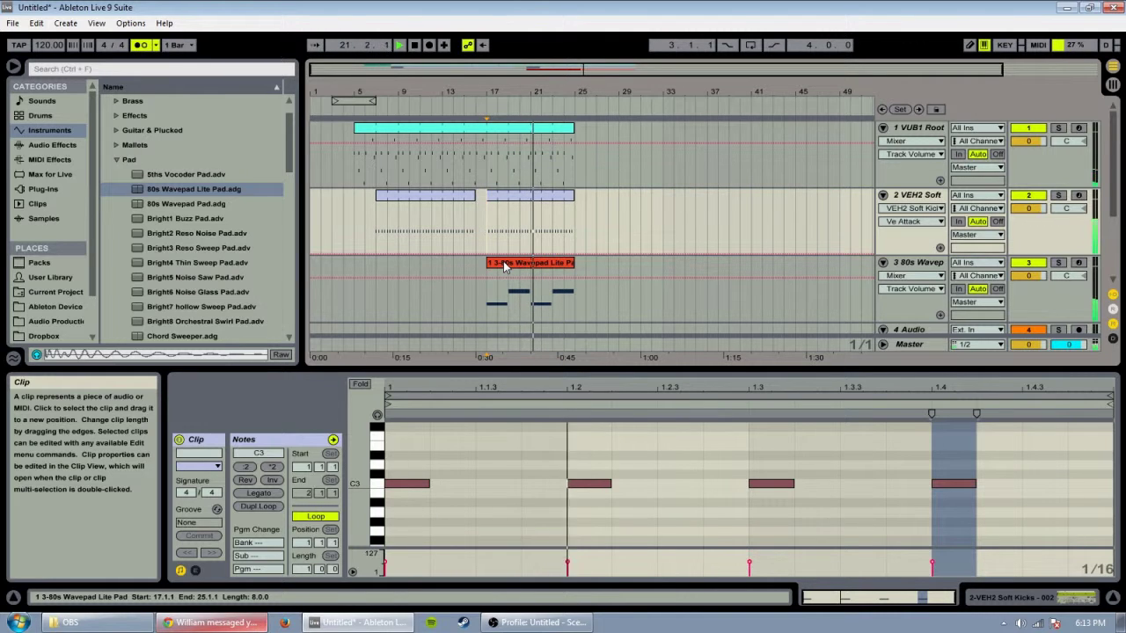
# Stop playback, show the bass track's devices and set its Reverb Dry/Wet to 40 %
pyautogui.click(917, 127)
pyautogui.click(1113, 597)
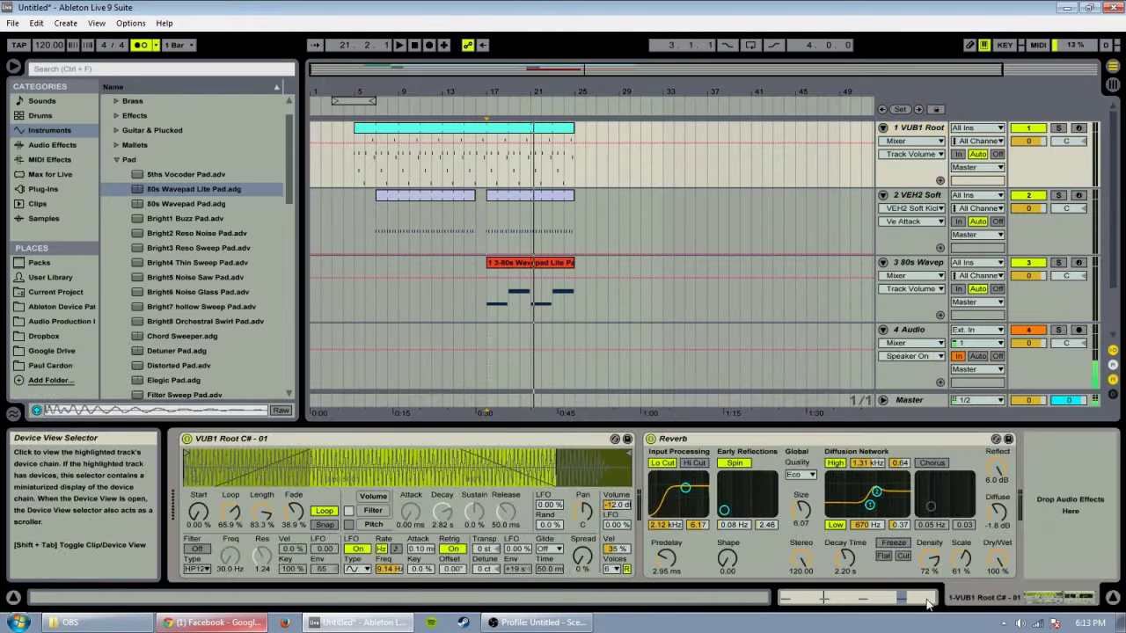
pyautogui.moveTo(997, 555); pyautogui.dragTo(998, 533)
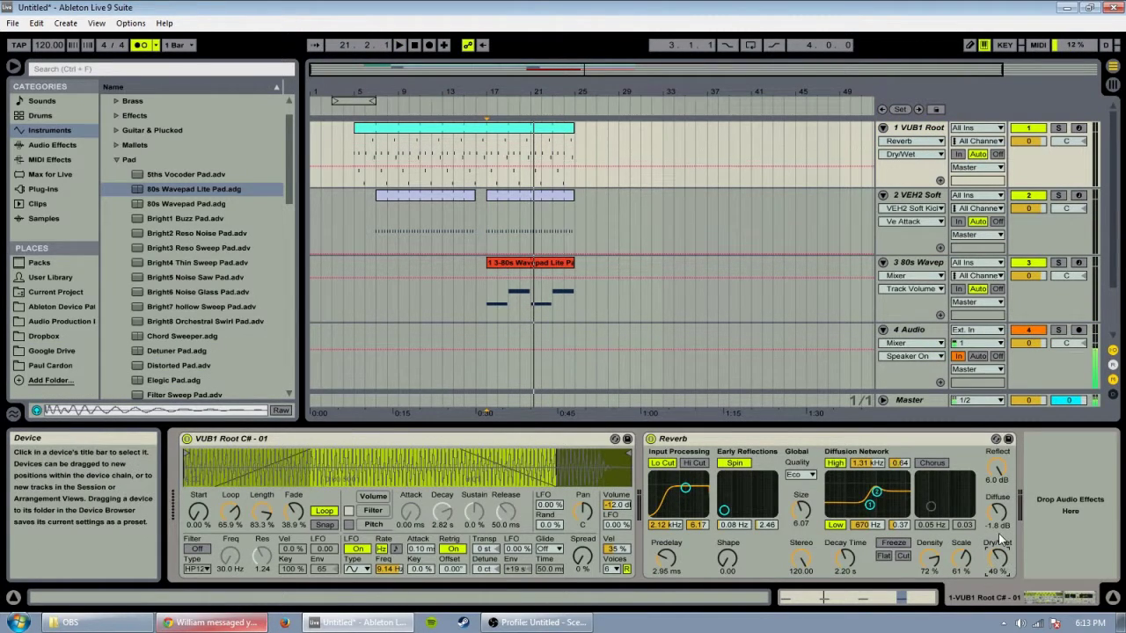
# Look at the clips in Session View and play the arrangement from 7.1.1 and from 17.1.1
pyautogui.press('Tab')
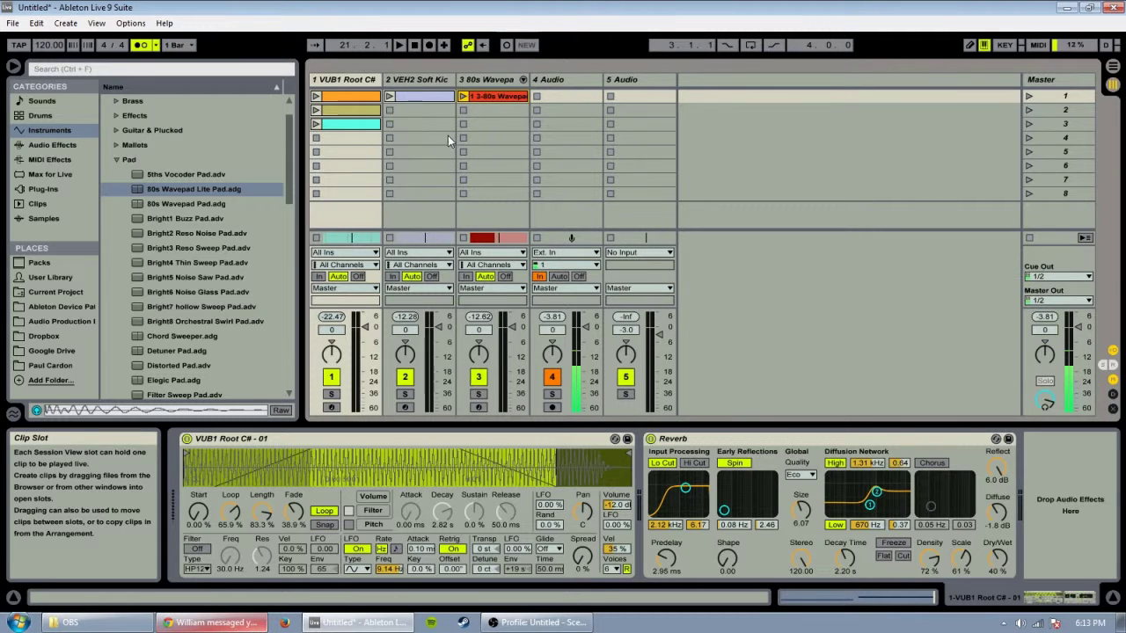
pyautogui.press('Tab')
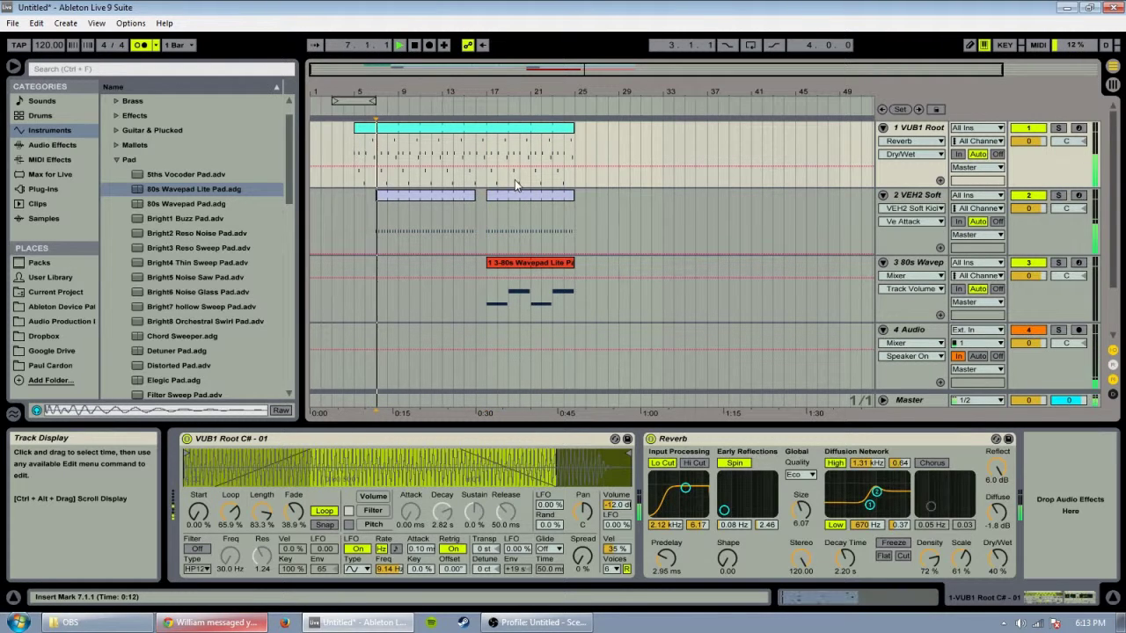
pyautogui.click(461, 184)
pyautogui.press('space')
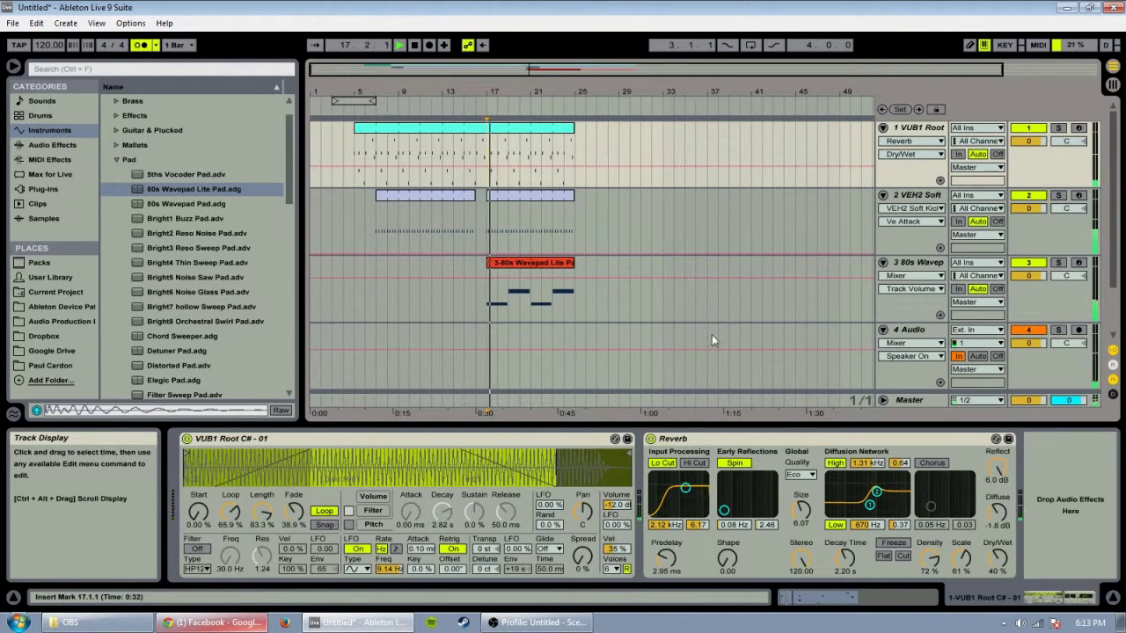
# Set the bass track's Reverb Dry/Wet to 66 % during playback and stop the playback
pyautogui.press('Tab')
pyautogui.press('Tab')
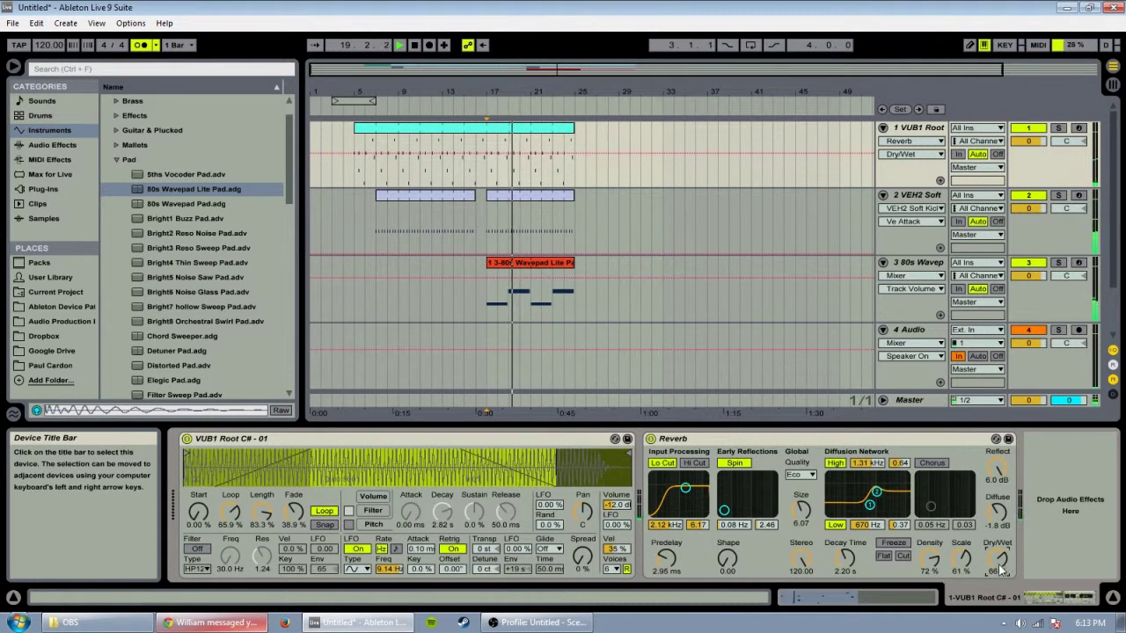
pyautogui.press('space')
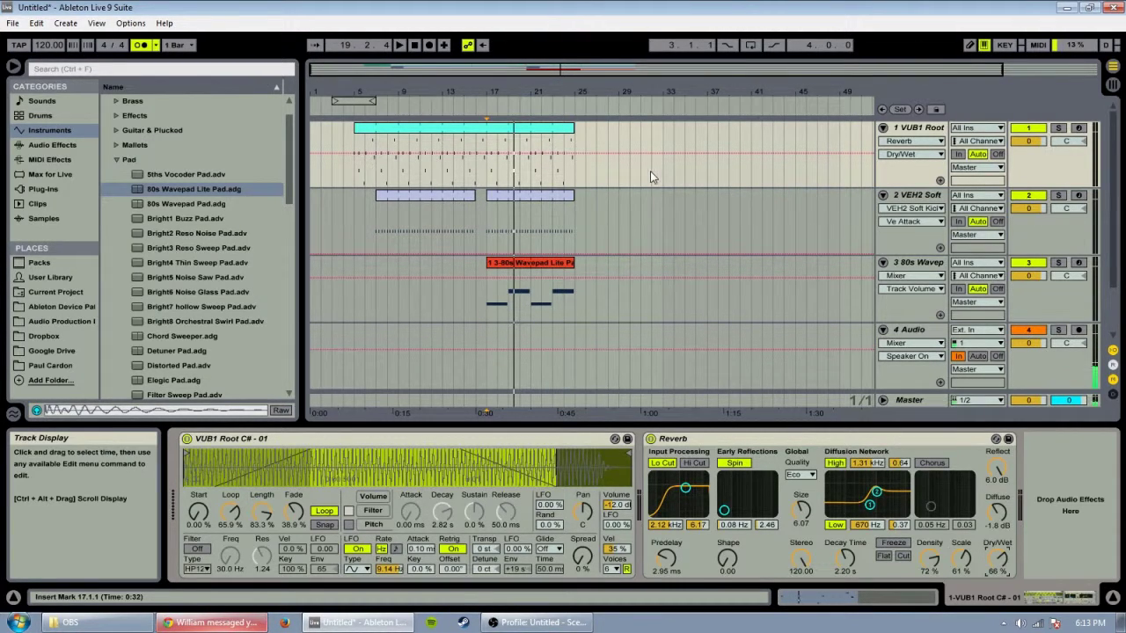
# Compare the Session View clip slots with the edited Arrangement View, ending in Session View
pyautogui.press('Tab')
pyautogui.press('Tab')
pyautogui.press('Tab')
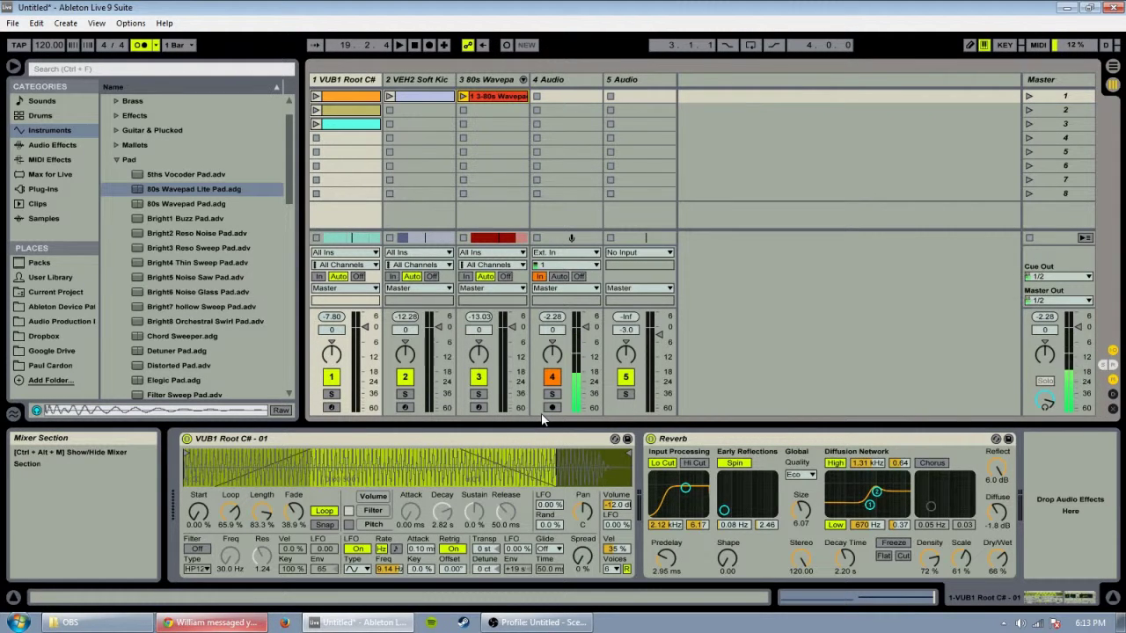
pyautogui.press('Tab')
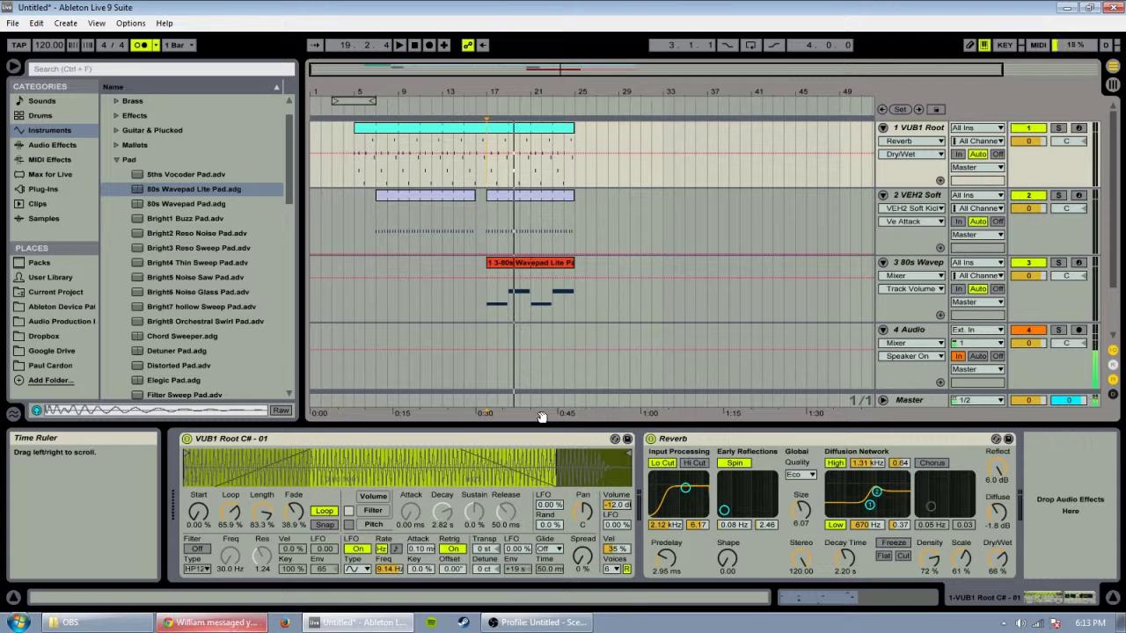
pyautogui.press('Tab')
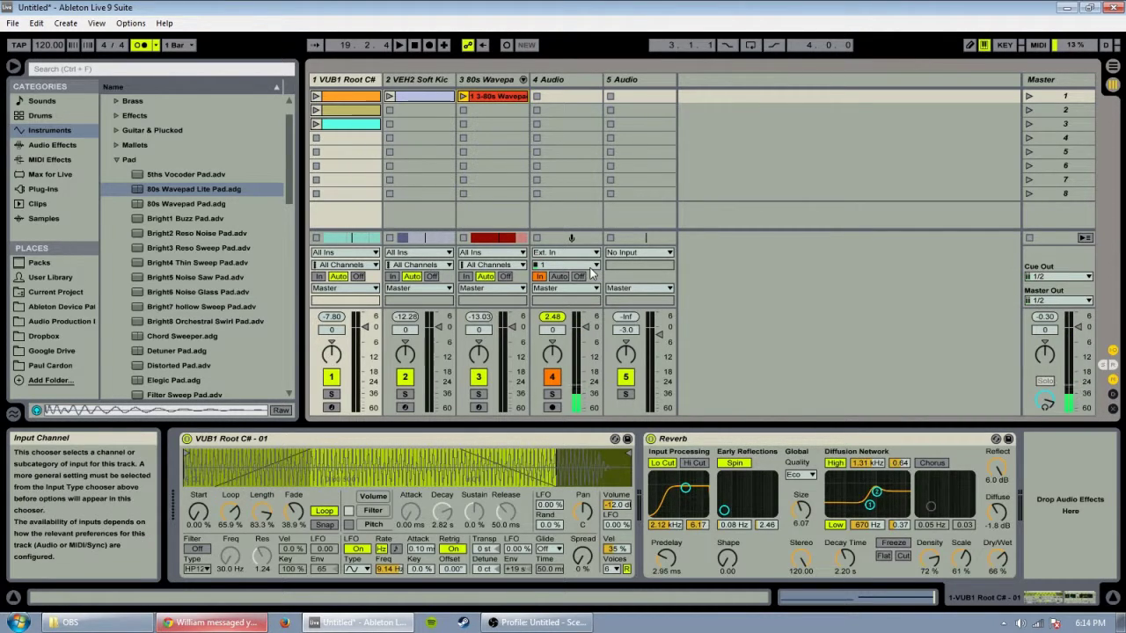
pyautogui.press('Tab')
pyautogui.press('Tab')
pyautogui.press('Tab')
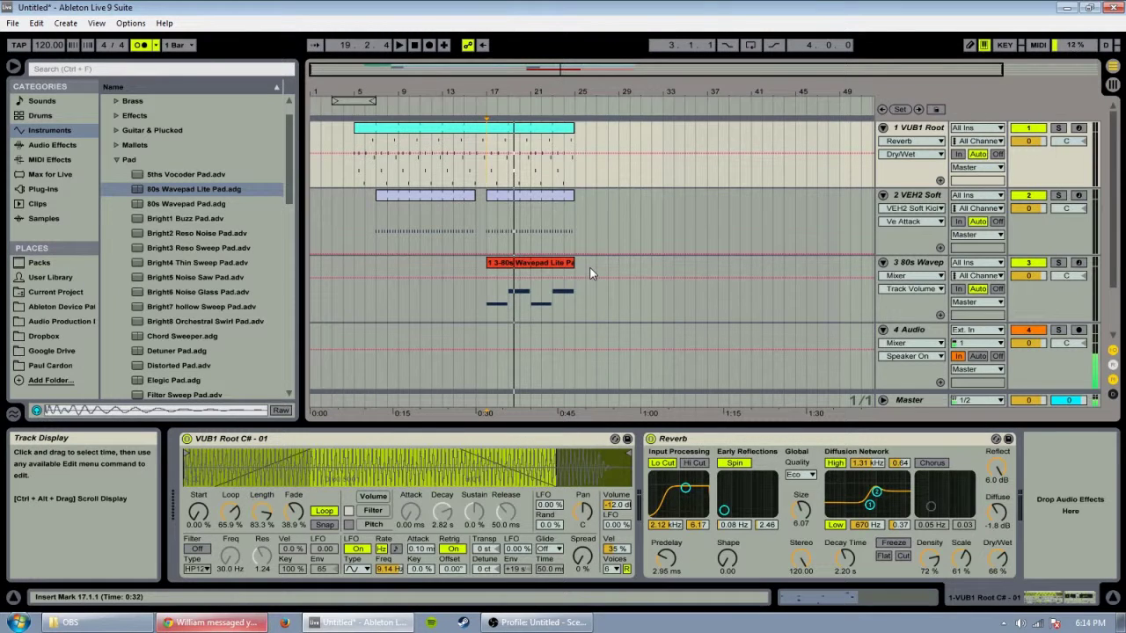
pyautogui.press('Tab')
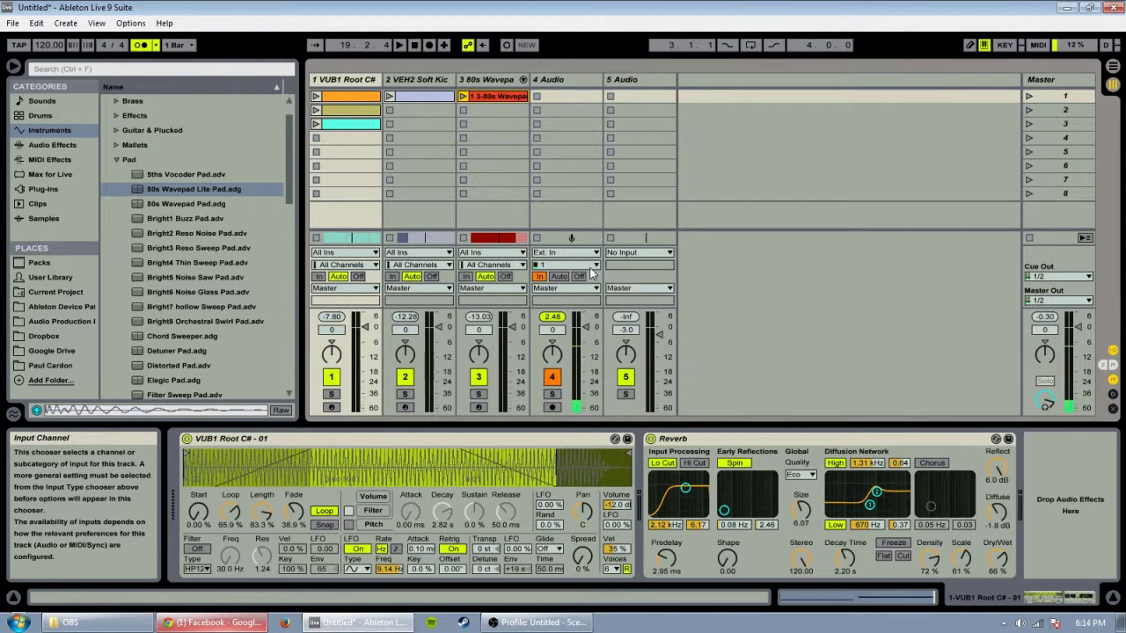